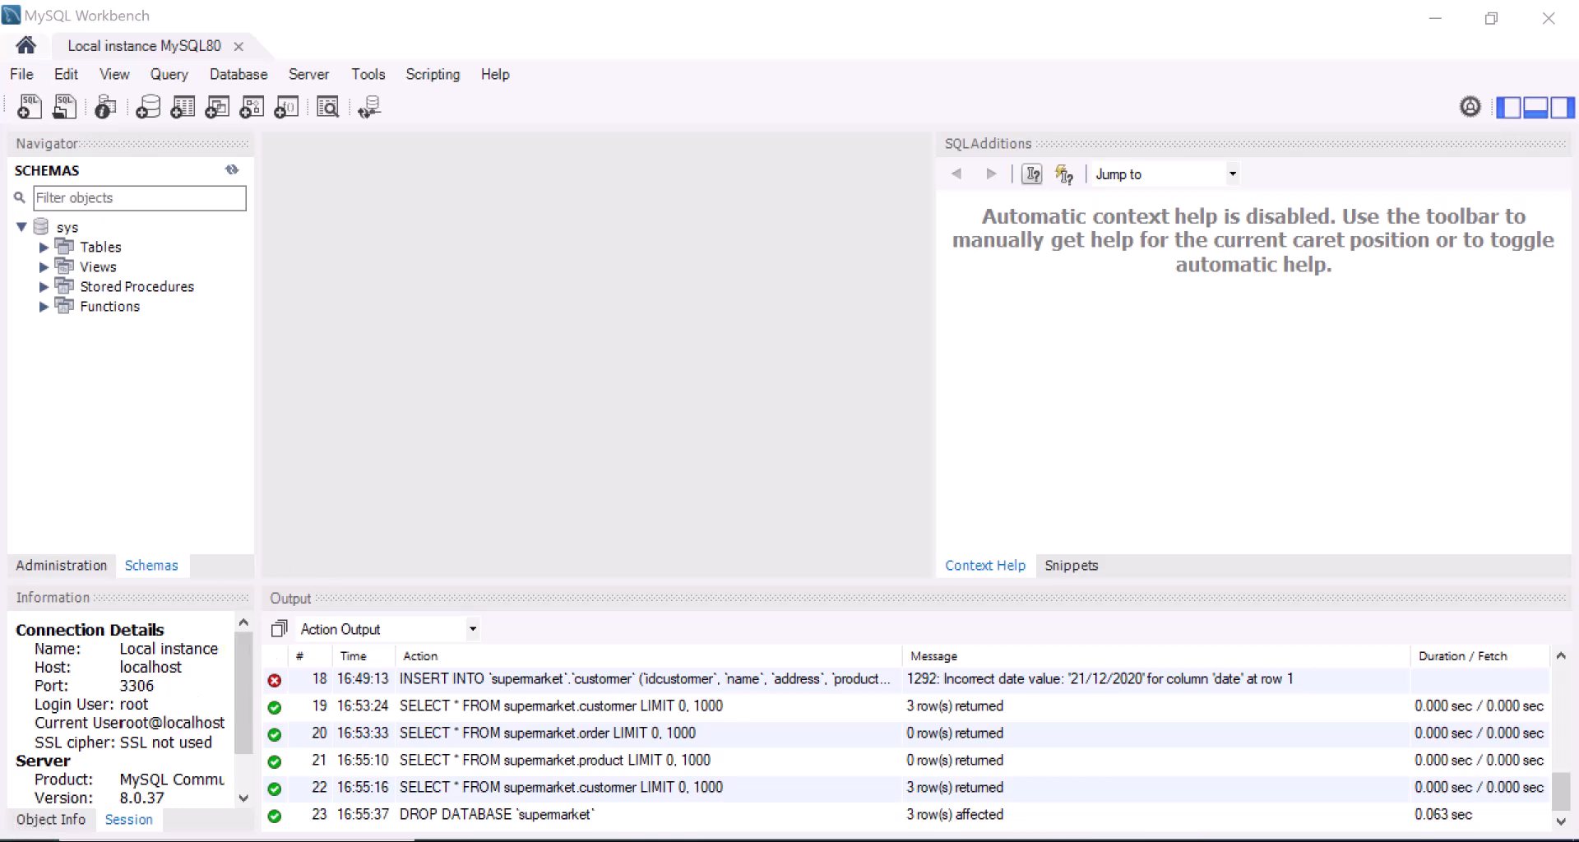
# Open an empty SQL File 4 query tab, then start a new schema (new_schema) in the schema editor.
pyautogui.click(25, 838)
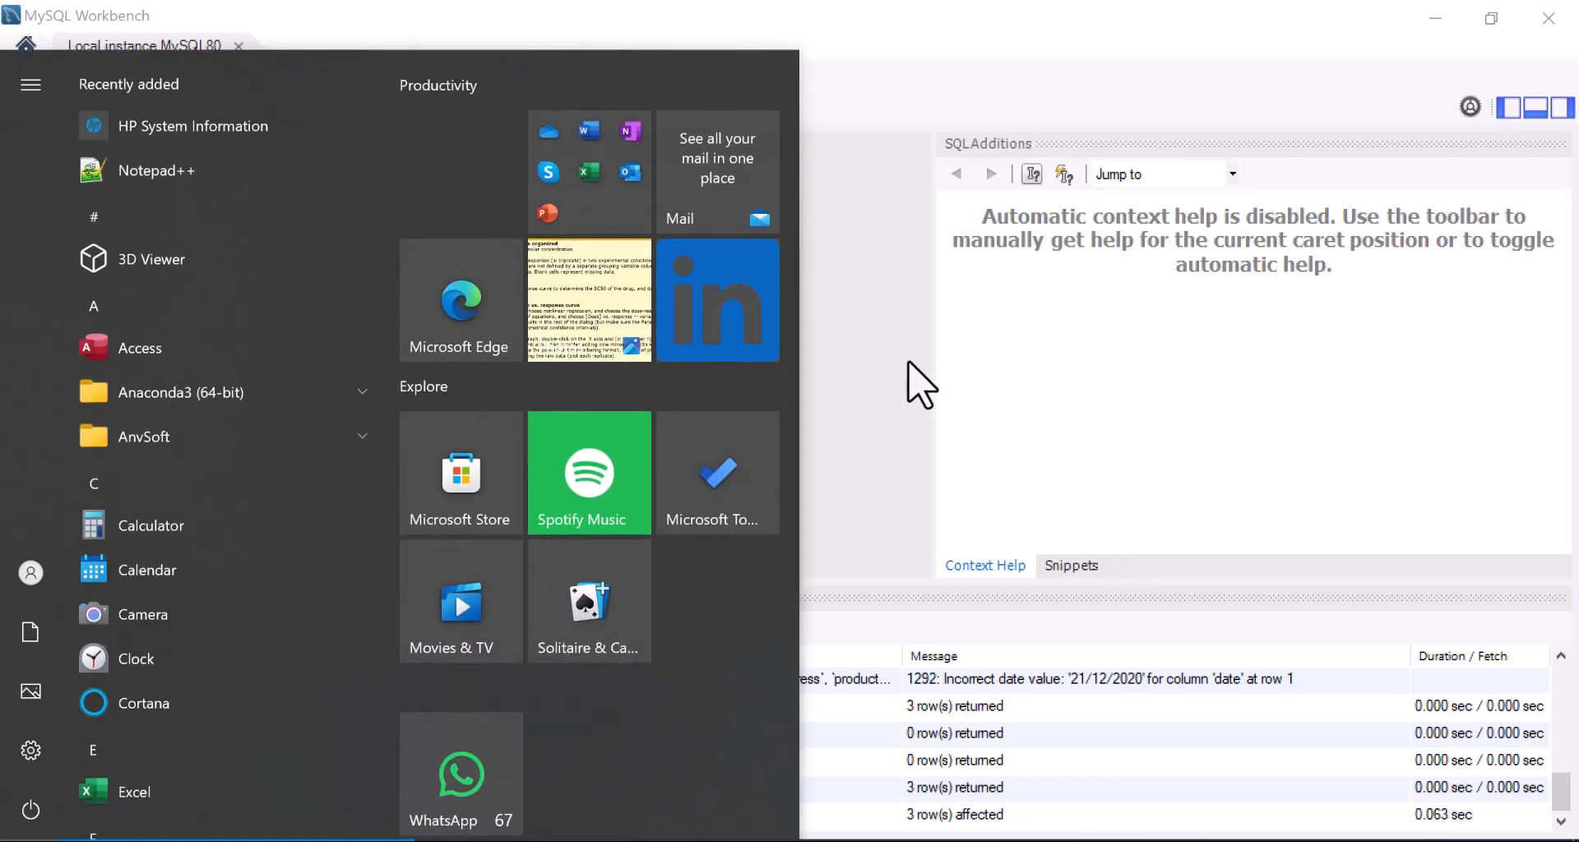
pyautogui.click(885, 377)
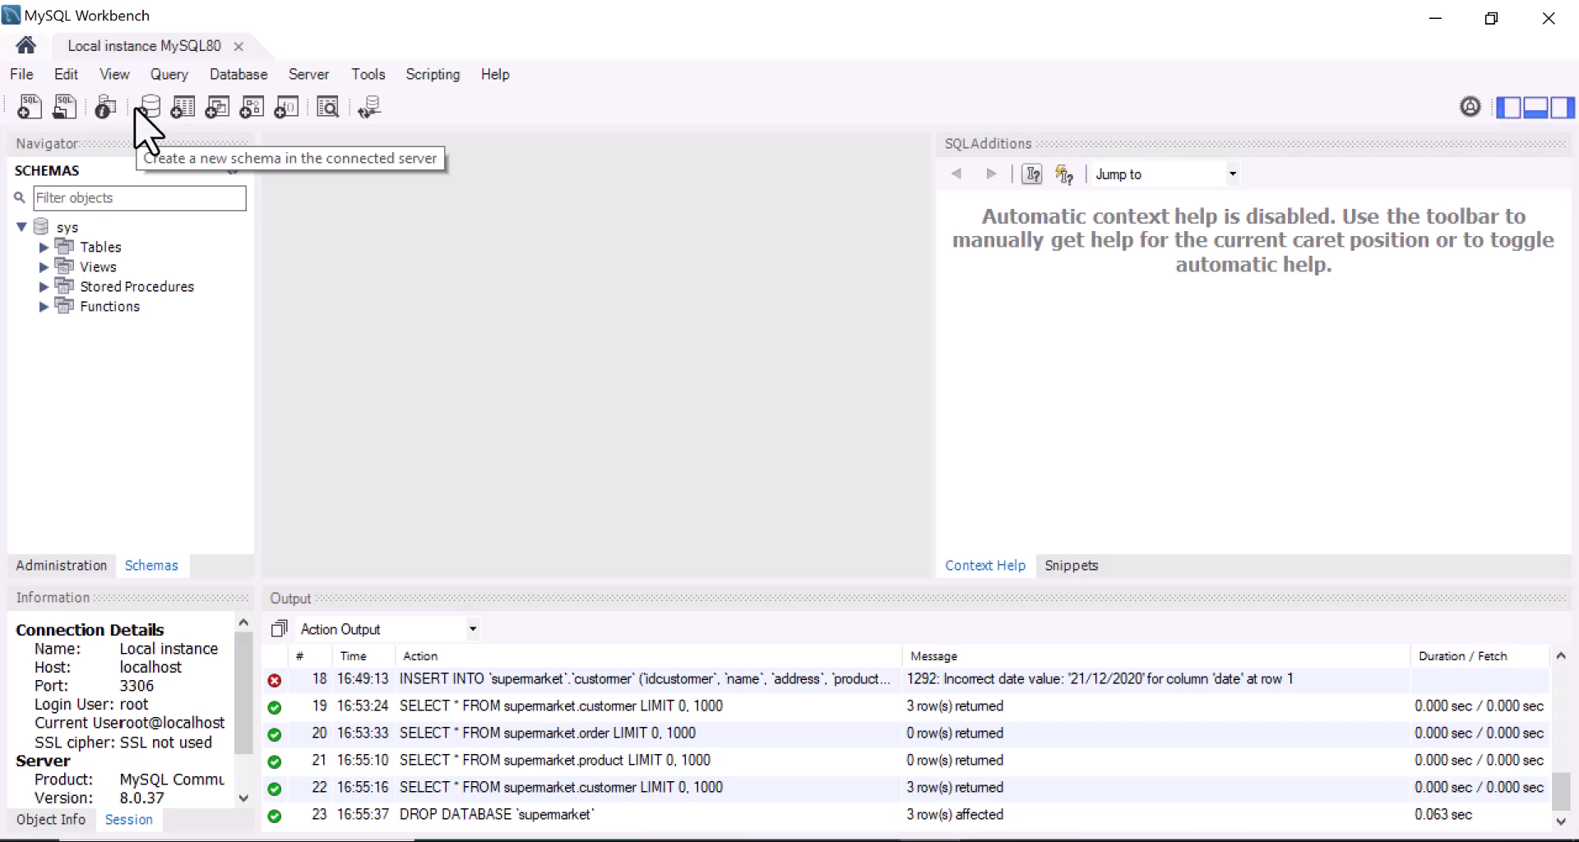
pyautogui.click(25, 107)
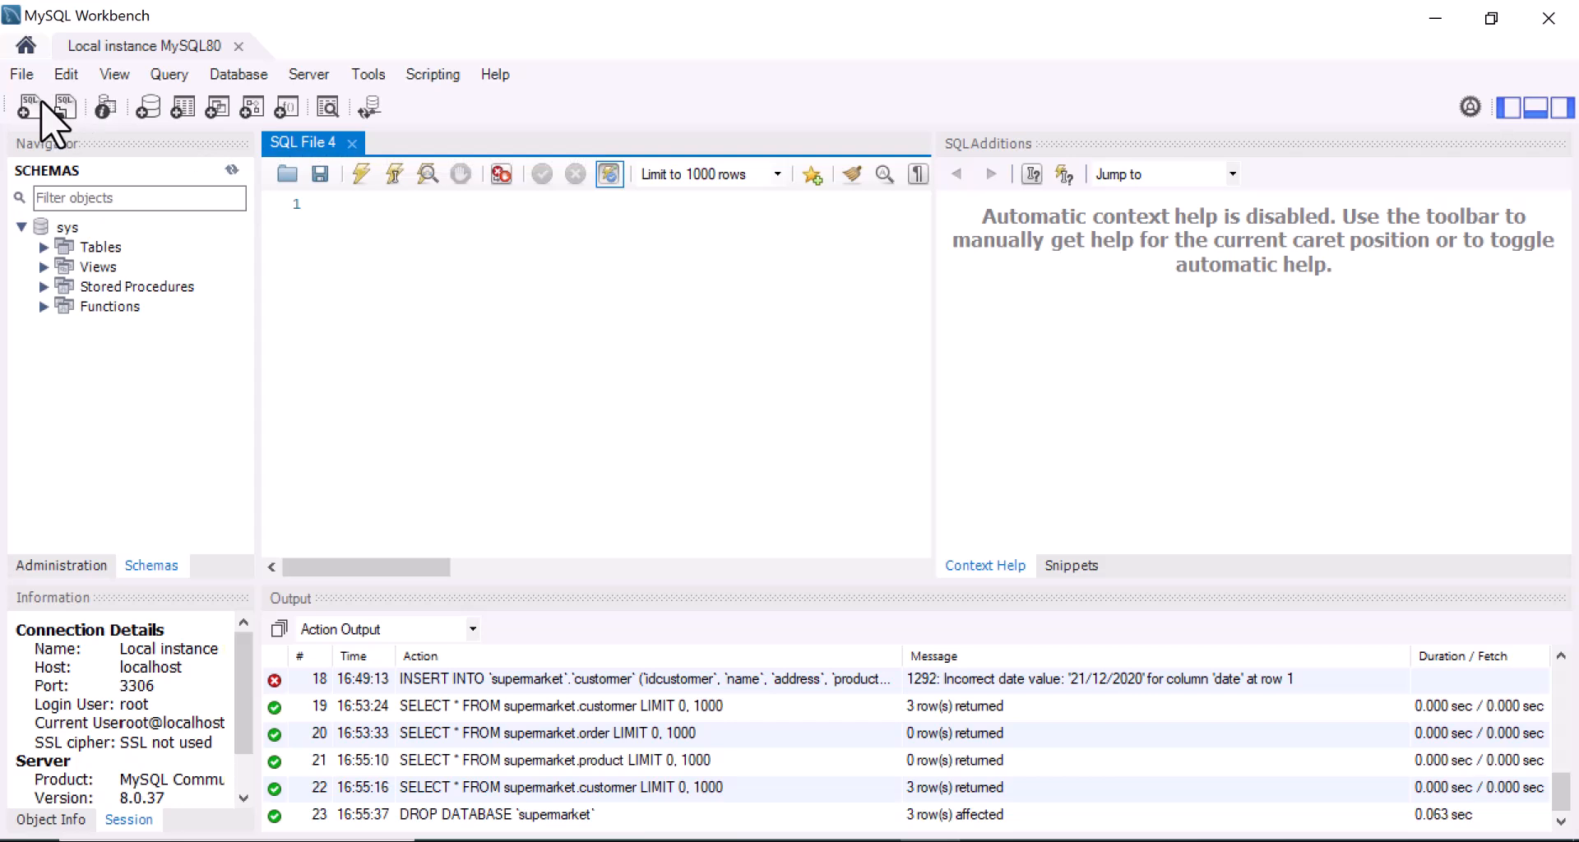
pyautogui.click(150, 109)
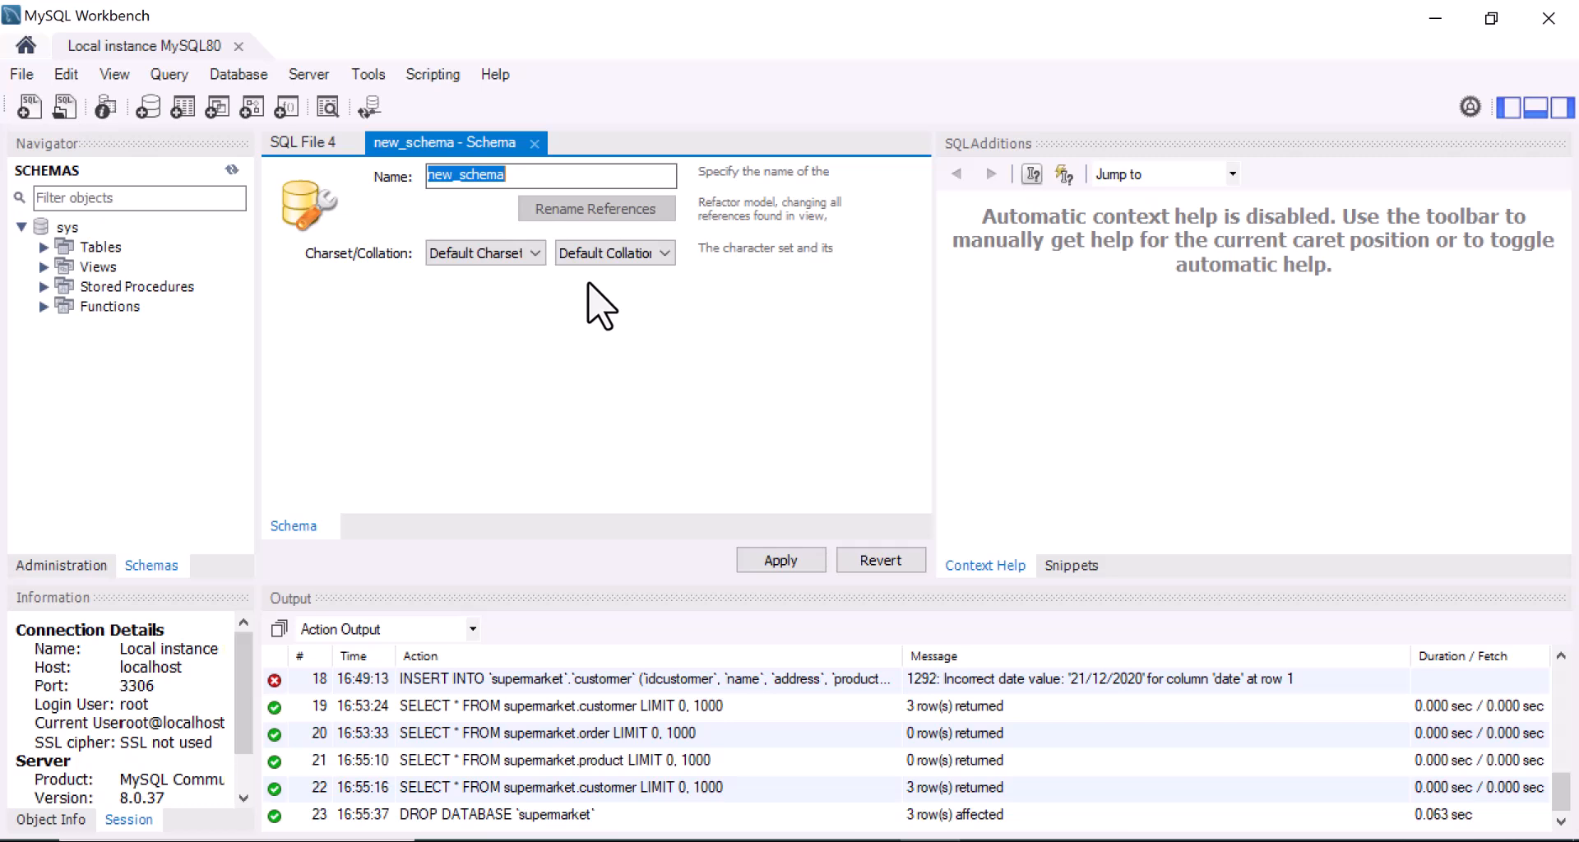
# Name the schema supermaket, check its charset and collation, and apply the CREATE SCHEMA script.
pyautogui.write('su')
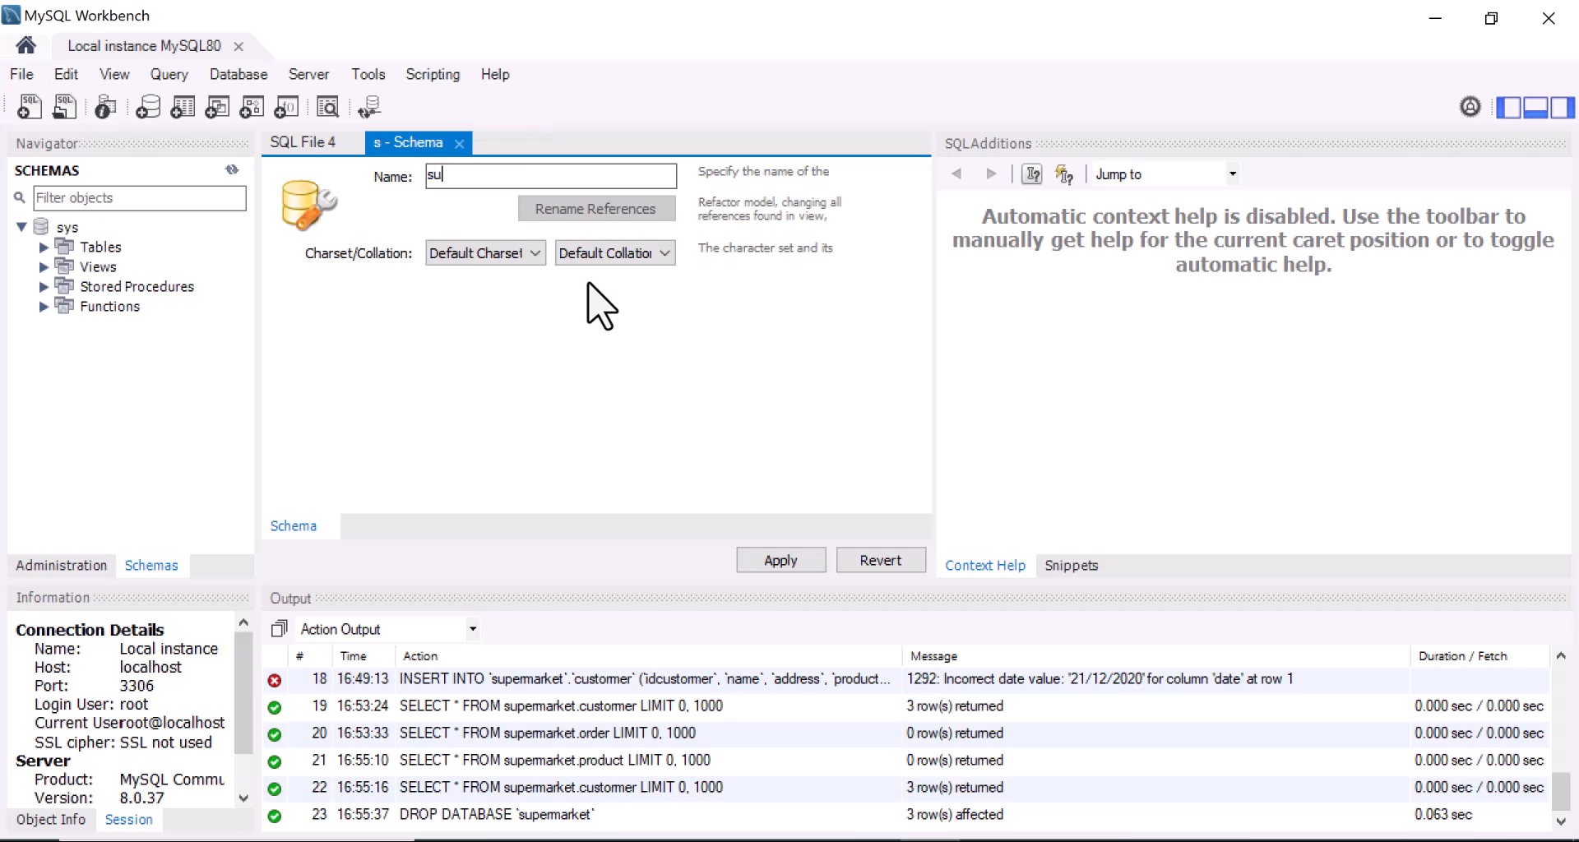
pyautogui.write('permaket')
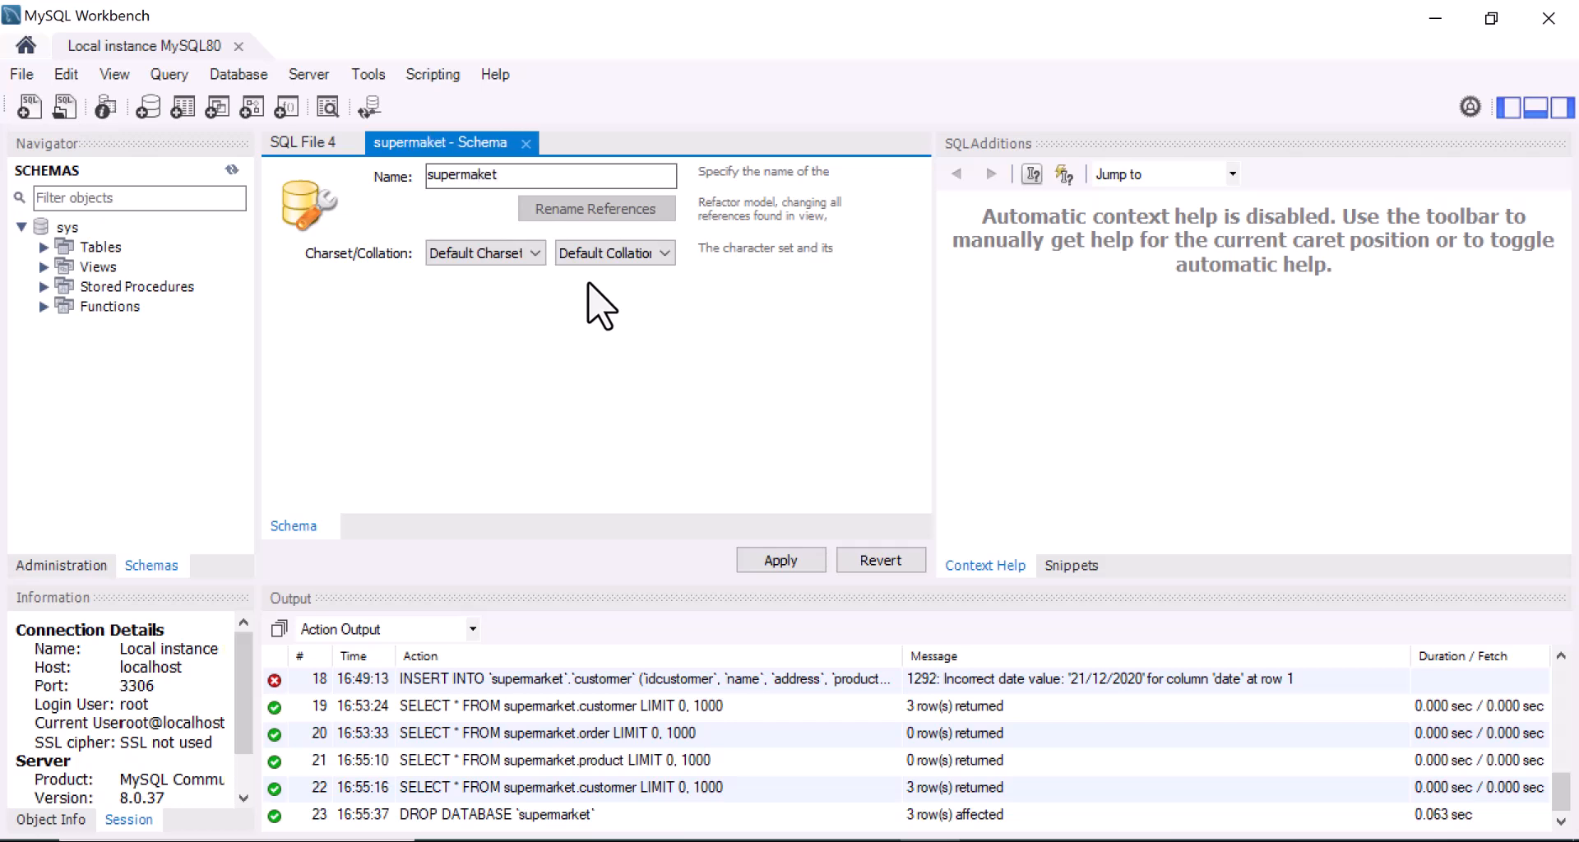
pyautogui.click(537, 254)
pyautogui.click(539, 259)
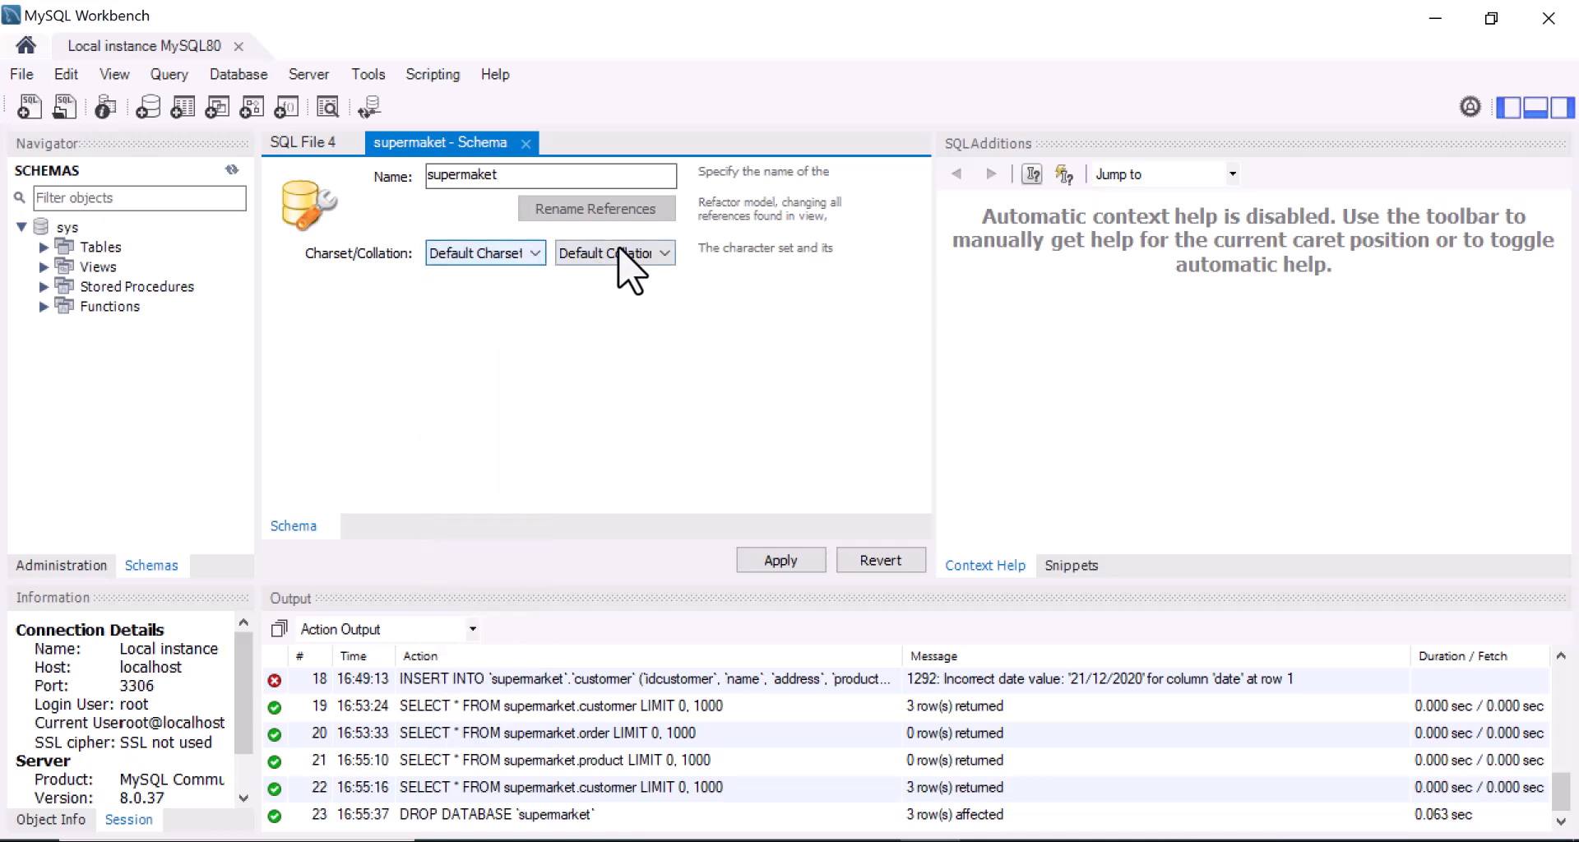
pyautogui.click(665, 253)
pyautogui.click(666, 252)
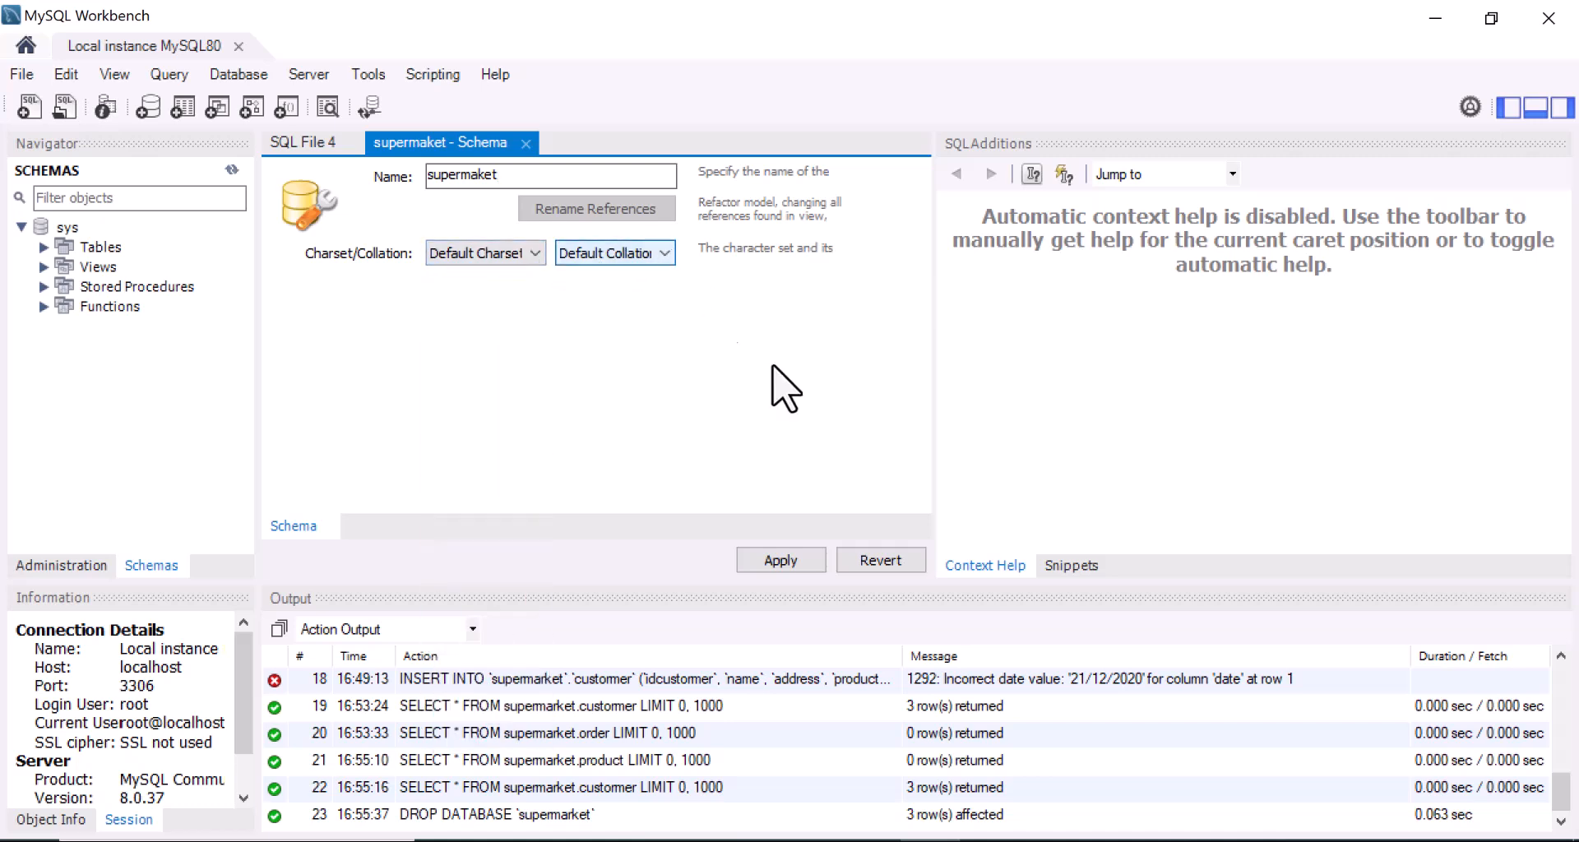
pyautogui.click(777, 566)
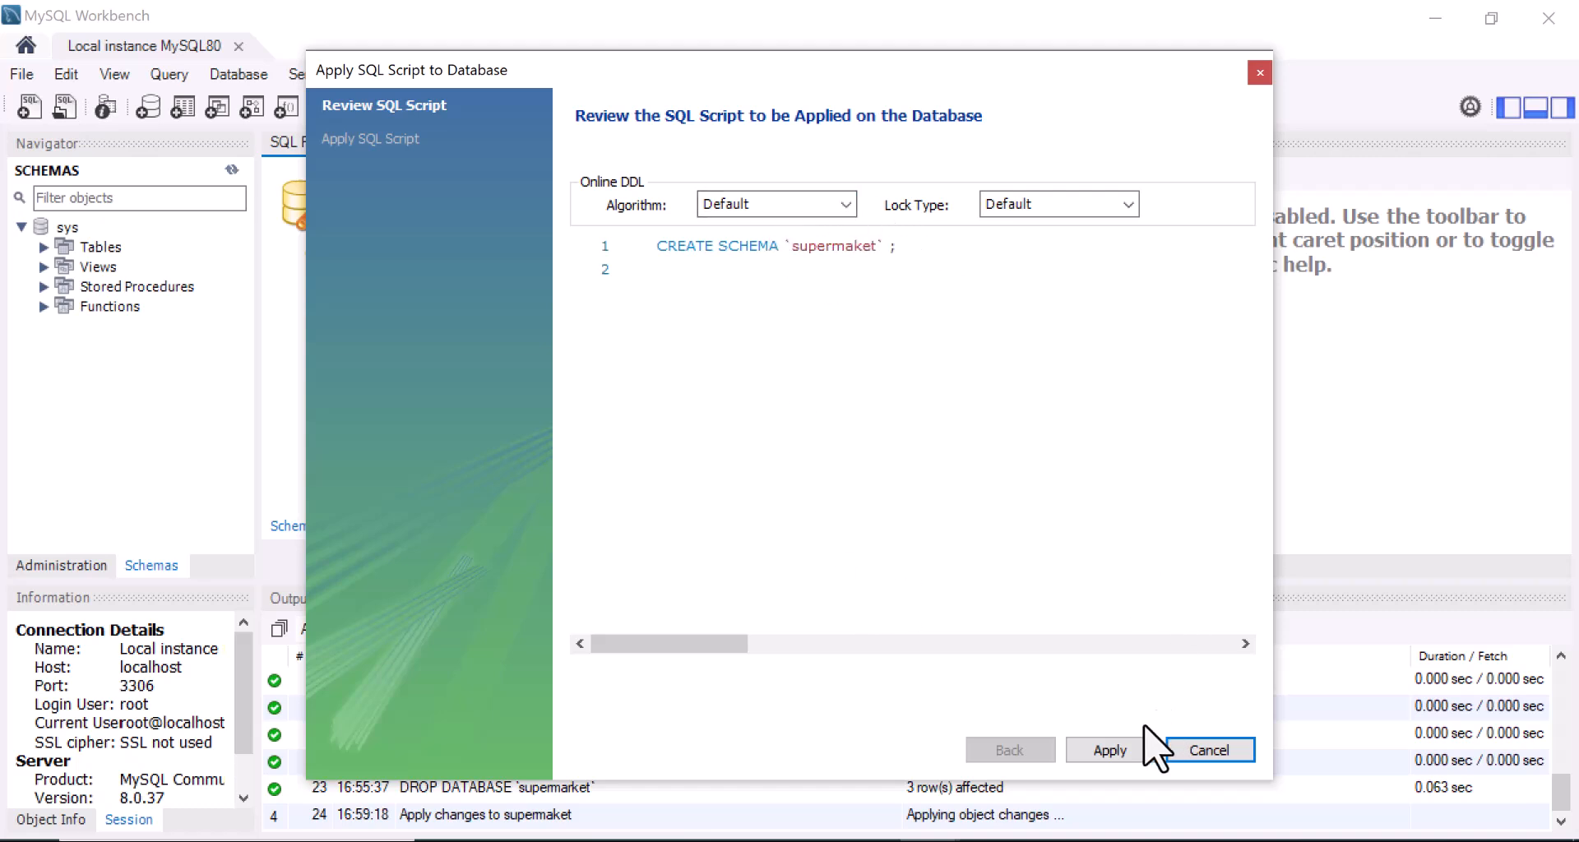
pyautogui.click(1128, 752)
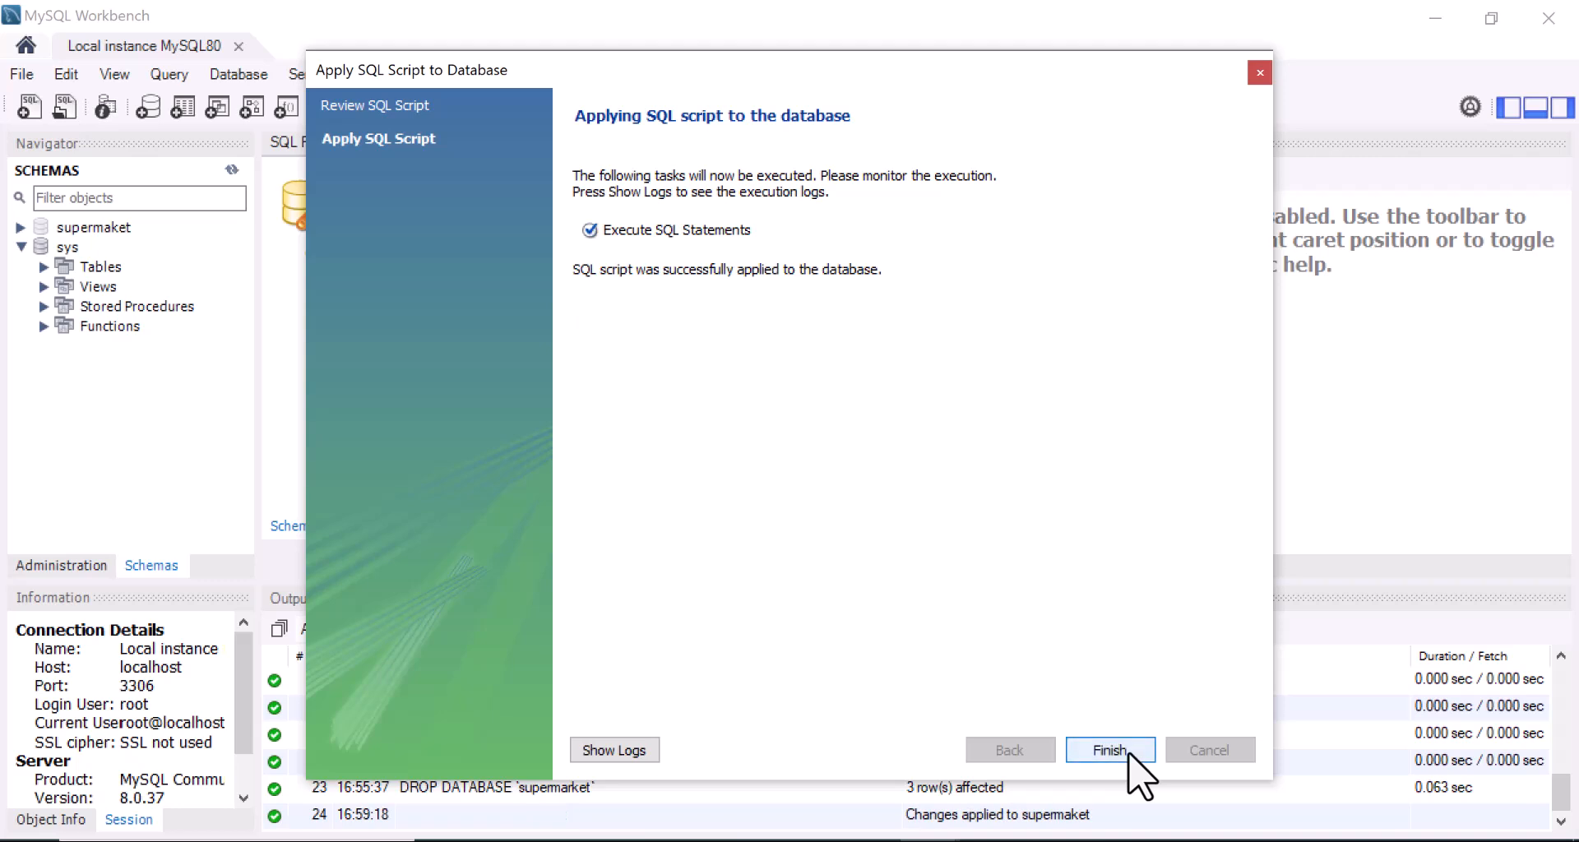
pyautogui.click(1111, 750)
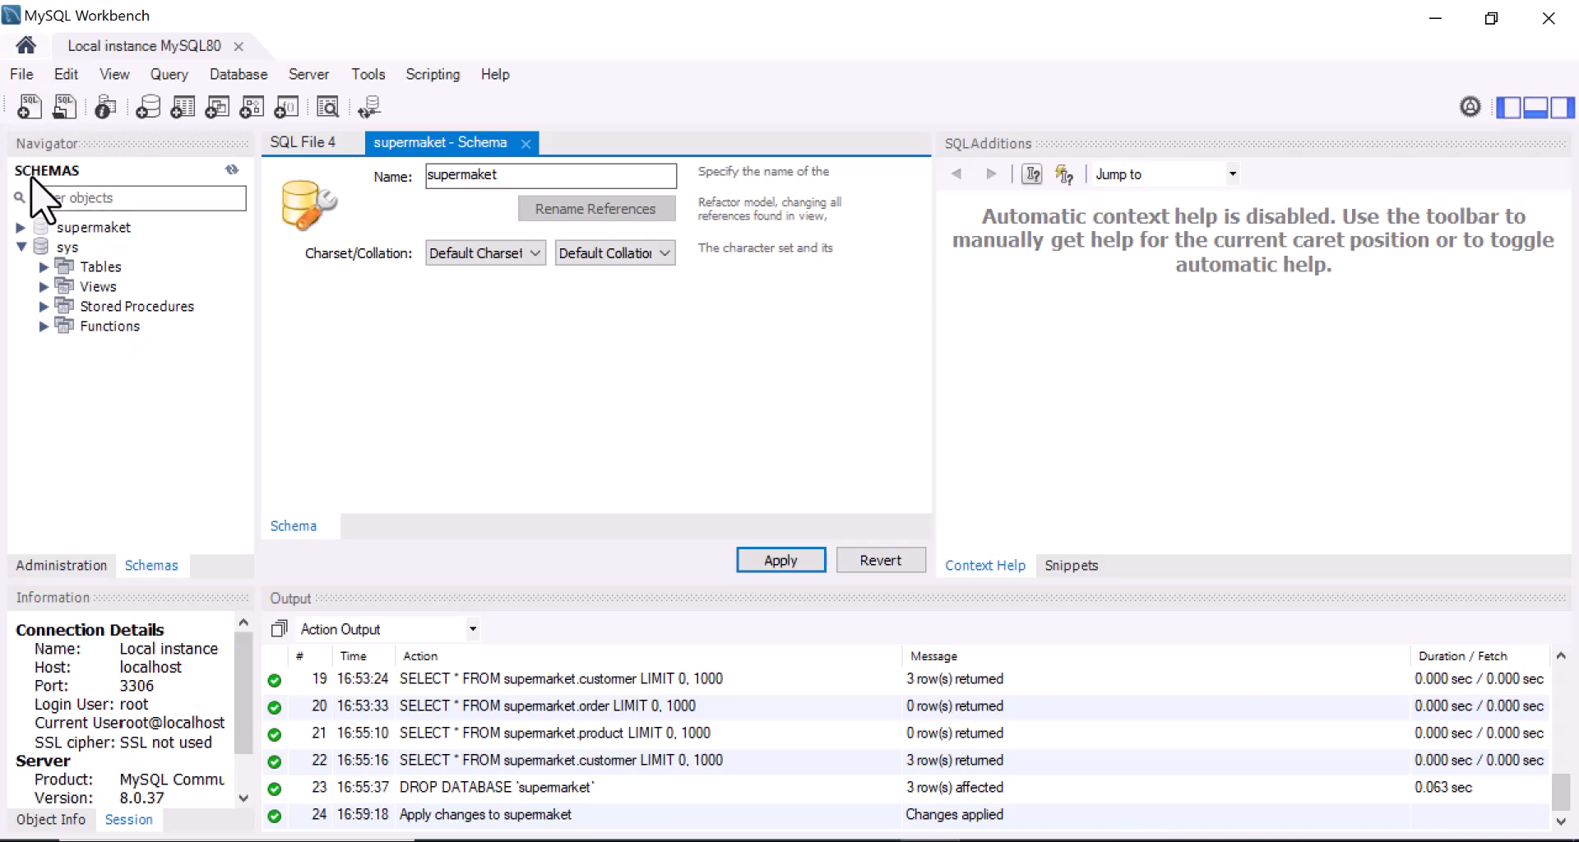
# Expand supermaket in the Navigator and create a new table from its Tables context menu.
pyautogui.click(15, 231)
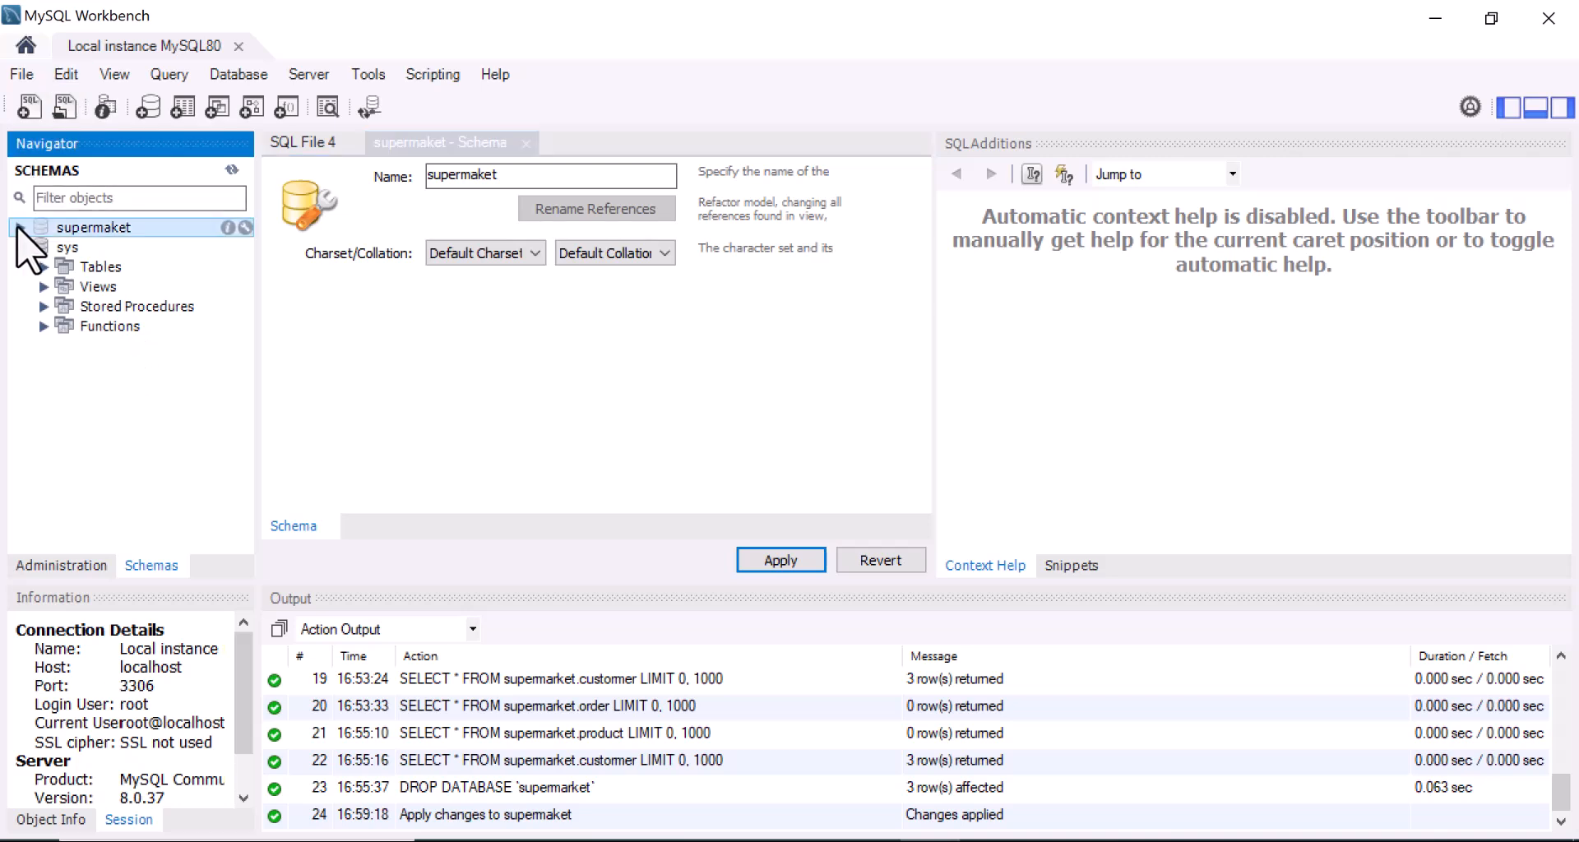
pyautogui.click(20, 229)
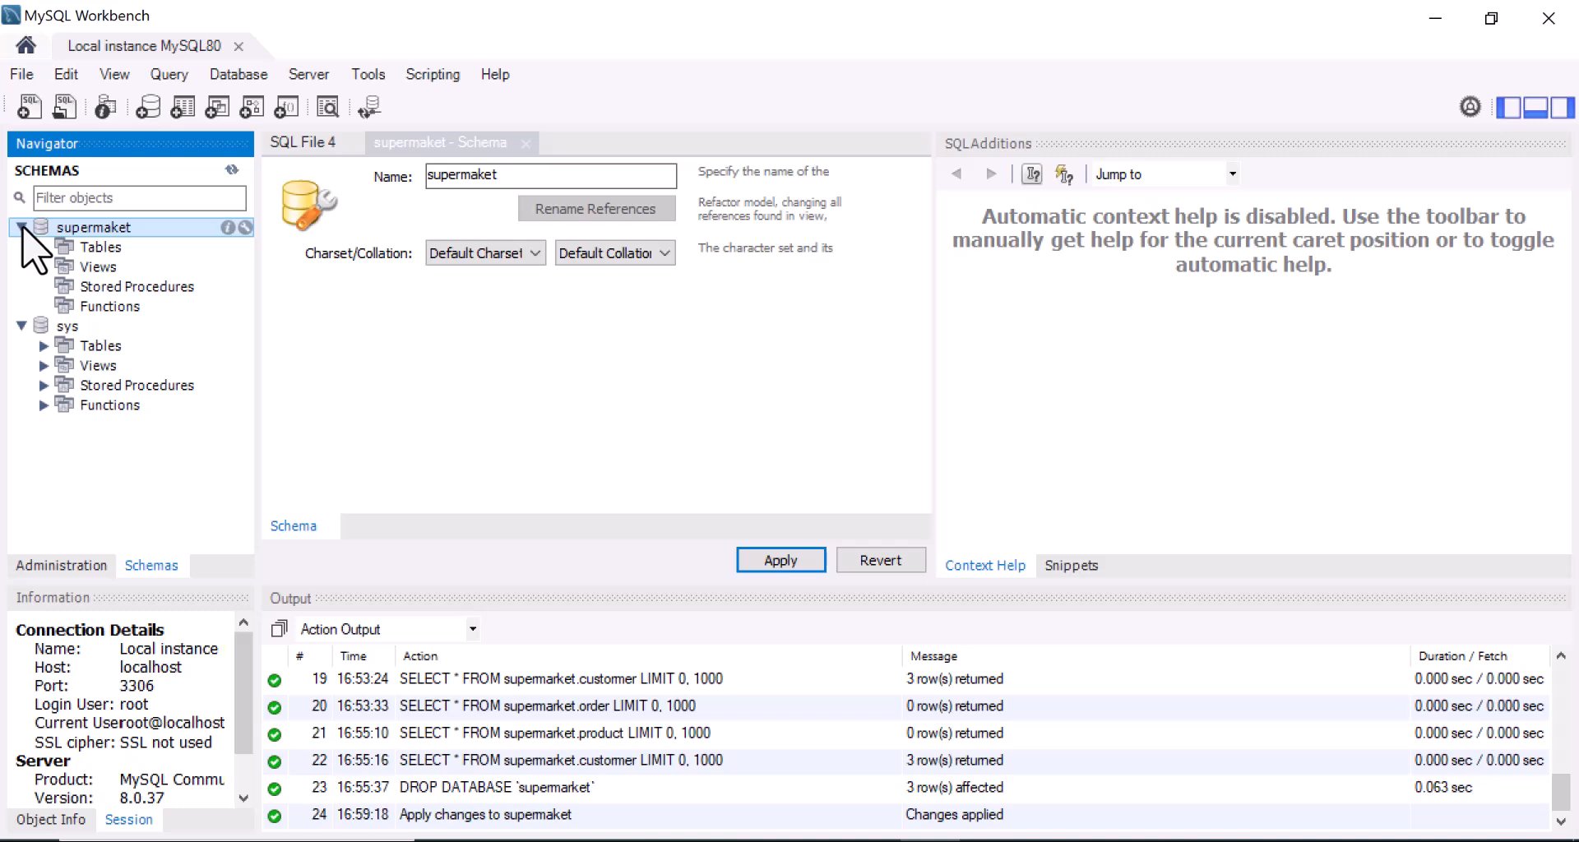
pyautogui.click(97, 261)
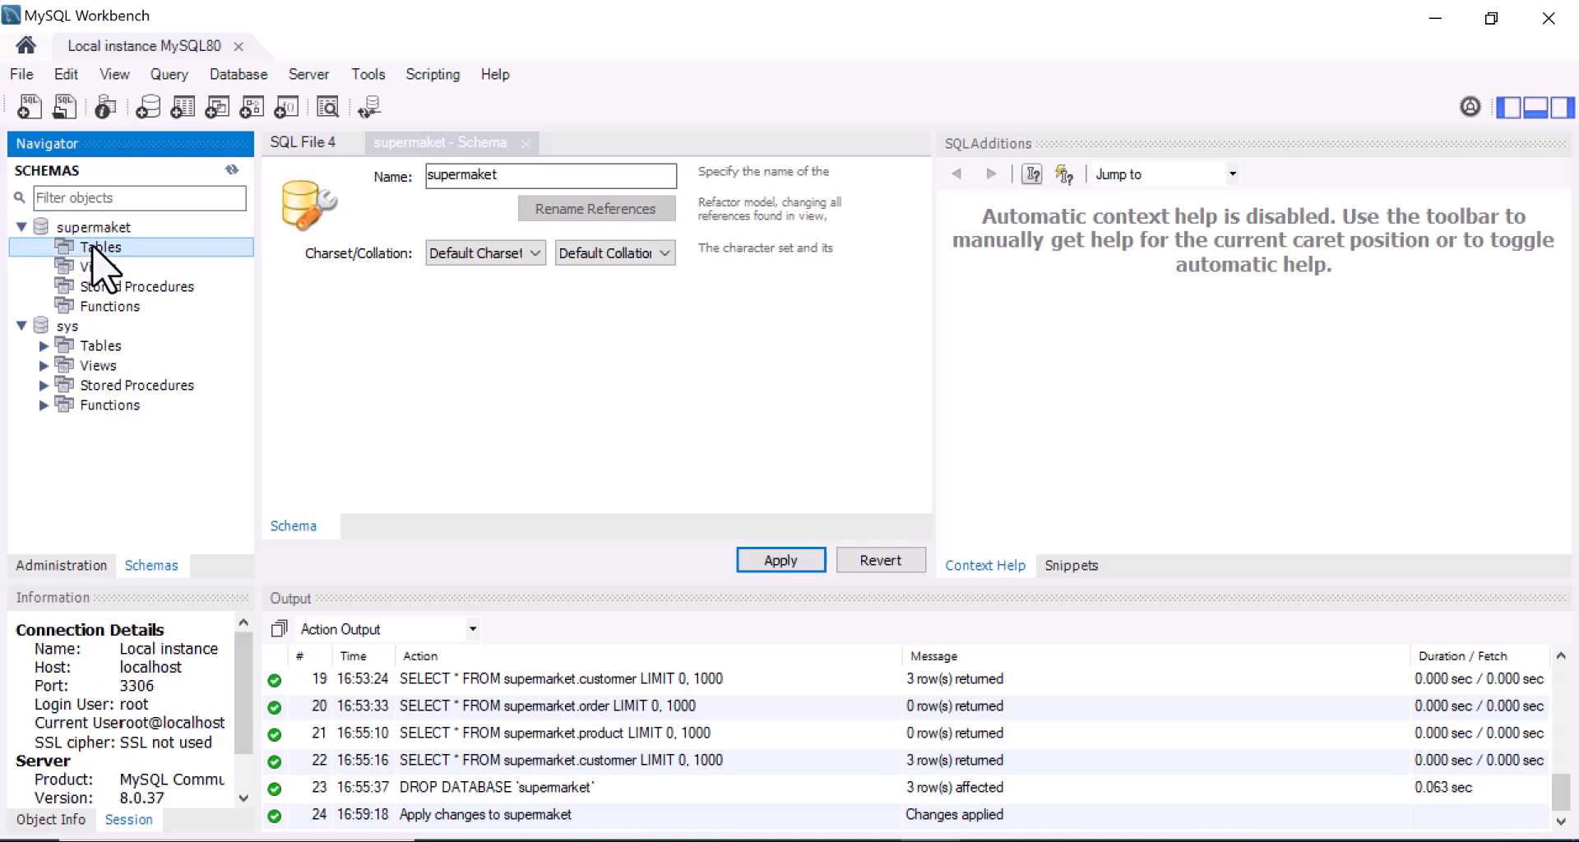
pyautogui.rightClick(99, 265)
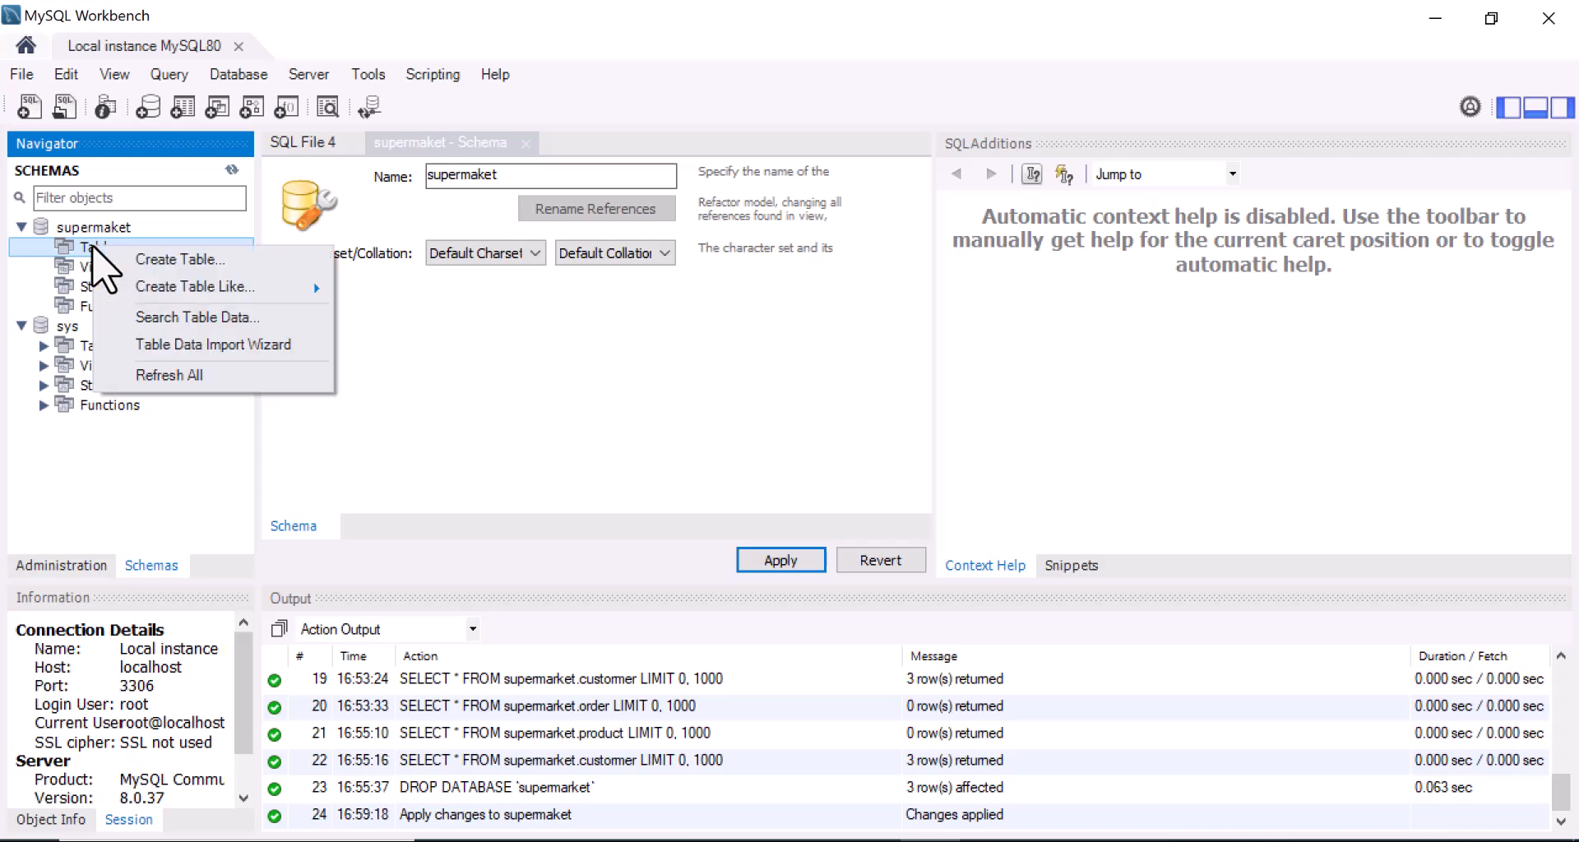
pyautogui.moveTo(214, 281)
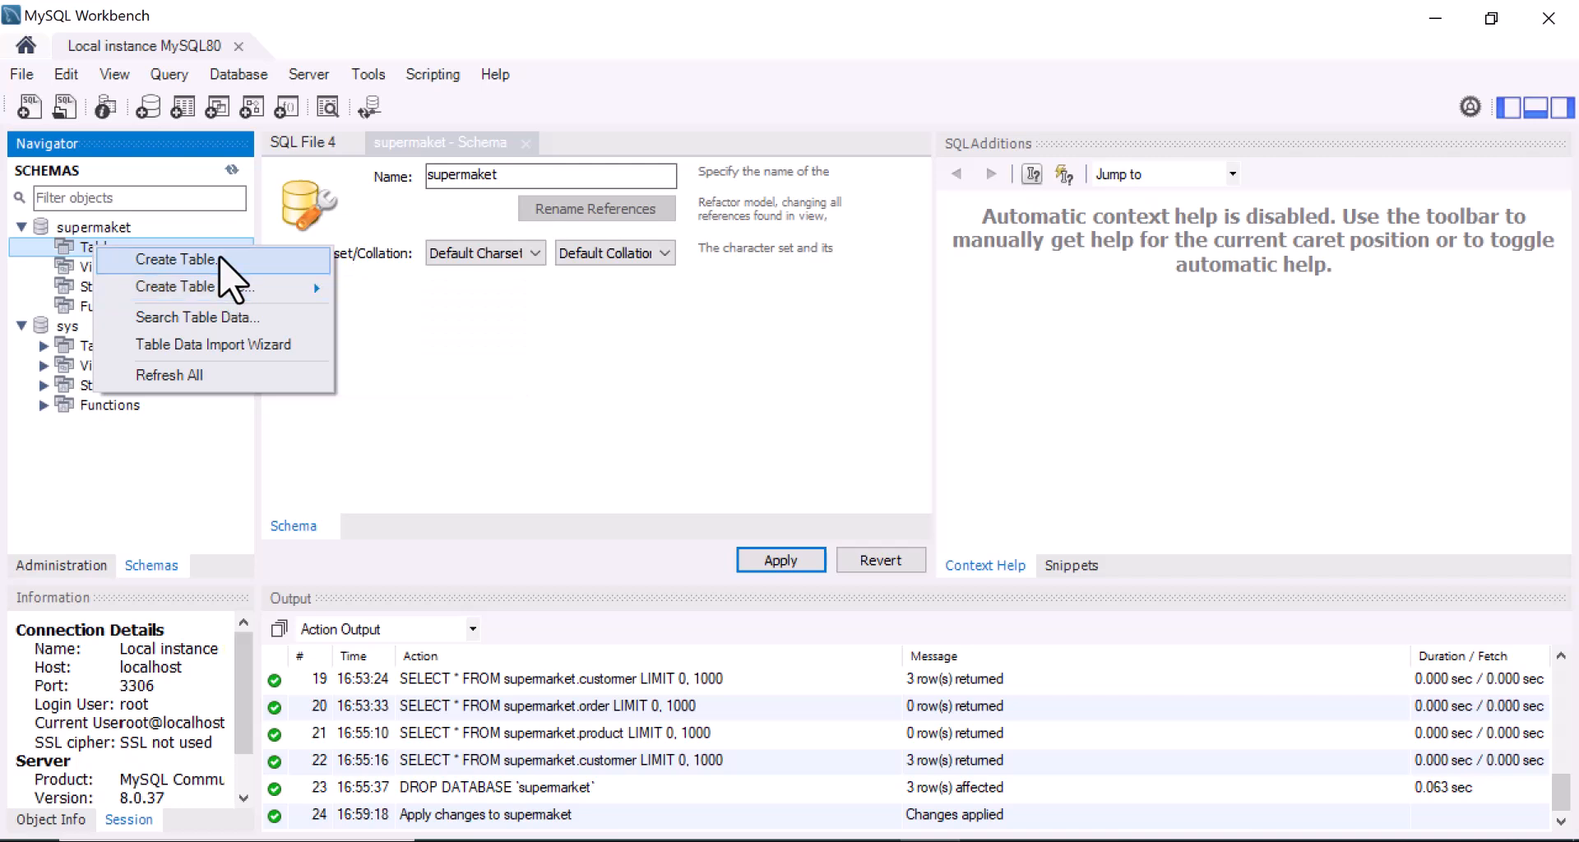
pyautogui.click(183, 257)
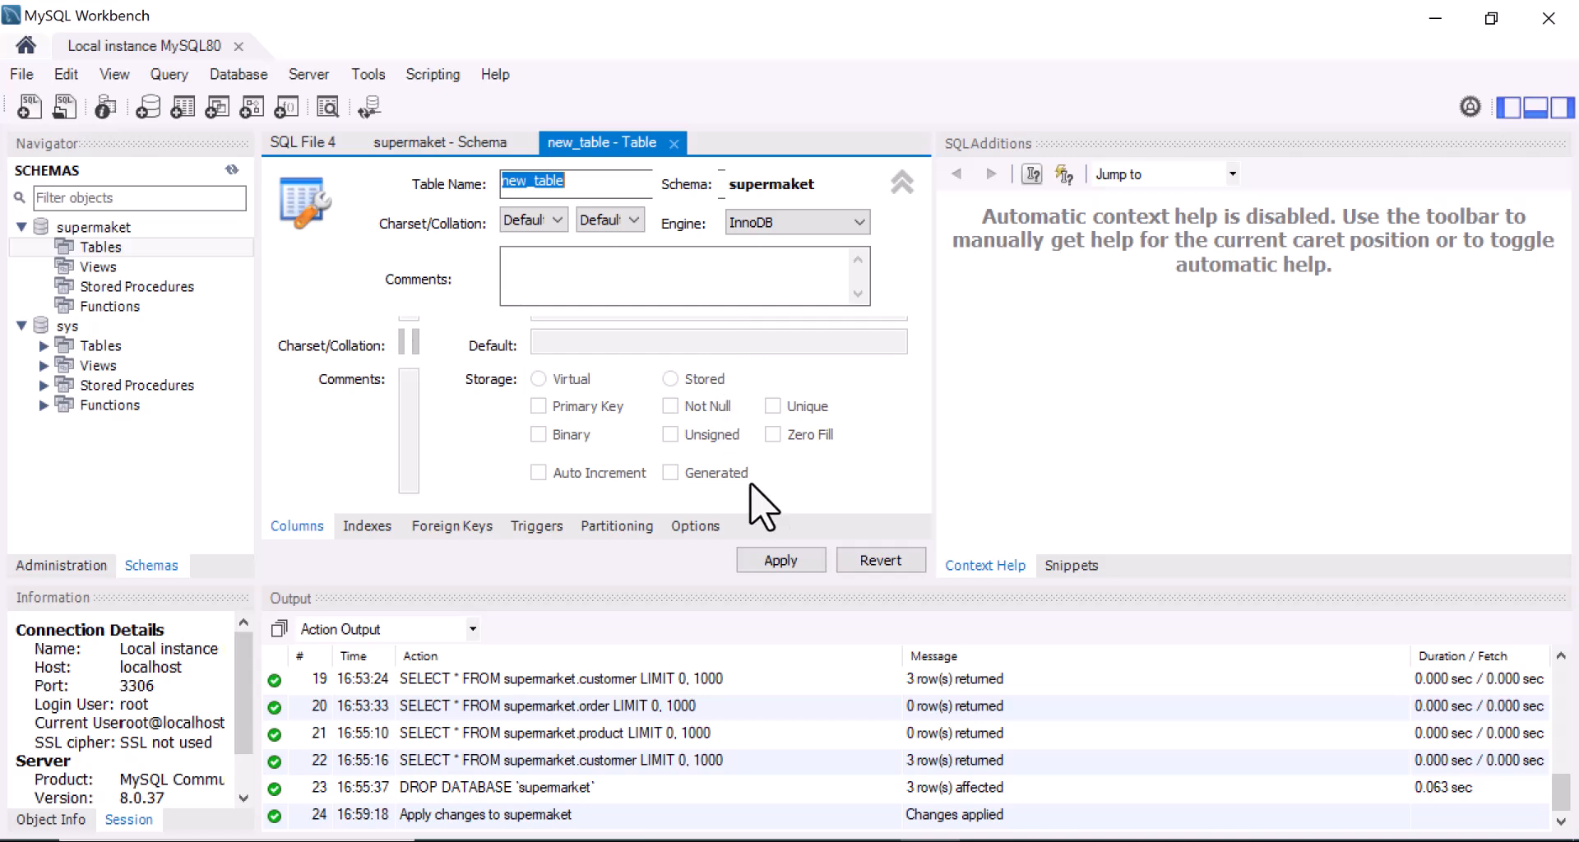
# Hide the Output panel, name the table product, and add an idproduct column.
pyautogui.click(1533, 112)
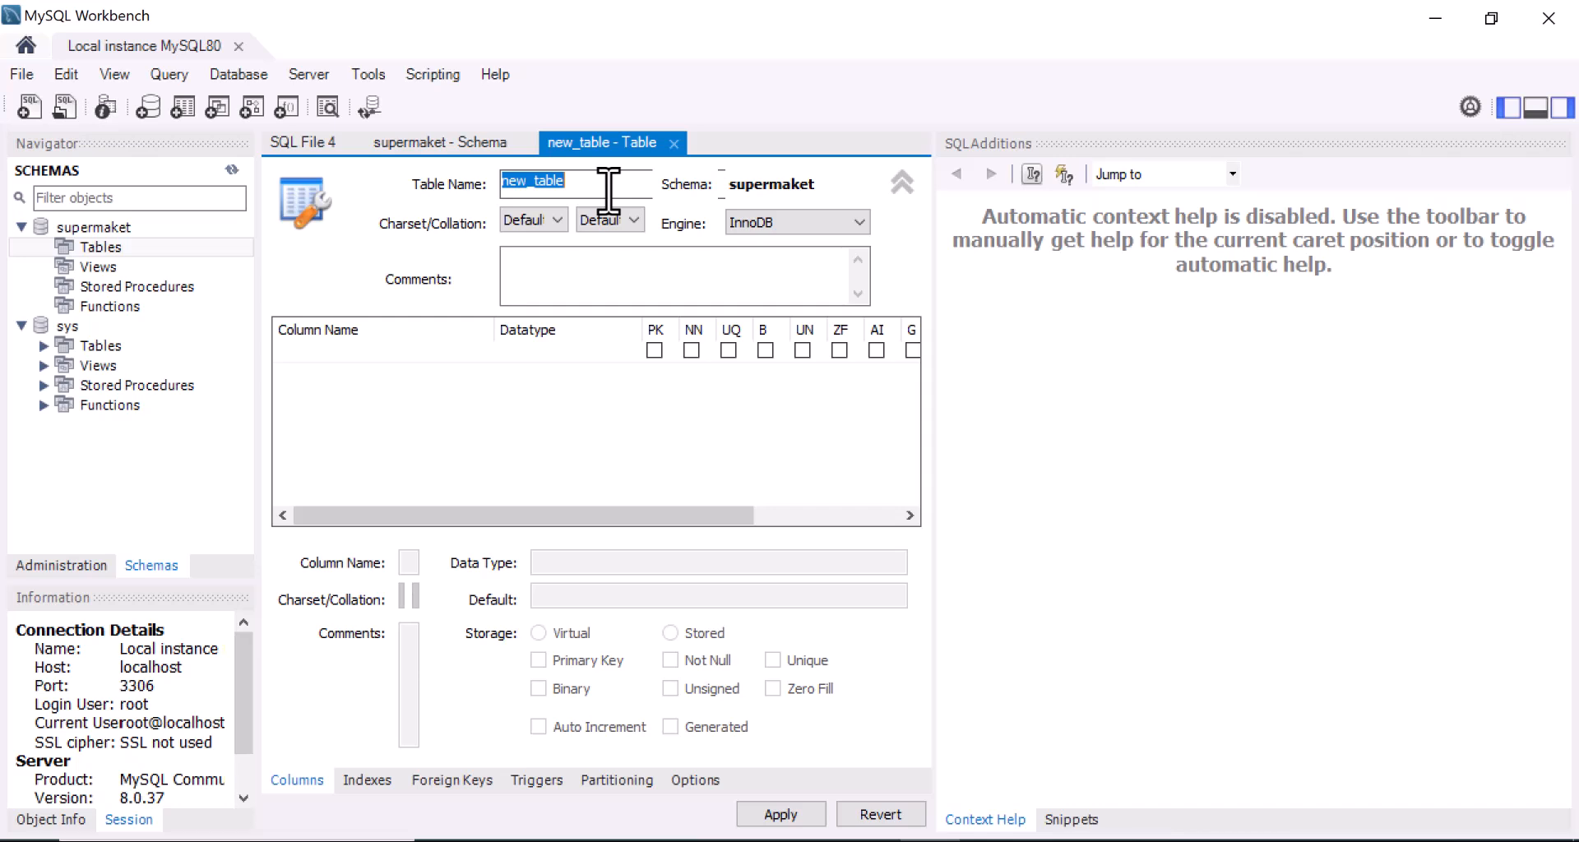
pyautogui.write('product')
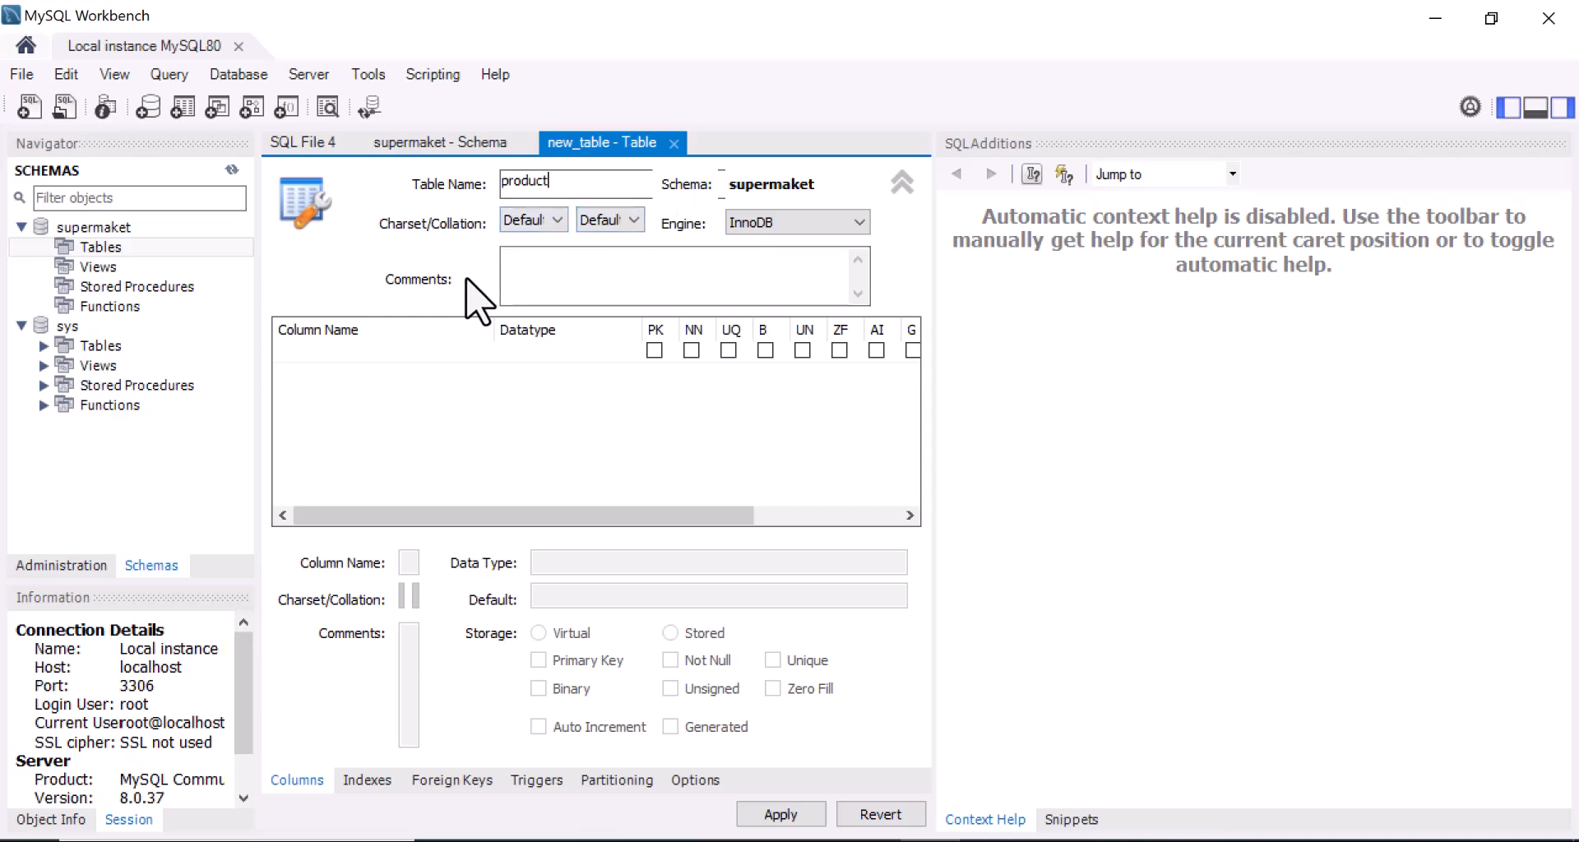
pyautogui.click(366, 361)
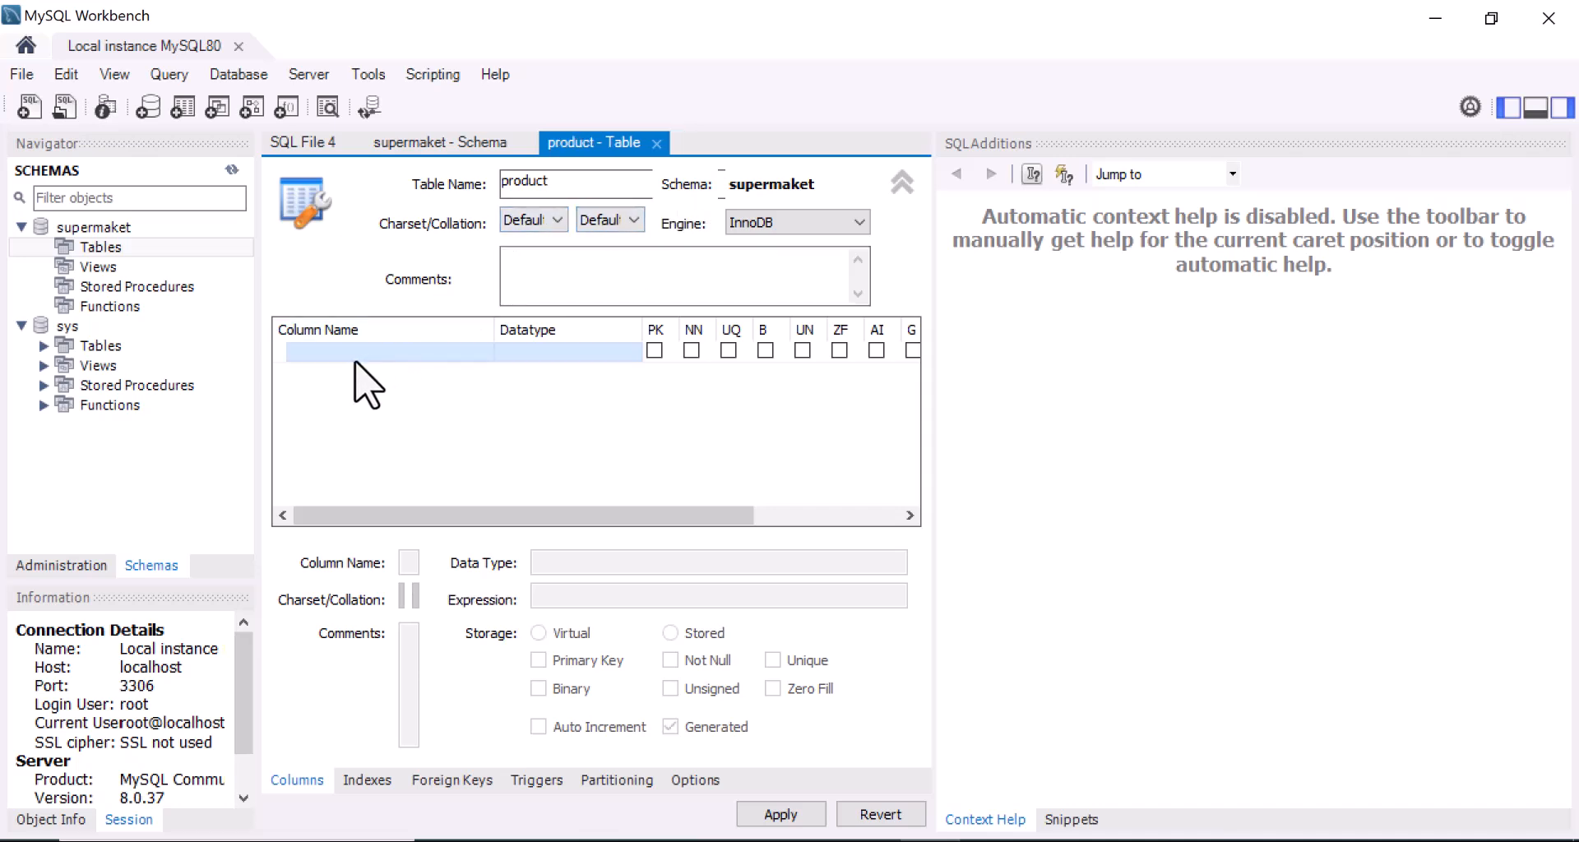
pyautogui.click(356, 360)
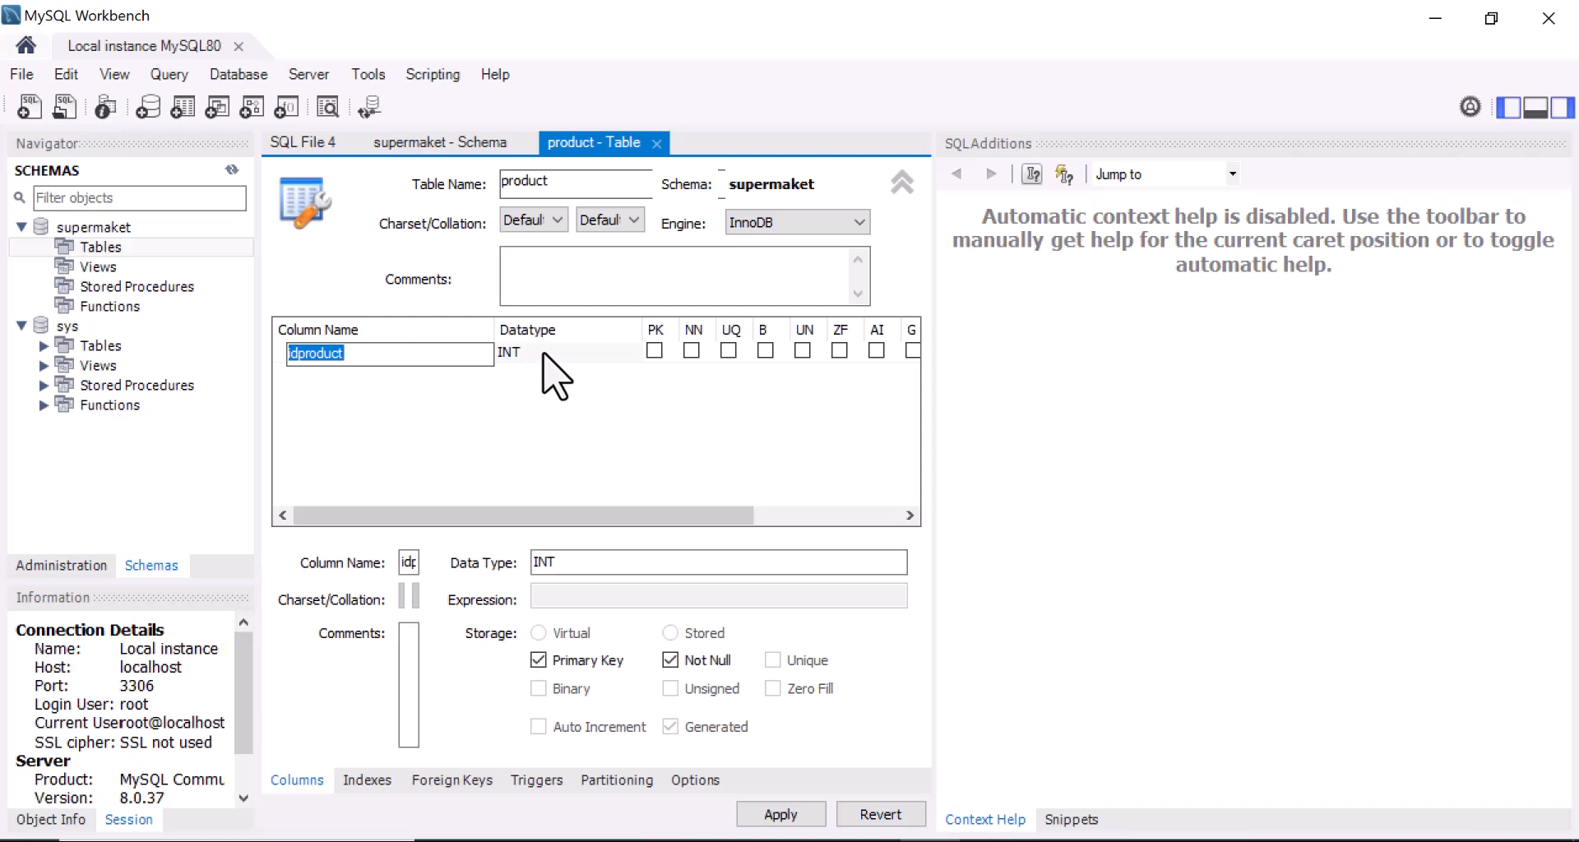
pyautogui.click(568, 353)
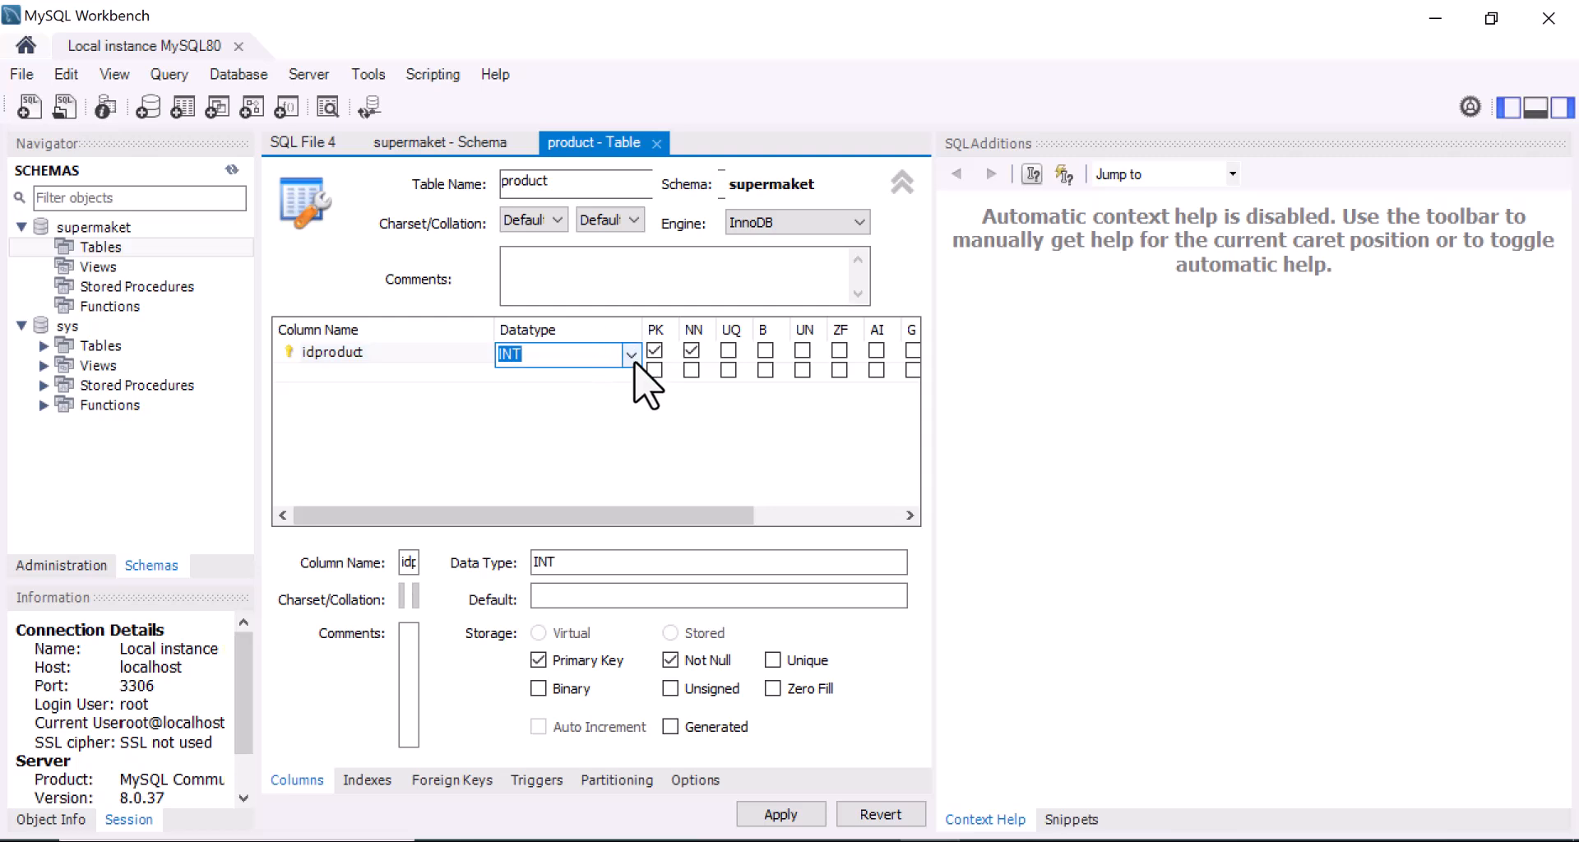
# Change idproduct's datatype to VARCHAR(), dismissing the invalid-type error and keeping it primary key.
pyautogui.click(632, 355)
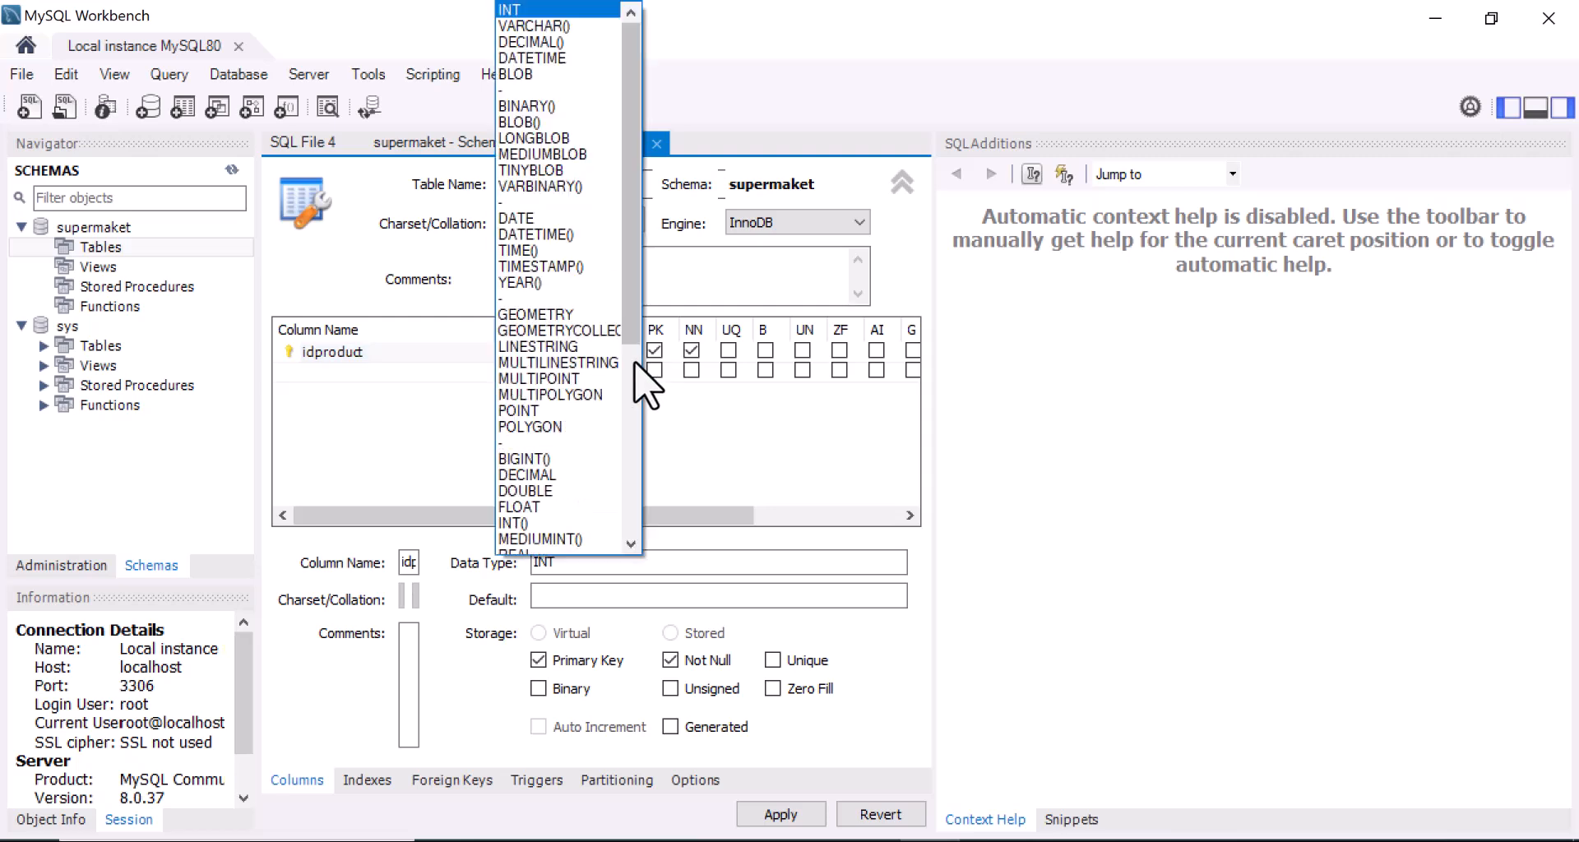
pyautogui.click(514, 25)
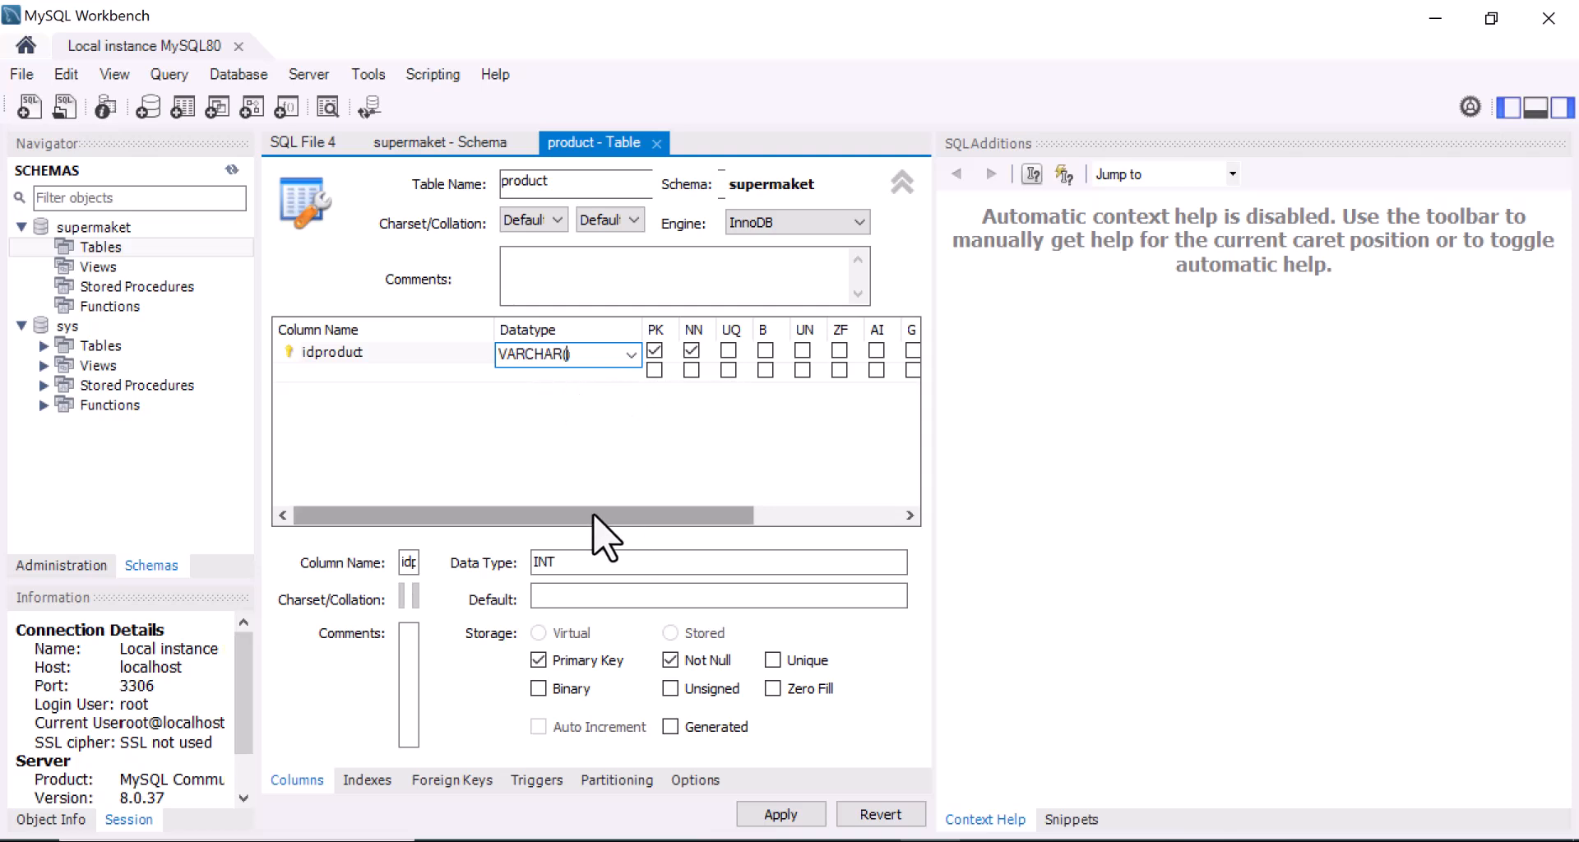
pyautogui.click(701, 516)
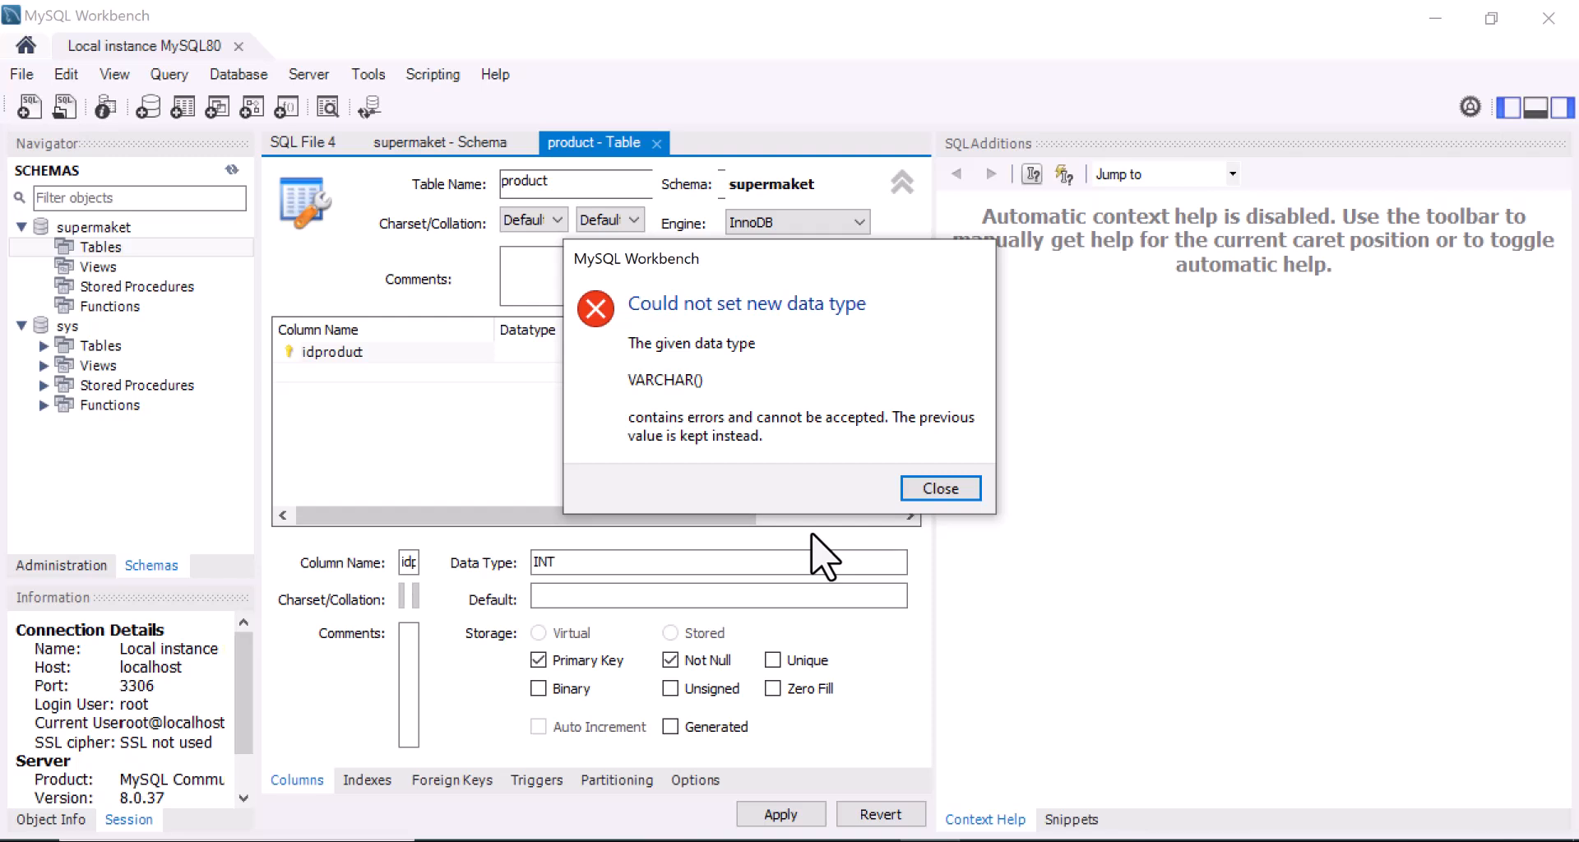
pyautogui.click(937, 490)
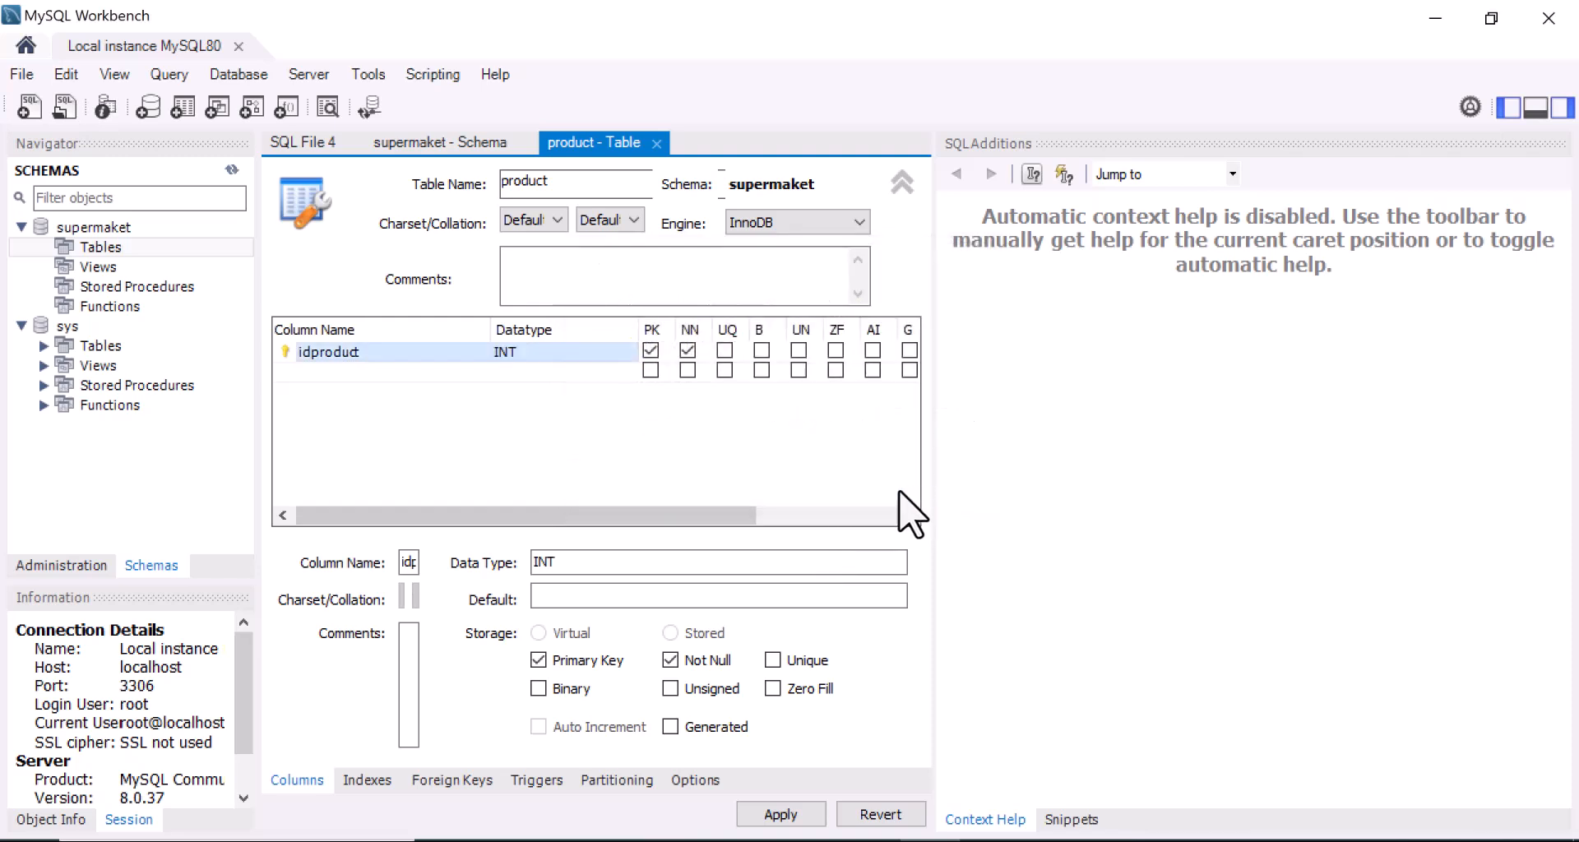
pyautogui.moveTo(723, 511); pyautogui.dragTo(819, 511)
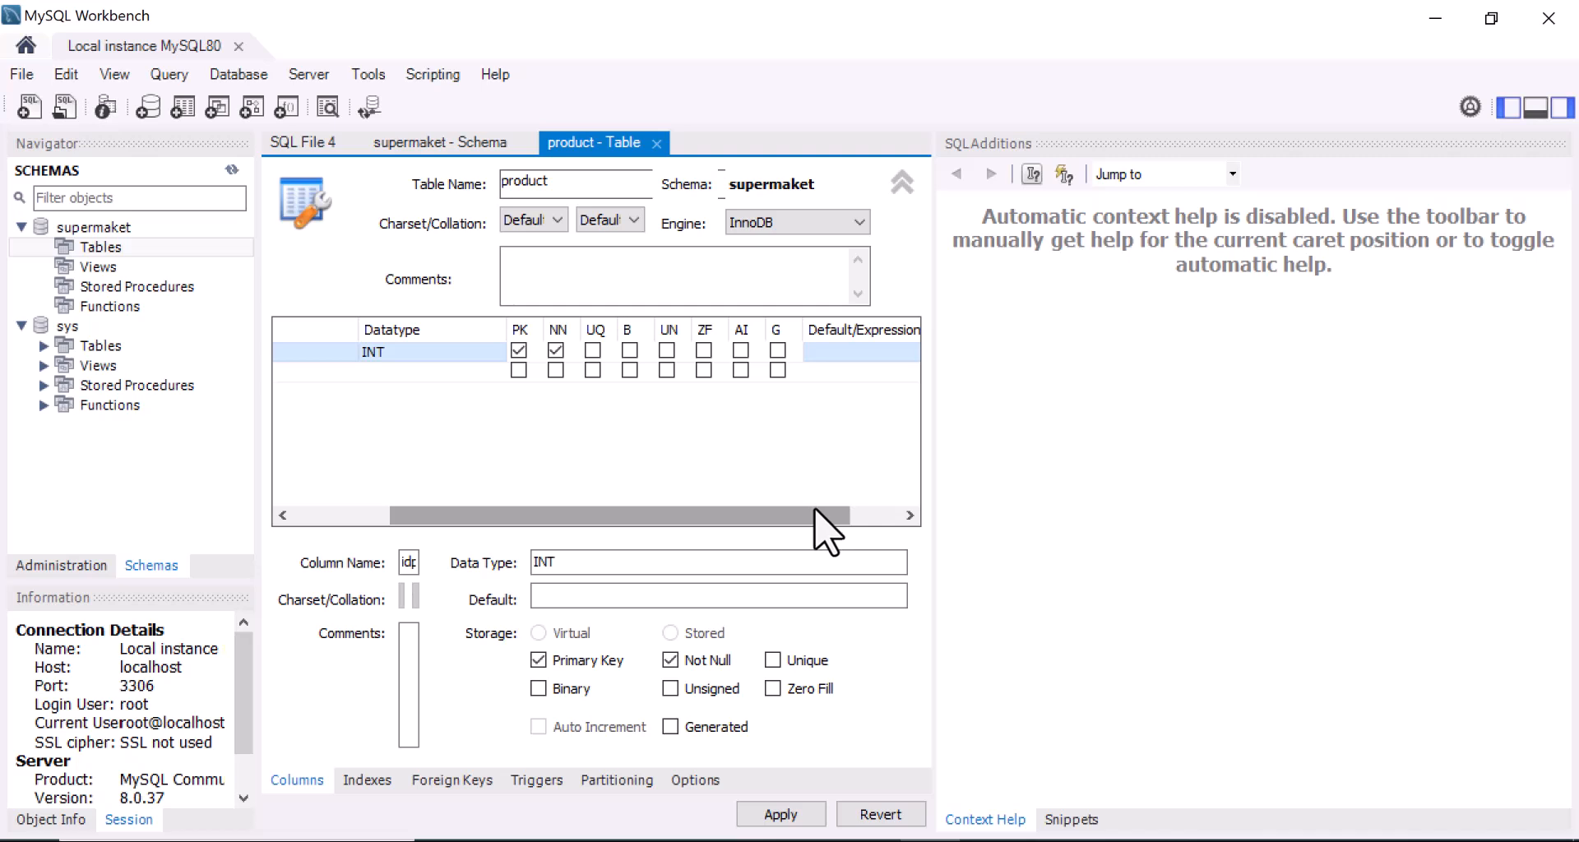
pyautogui.click(519, 351)
pyautogui.click(521, 352)
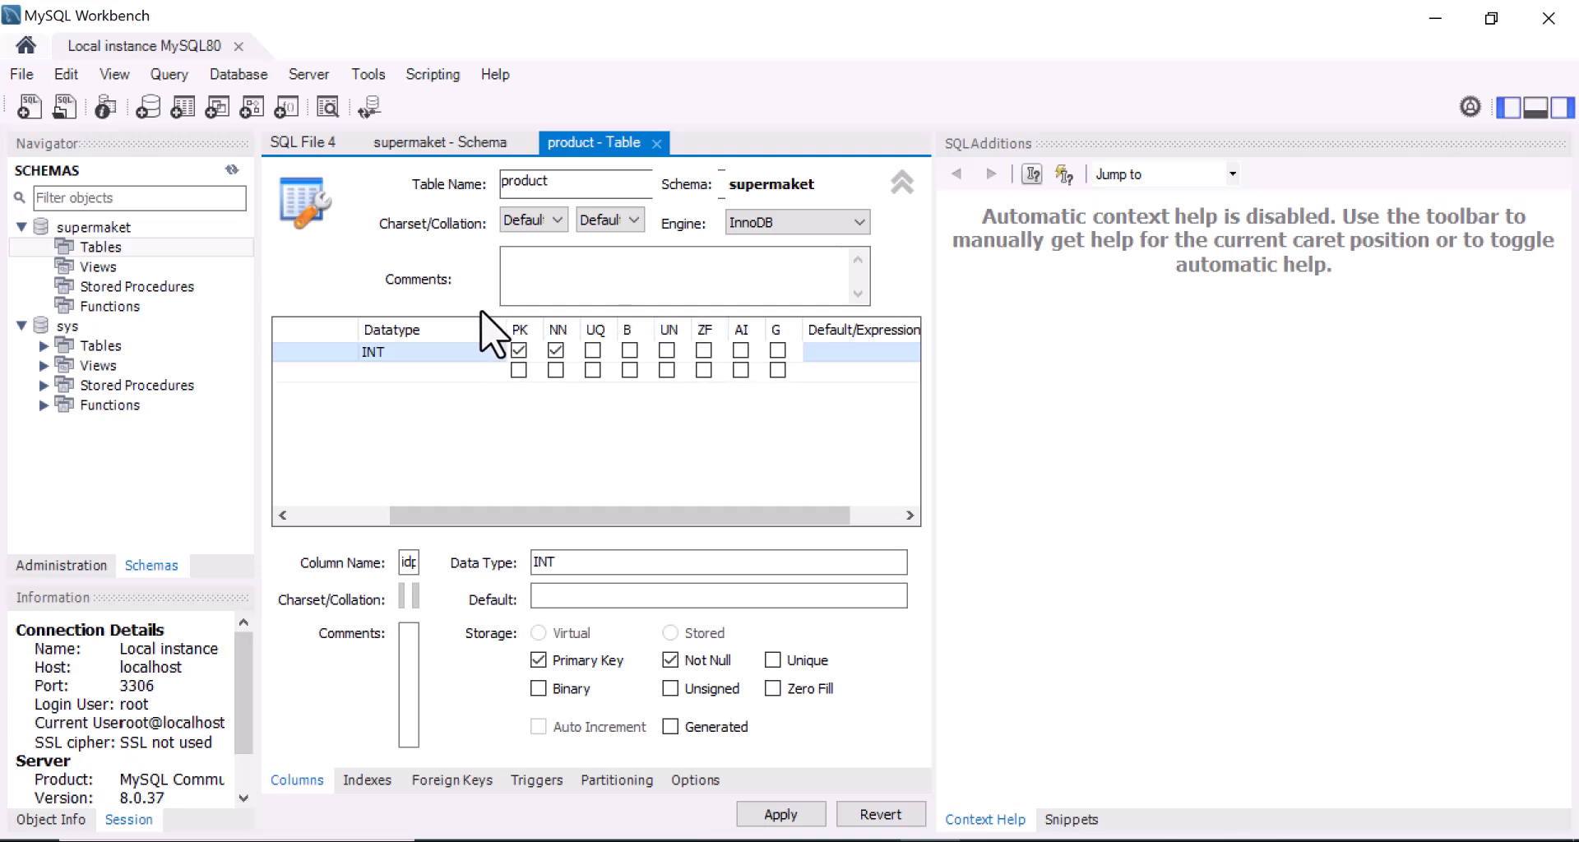
pyautogui.click(494, 353)
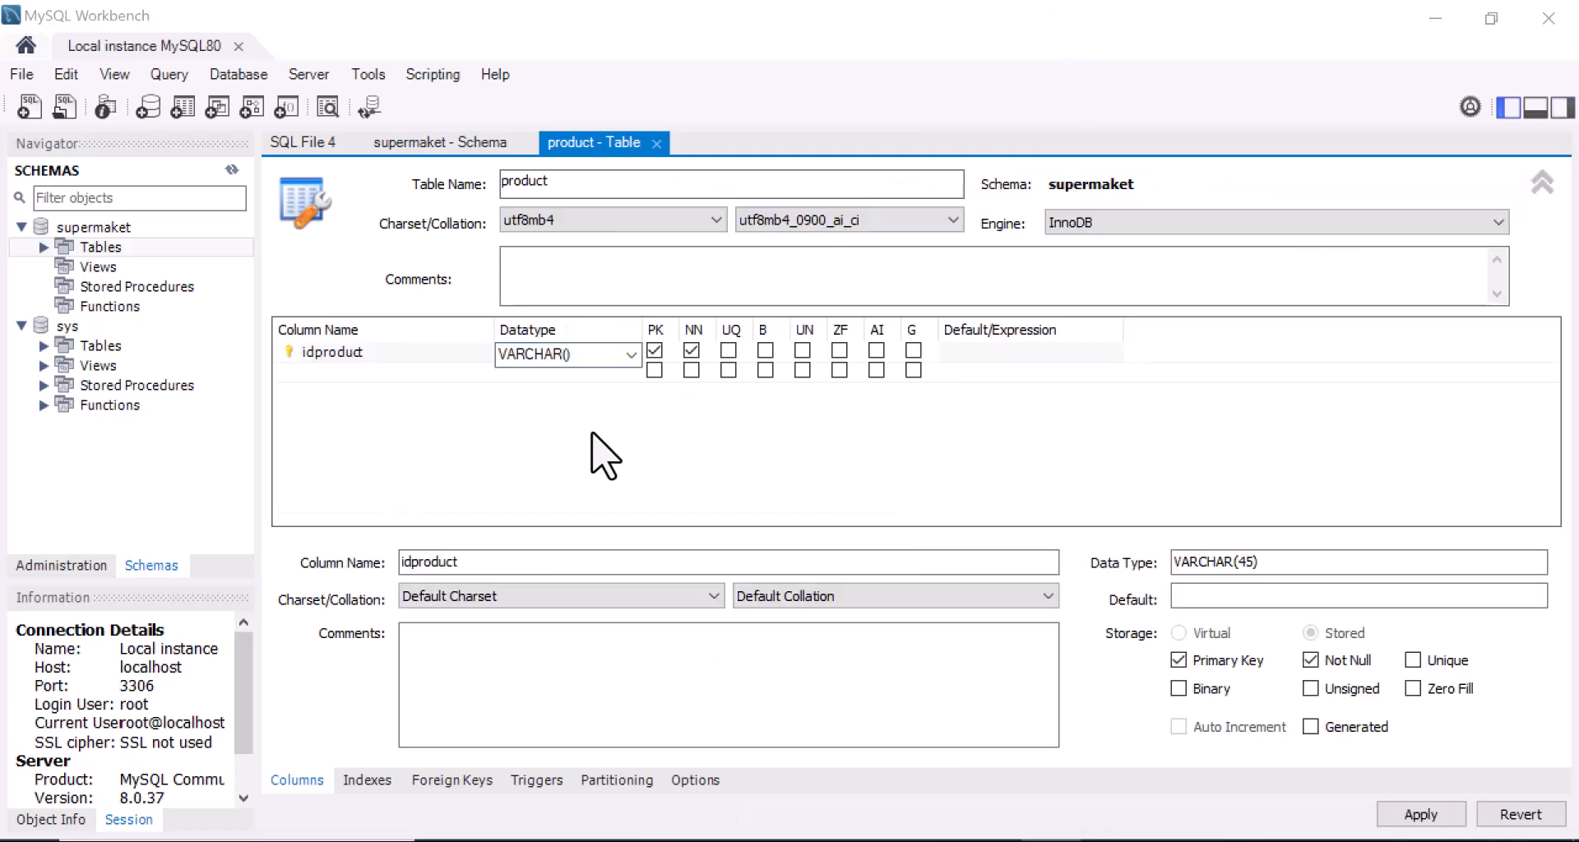
# Enter 45 as idproduct's length, making it VARCHAR(45).
pyautogui.click(567, 354)
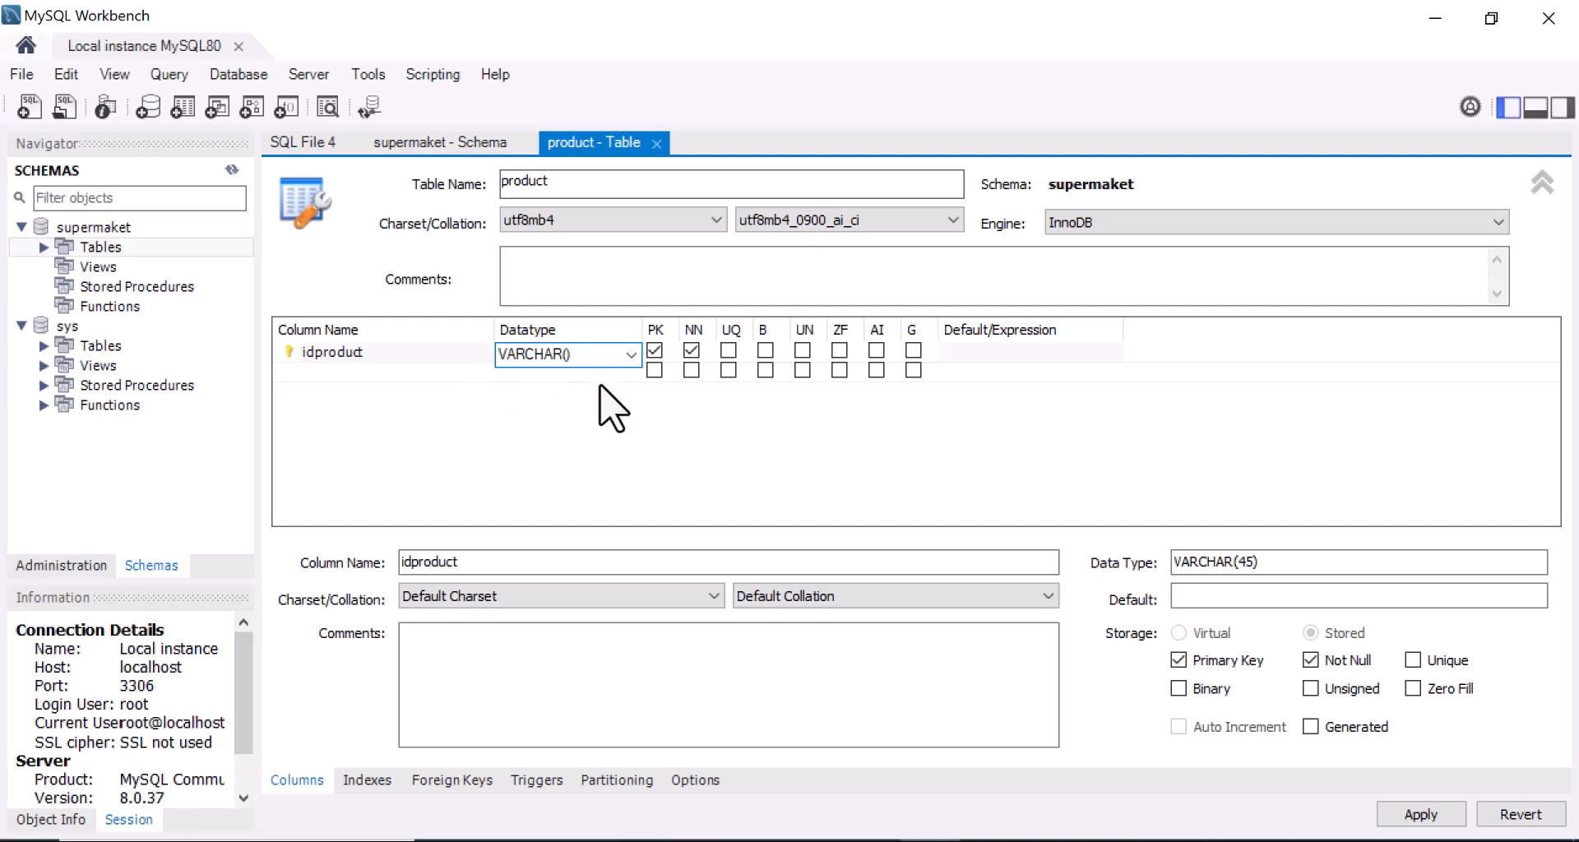
pyautogui.write('45')
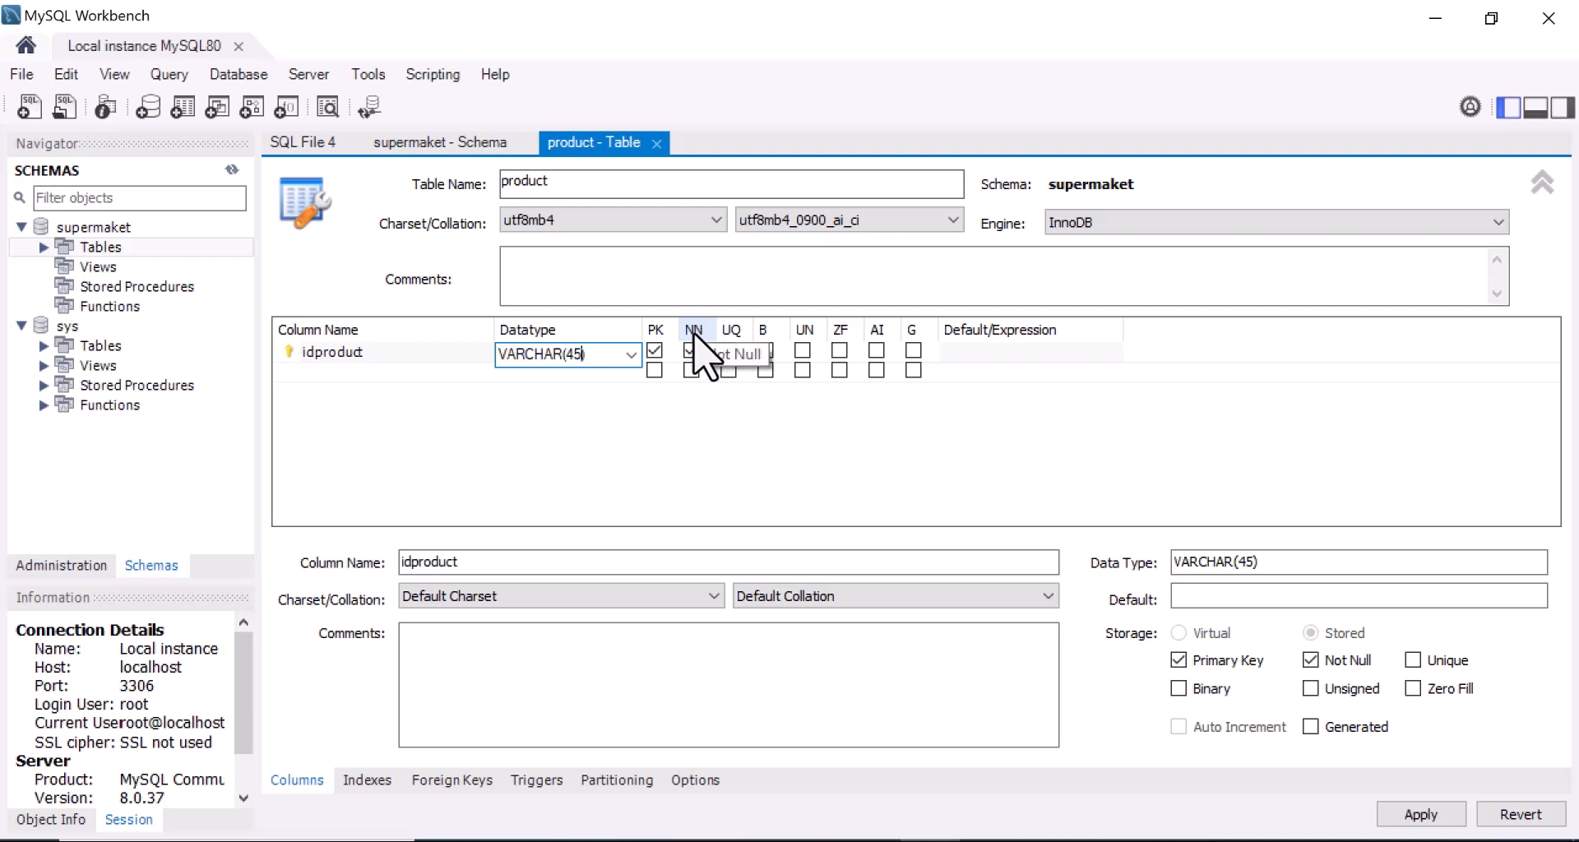
# Add a second column to product and rename it productname.
pyautogui.click(319, 379)
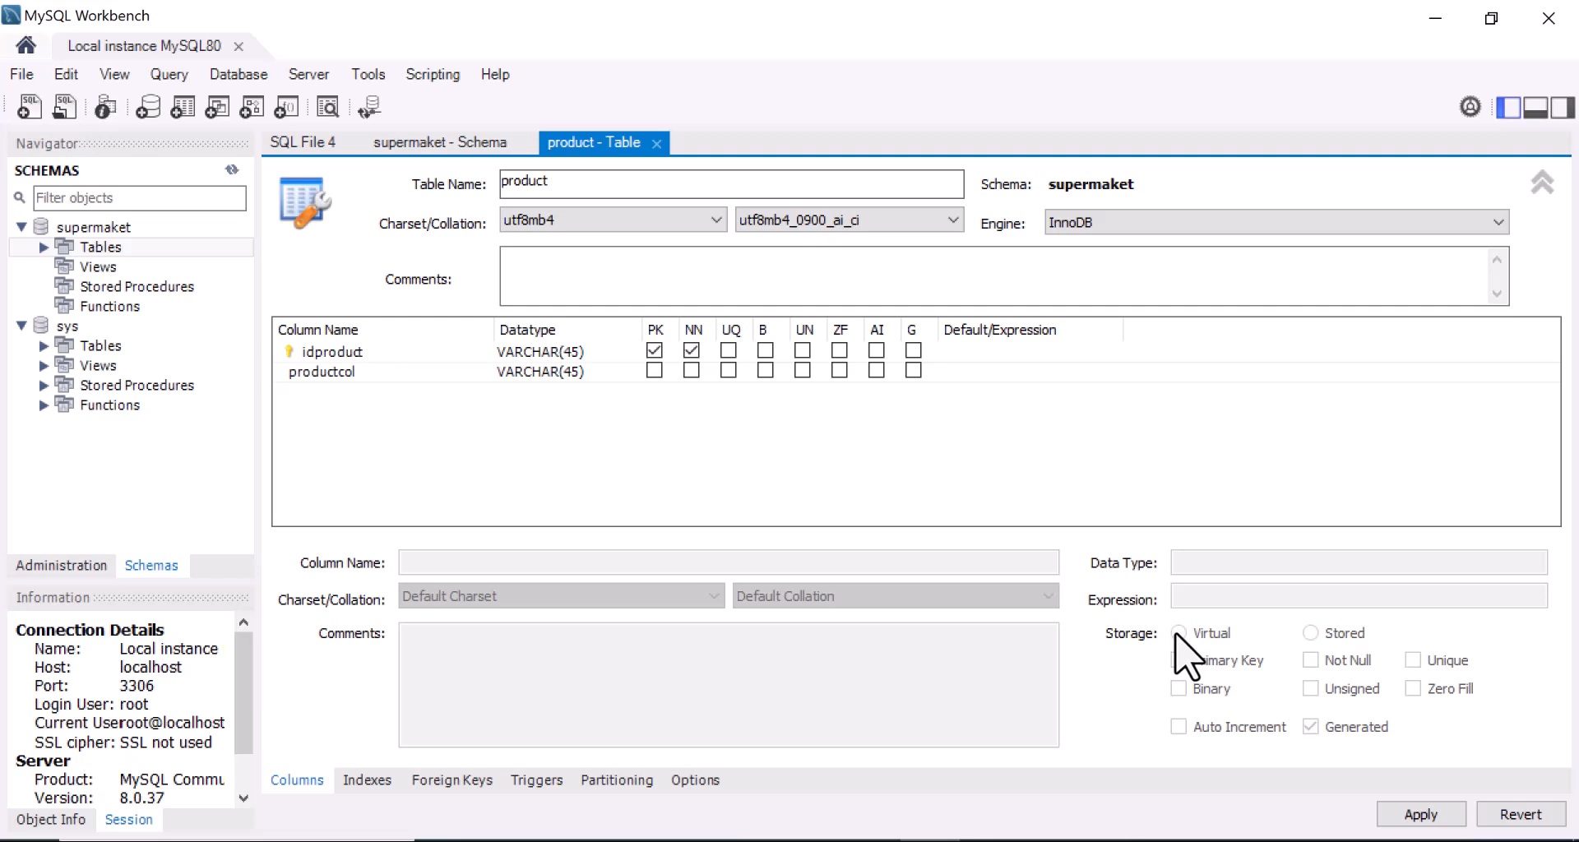
pyautogui.click(470, 355)
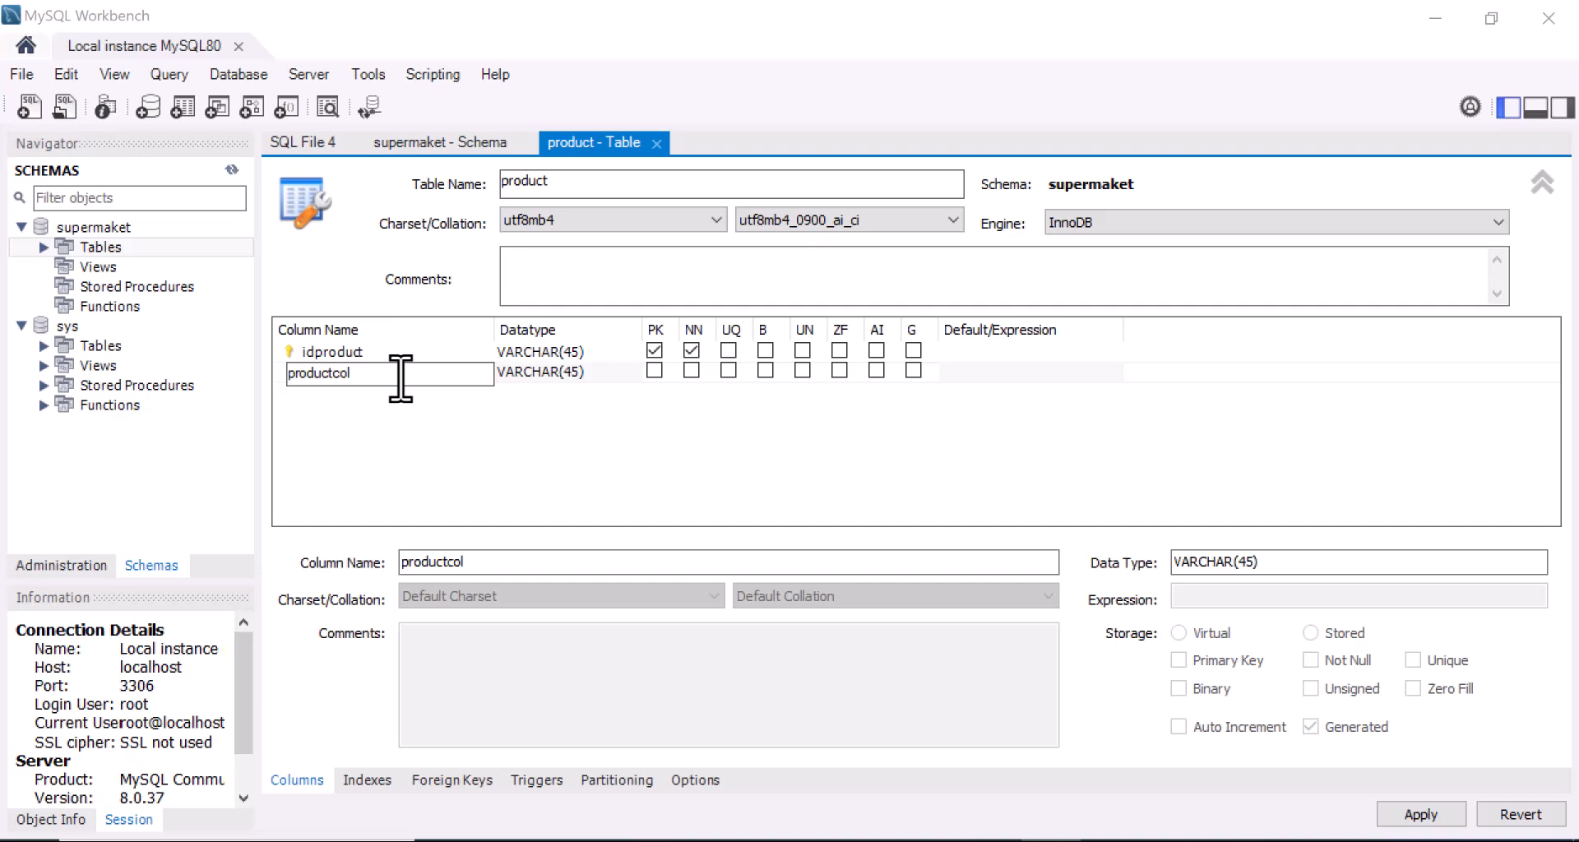
pyautogui.click(376, 383)
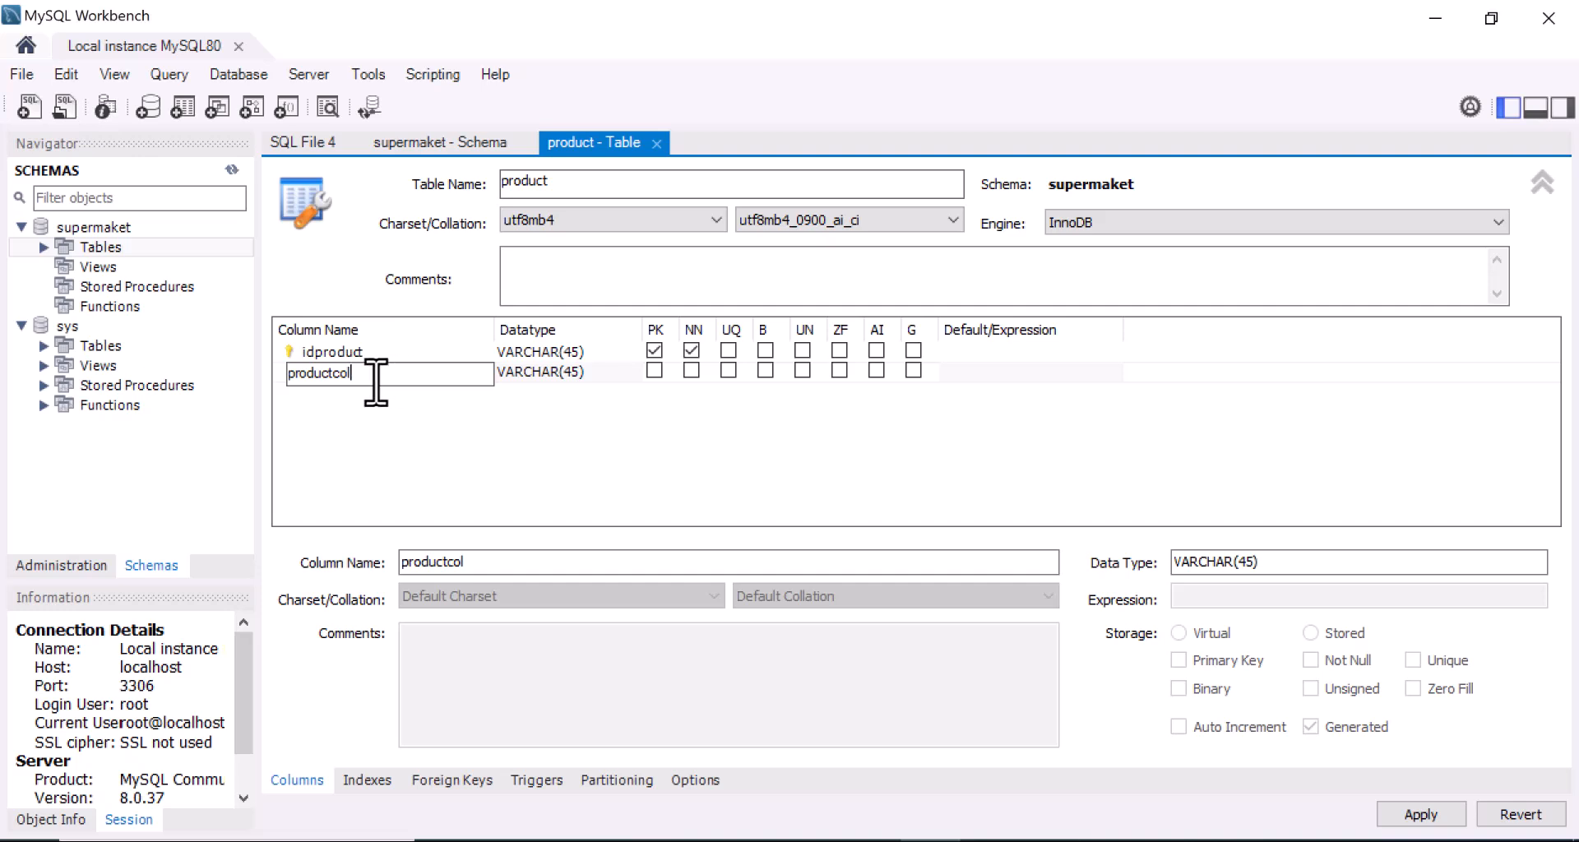
pyautogui.press('BackSpace')
pyautogui.press('BackSpace')
pyautogui.press('BackSpace')
pyautogui.press('BackSpace')
pyautogui.press('BackSpace')
pyautogui.press('BackSpace')
pyautogui.press('BackSpace')
pyautogui.write('ductname')
pyautogui.press('Return')
# Set productname's datatype to LONGTEXT and mark it not null.
pyautogui.click(609, 375)
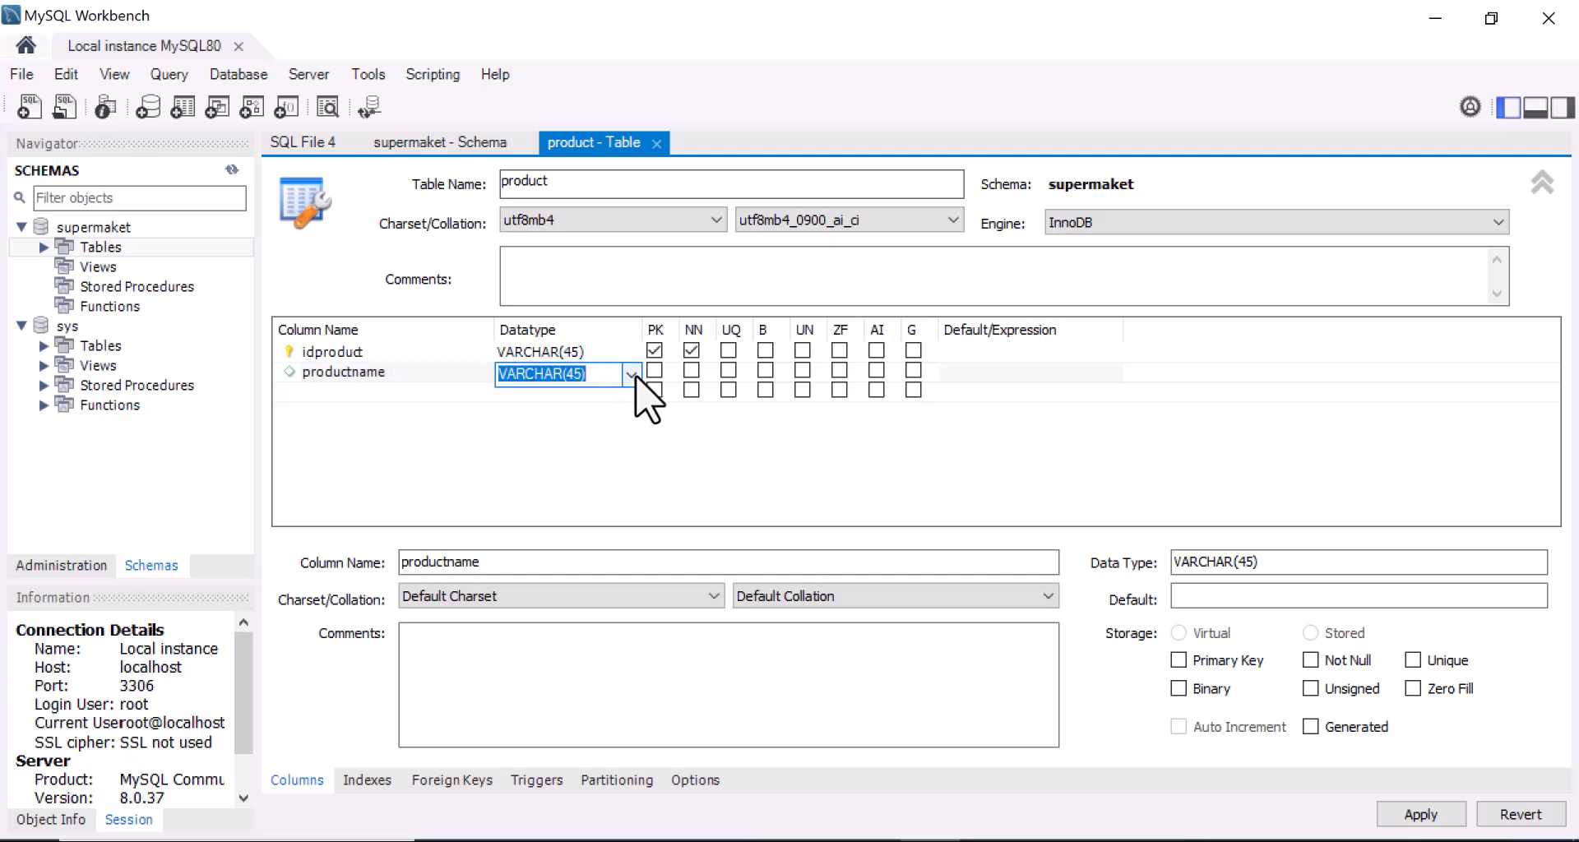
pyautogui.click(631, 375)
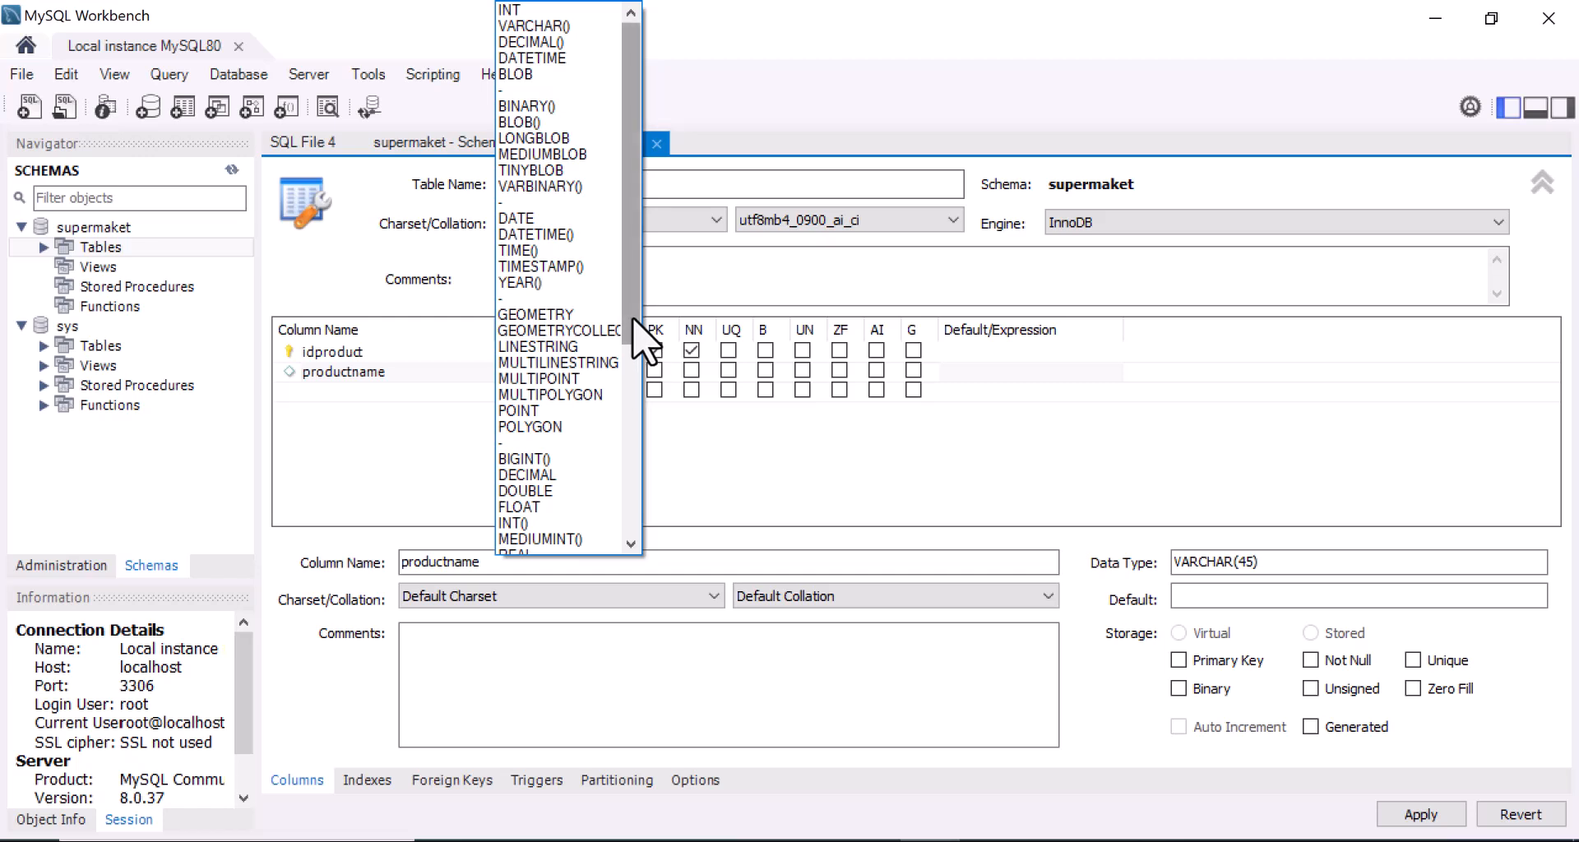
pyautogui.scroll(-4, 637, 380)
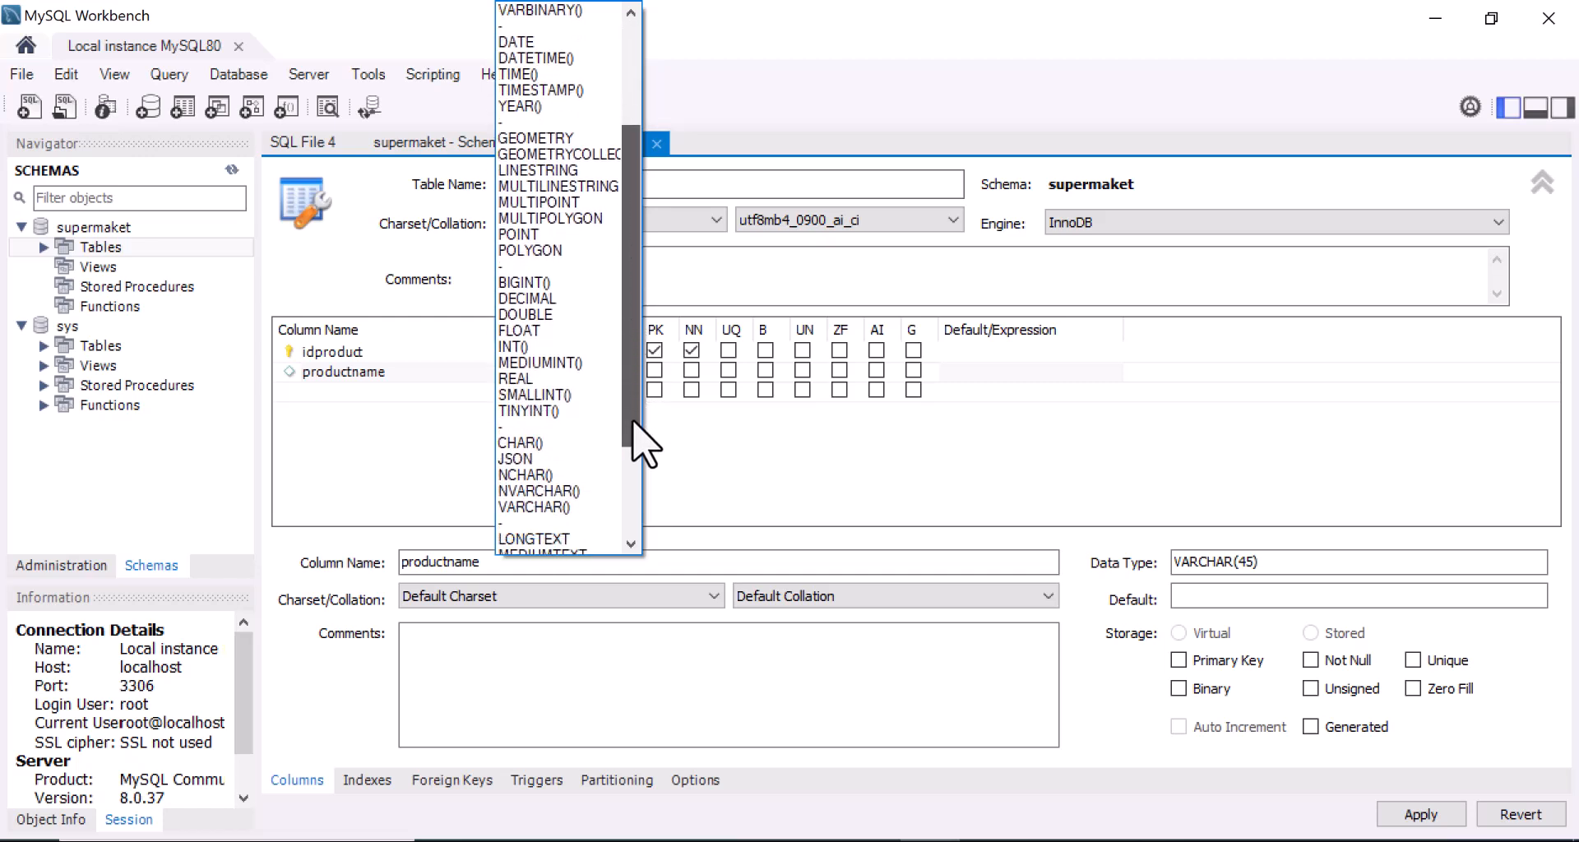
pyautogui.scroll(-3, 633, 422)
pyautogui.rightClick(632, 484)
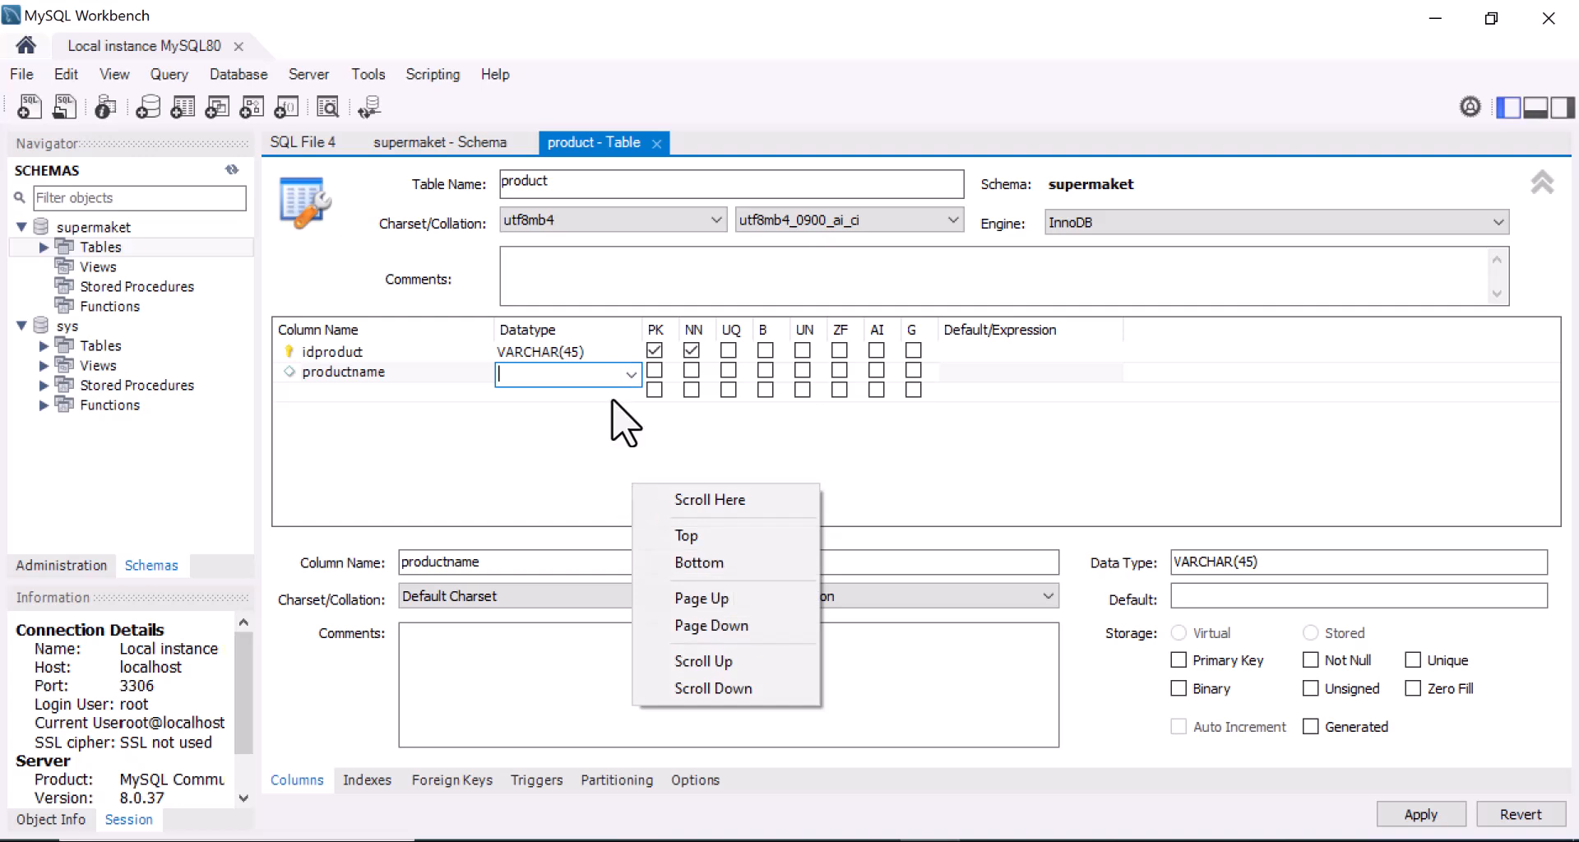
pyautogui.click(625, 379)
pyautogui.rightClick(625, 380)
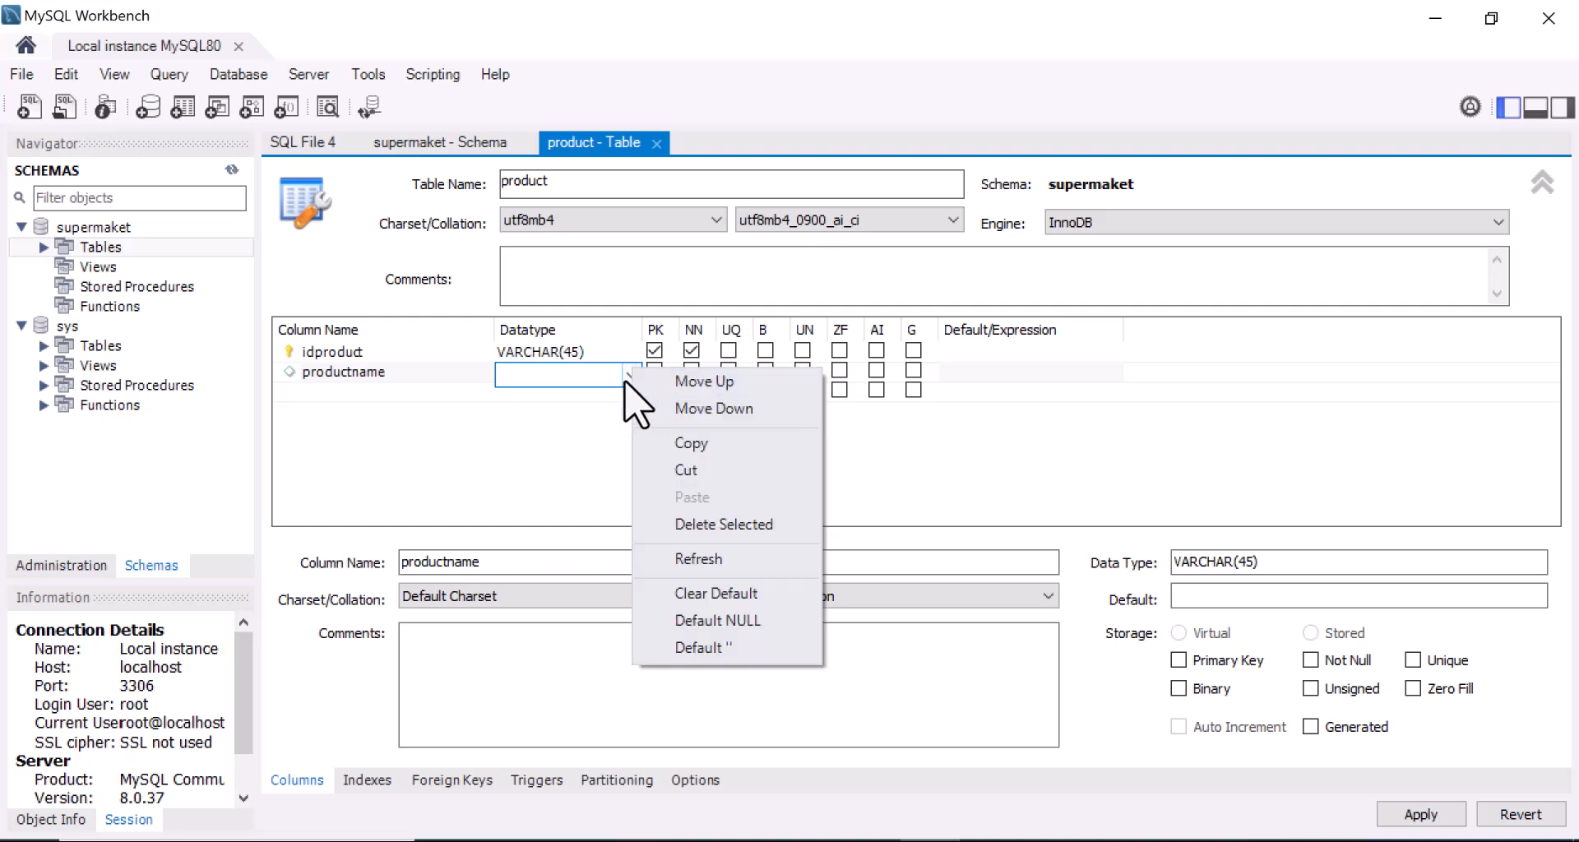
pyautogui.click(627, 375)
pyautogui.scroll(-1, 630, 323)
pyautogui.moveTo(630, 325); pyautogui.dragTo(640, 479)
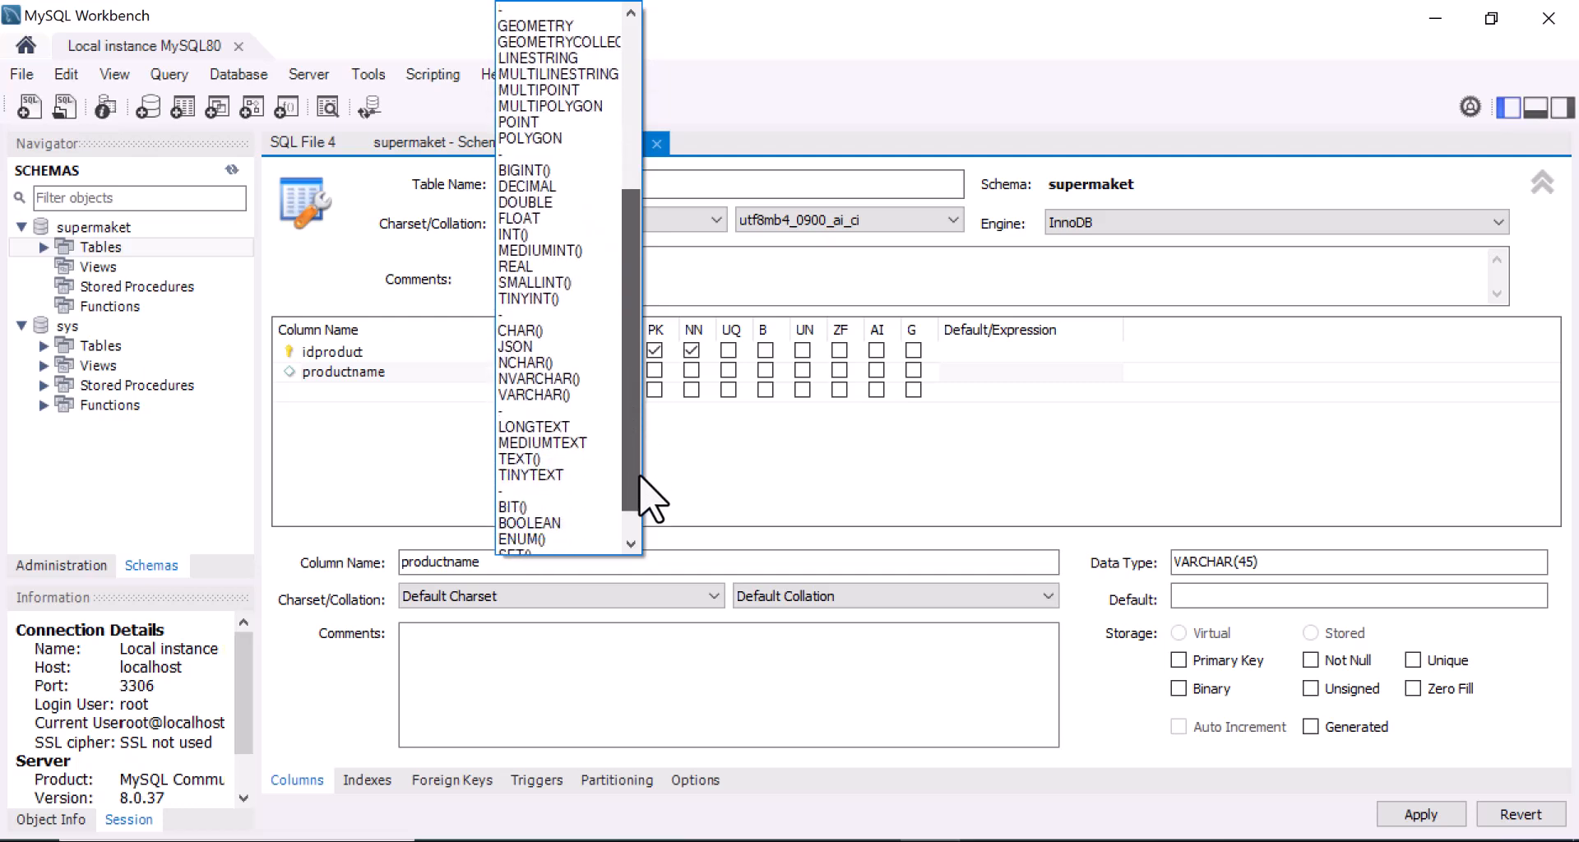
pyautogui.click(574, 427)
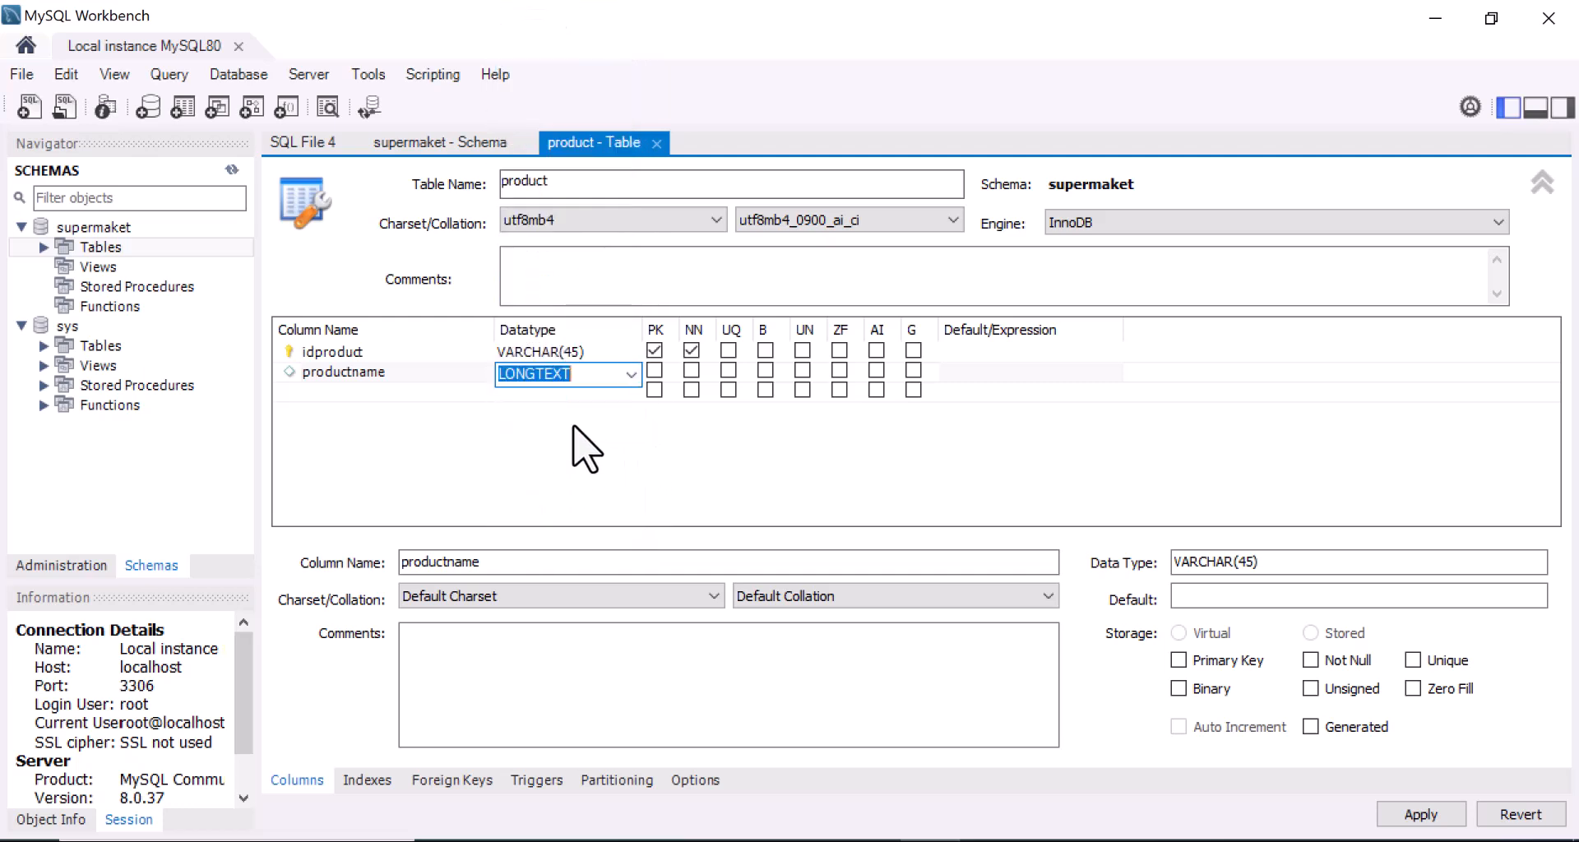
pyautogui.click(692, 370)
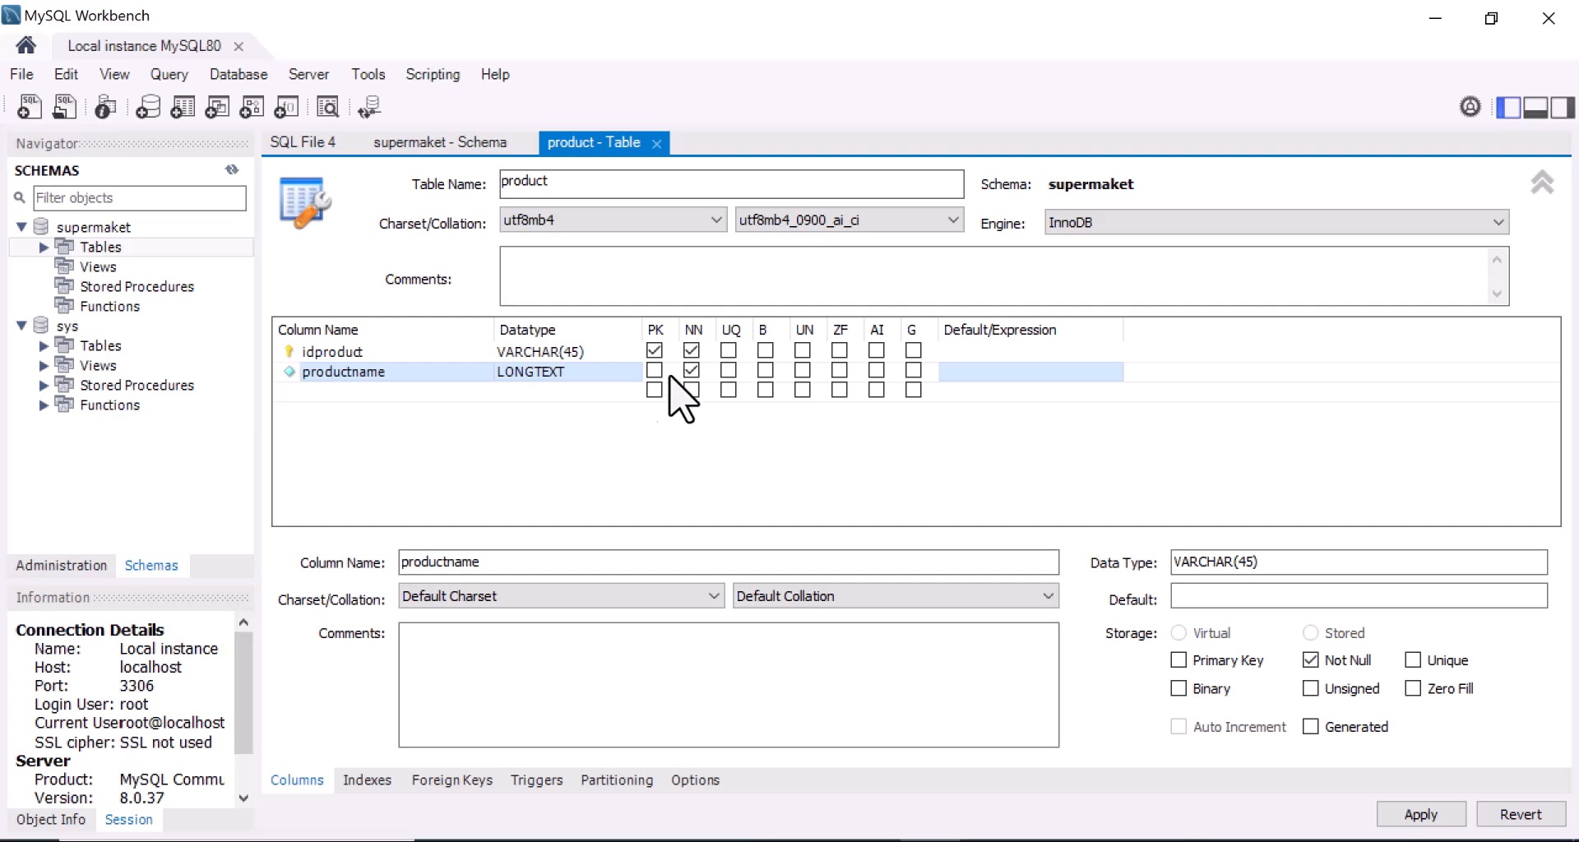
# Add a price column of type INT, marked not null.
pyautogui.click(325, 395)
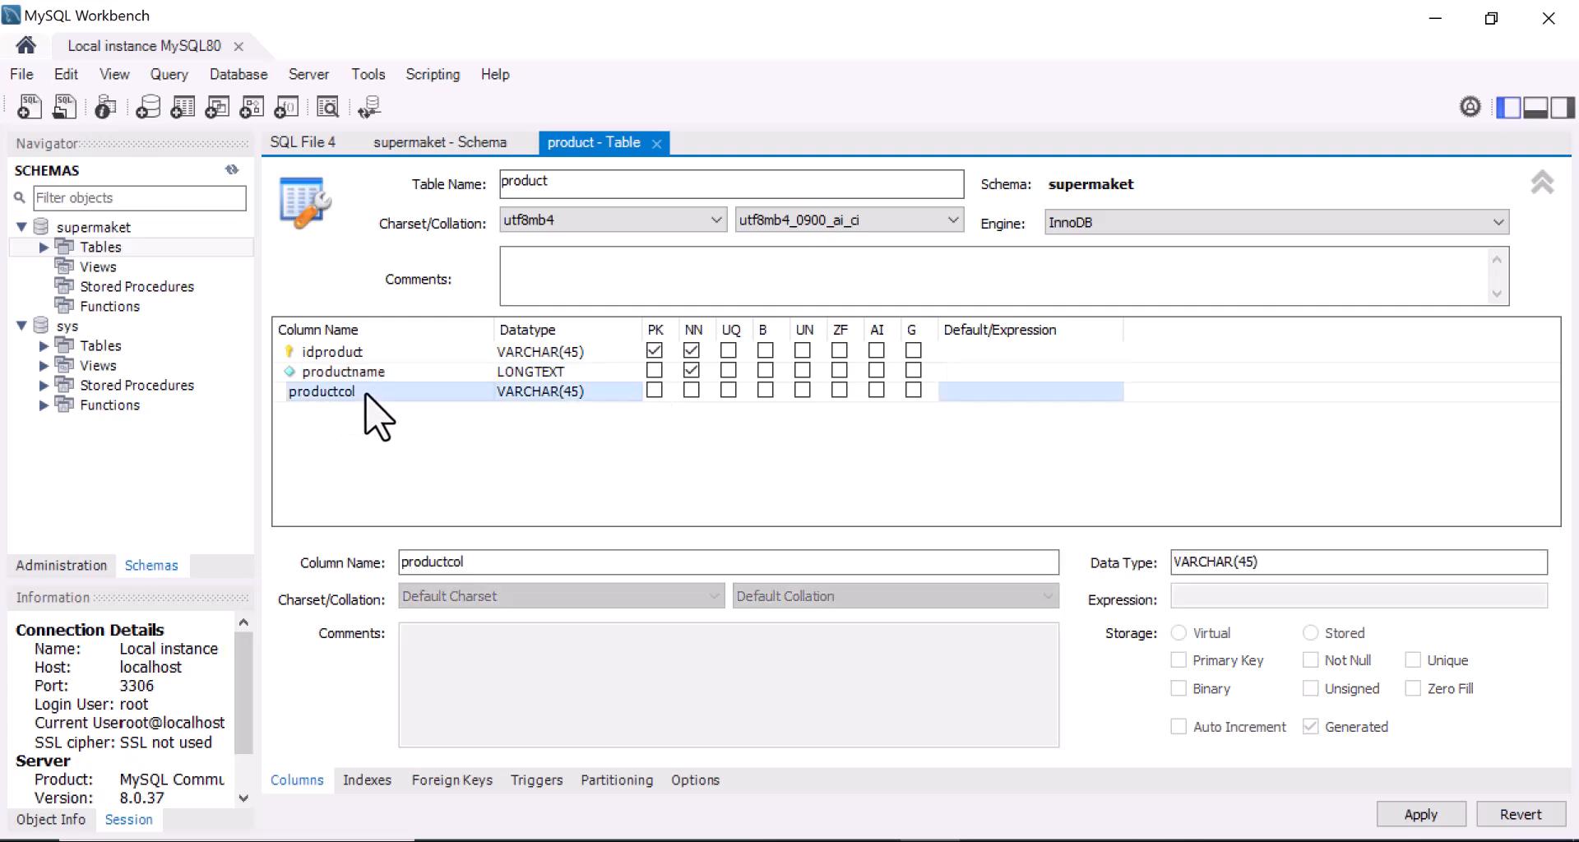
pyautogui.click(366, 396)
pyautogui.press('BackSpace')
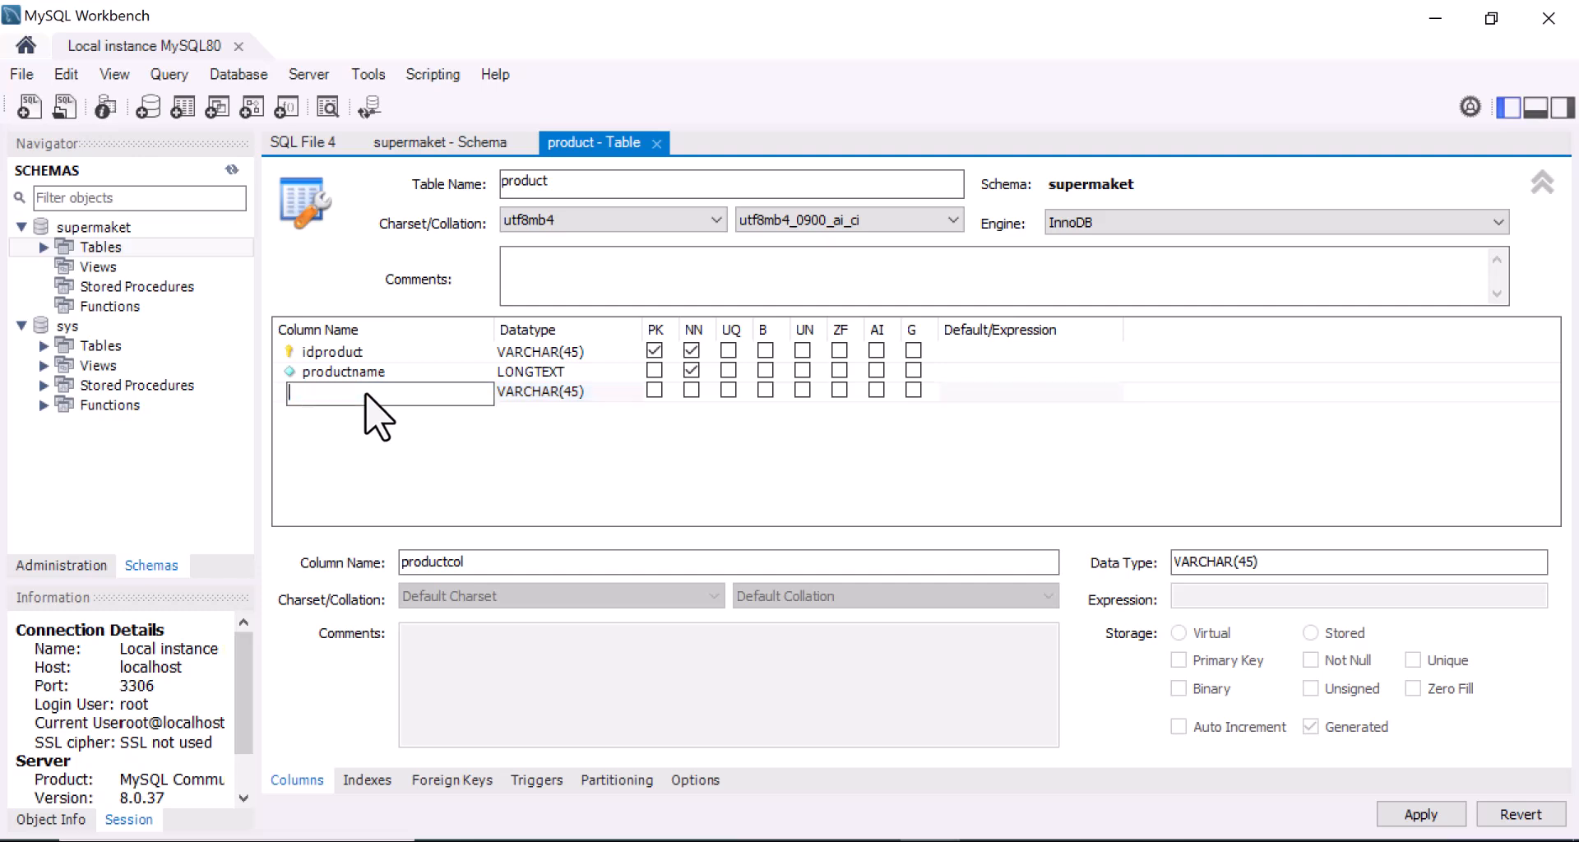
pyautogui.write('price')
pyautogui.press('Return')
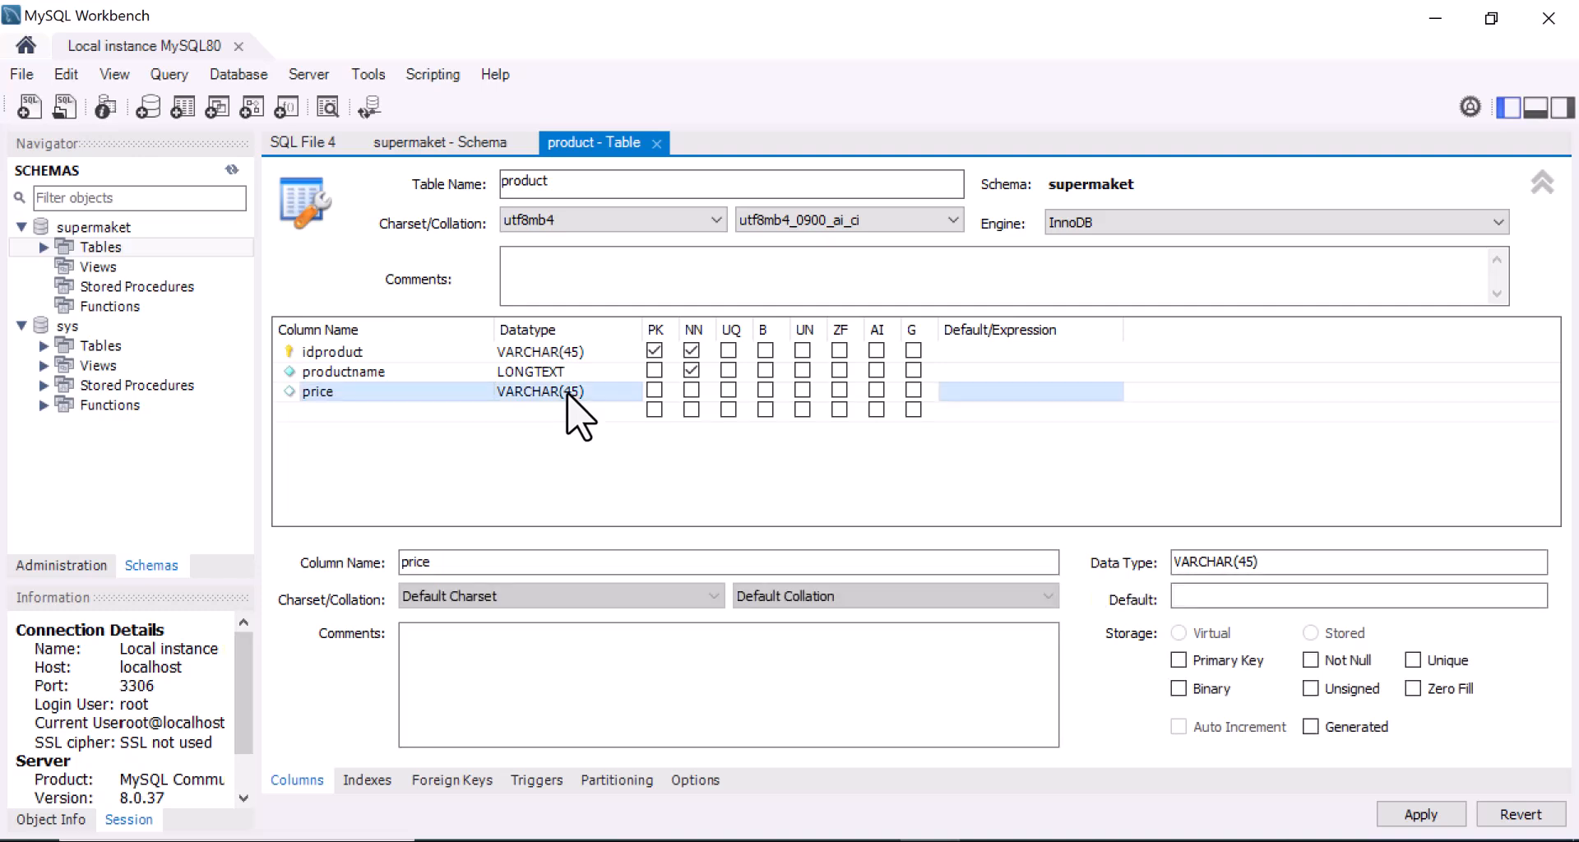
pyautogui.click(619, 393)
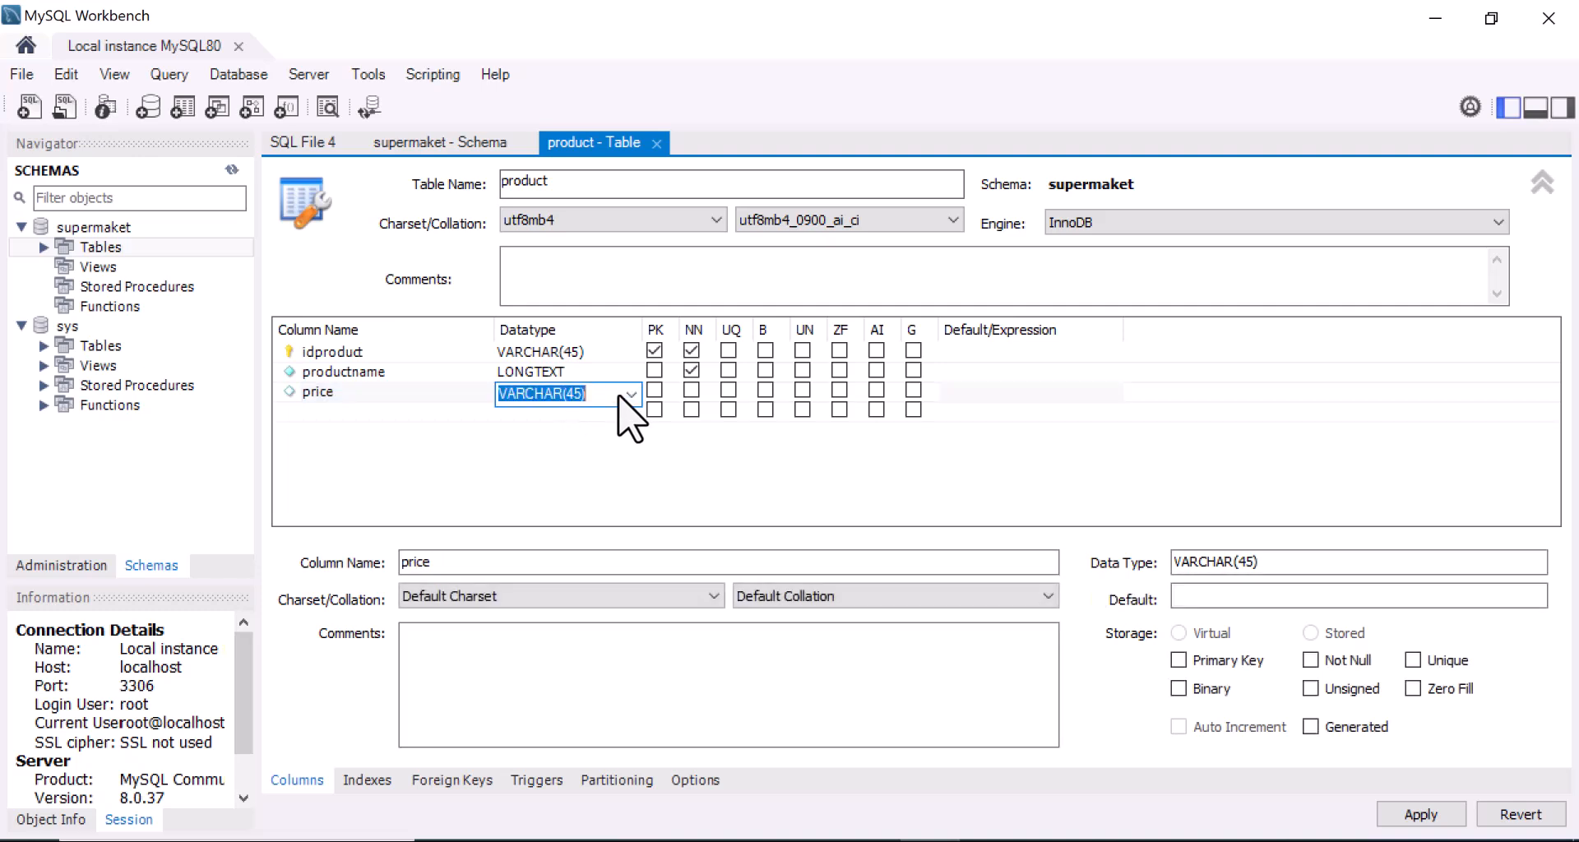
pyautogui.click(627, 394)
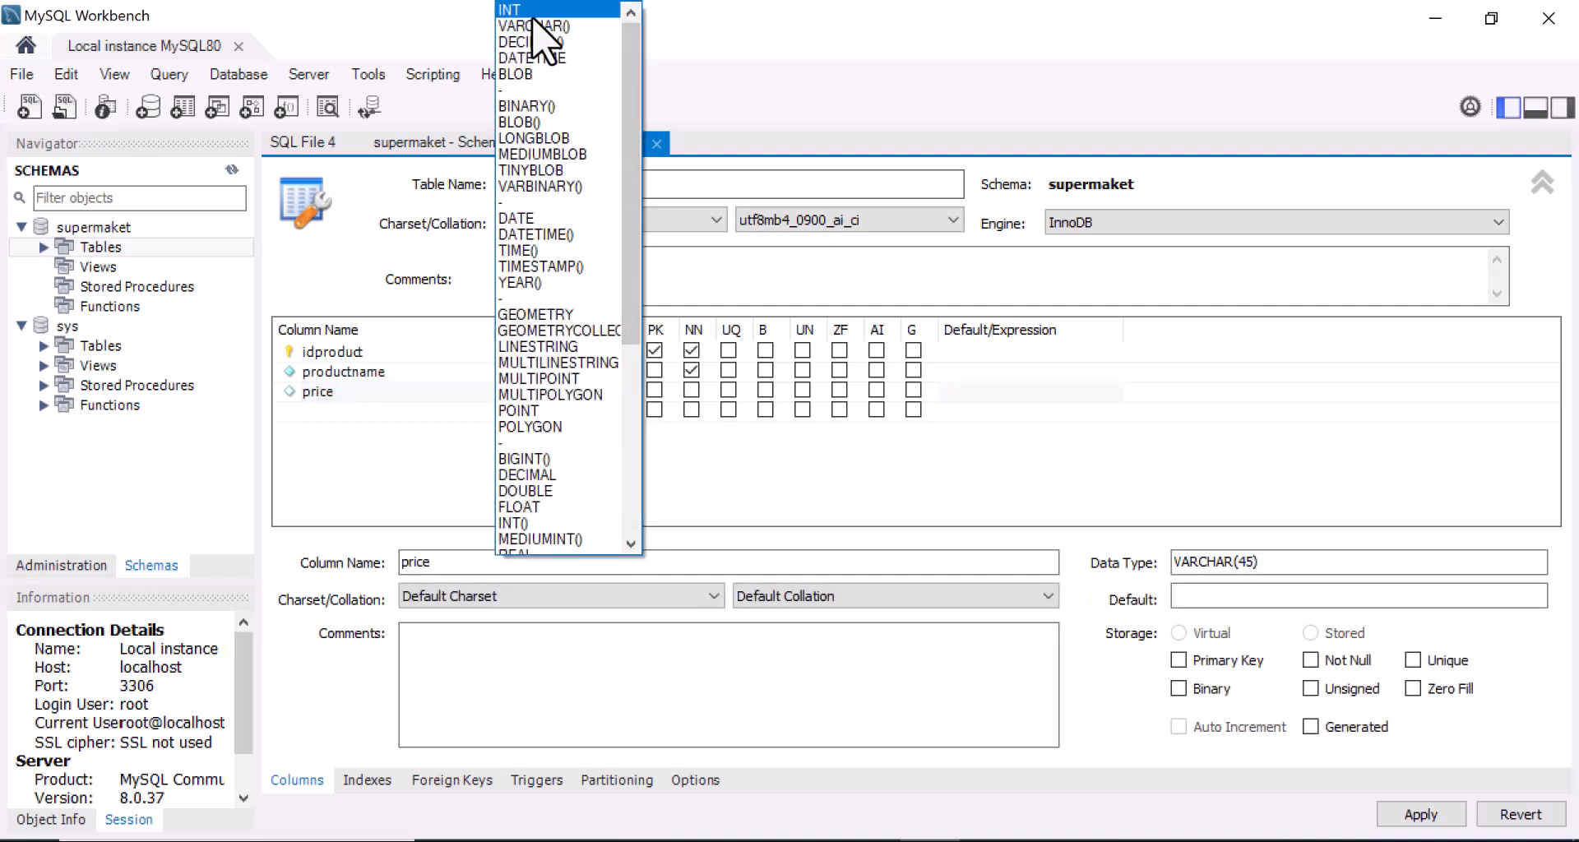
pyautogui.click(537, 10)
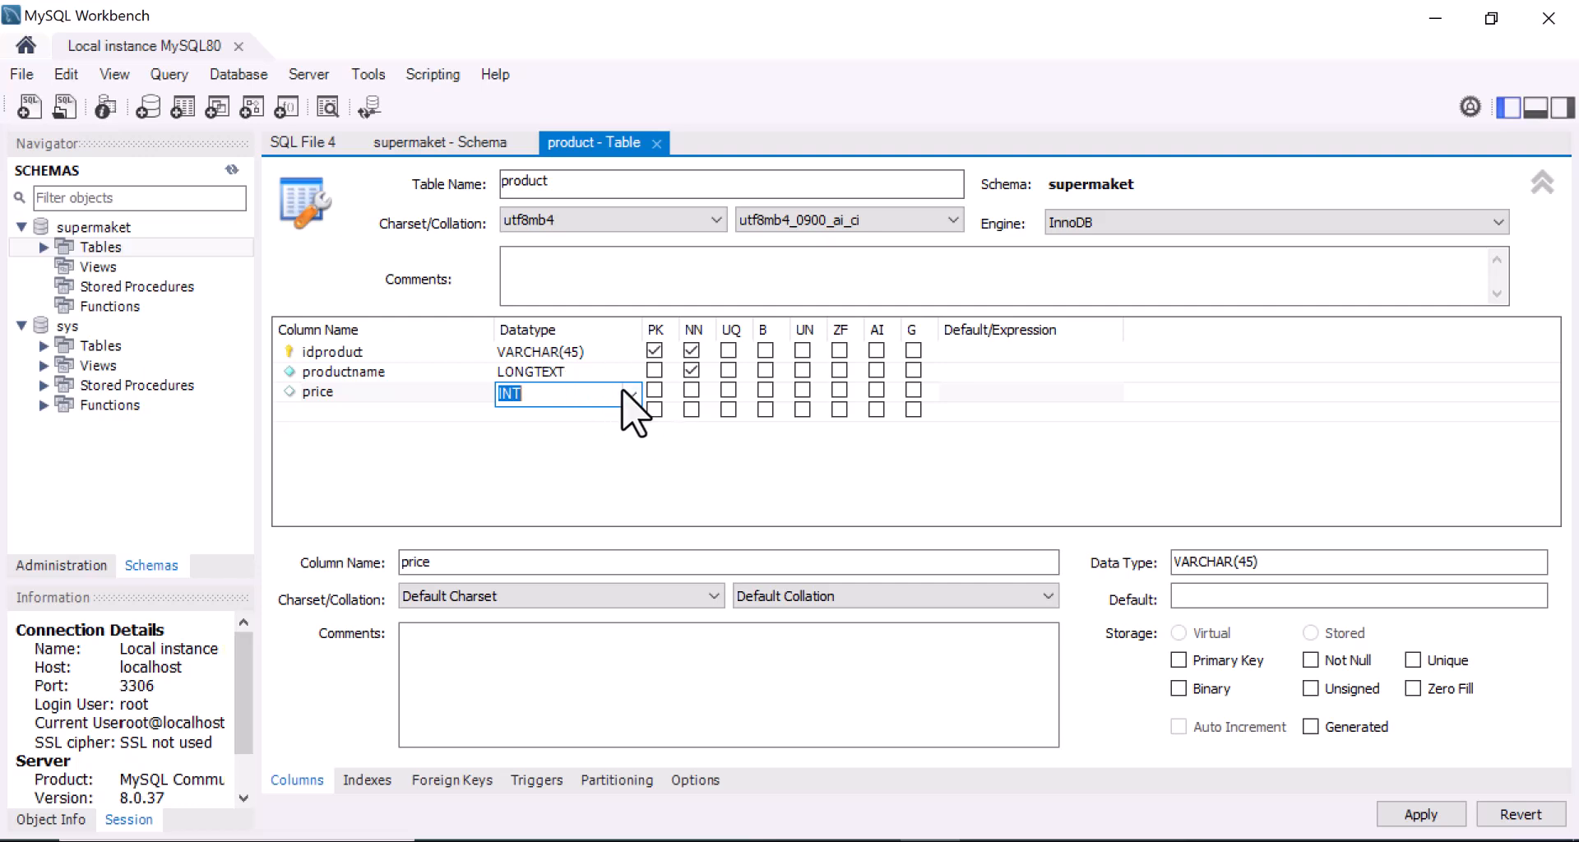
pyautogui.click(687, 392)
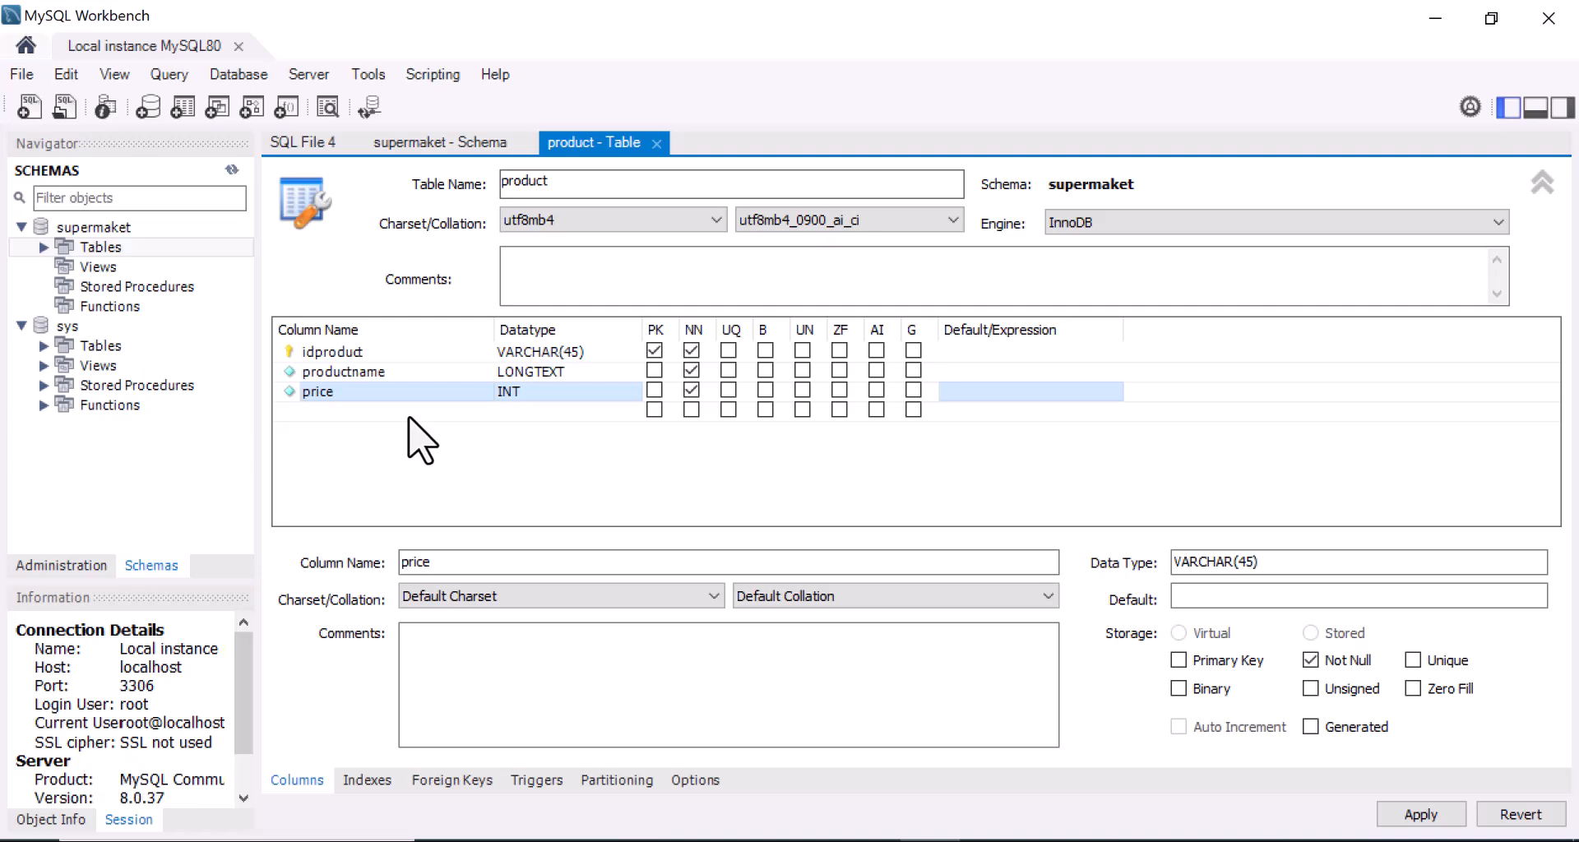
pyautogui.click(1082, 63)
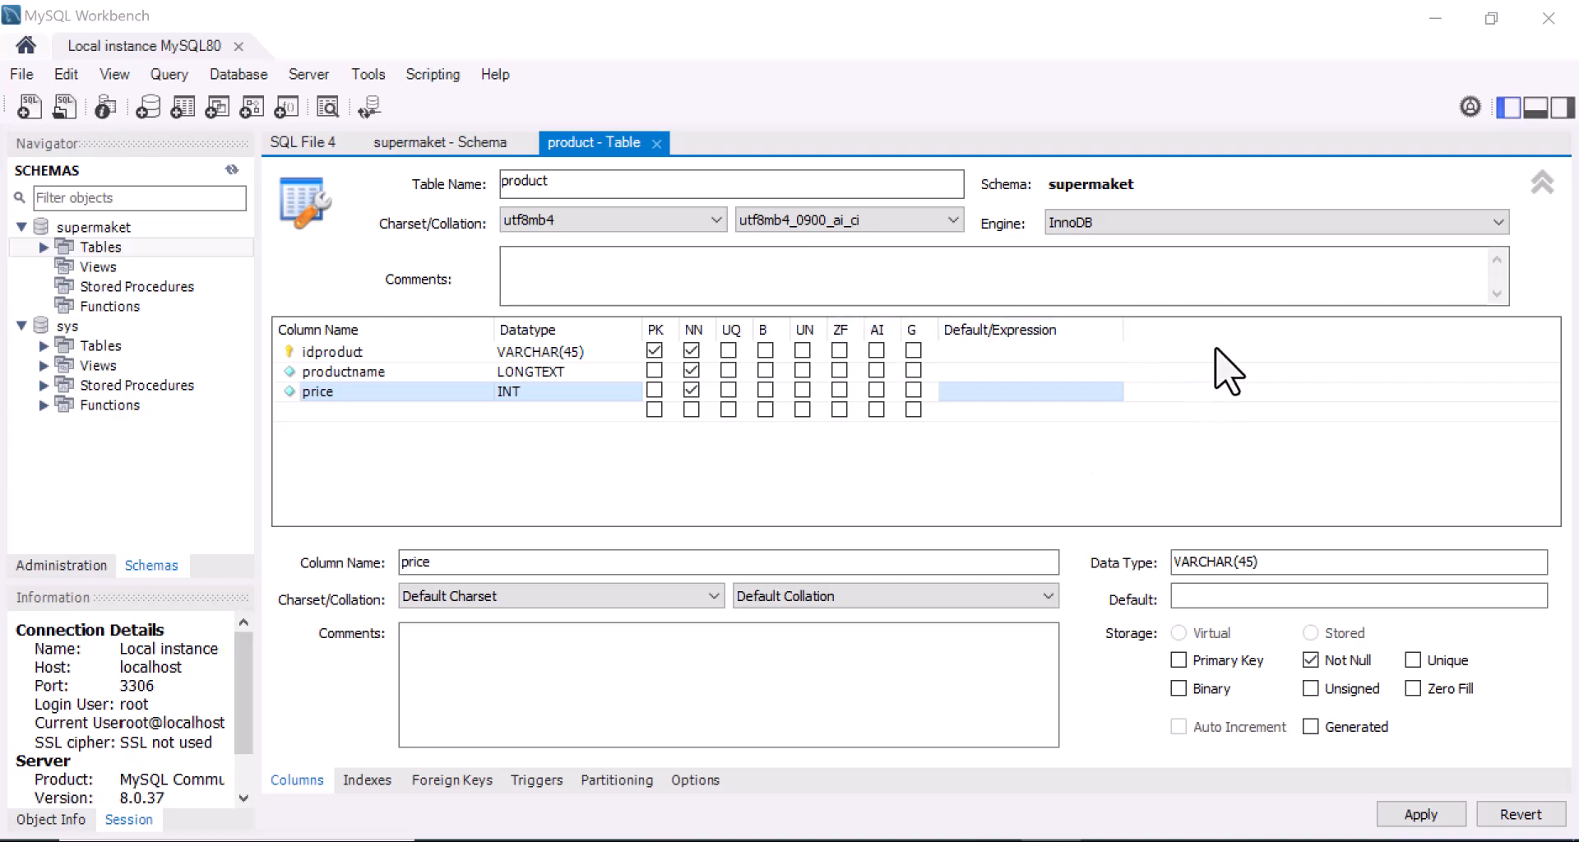
# Apply the ALTER TABLE script that adds productname and price to the product table.
pyautogui.click(1415, 814)
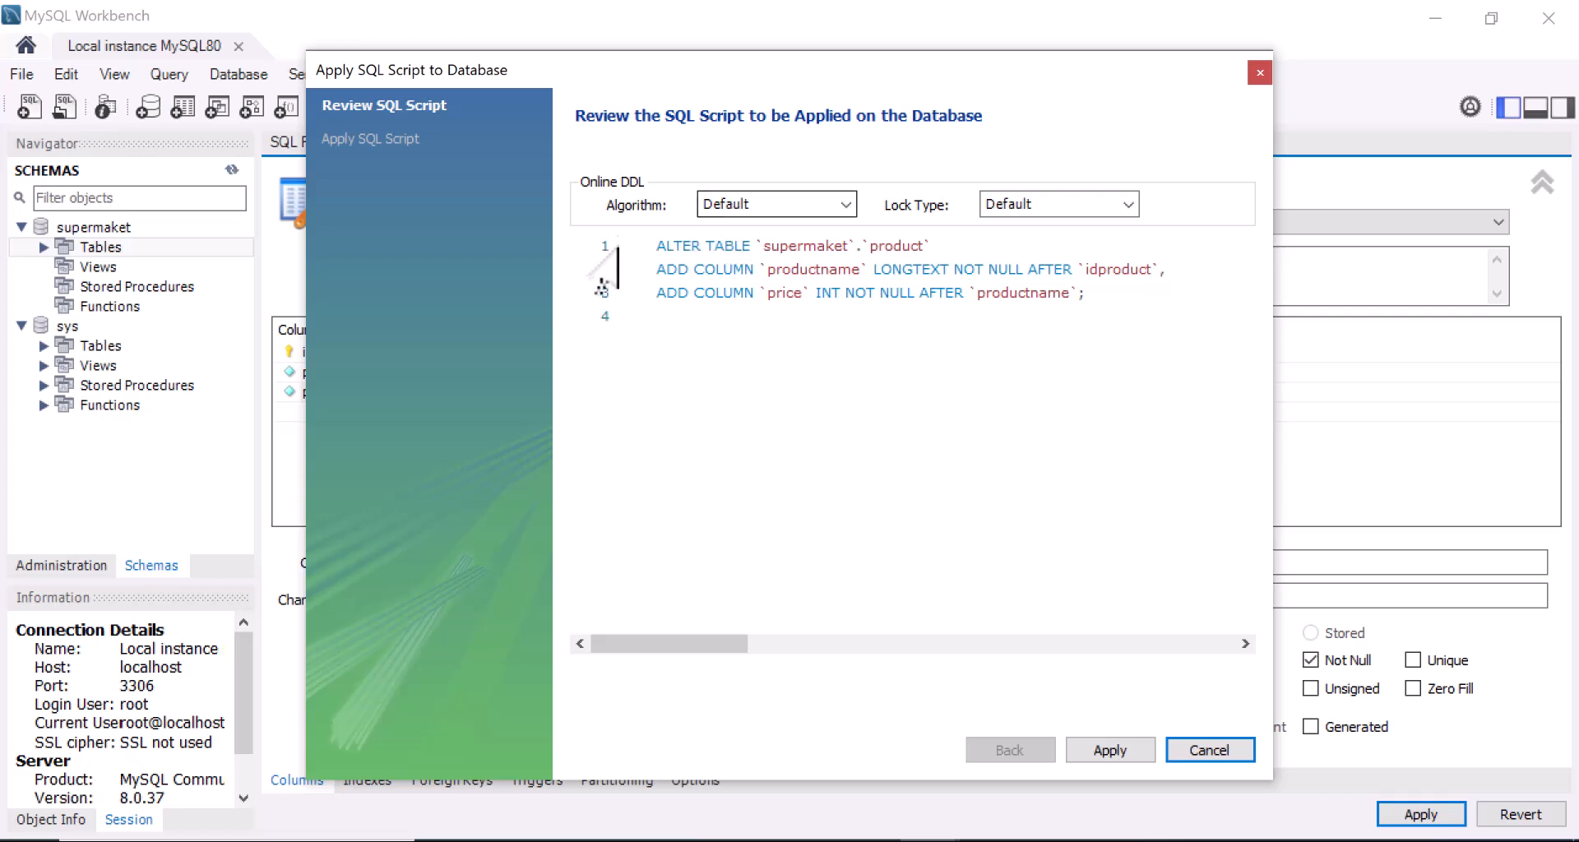
pyautogui.click(703, 43)
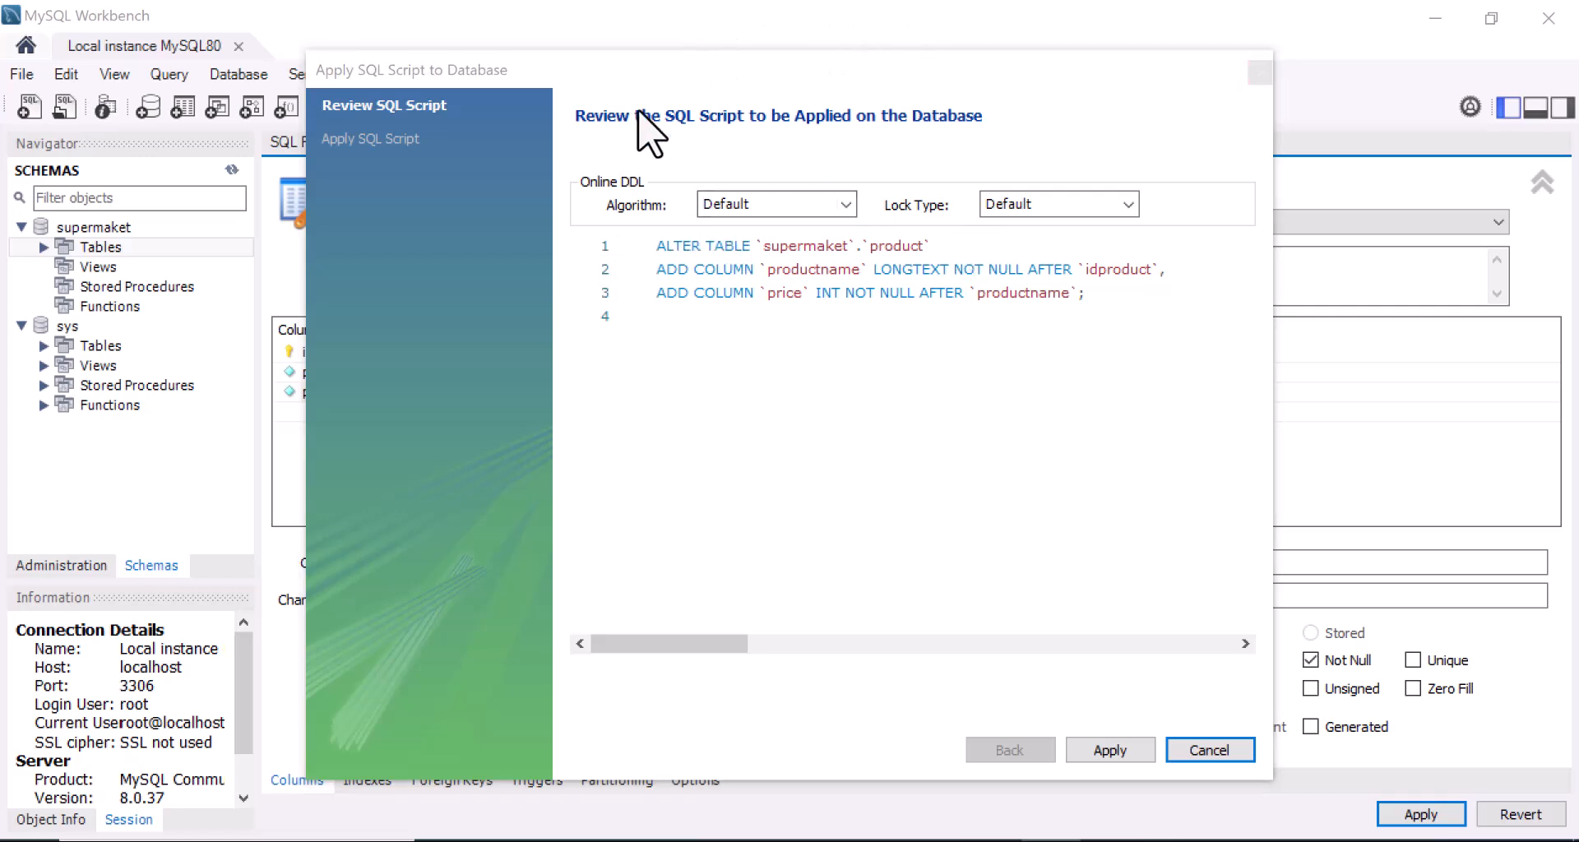
pyautogui.click(1123, 757)
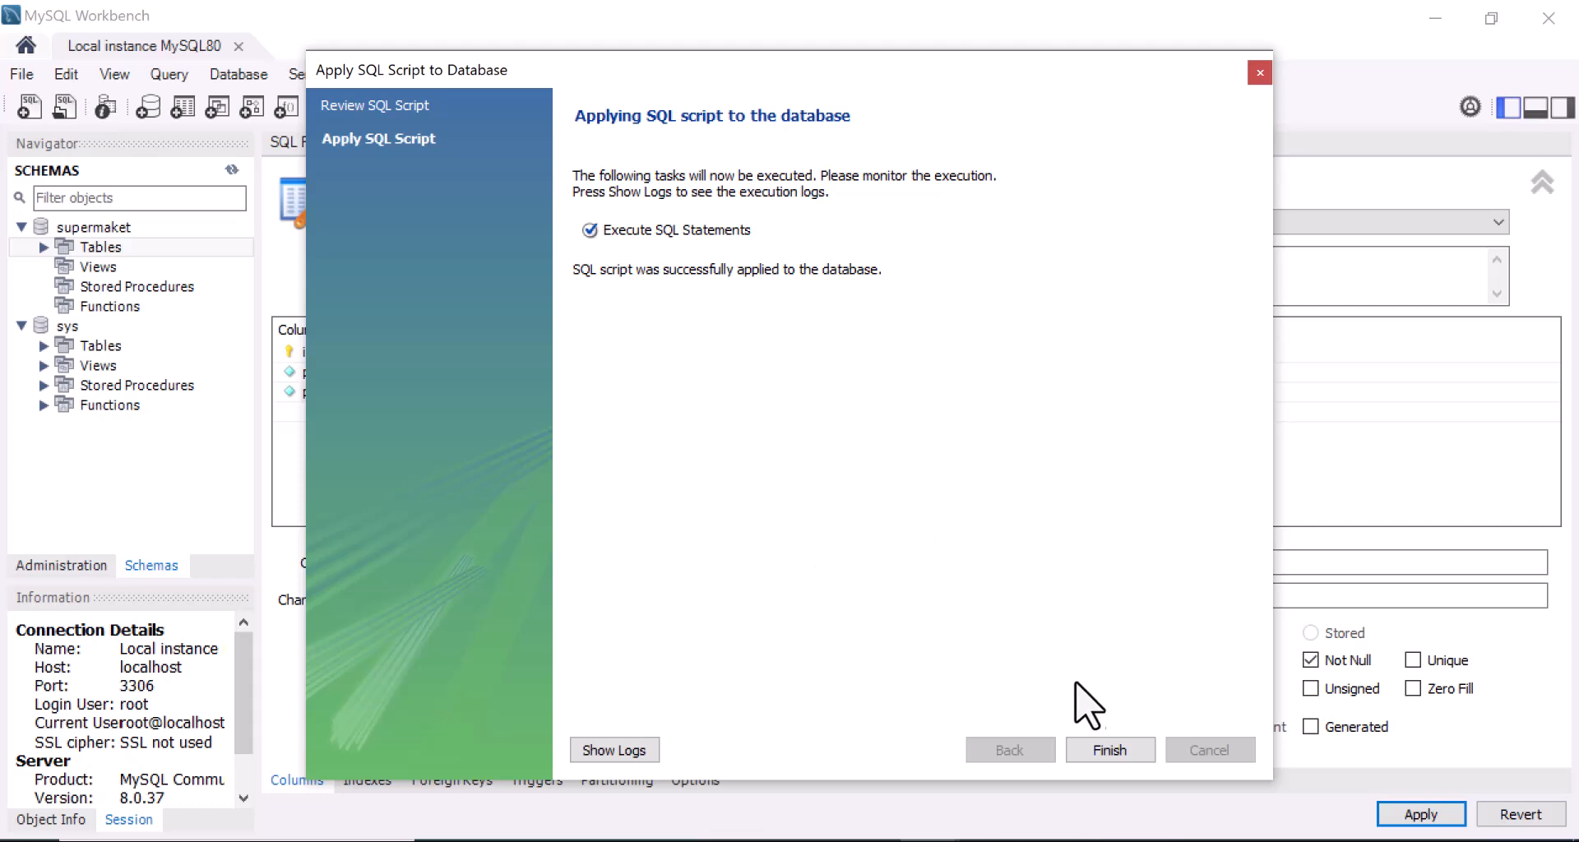
pyautogui.click(1104, 755)
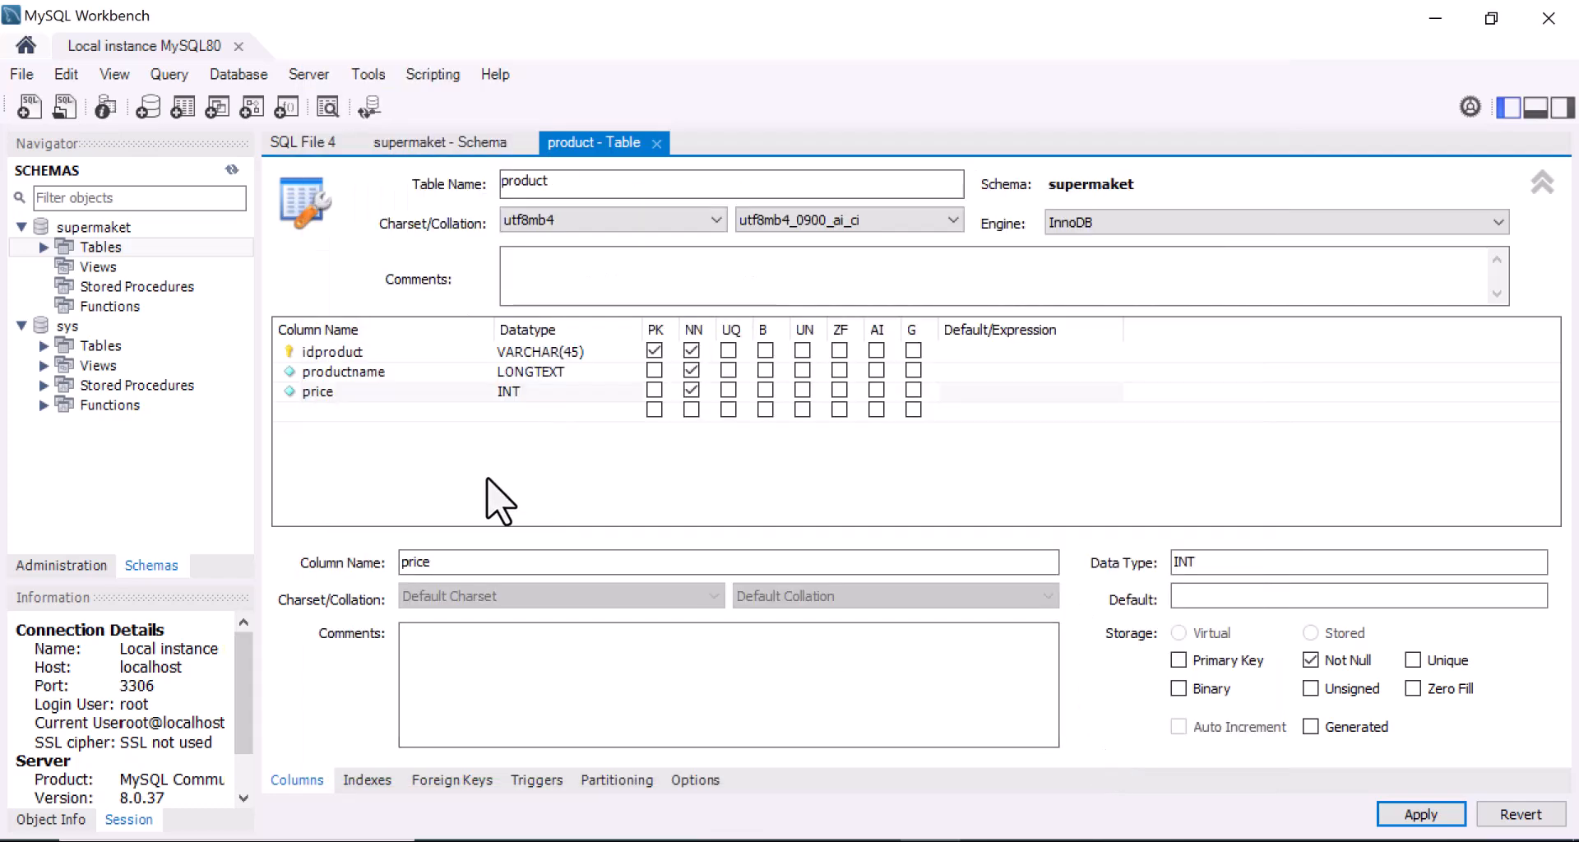
# Close the product editor, create another table in supermaket, and name it customer.
pyautogui.click(656, 144)
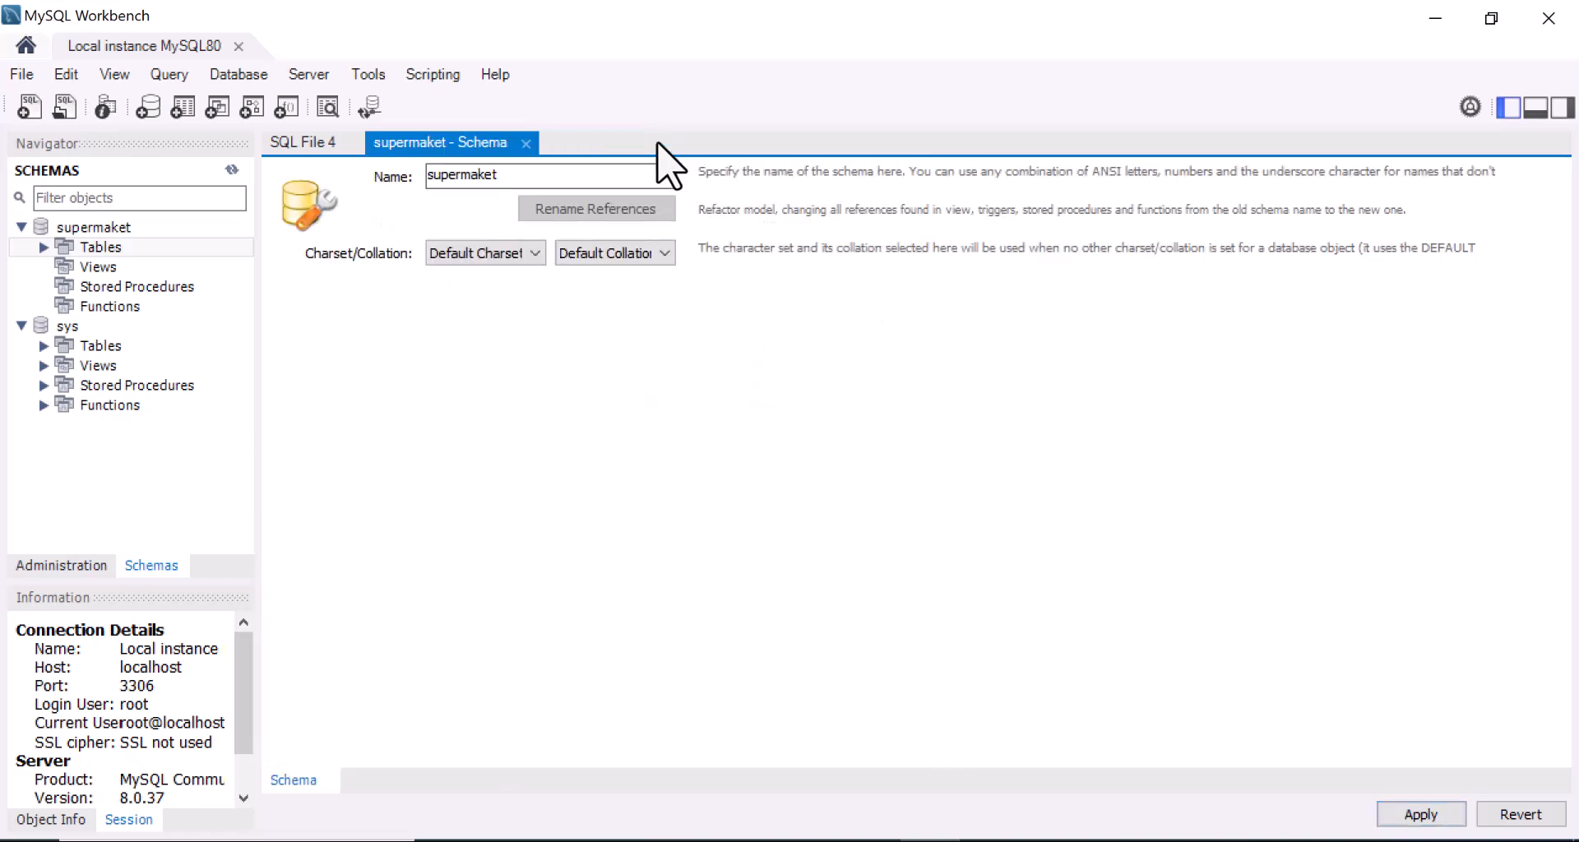
pyautogui.rightClick(109, 251)
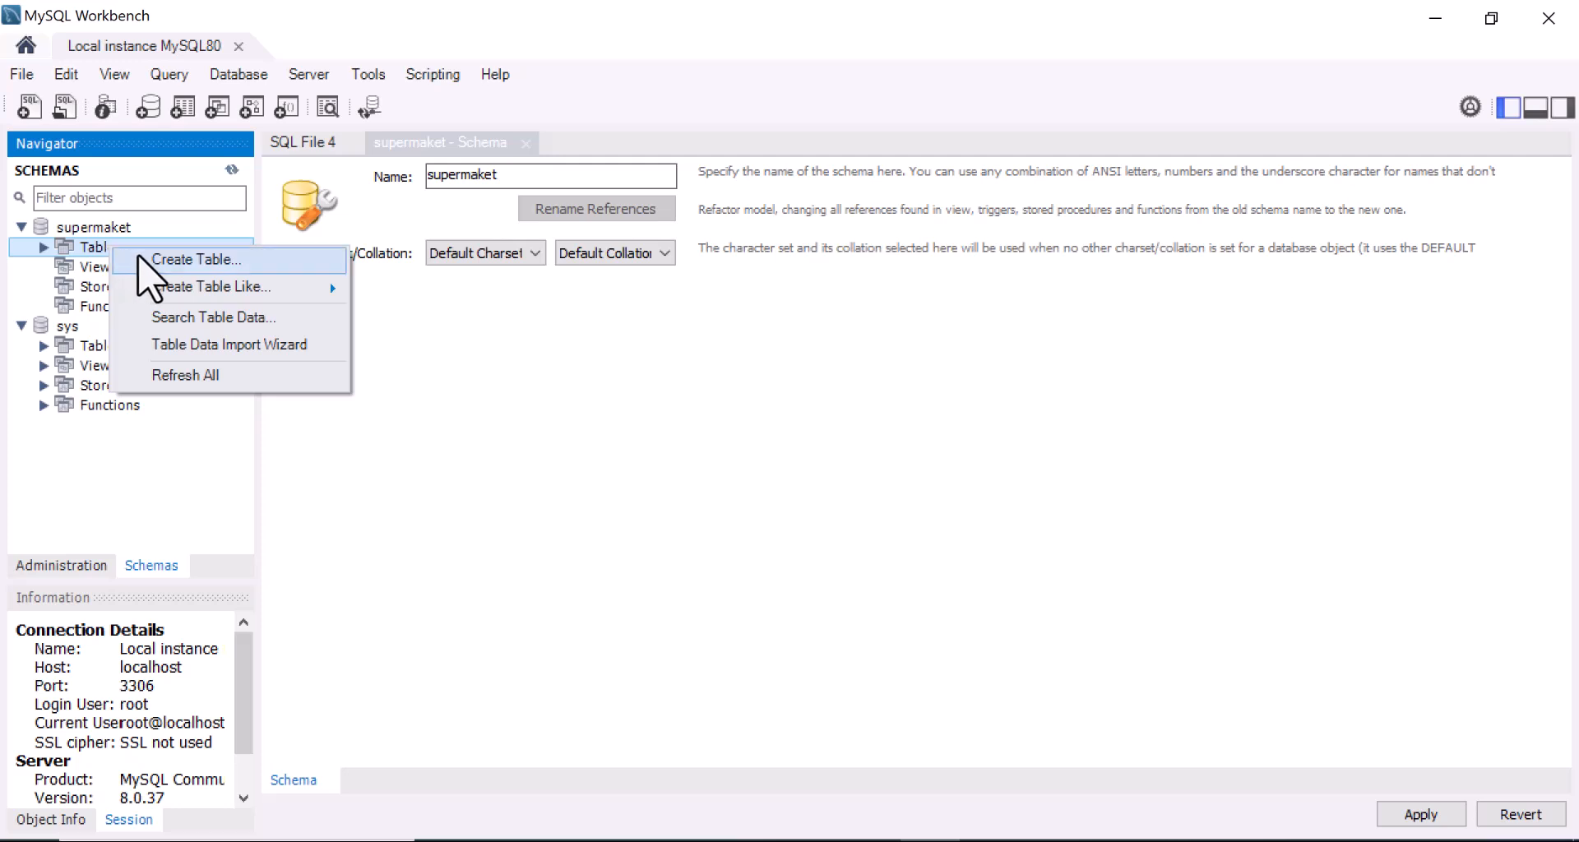
pyautogui.click(141, 259)
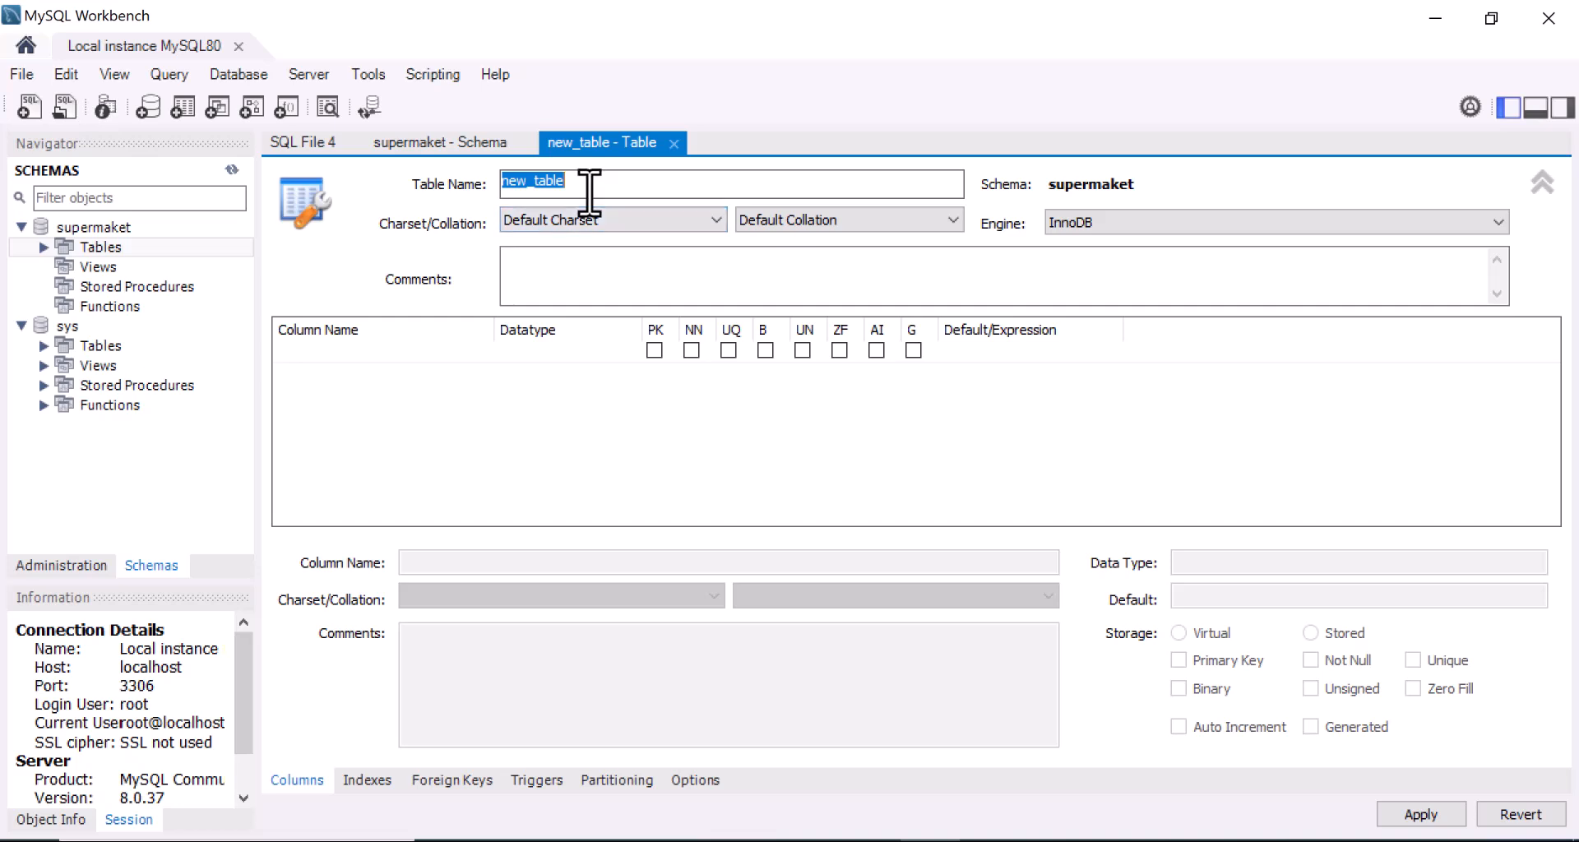
pyautogui.click(44, 248)
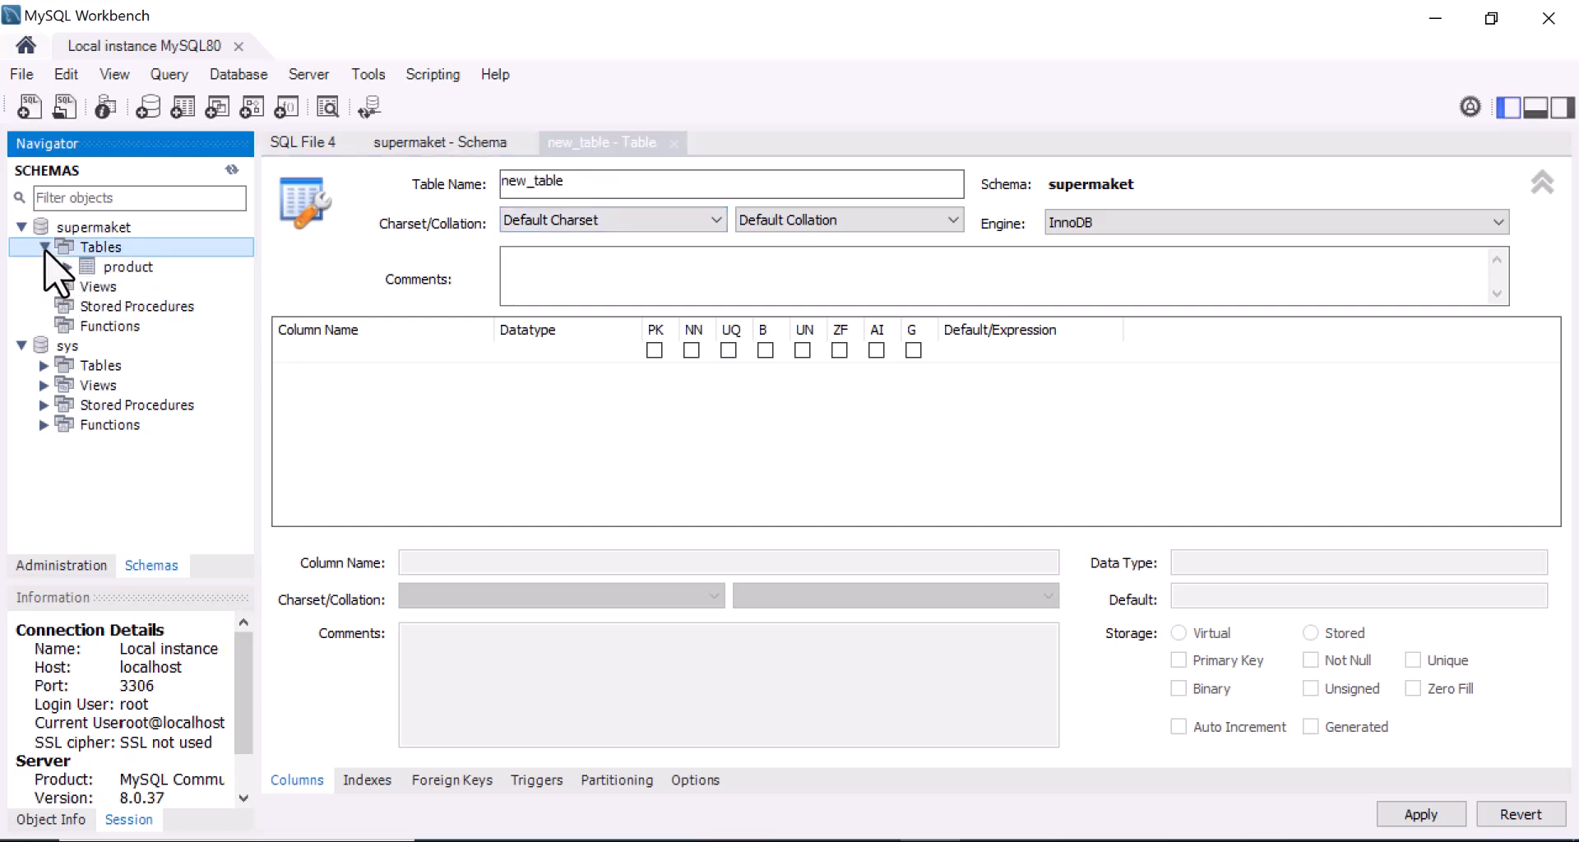
pyautogui.click(44, 247)
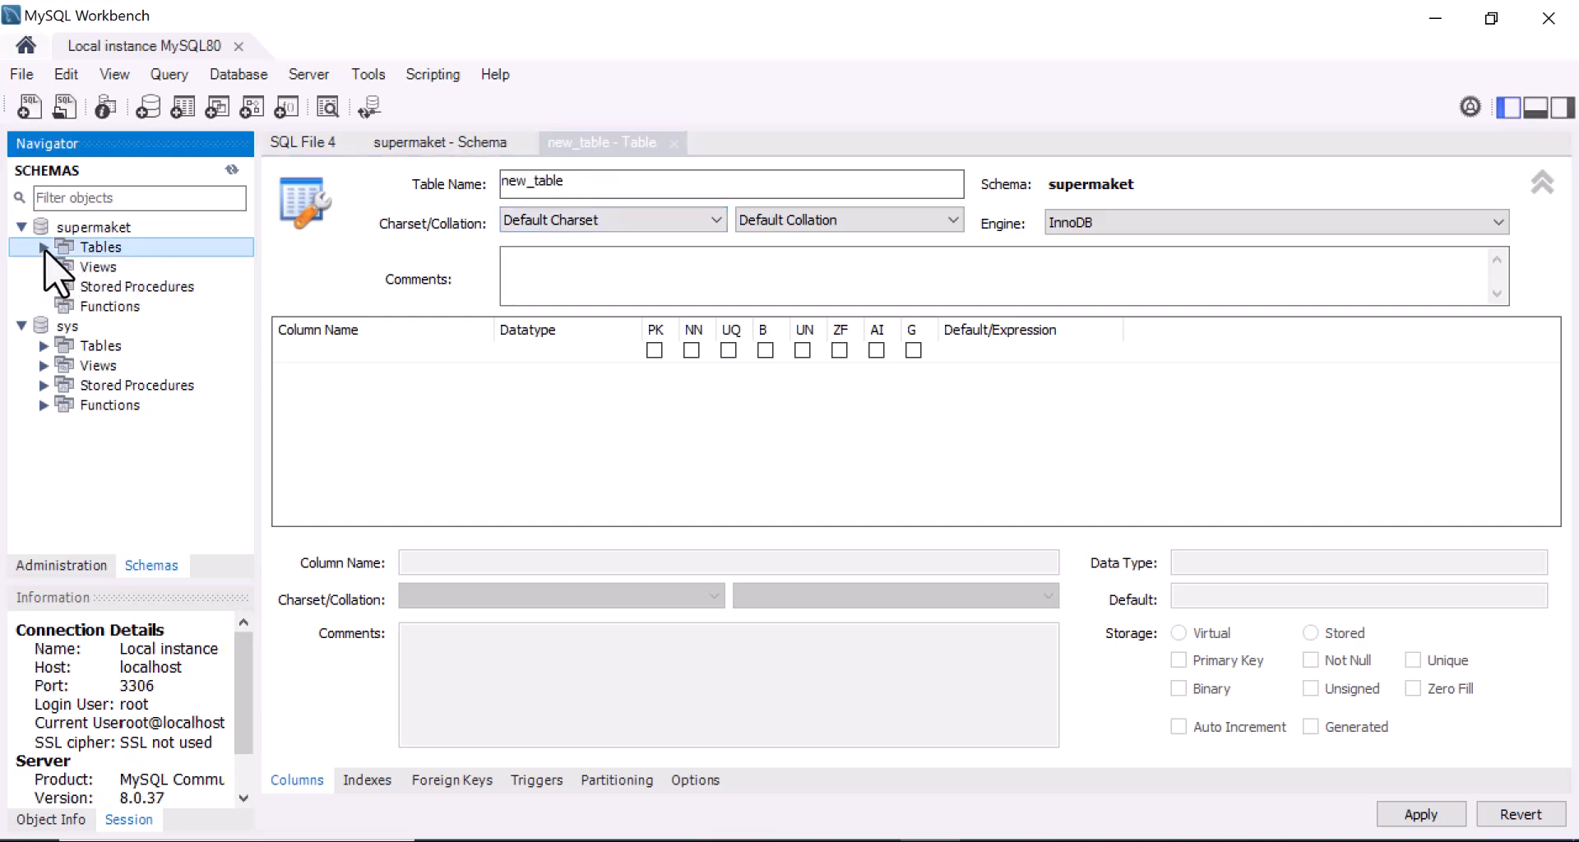
pyautogui.click(592, 183)
pyautogui.press('BackSpace')
pyautogui.press('BackSpace')
pyautogui.press('BackSpace')
pyautogui.press('BackSpace')
pyautogui.press('BackSpace')
pyautogui.press('BackSpace')
pyautogui.press('BackSpace')
pyautogui.press('BackSpace')
pyautogui.press('BackSpace')
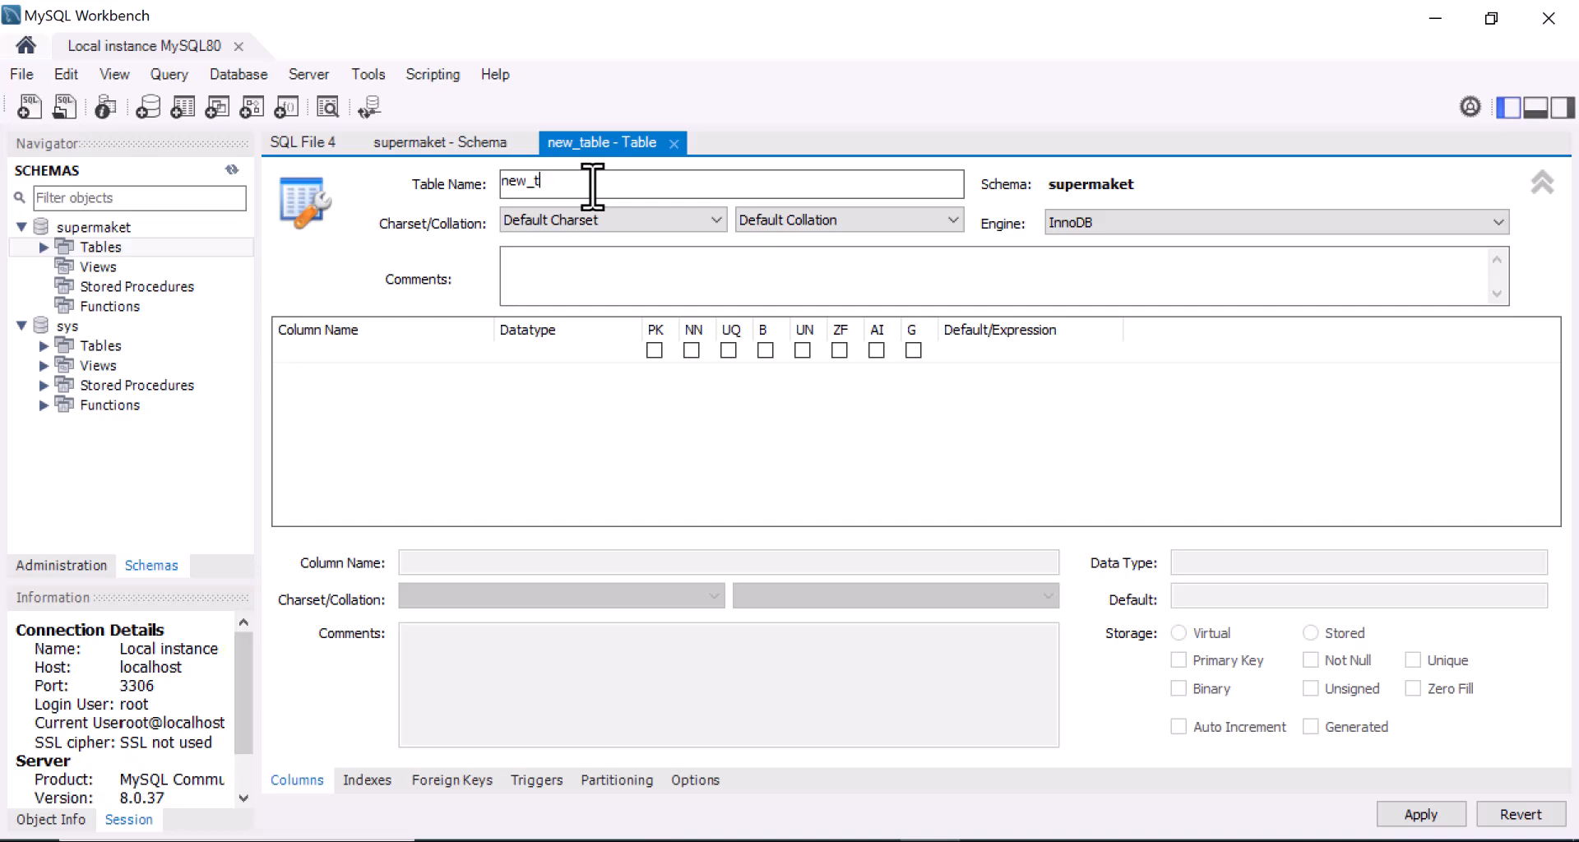
pyautogui.write('customer')
pyautogui.click(338, 356)
# Create the idcustomer column and make it the primary key.
pyautogui.click(298, 355)
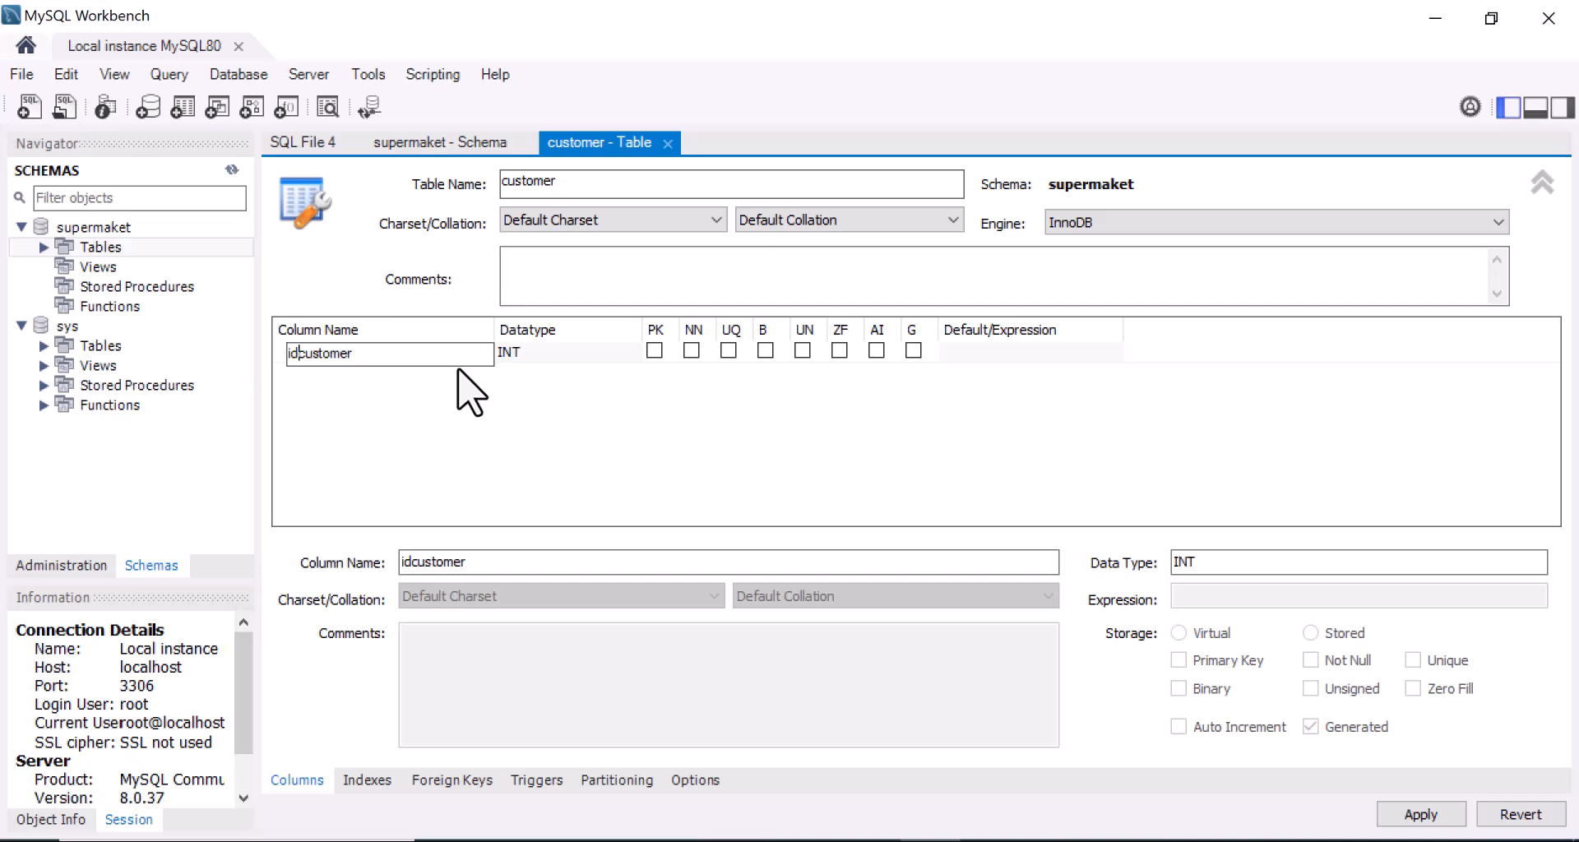
pyautogui.click(653, 356)
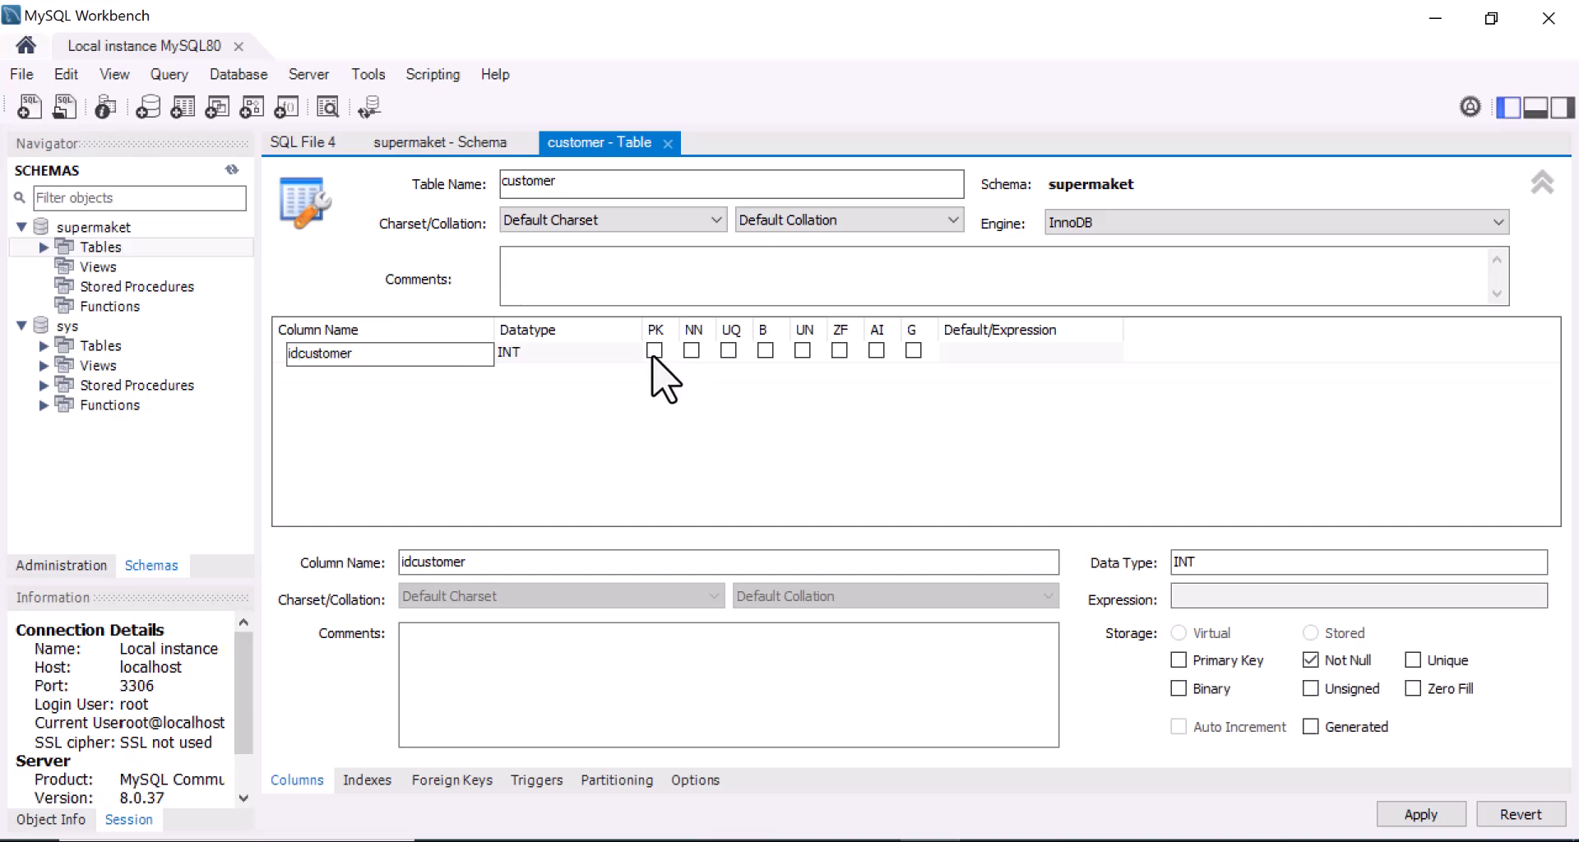
pyautogui.click(654, 352)
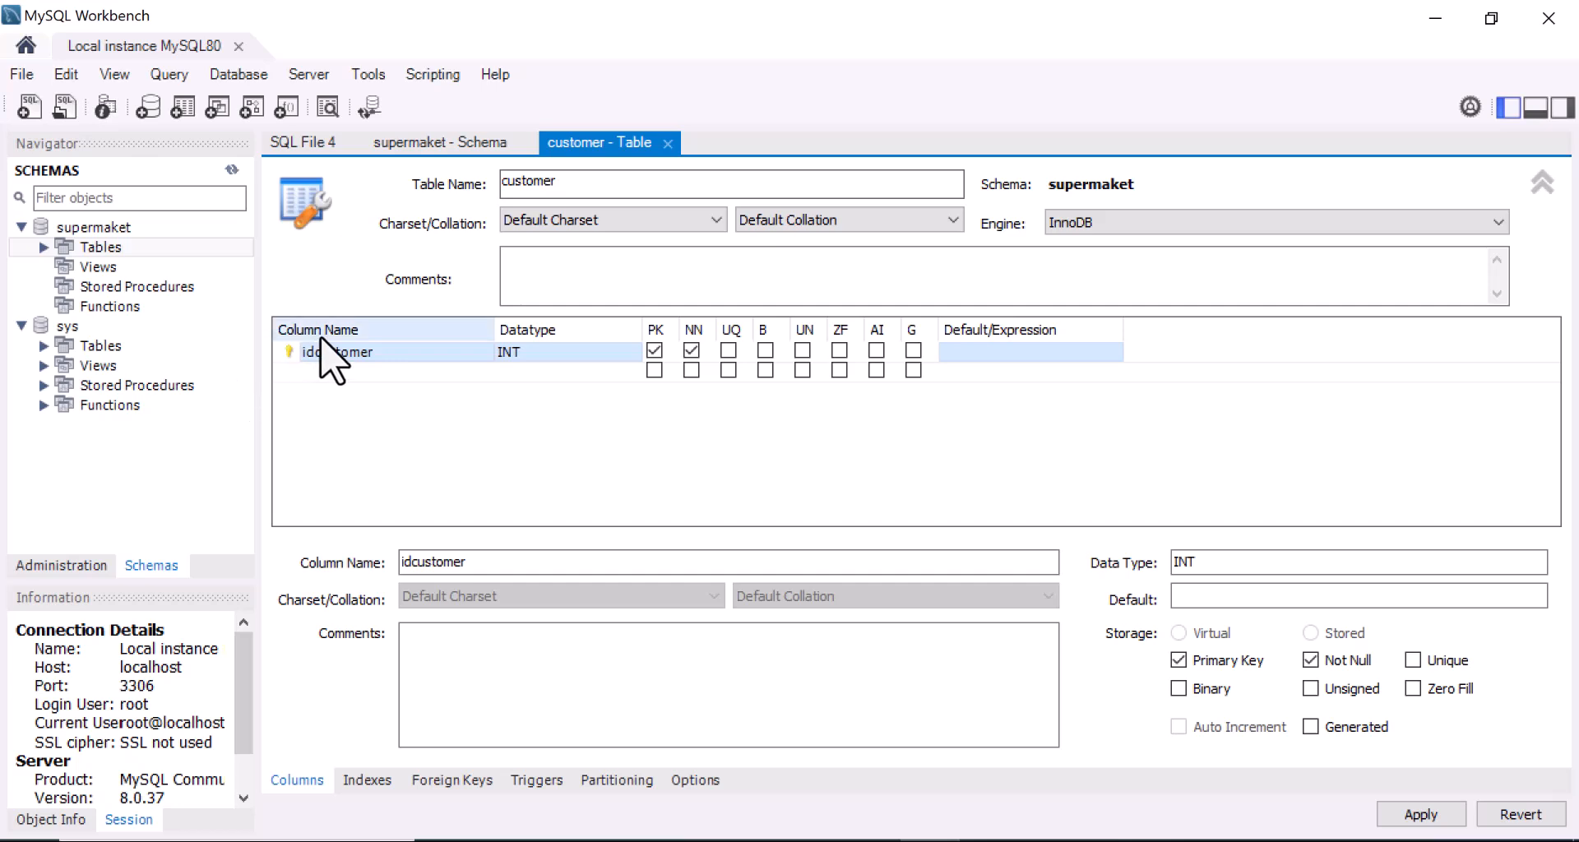
# Add a not-null column called name and begin replacing its VARCHAR length 45.
pyautogui.click(309, 374)
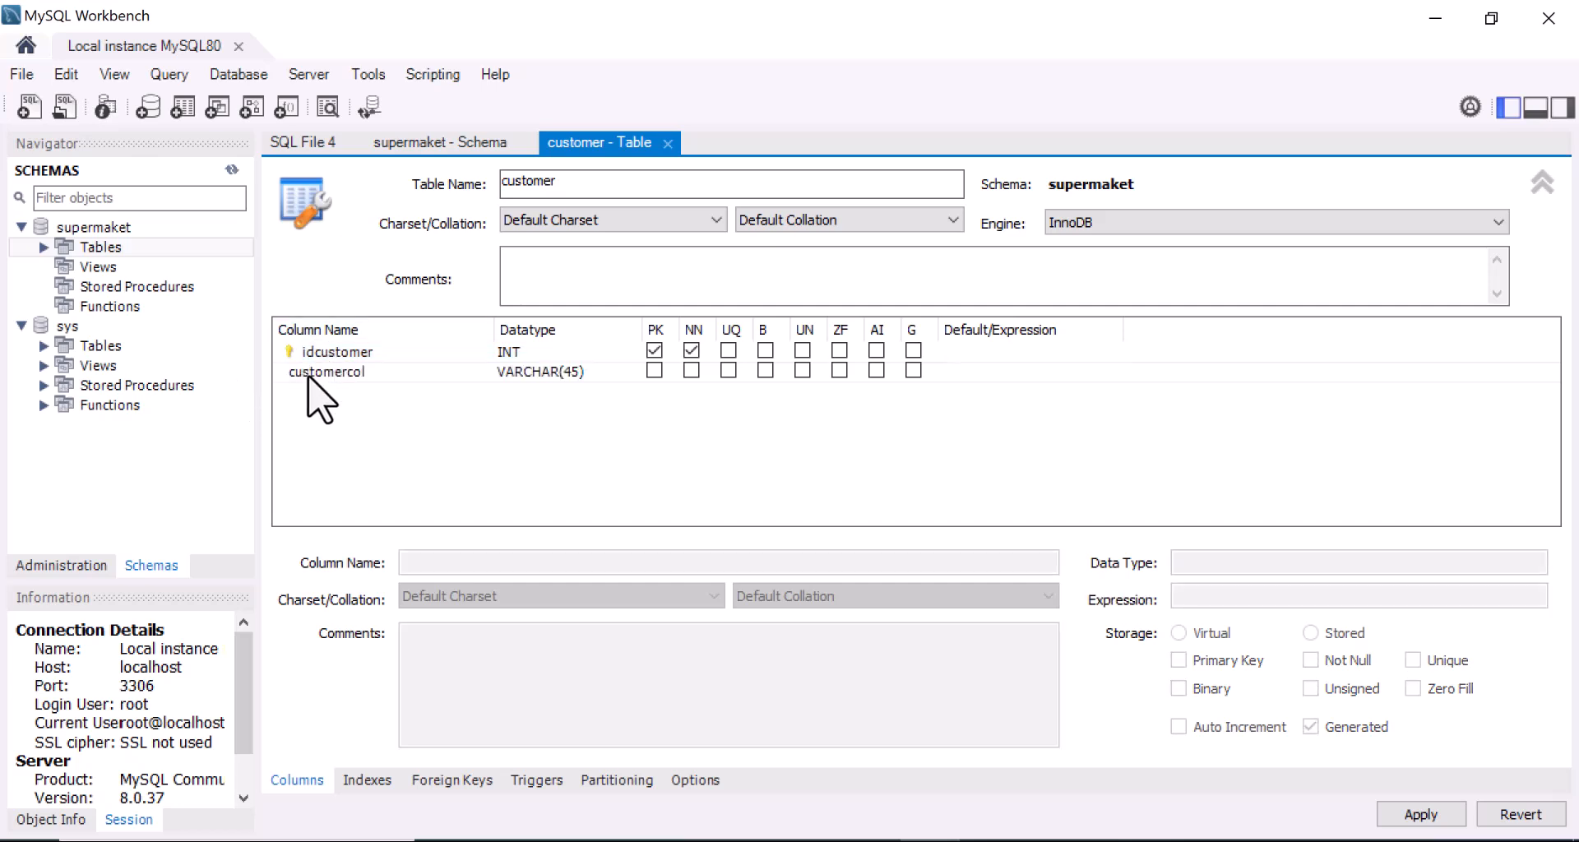
pyautogui.click(377, 375)
pyautogui.click(376, 376)
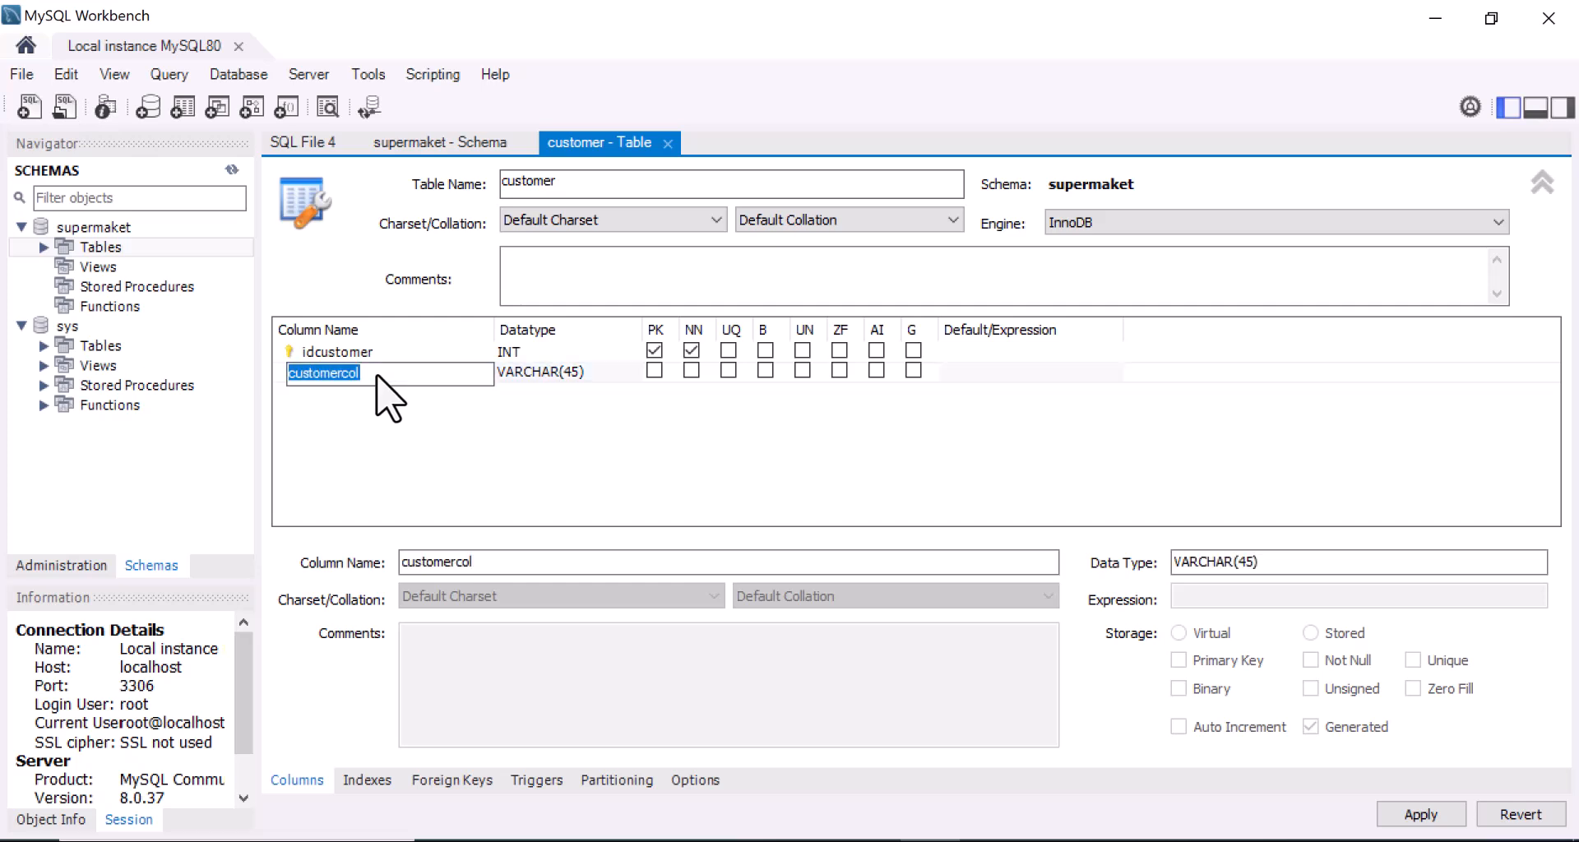
pyautogui.press('BackSpace')
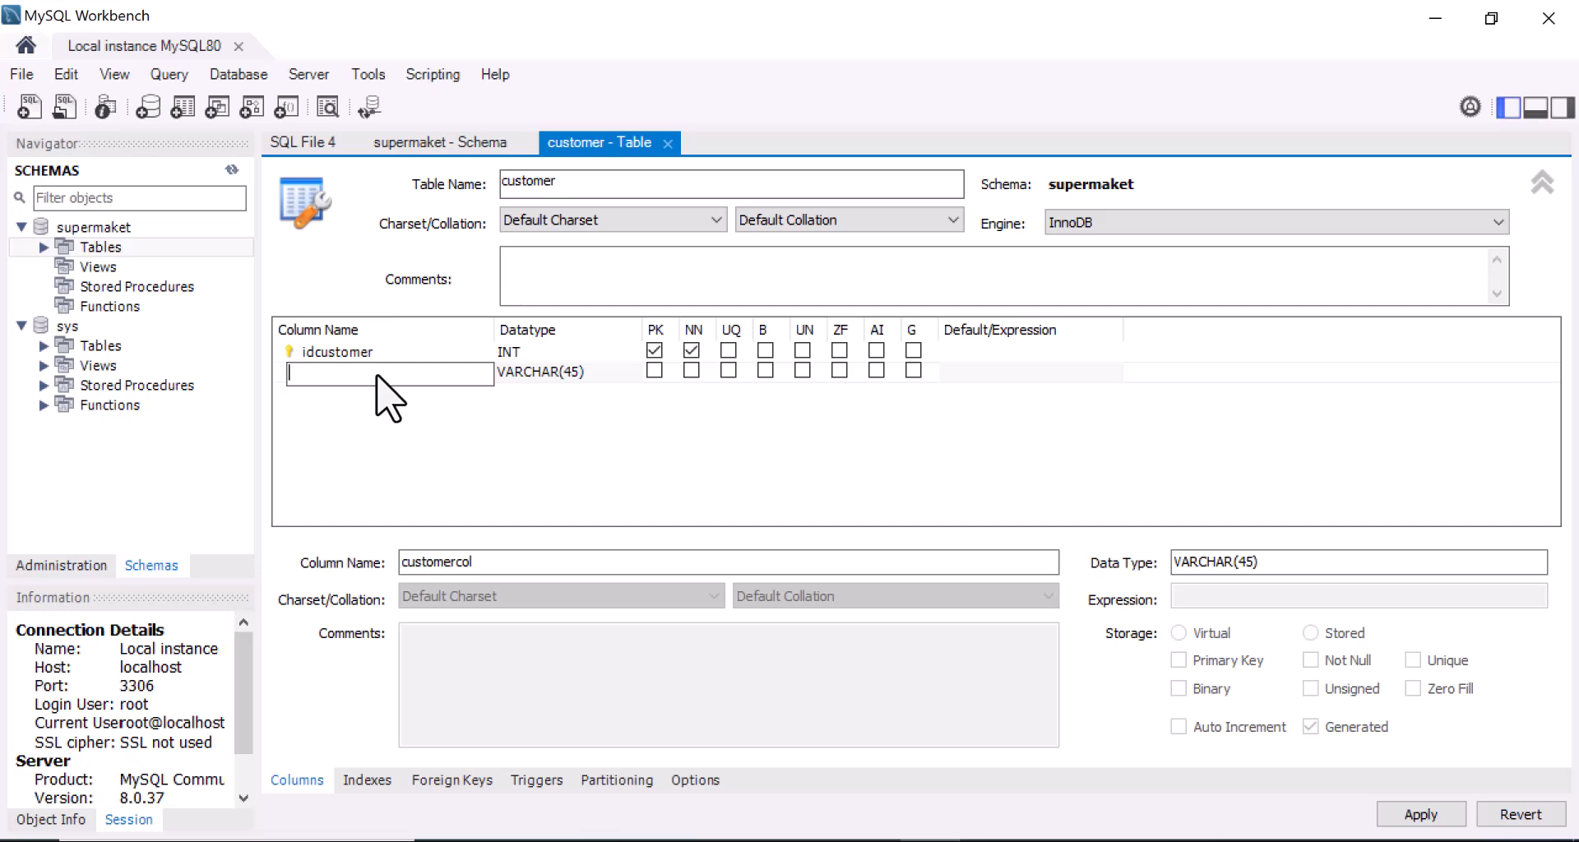
pyautogui.write('name')
pyautogui.press('Return')
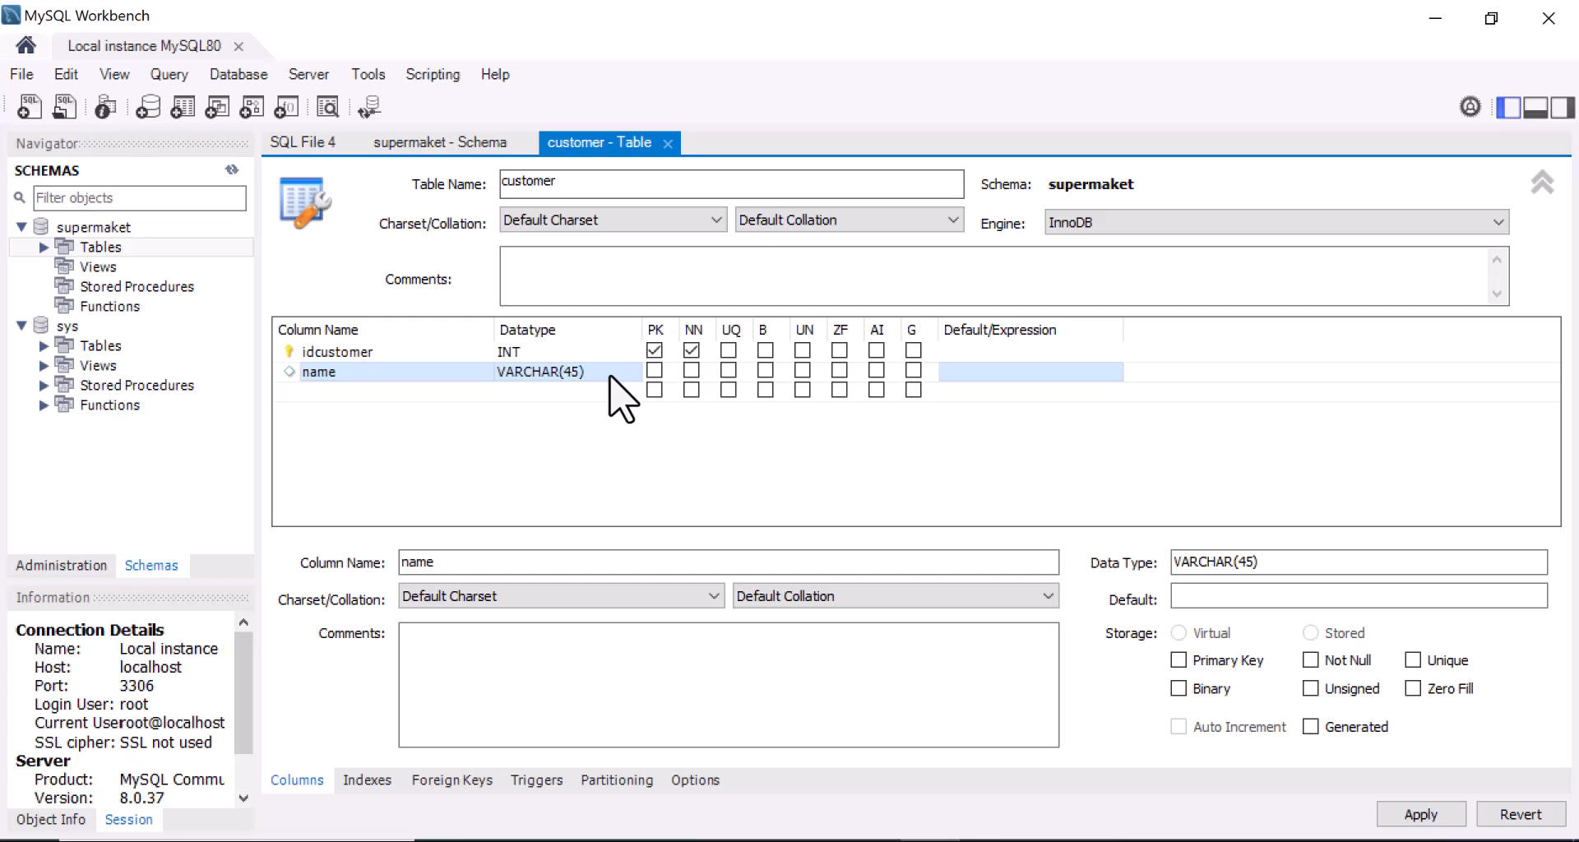
pyautogui.click(691, 371)
pyautogui.click(574, 375)
pyautogui.click(583, 375)
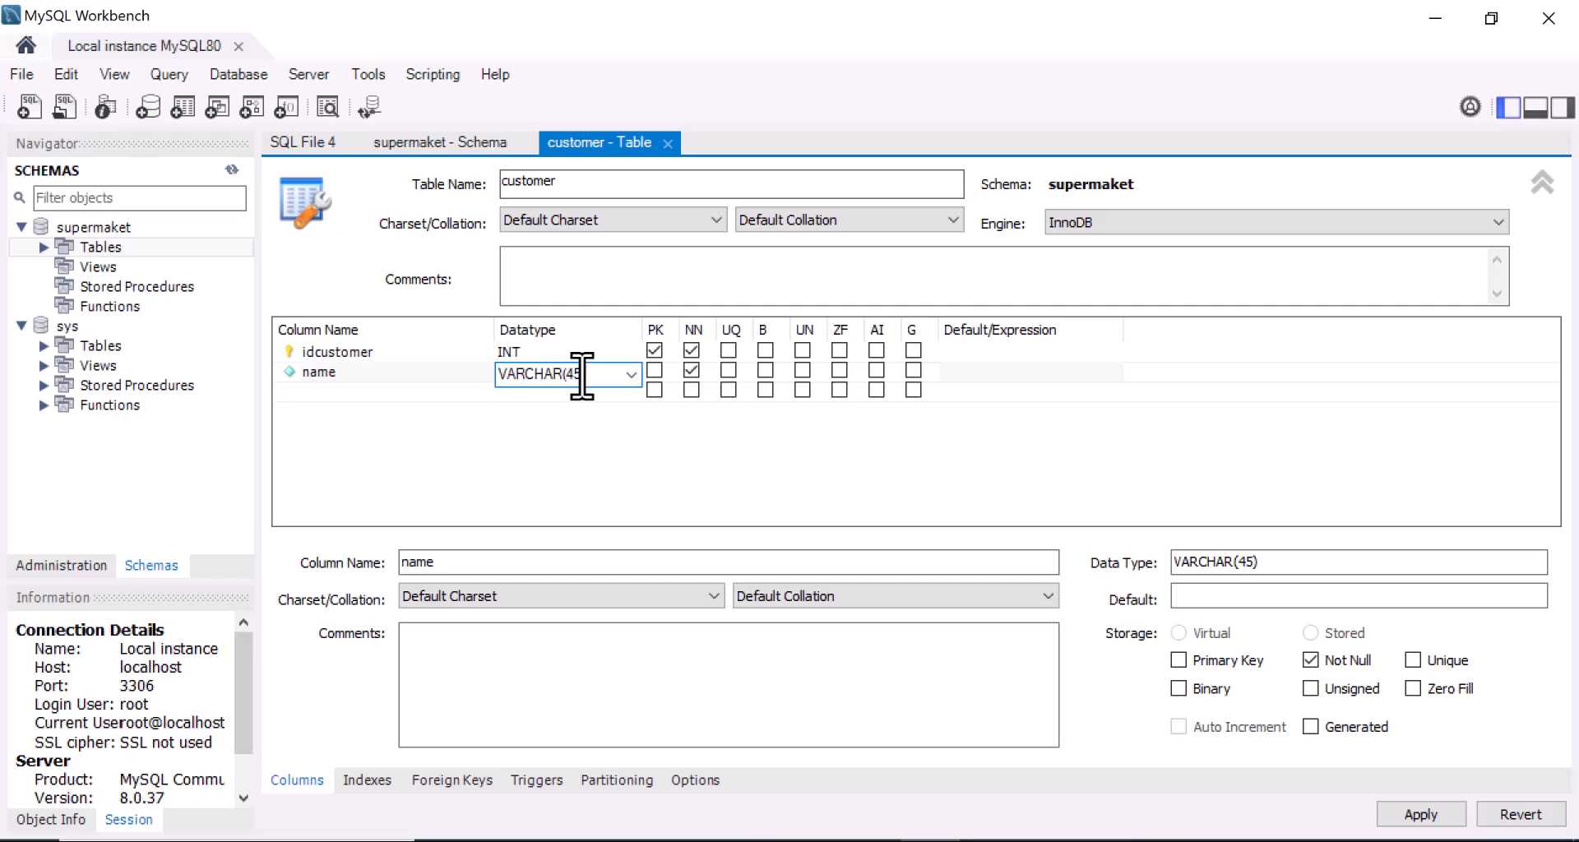
pyautogui.press('BackSpace')
pyautogui.press('BackSpace')
# Finish name as VARCHAR(60), then add an address column, VARCHAR(100), not null.
pyautogui.write('60')
pyautogui.click(336, 393)
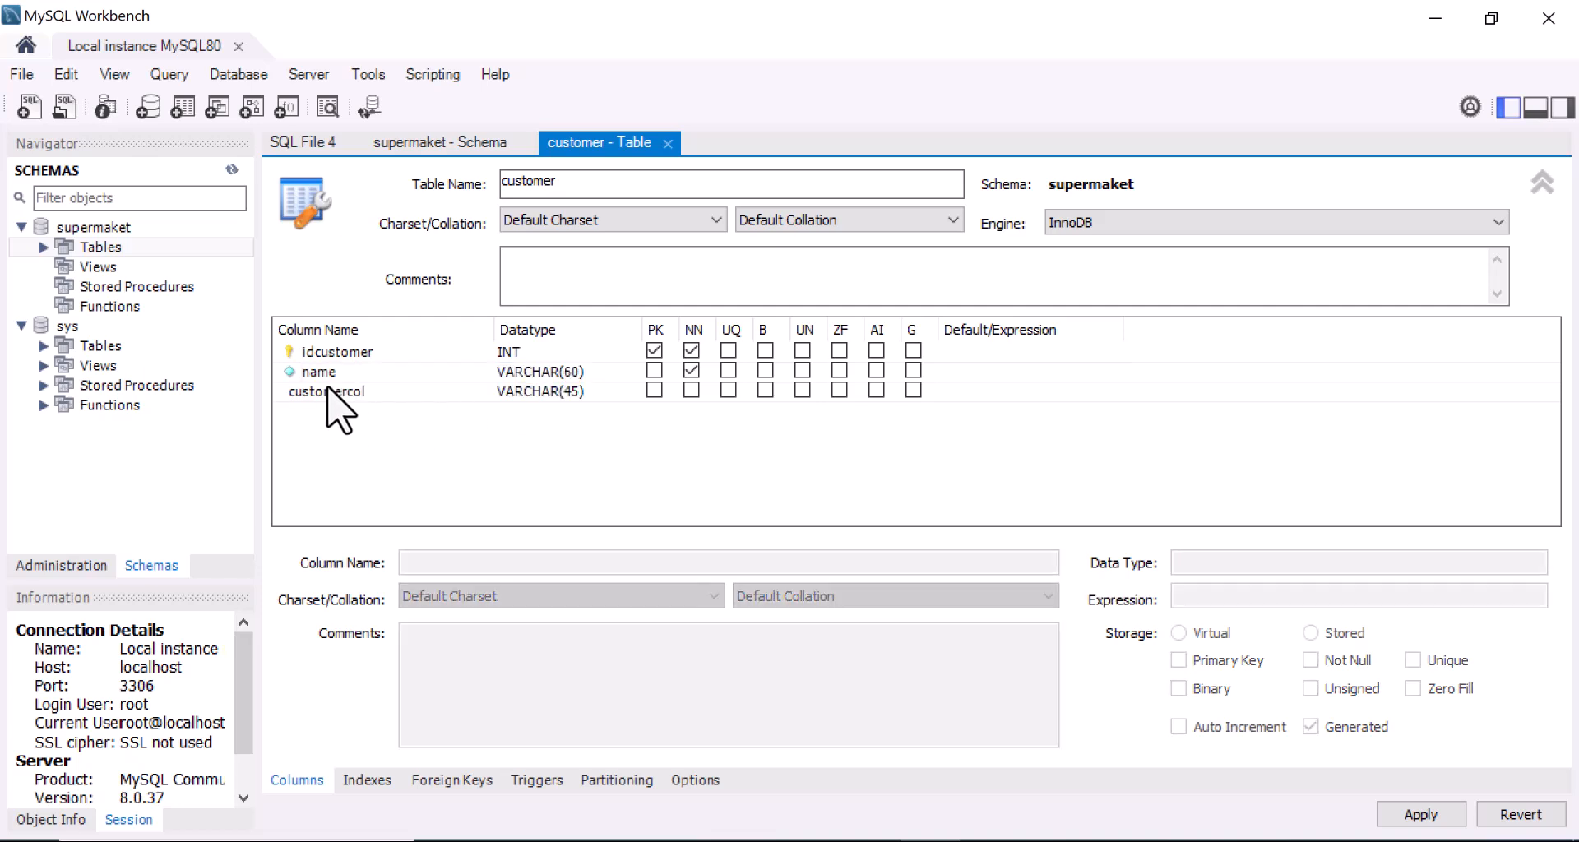
pyautogui.click(372, 393)
pyautogui.click(373, 394)
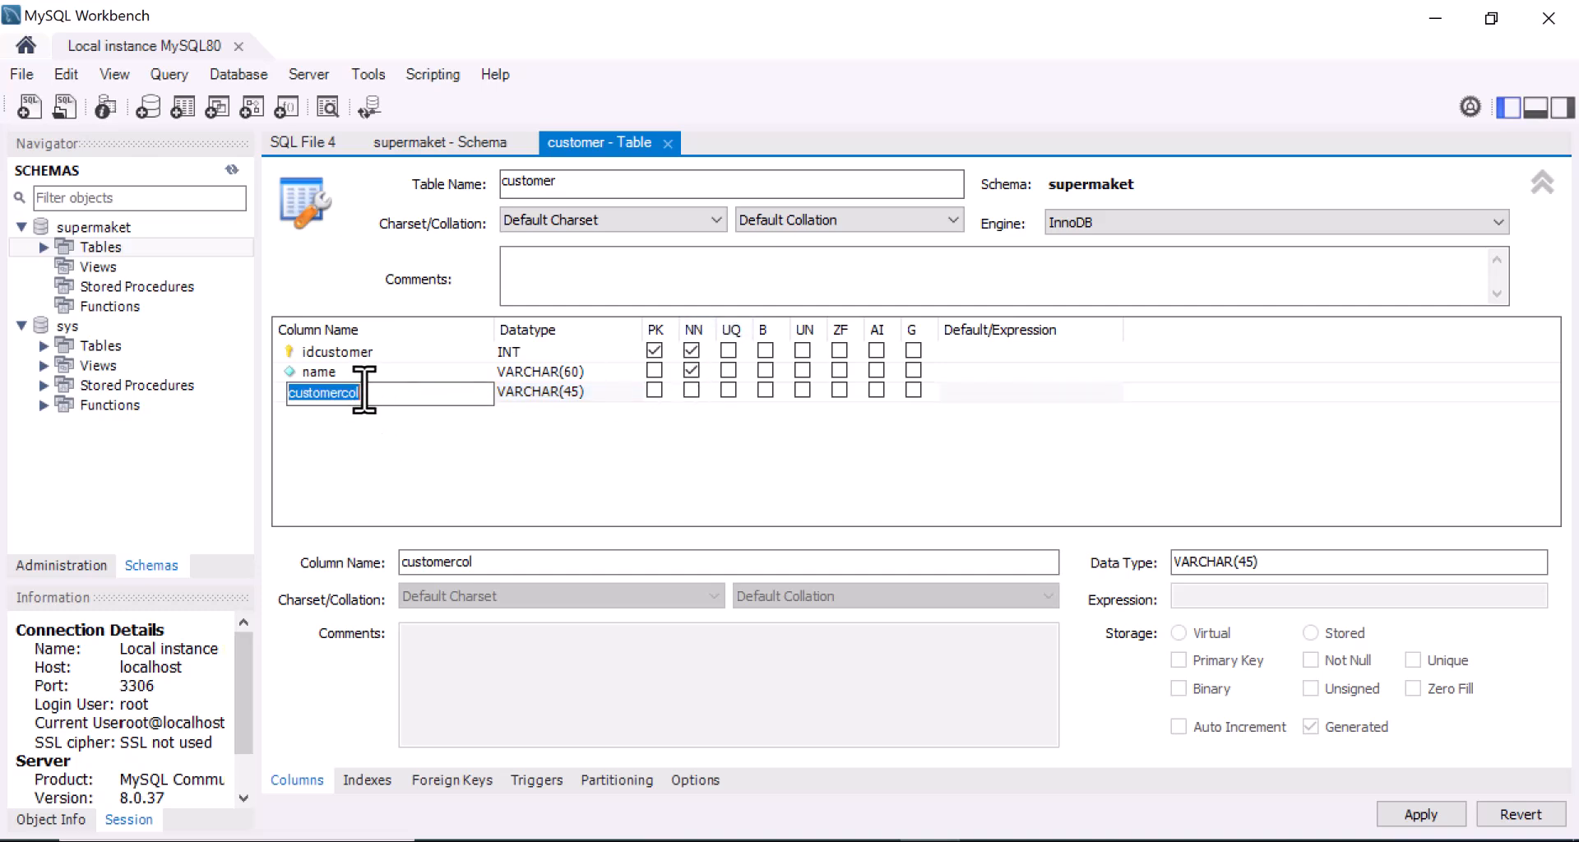
pyautogui.press('BackSpace')
pyautogui.write('address')
pyautogui.click(691, 390)
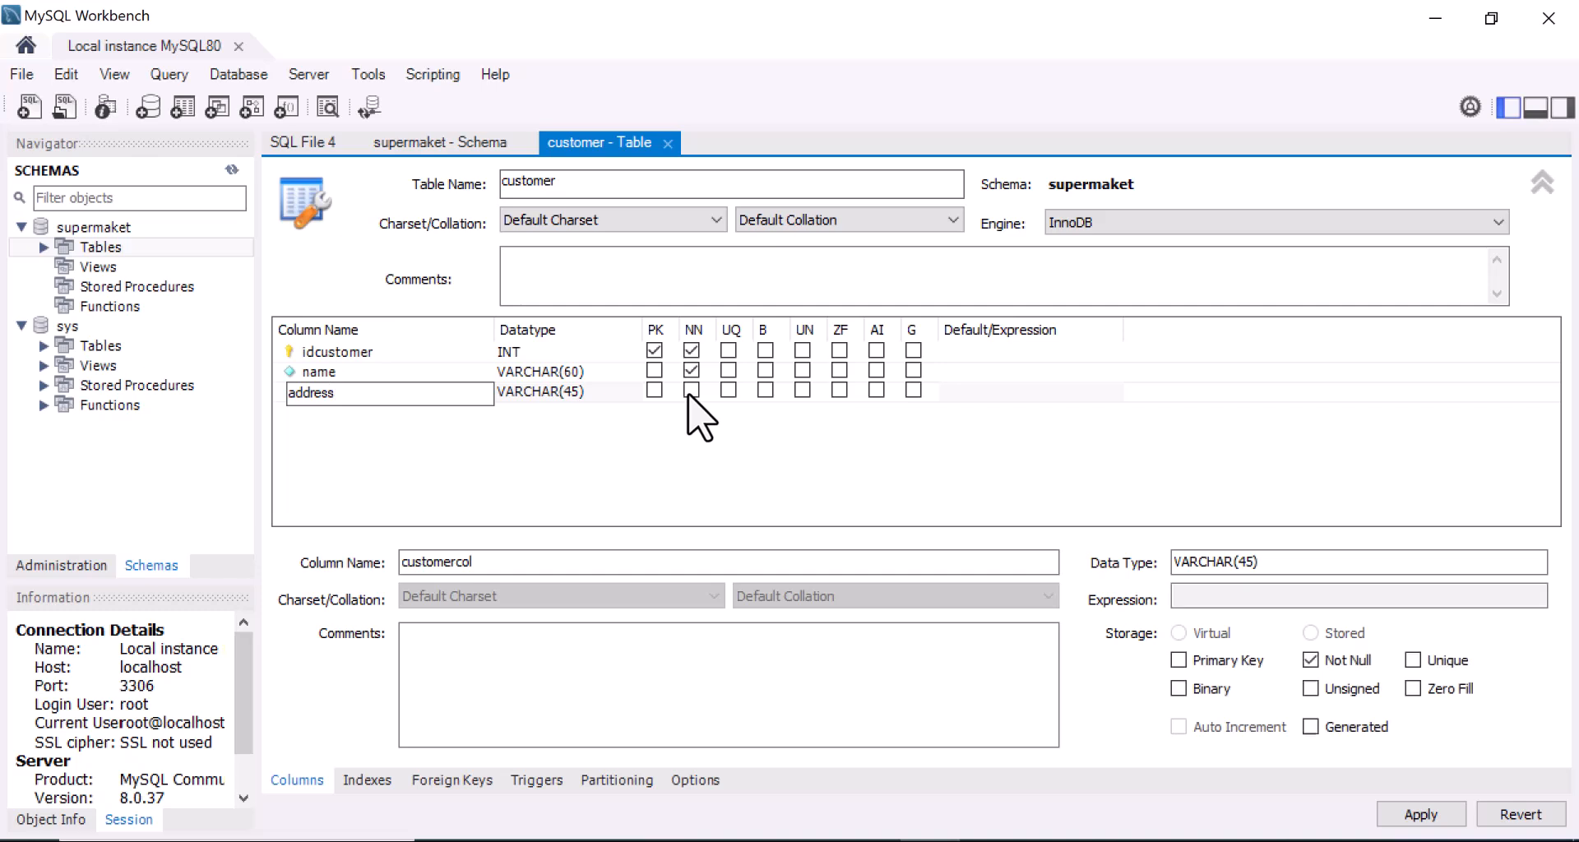
pyautogui.click(578, 391)
pyautogui.press('BackSpace')
pyautogui.press('BackSpace')
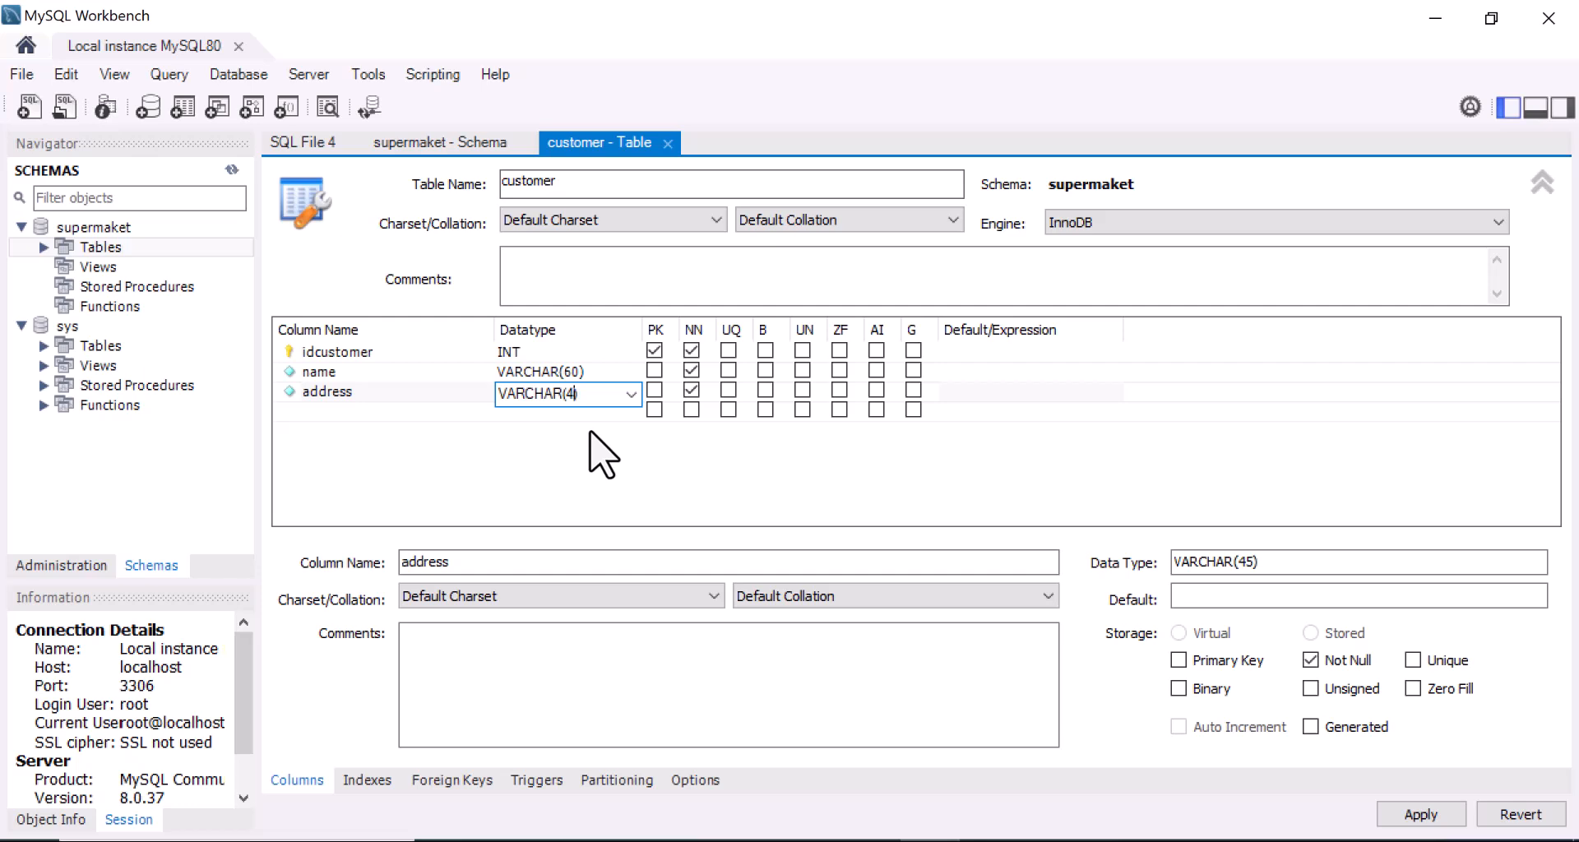
pyautogui.write('100')
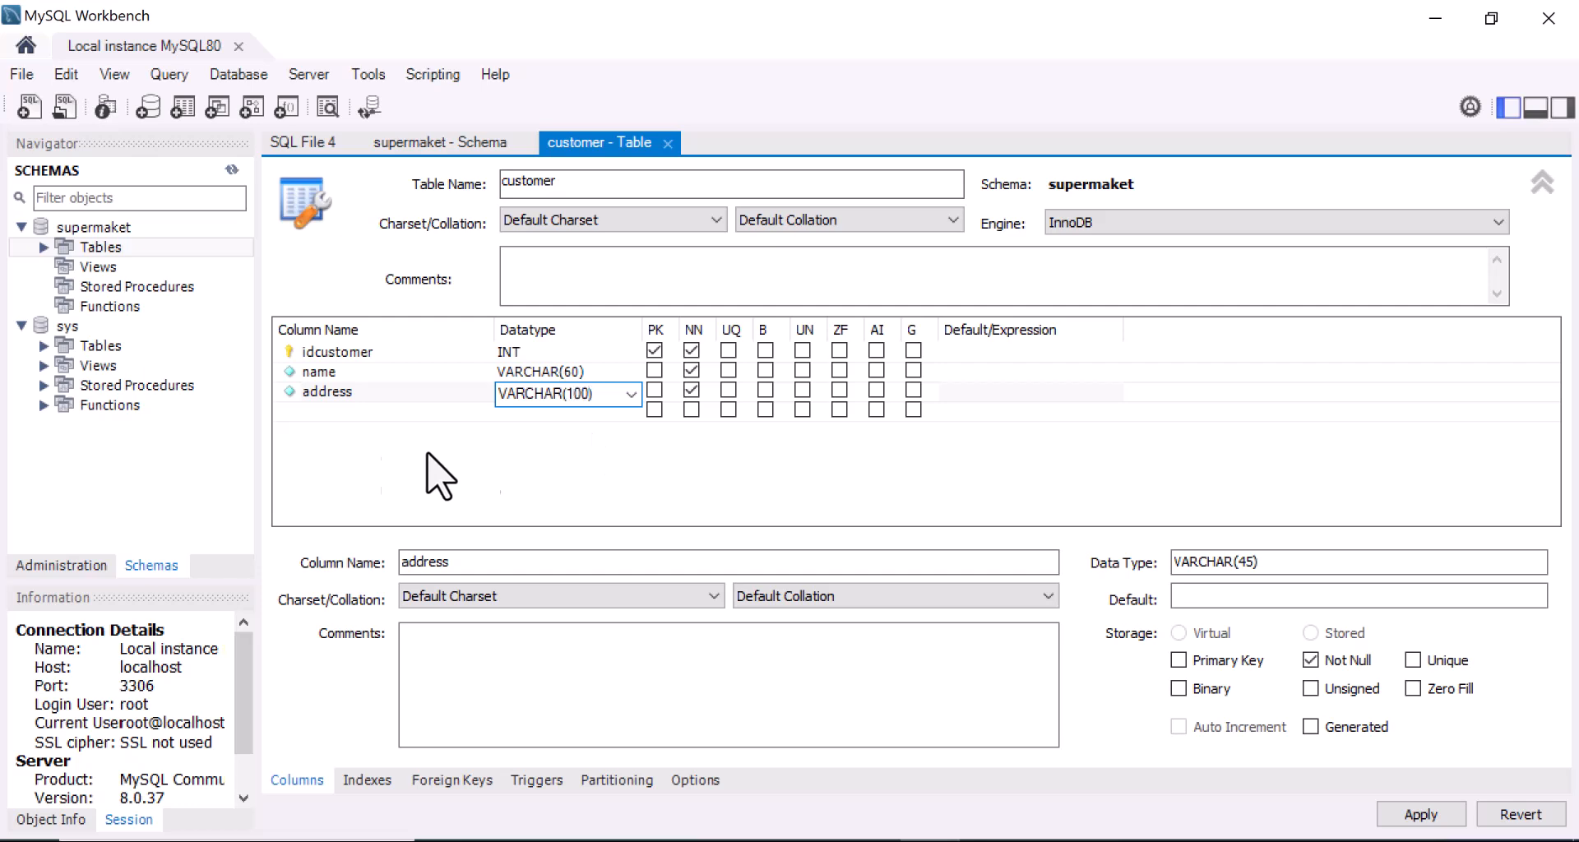
pyautogui.click(324, 414)
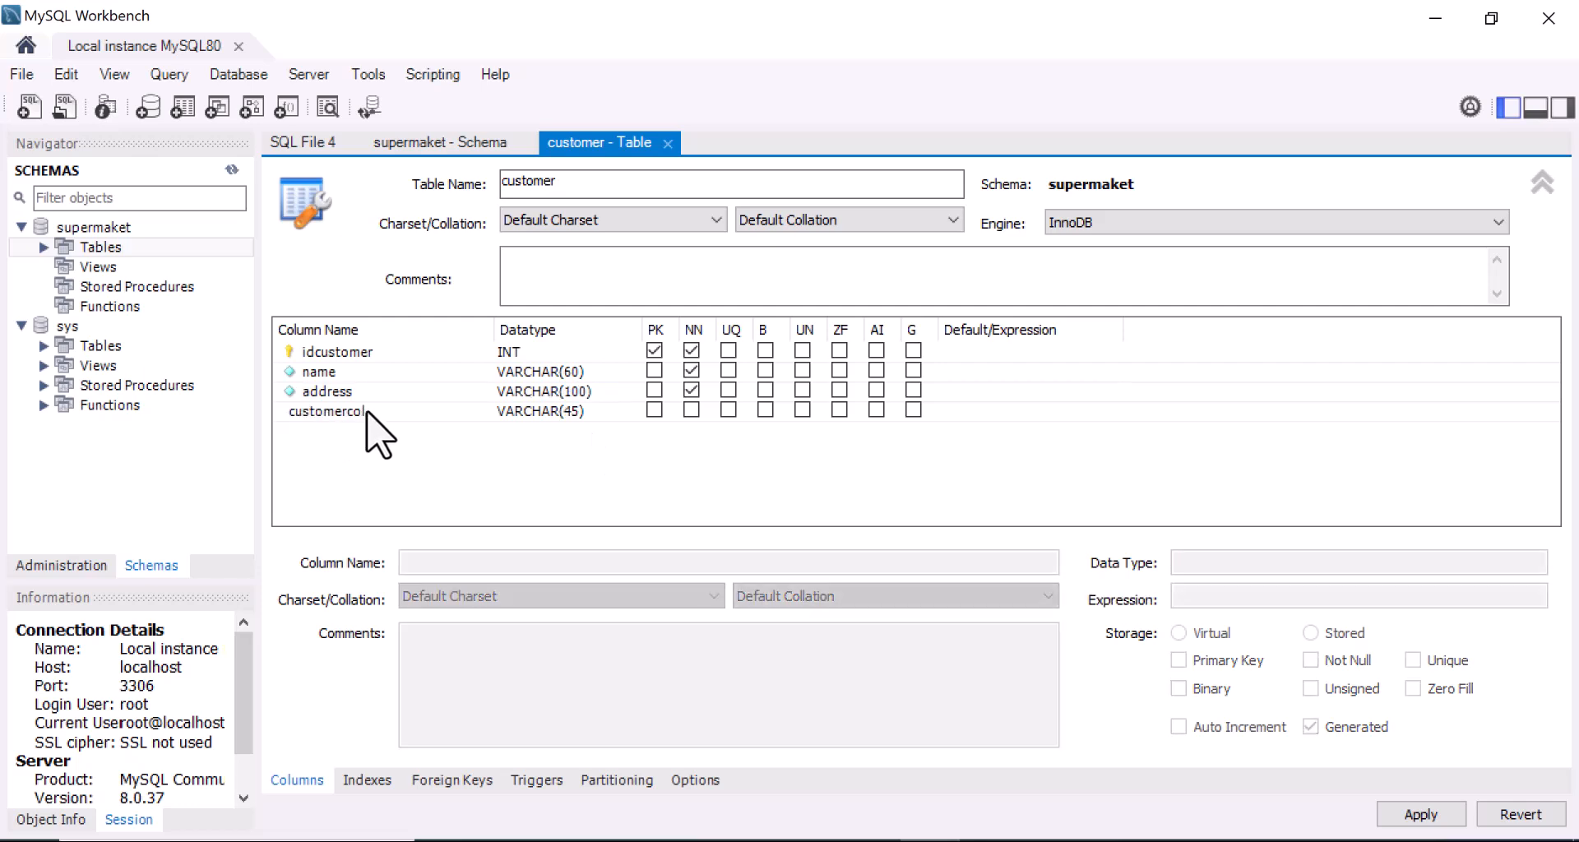
# Rename the next placeholder column to productname and mark it not null.
pyautogui.click(369, 413)
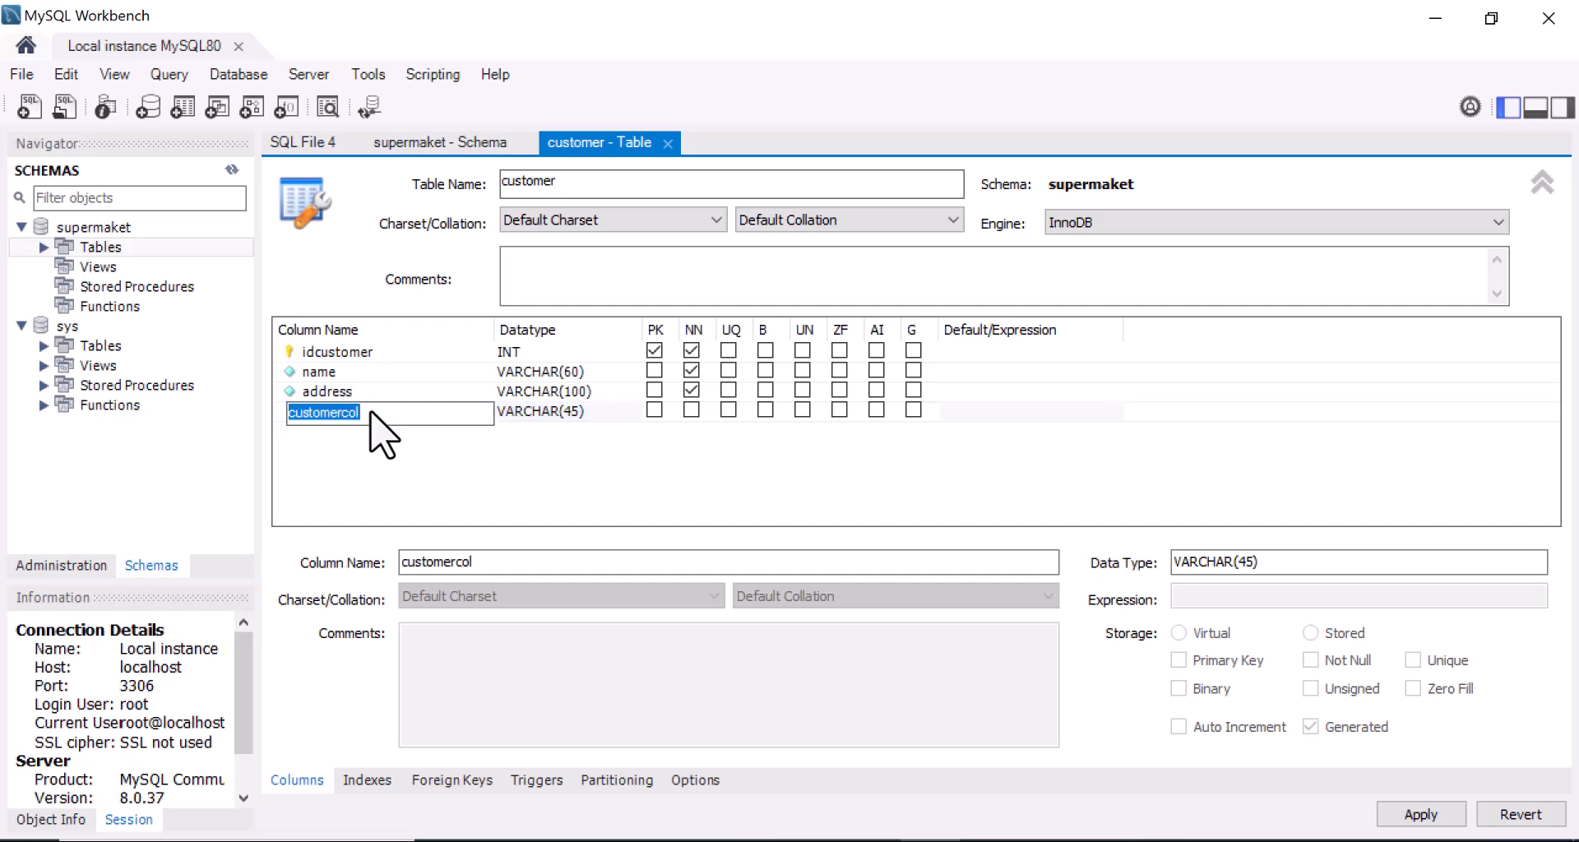
pyautogui.press('BackSpace')
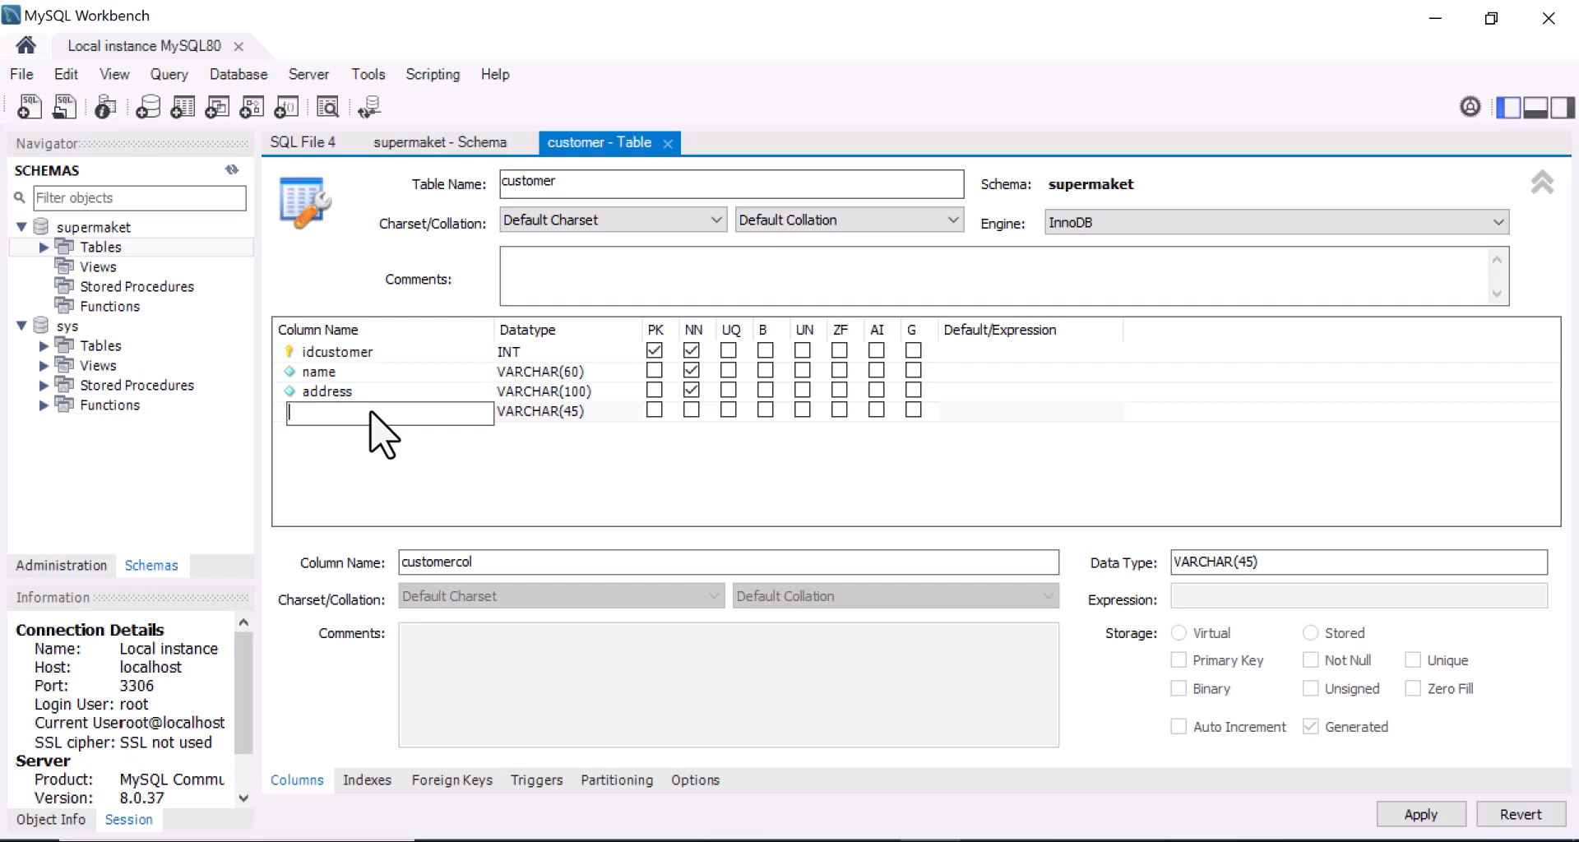
pyautogui.write('productname')
pyautogui.click(691, 410)
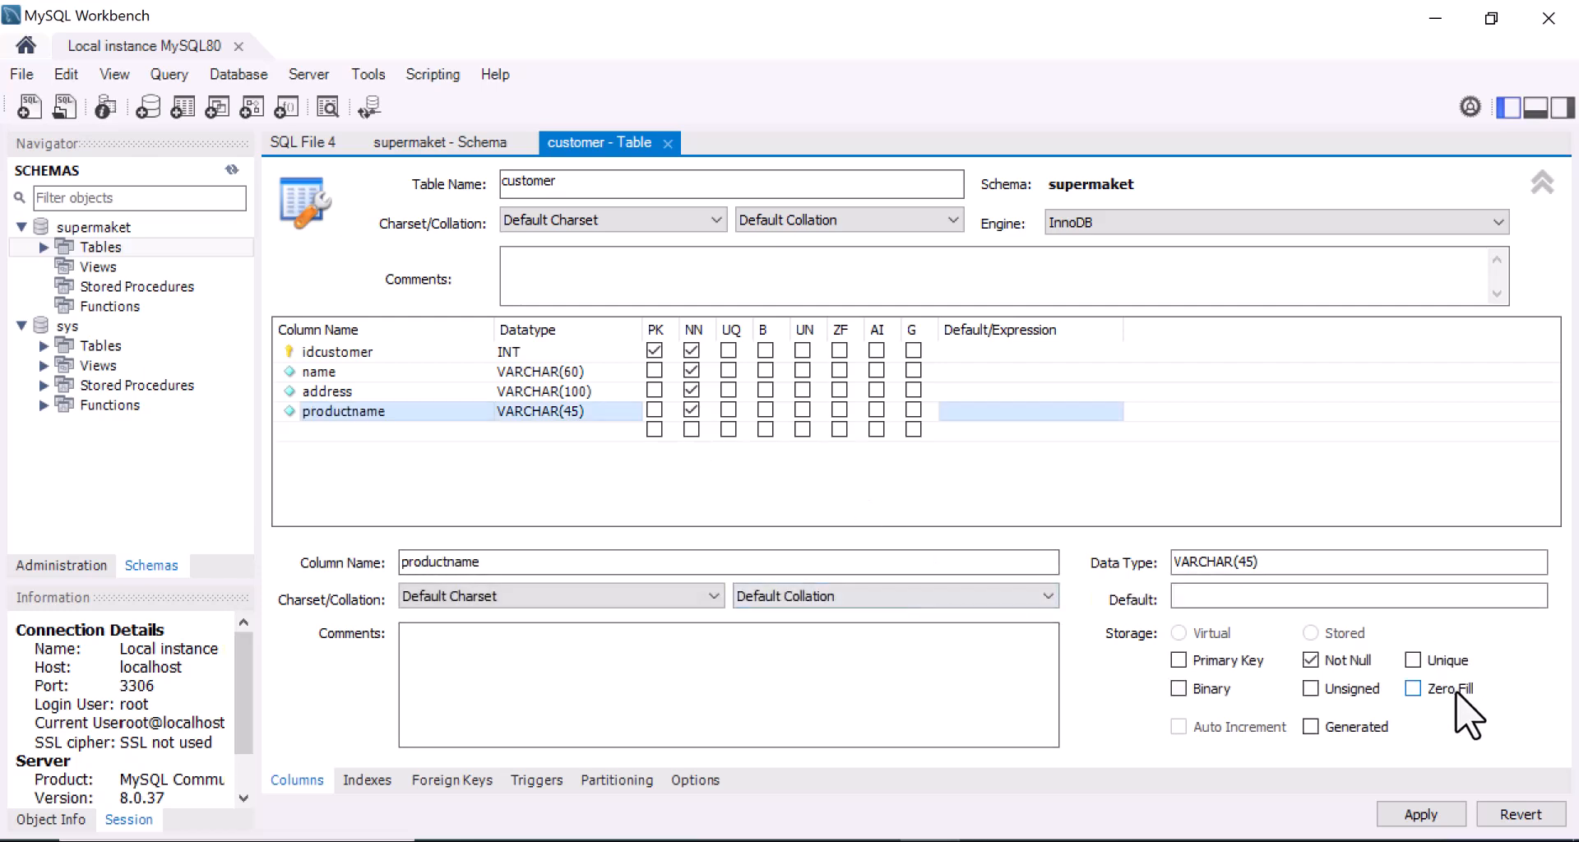
# Apply the CREATE TABLE script to create the customer table in supermaket.
pyautogui.click(1412, 816)
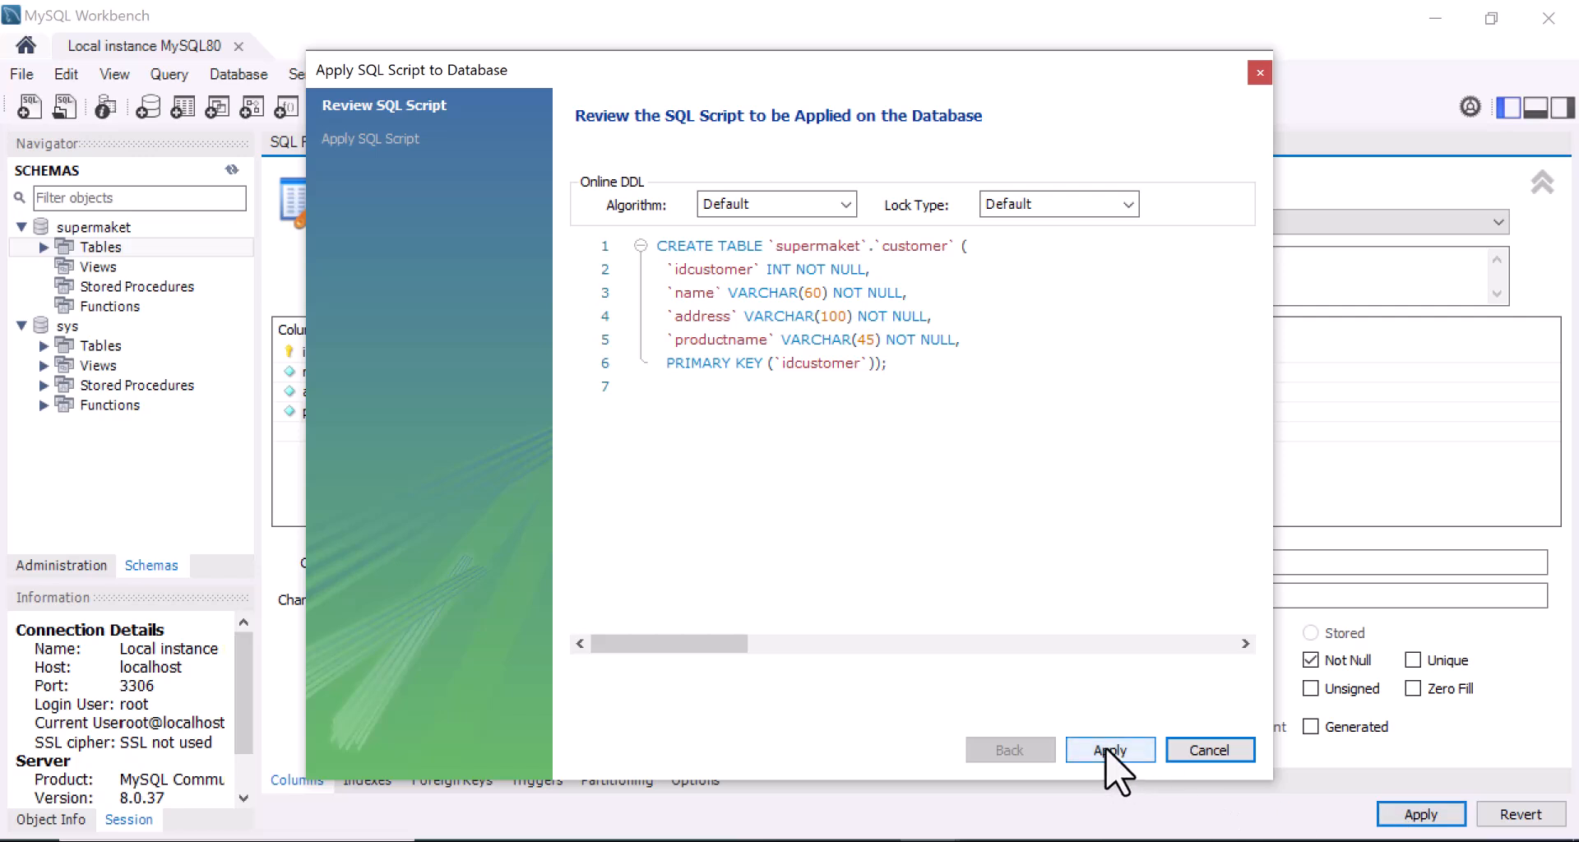
pyautogui.click(1110, 750)
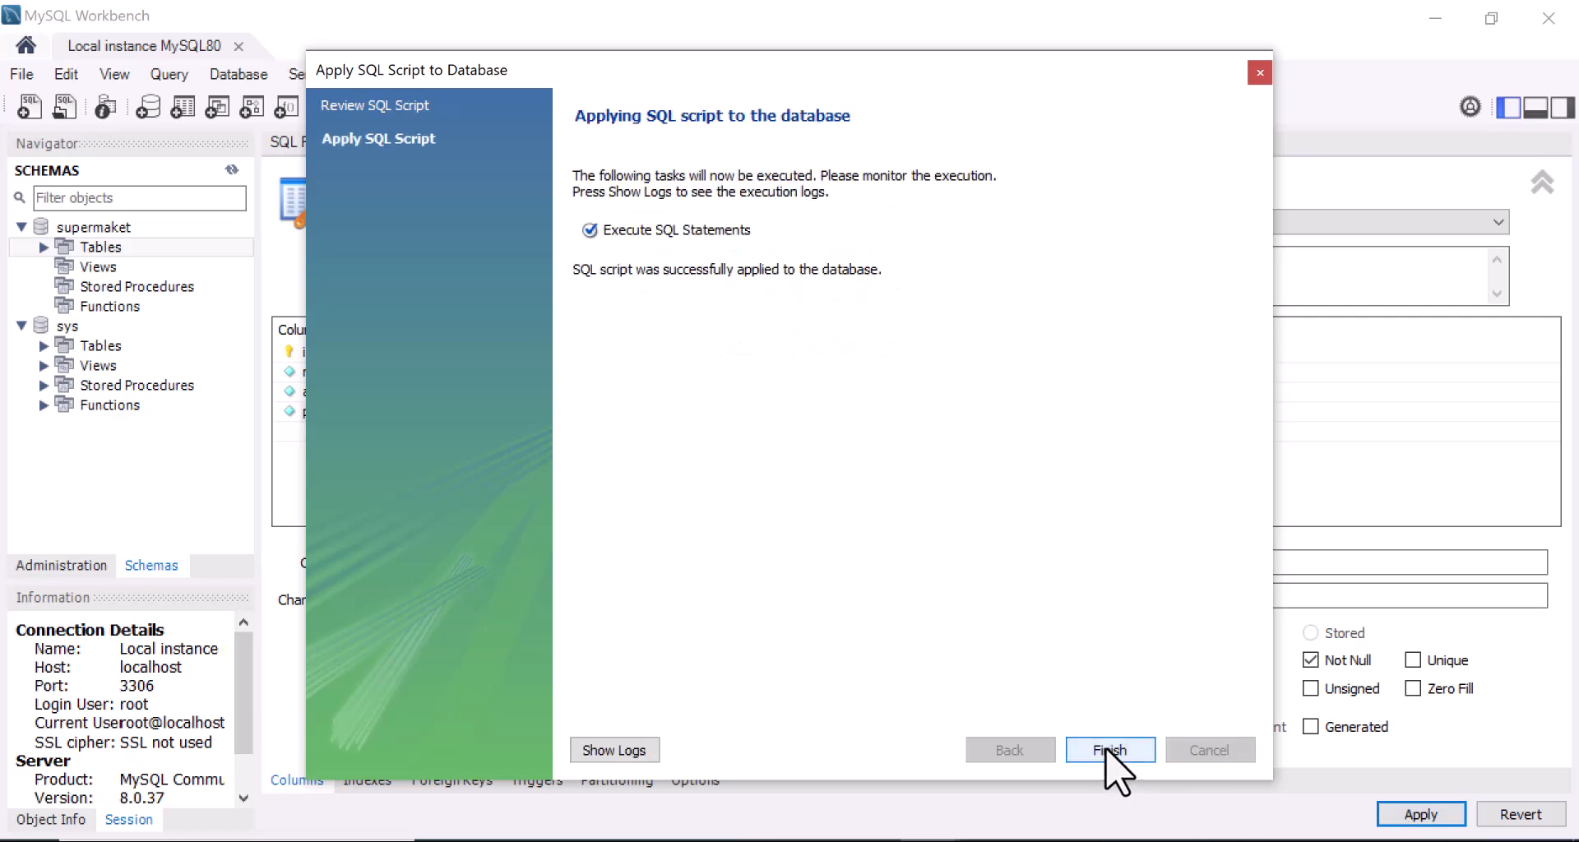
pyautogui.click(1110, 750)
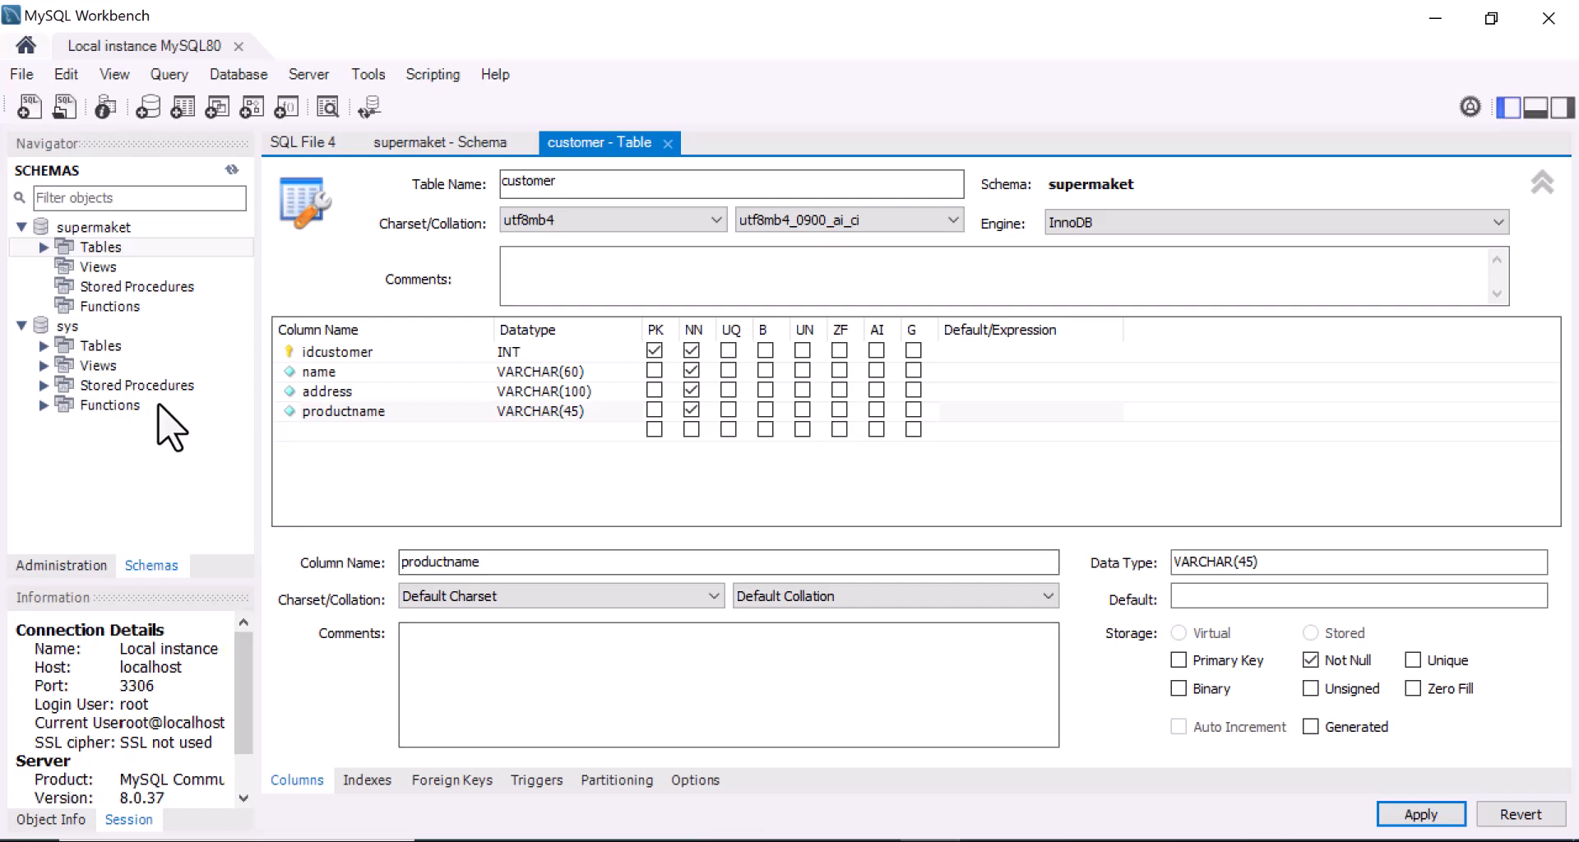
# Close the customer editor and create a new table in supermaket named Order.
pyautogui.click(668, 144)
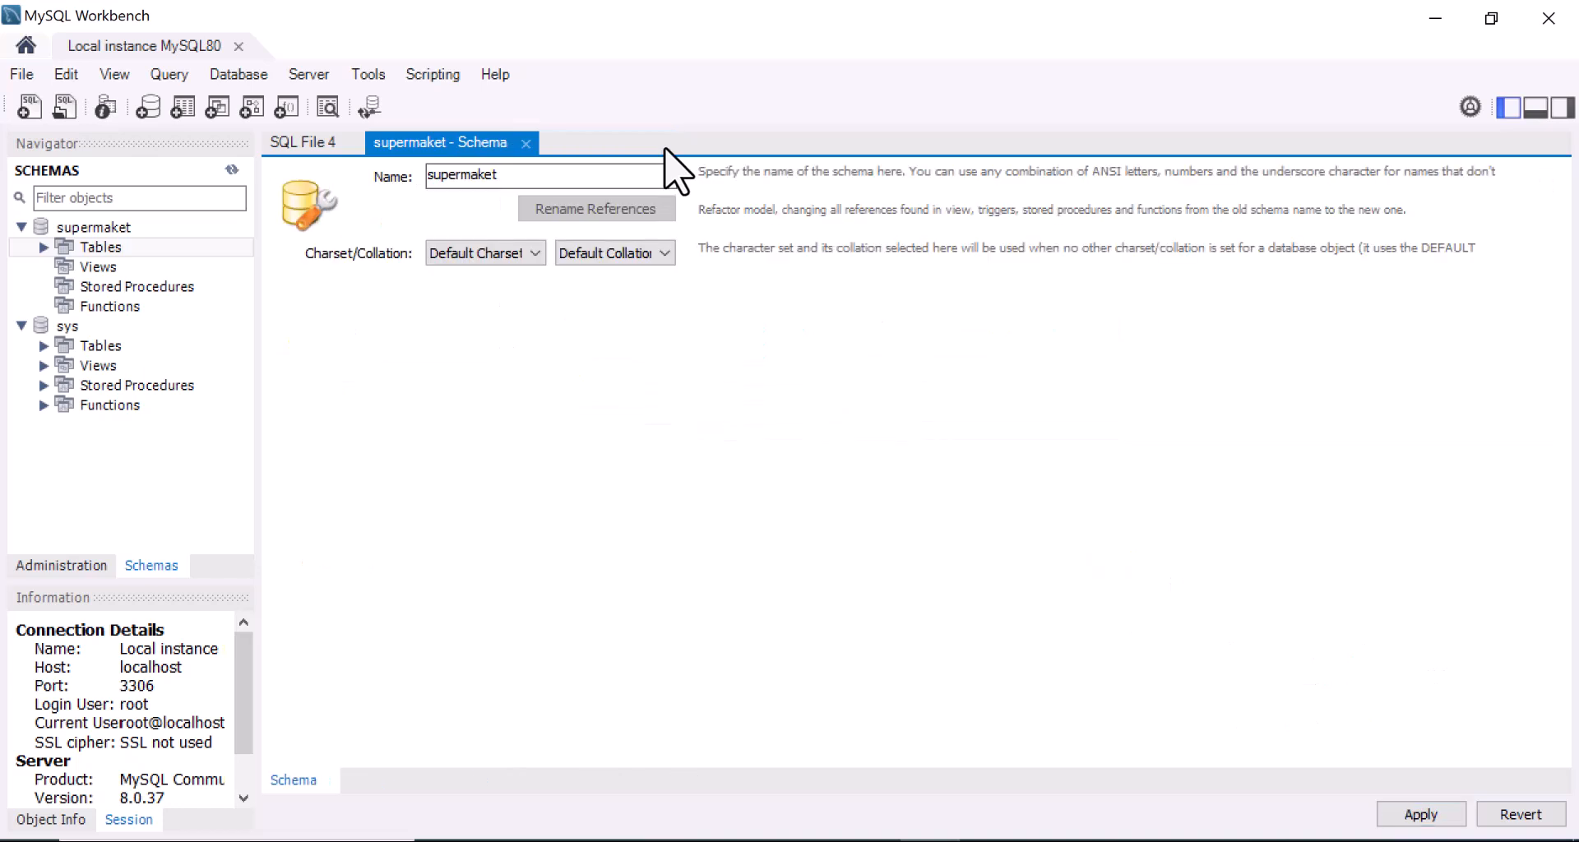
pyautogui.click(43, 247)
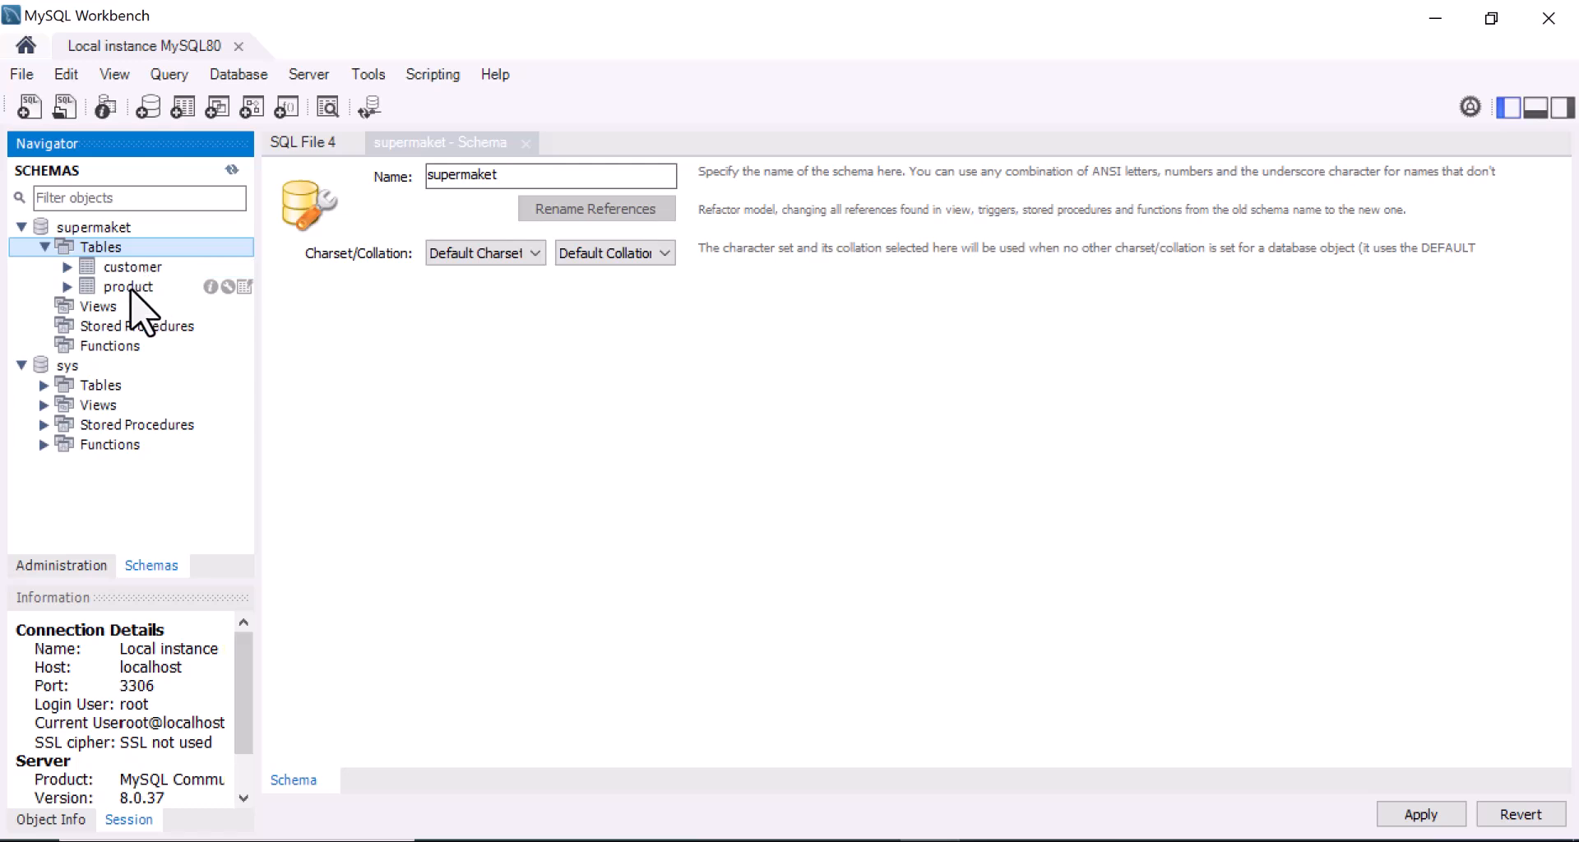
pyautogui.rightClick(106, 247)
pyautogui.click(189, 261)
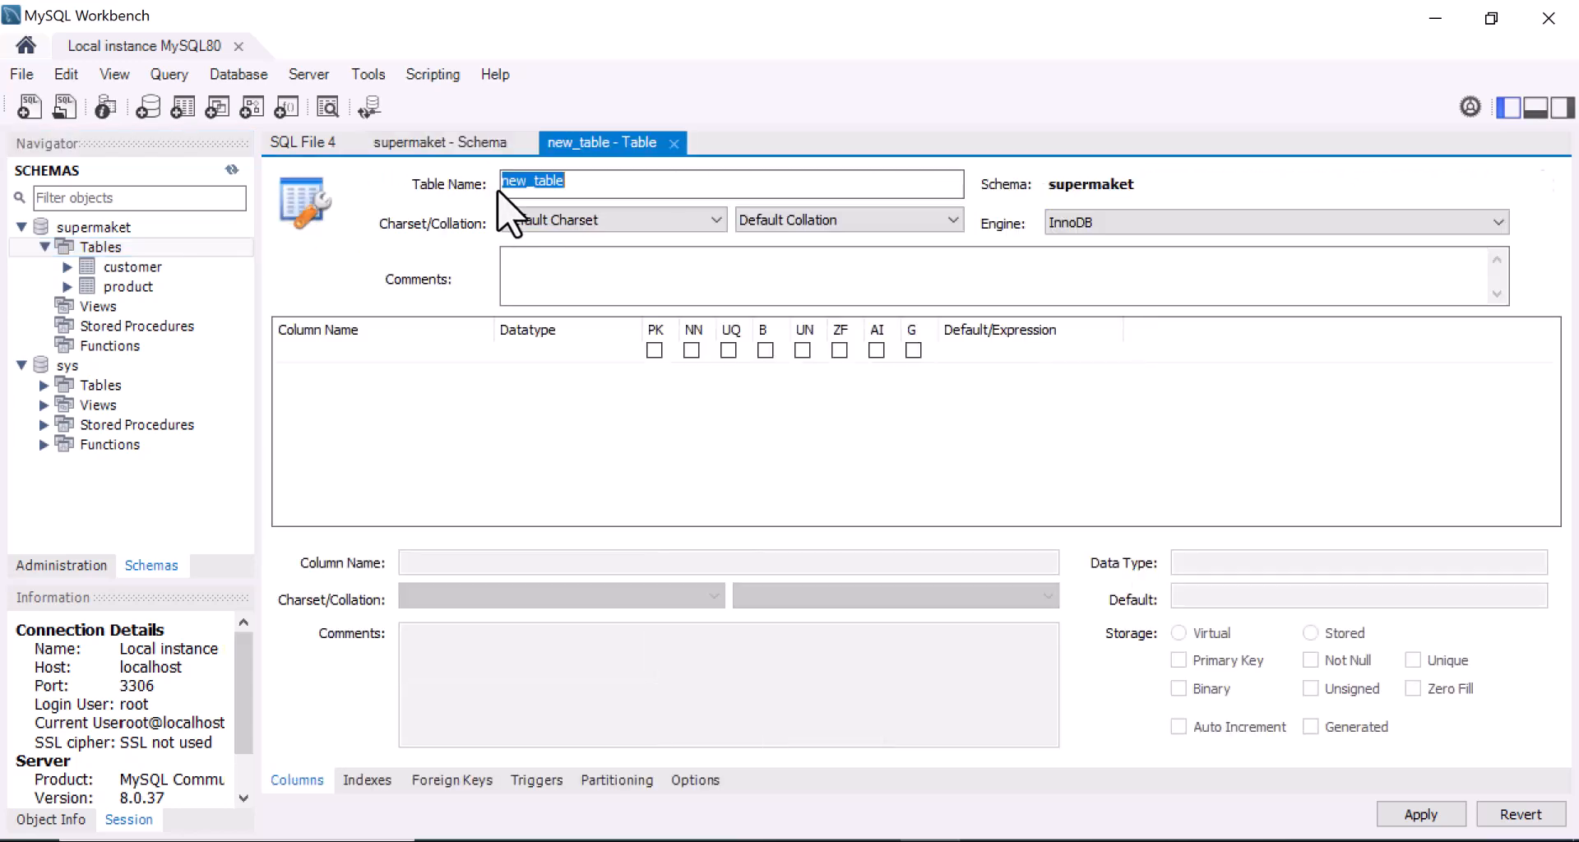
pyautogui.click(579, 183)
pyautogui.press('BackSpace')
pyautogui.press('BackSpace')
pyautogui.press('BackSpace')
pyautogui.press('BackSpace')
pyautogui.press('BackSpace')
pyautogui.press('BackSpace')
pyautogui.press('BackSpace')
pyautogui.press('BackSpace')
pyautogui.press('BackSpace')
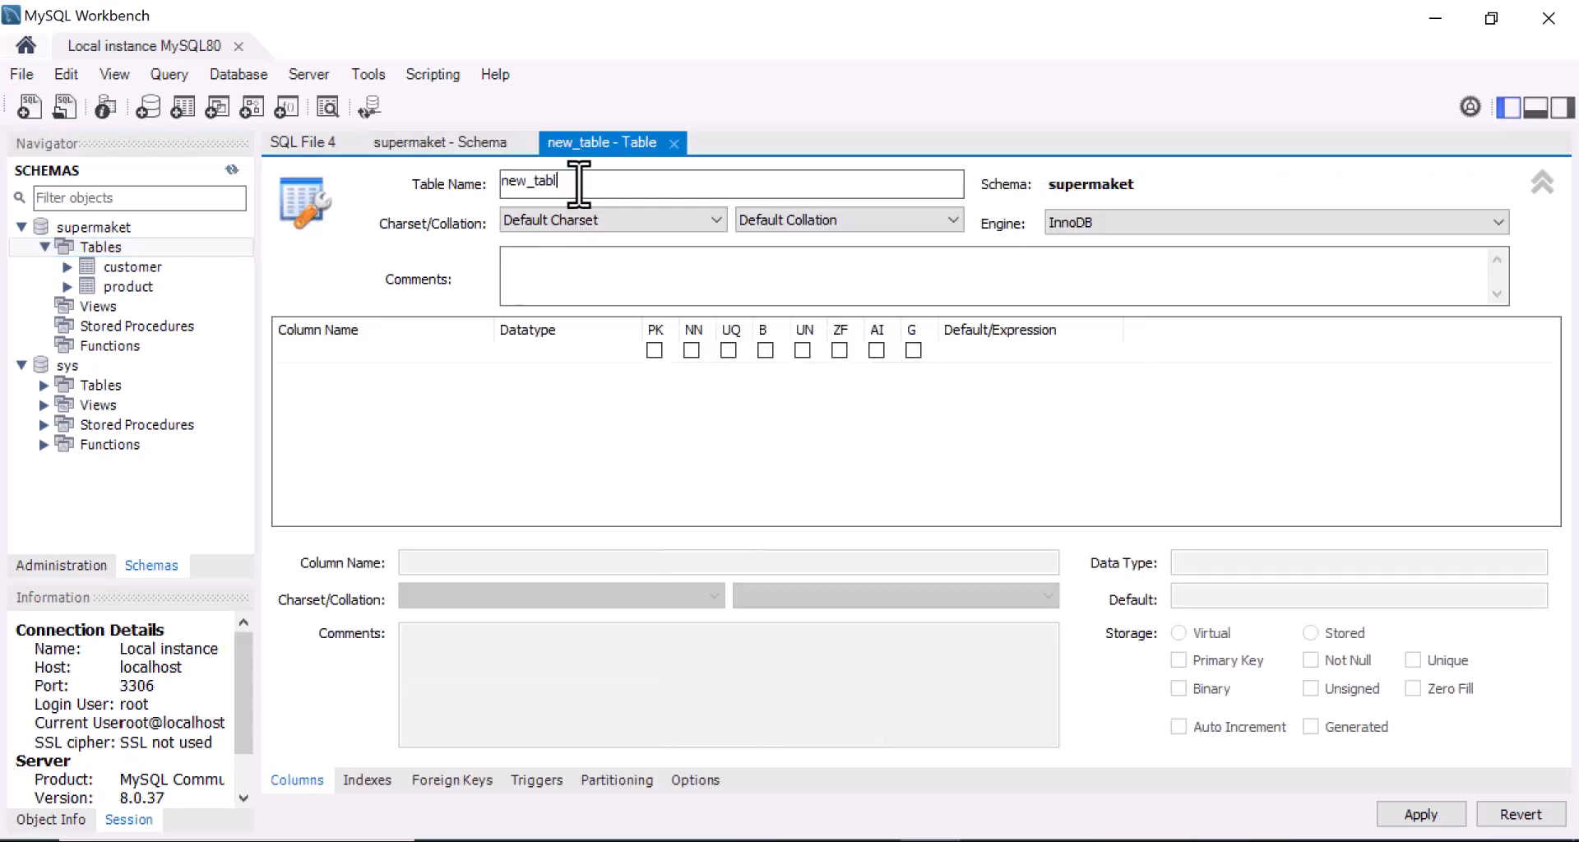
pyautogui.write('Order')
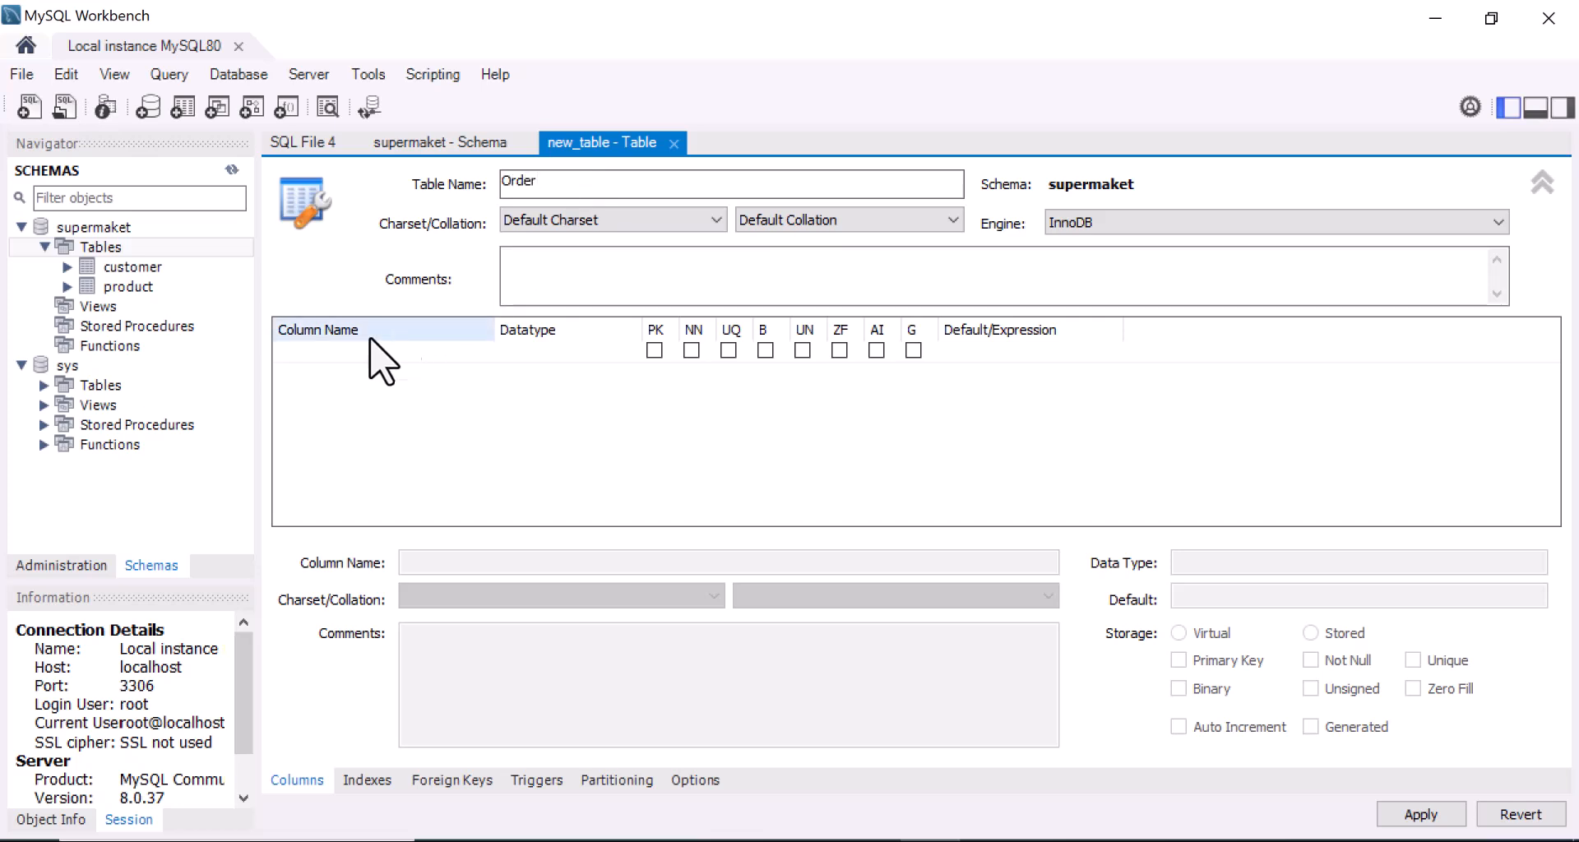
pyautogui.click(296, 378)
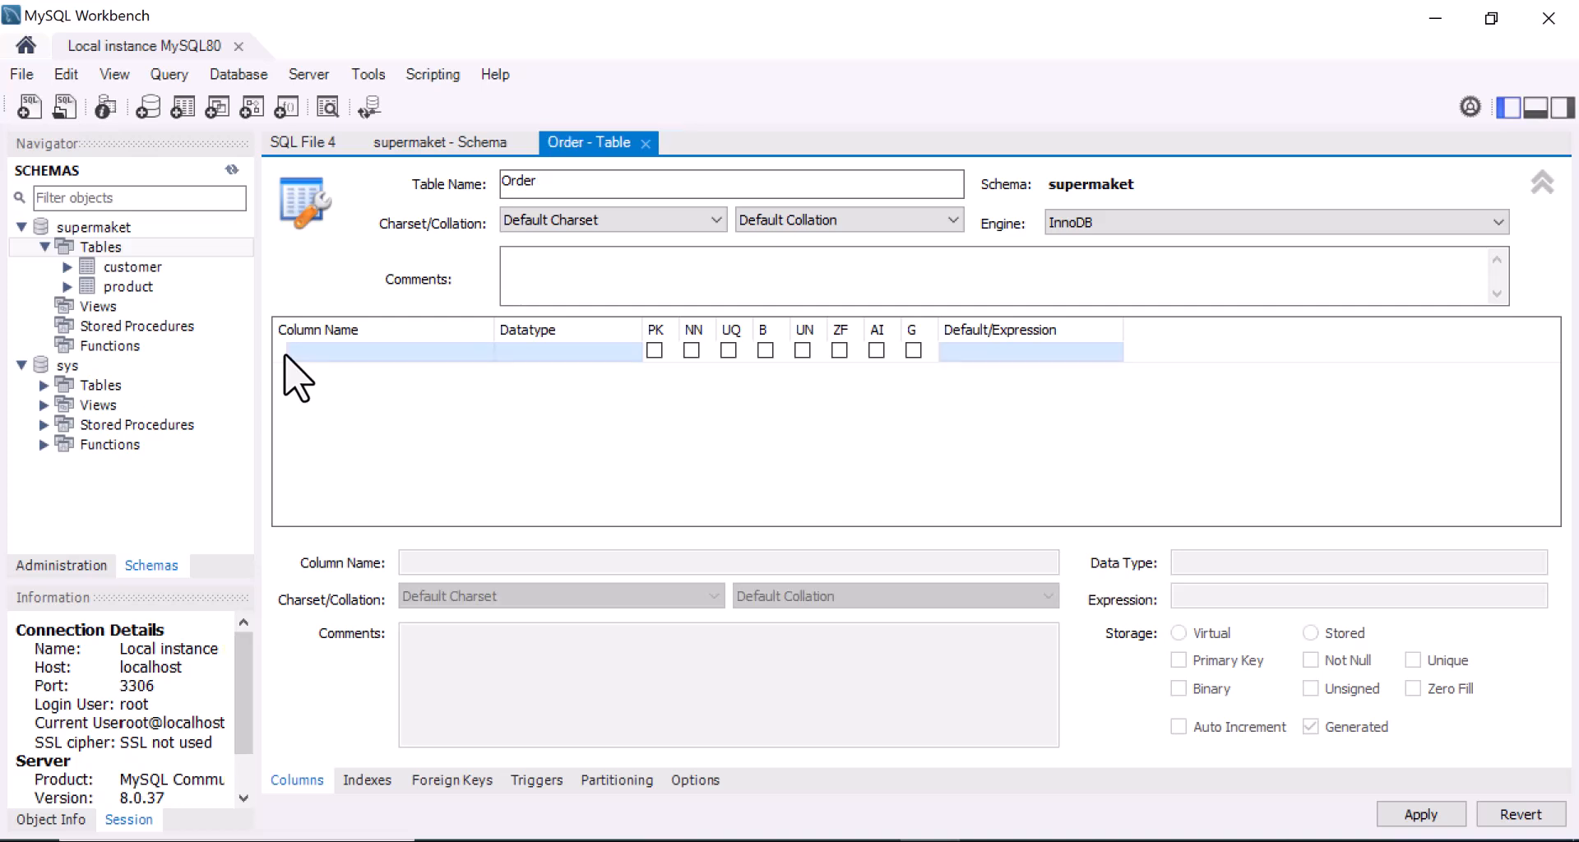
# Add two columns to Order named productname and quantity.
pyautogui.click(284, 355)
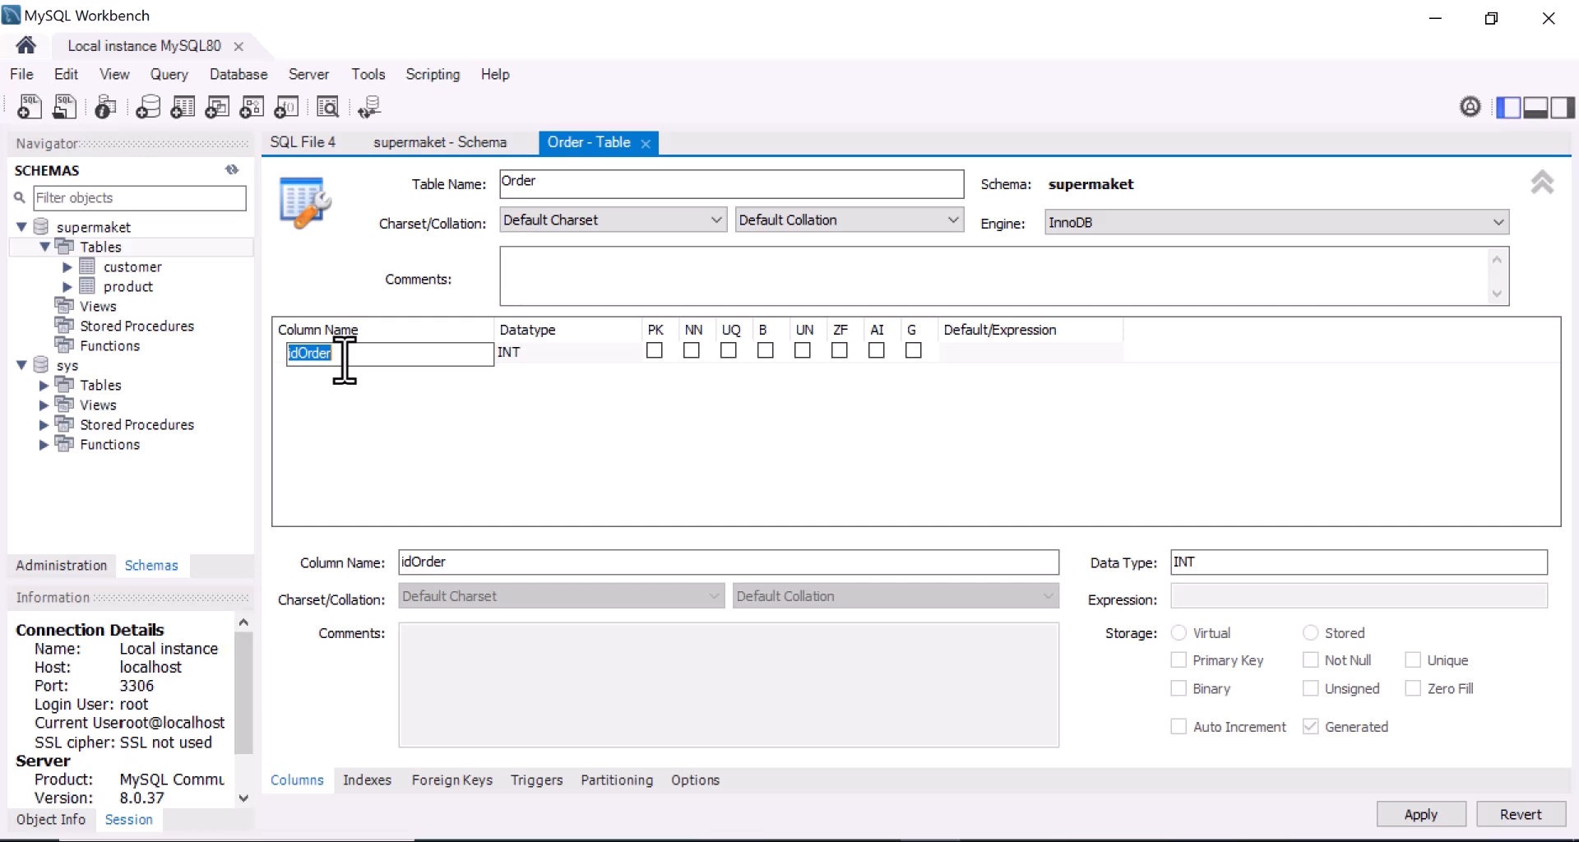
pyautogui.write('product')
pyautogui.press('BackSpace')
pyautogui.press('BackSpace')
pyautogui.press('BackSpace')
pyautogui.press('BackSpace')
pyautogui.write('ductname')
pyautogui.click(335, 374)
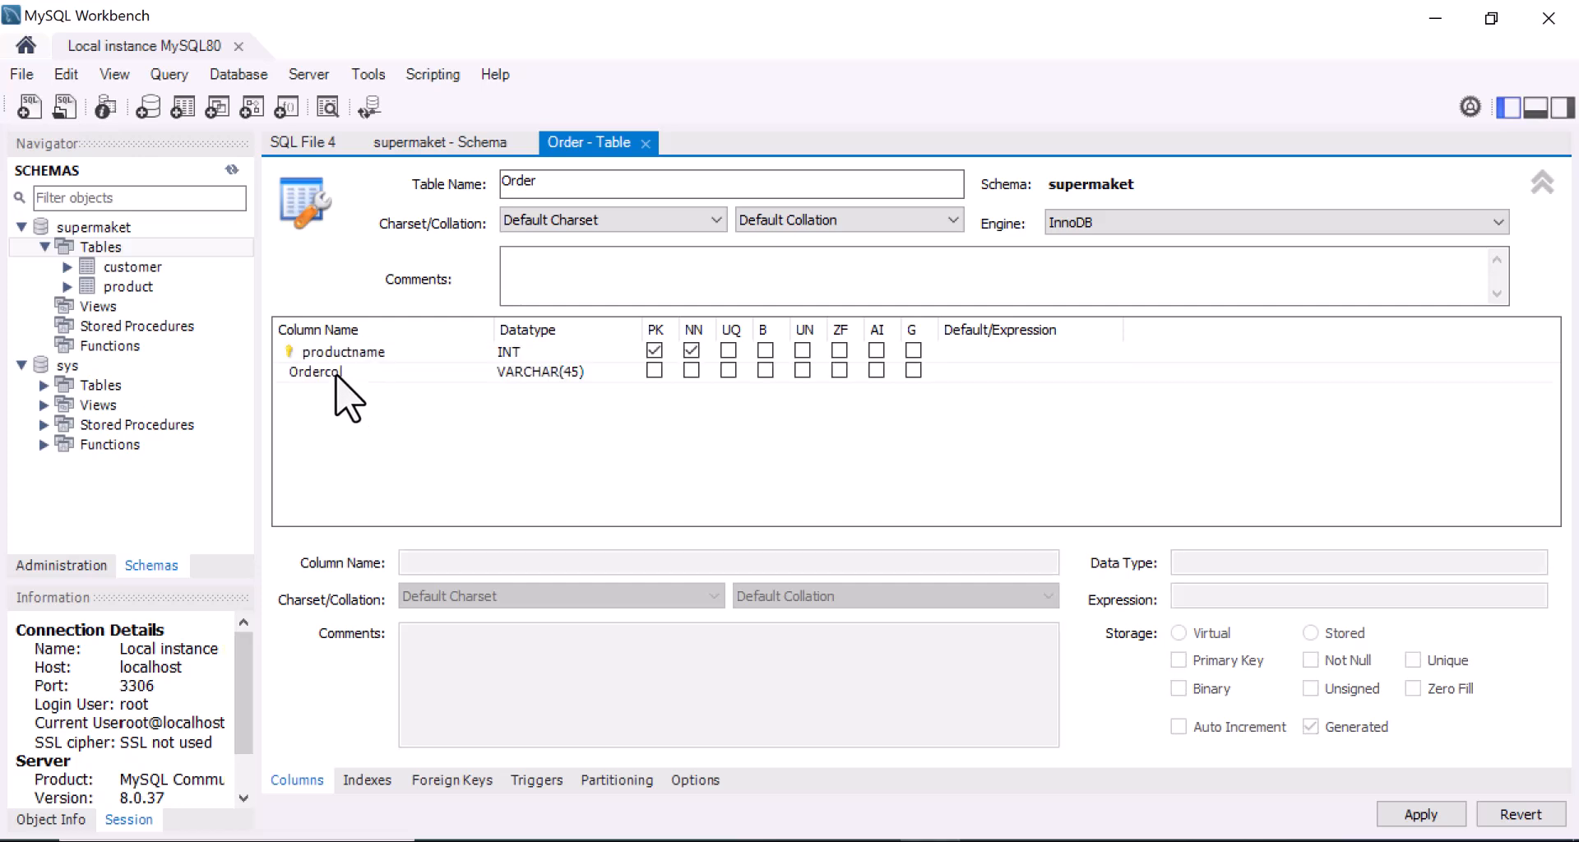
pyautogui.doubleClick(376, 380)
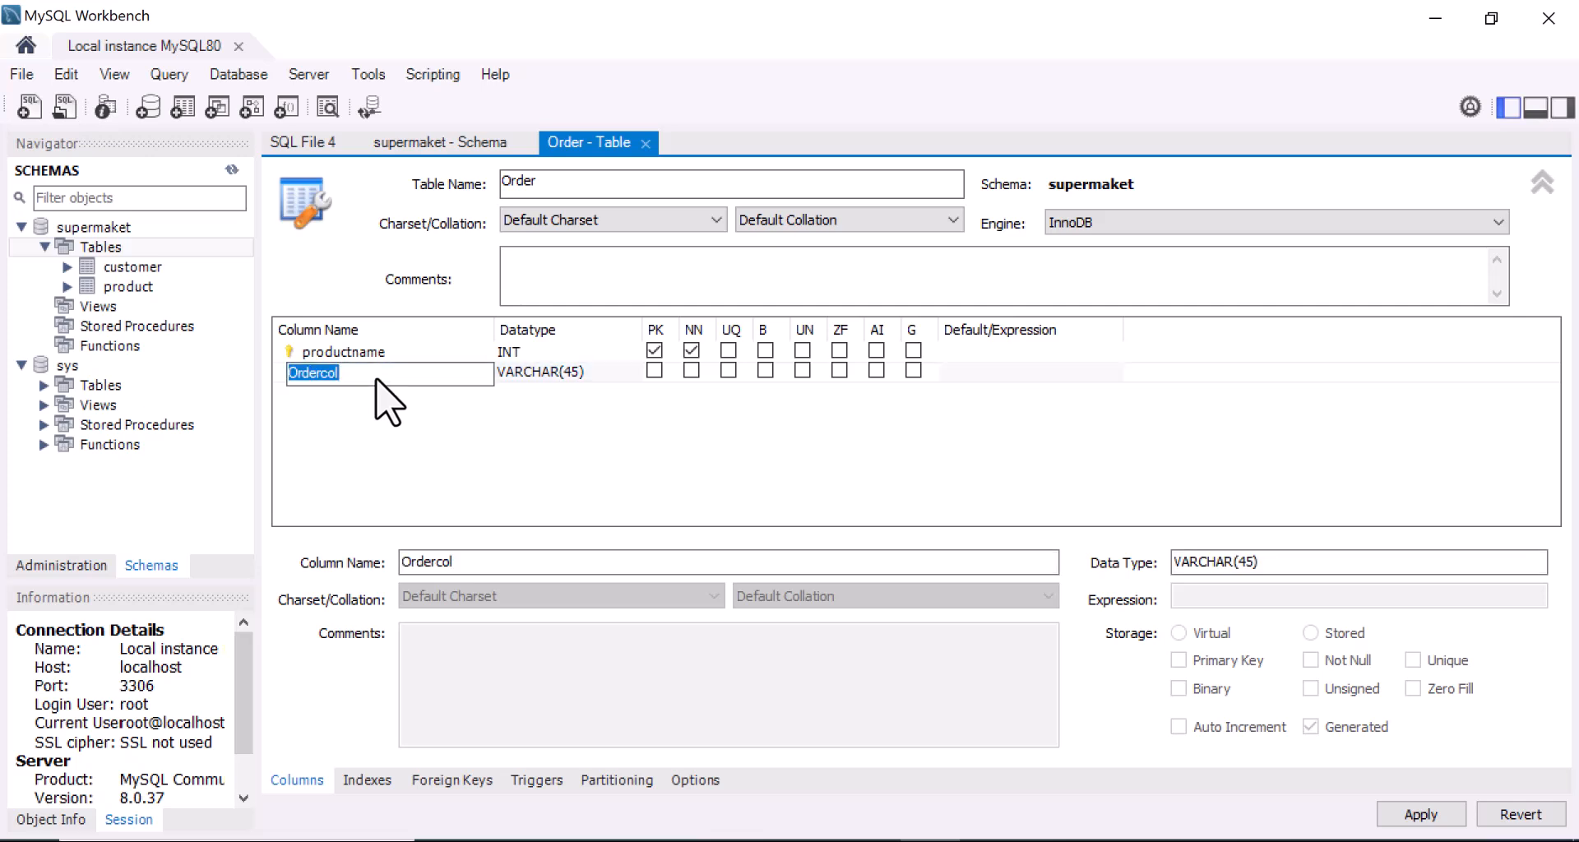
pyautogui.press('BackSpace')
pyautogui.write('quantity')
pyautogui.click(539, 352)
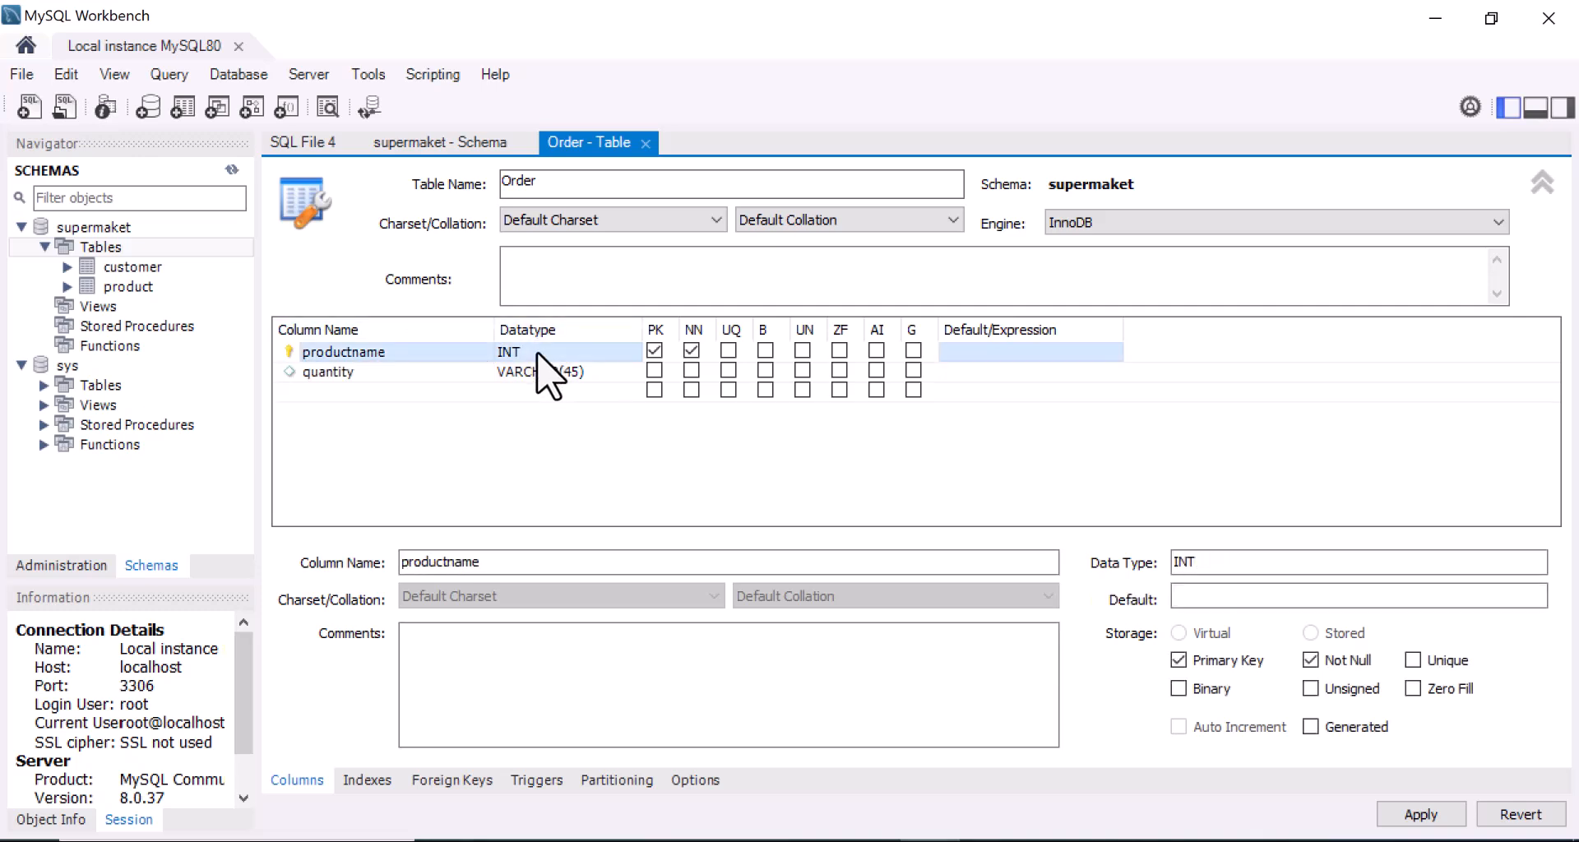
# Make productname VARCHAR(45) and quantity a not-null INT column.
pyautogui.click(536, 353)
pyautogui.click(631, 353)
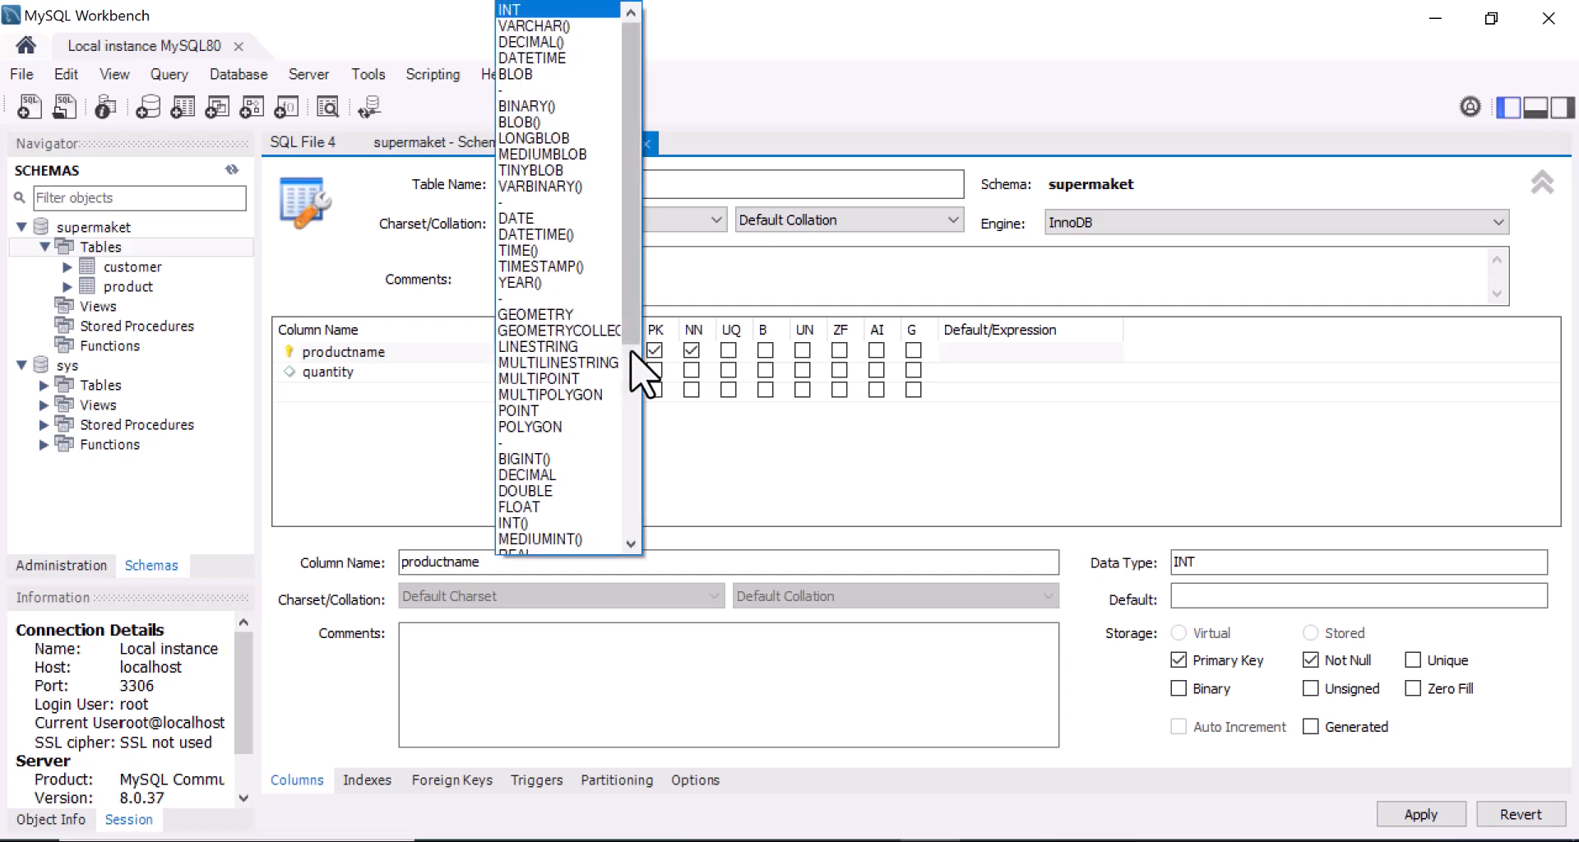
pyautogui.moveTo(630, 351); pyautogui.dragTo(639, 289)
pyautogui.click(583, 28)
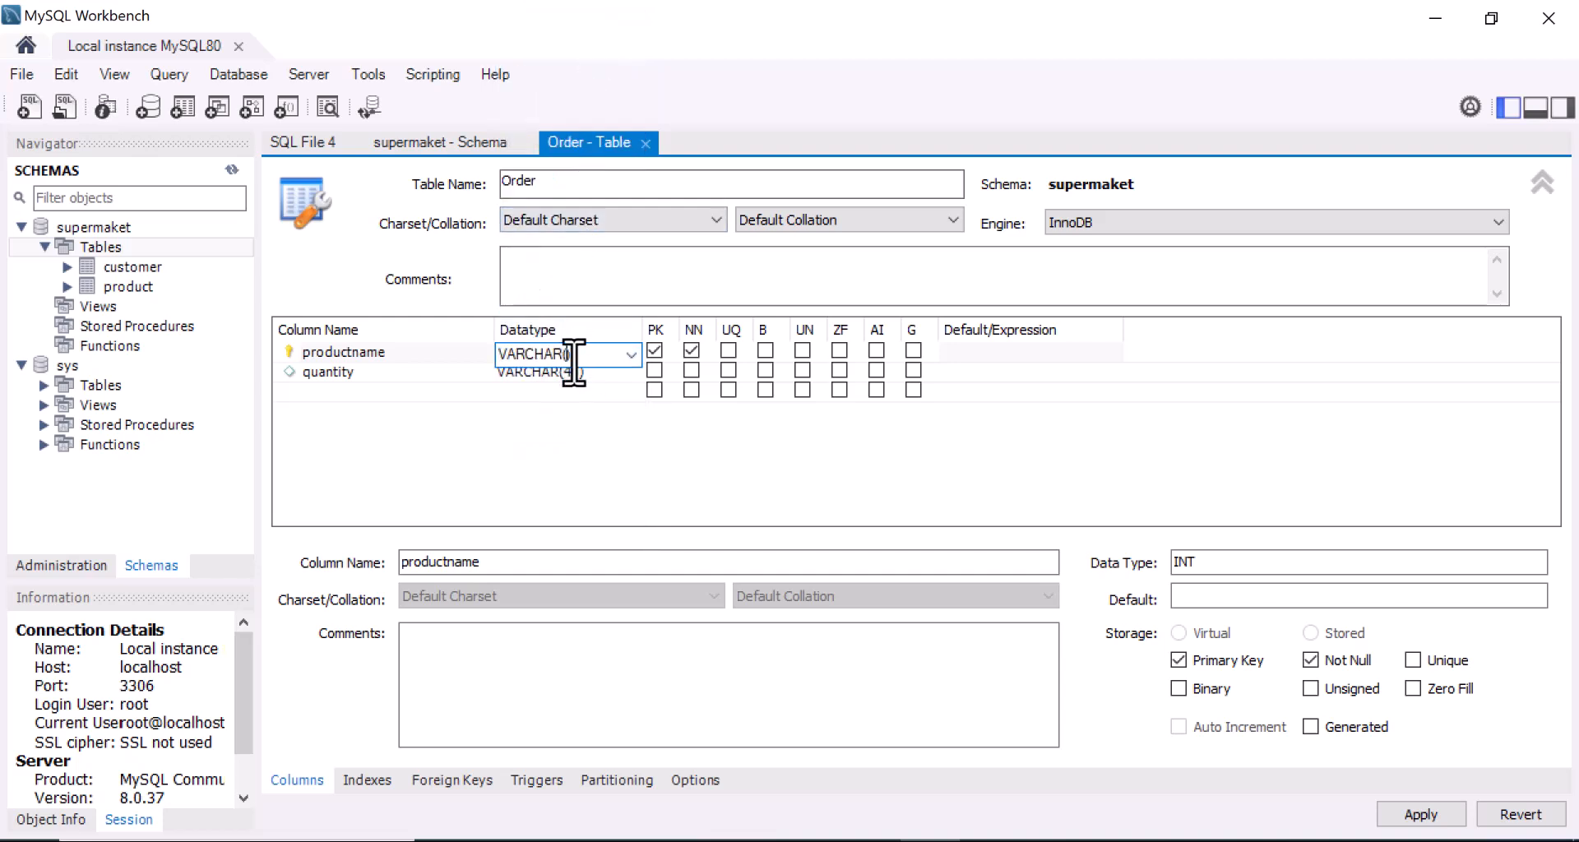
pyautogui.write('45')
pyautogui.press('Return')
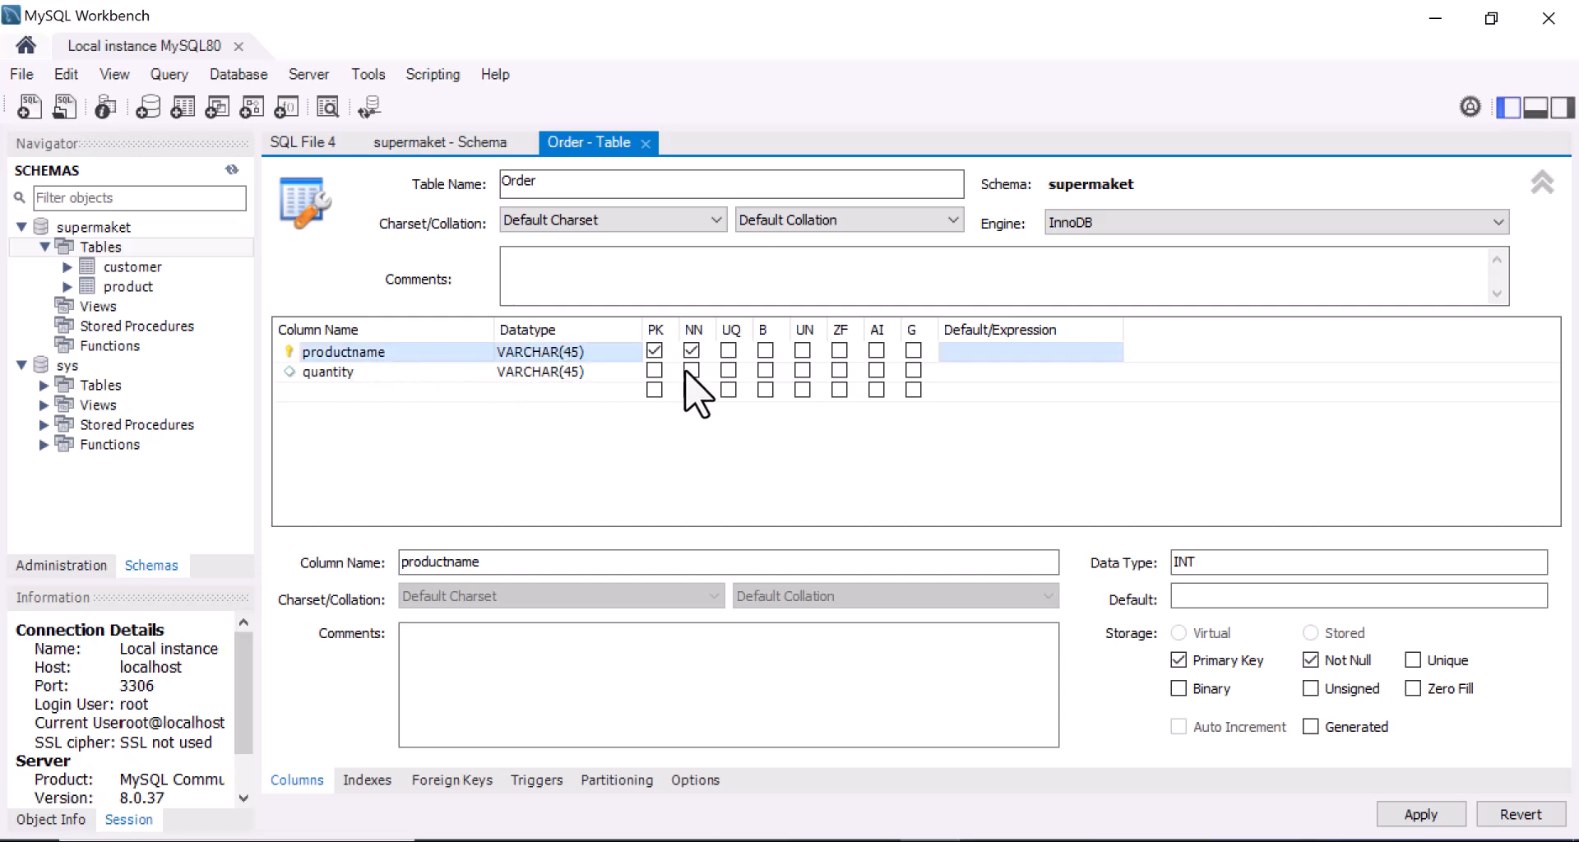
pyautogui.click(612, 377)
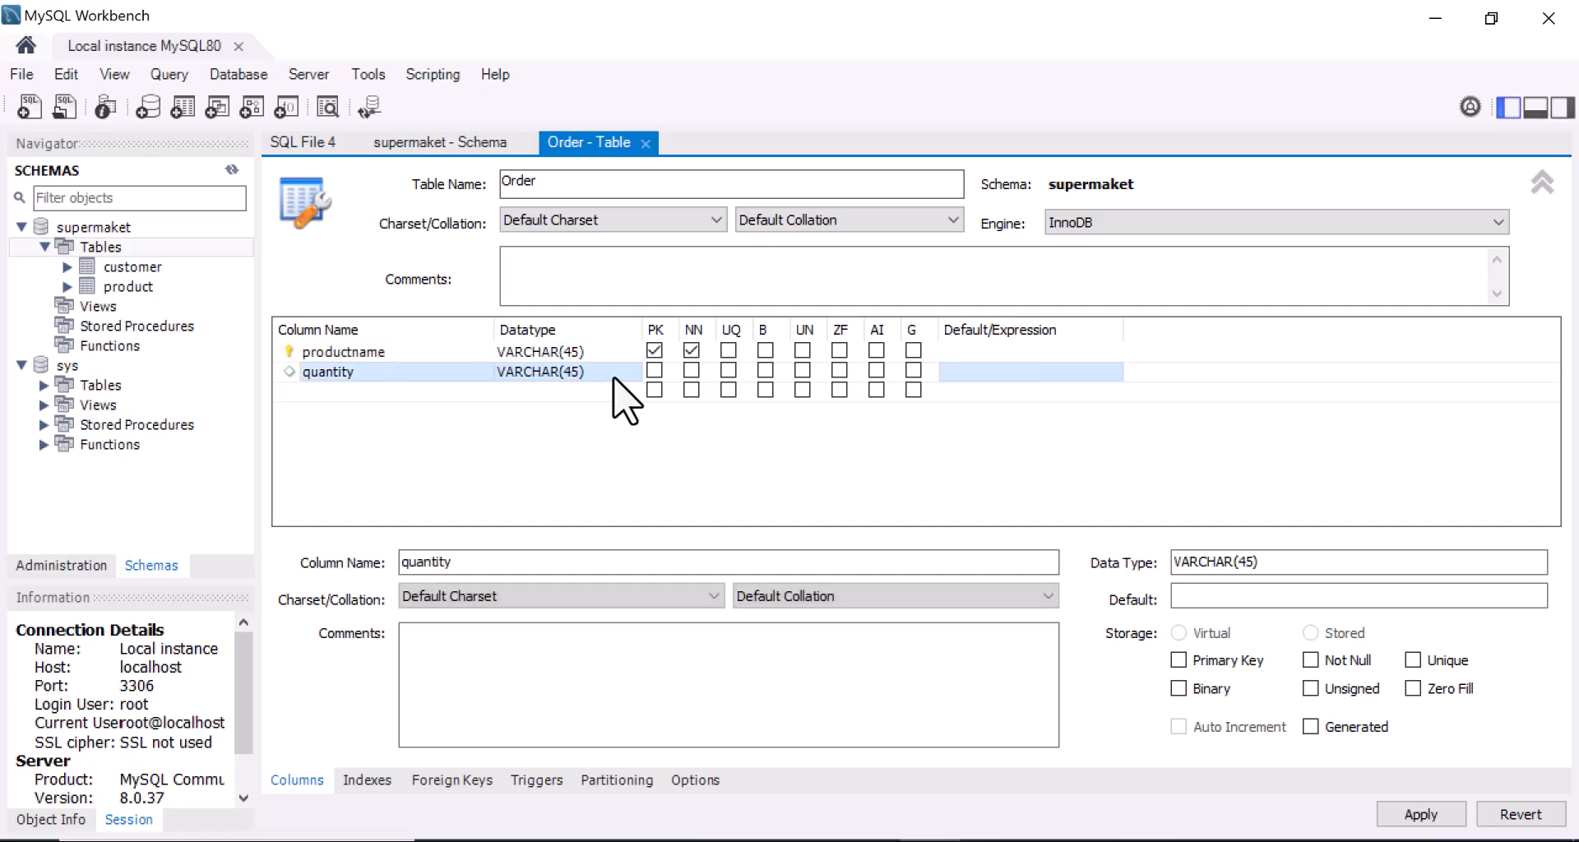
pyautogui.click(567, 375)
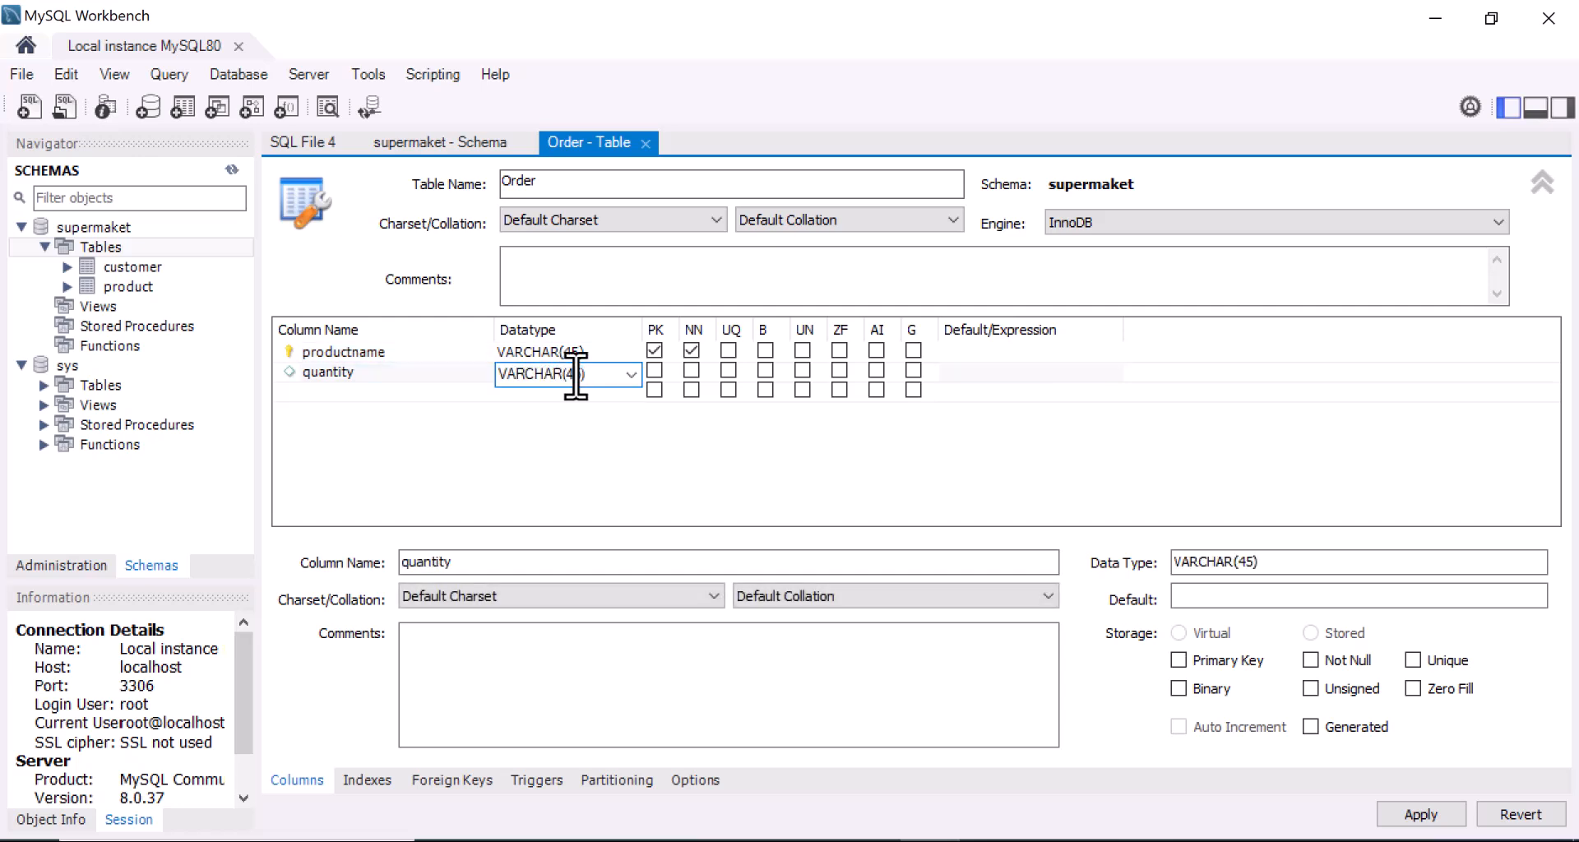
pyautogui.click(631, 375)
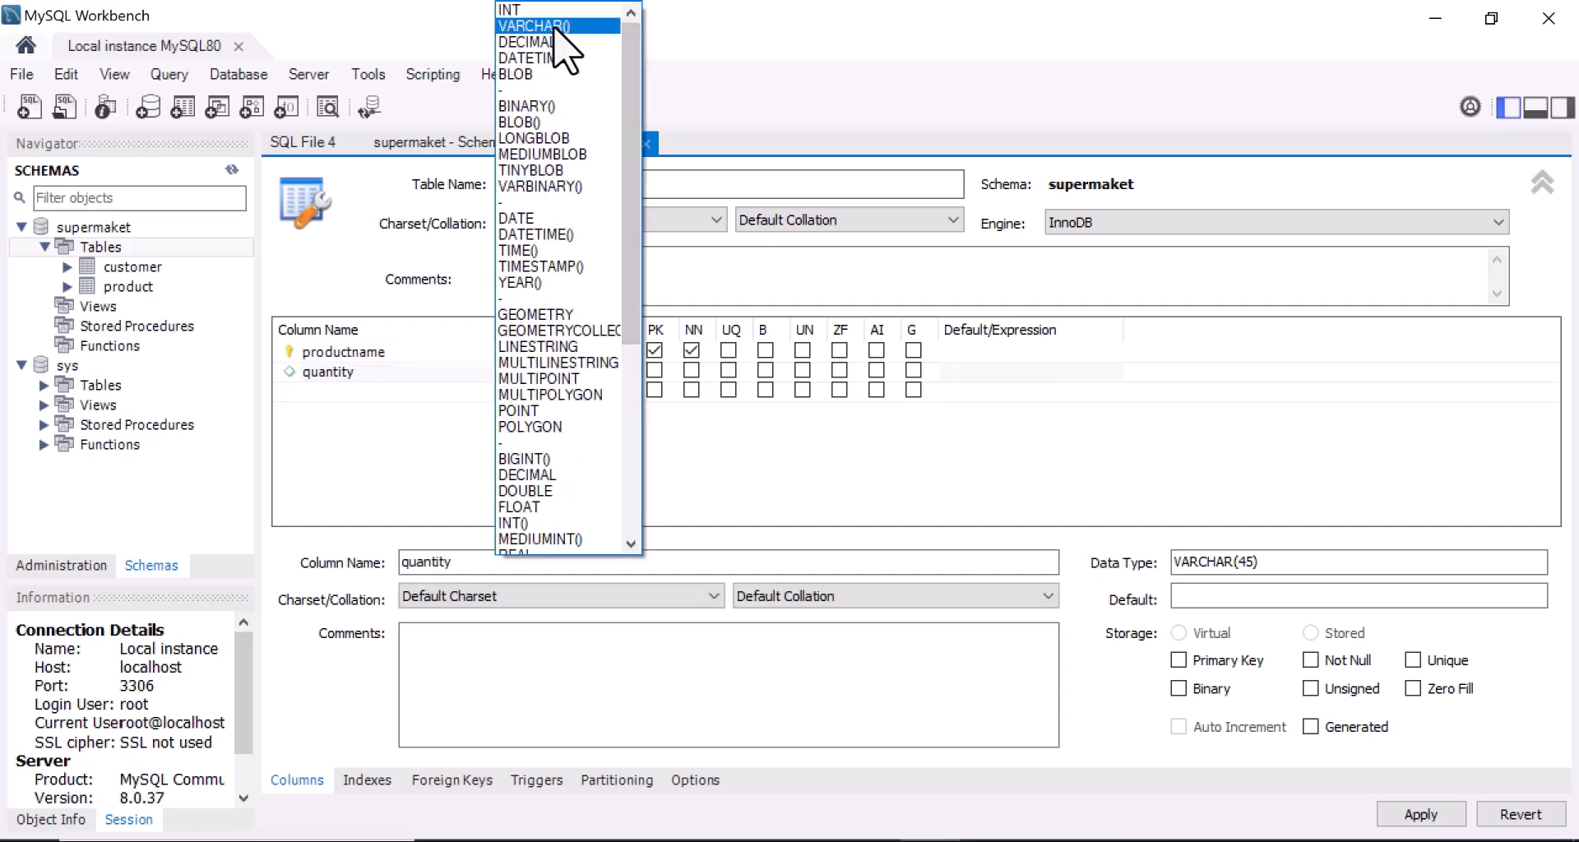
pyautogui.click(547, 6)
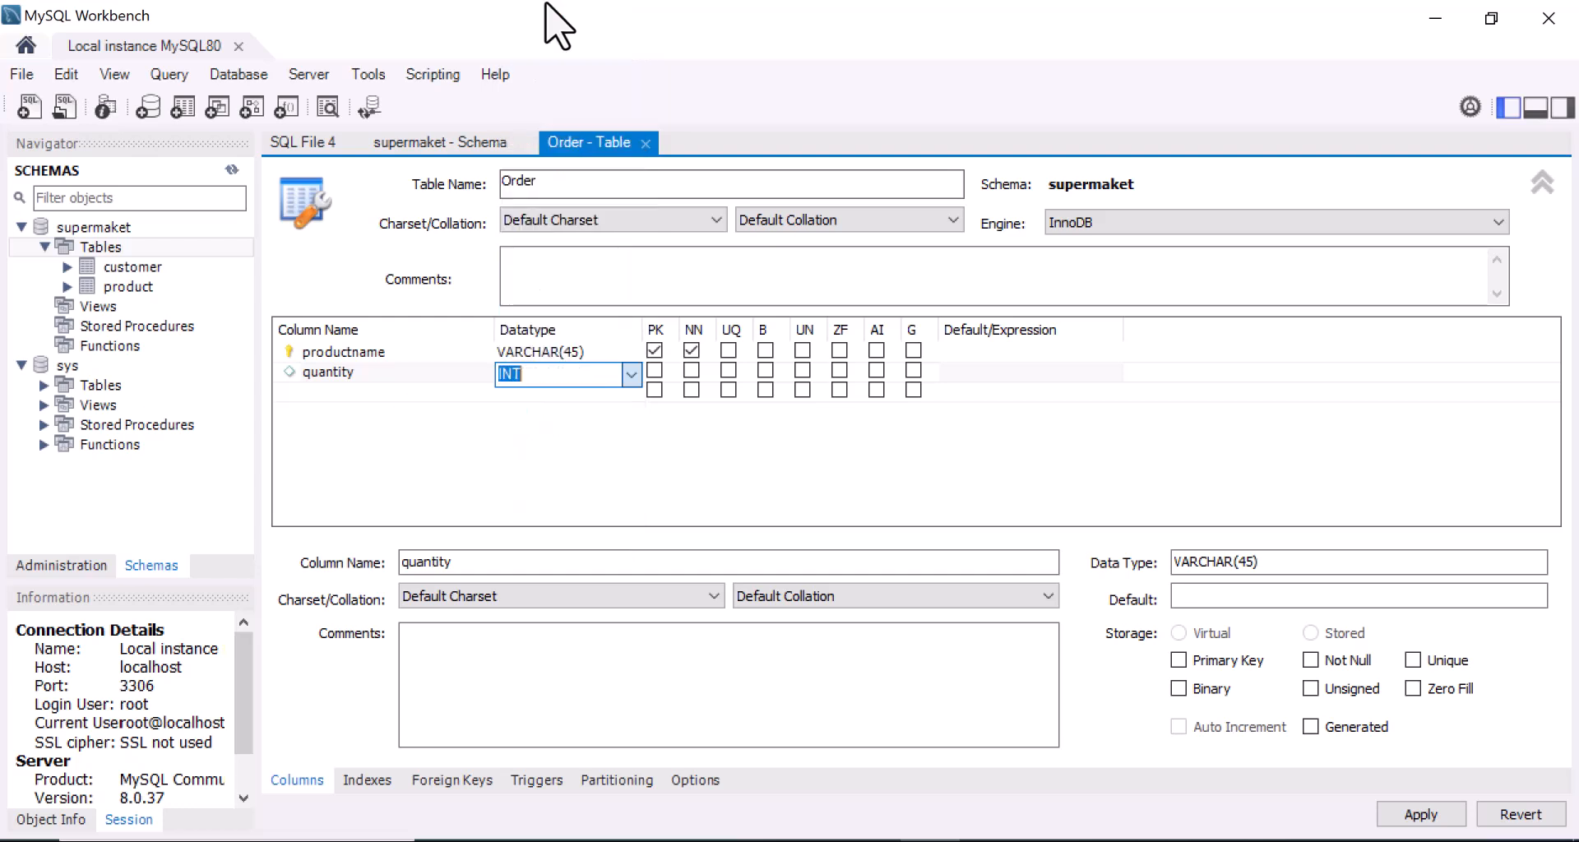
pyautogui.click(692, 370)
pyautogui.click(314, 392)
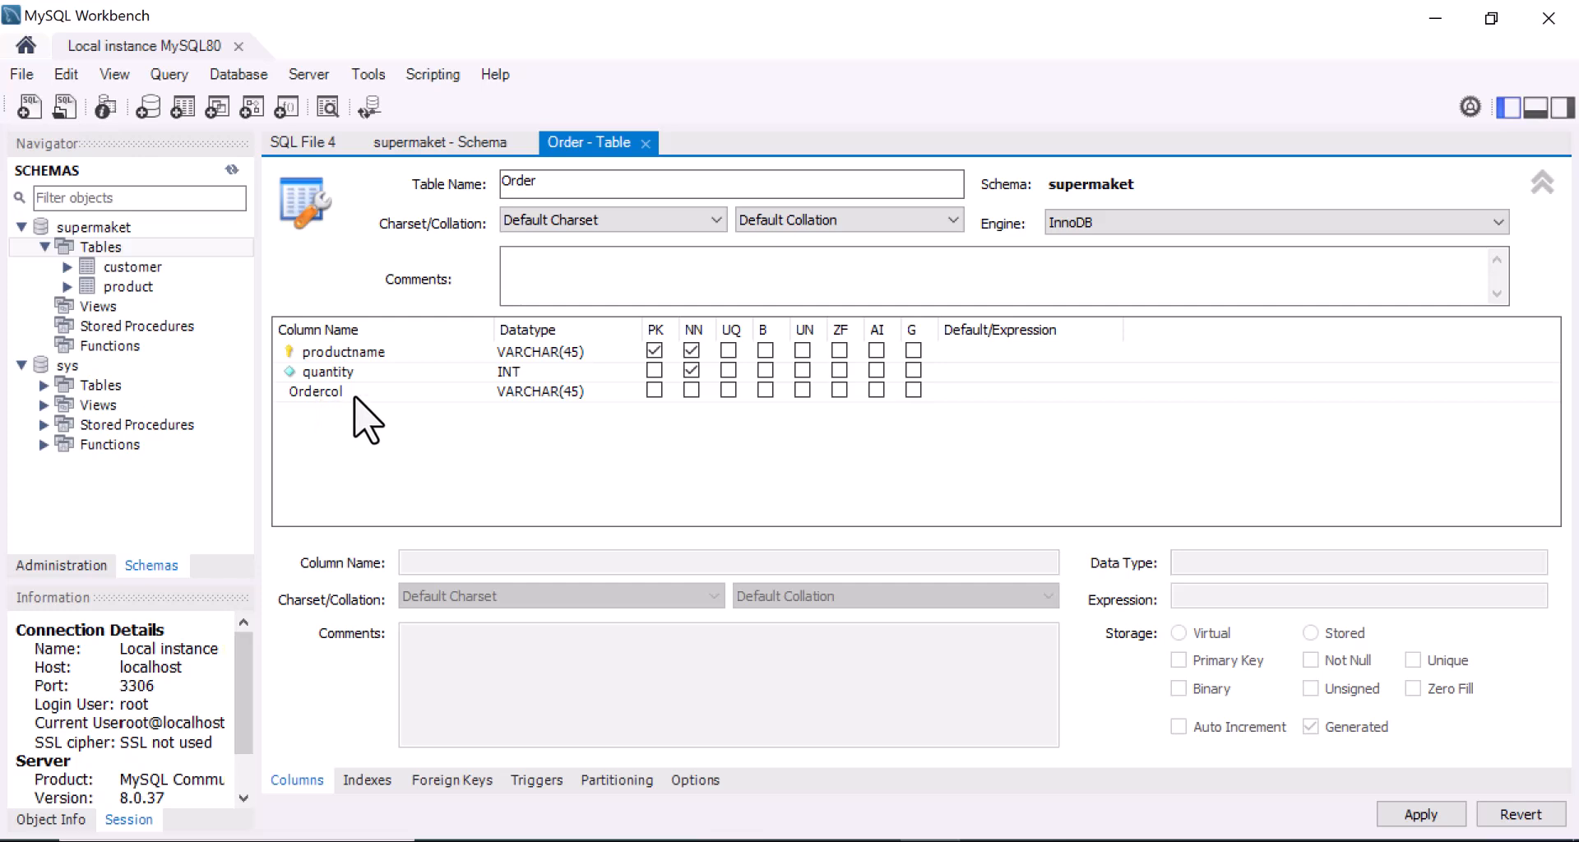
# Rename the placeholder column to price_unit, typed FLOAT and marked not null.
pyautogui.click(355, 394)
pyautogui.click(355, 393)
pyautogui.press('BackSpace')
pyautogui.press('BackSpace')
pyautogui.press('BackSpace')
pyautogui.press('BackSpace')
pyautogui.press('BackSpace')
pyautogui.press('BackSpace')
pyautogui.press('BackSpace')
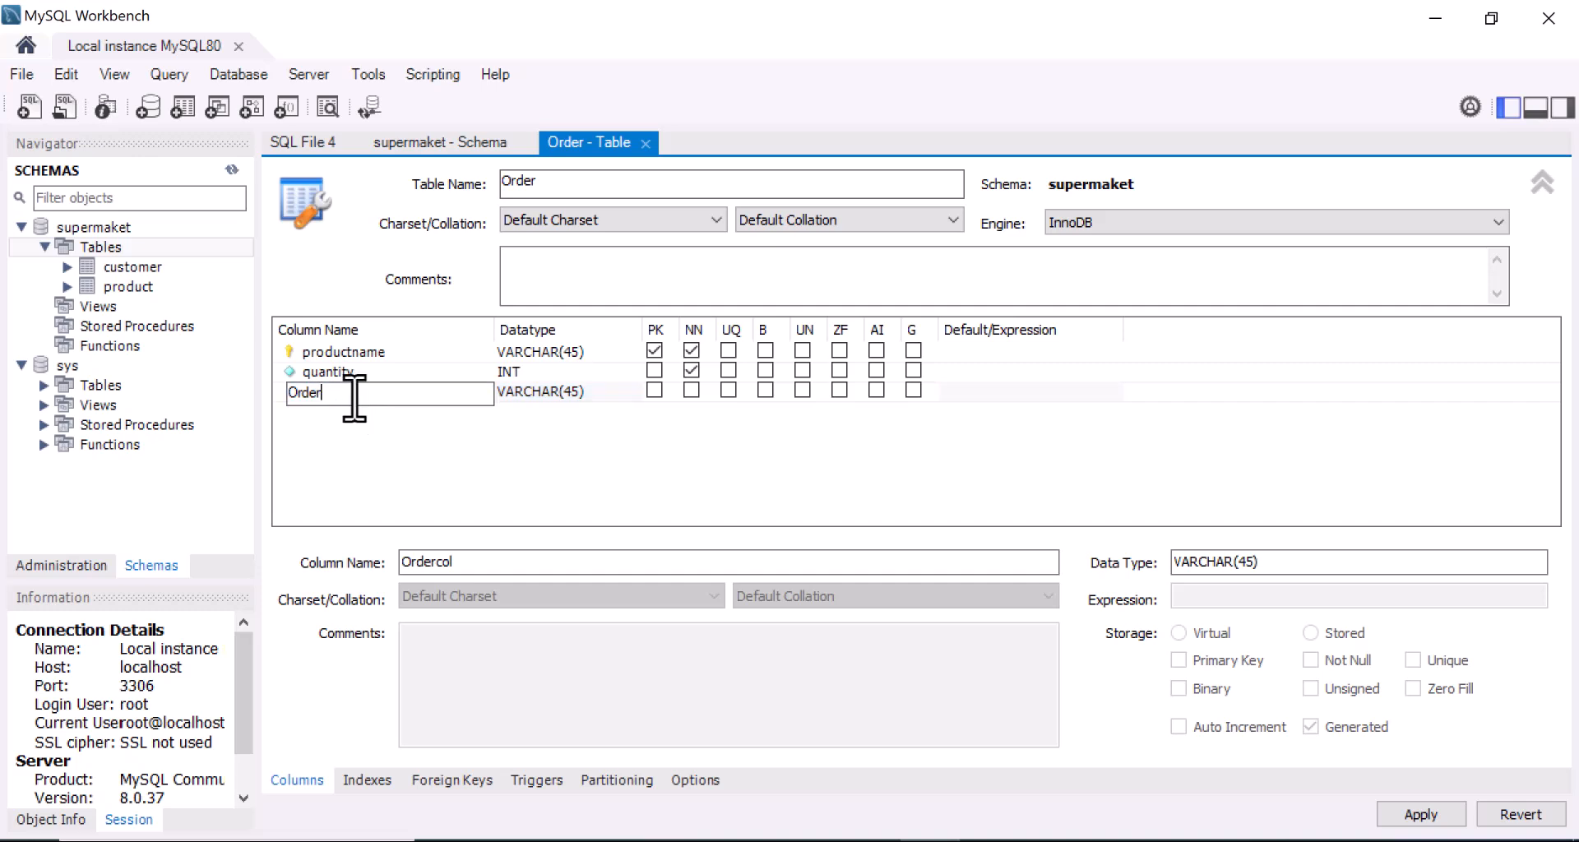
pyautogui.press('BackSpace')
pyautogui.write('price_unit')
pyautogui.press('Return')
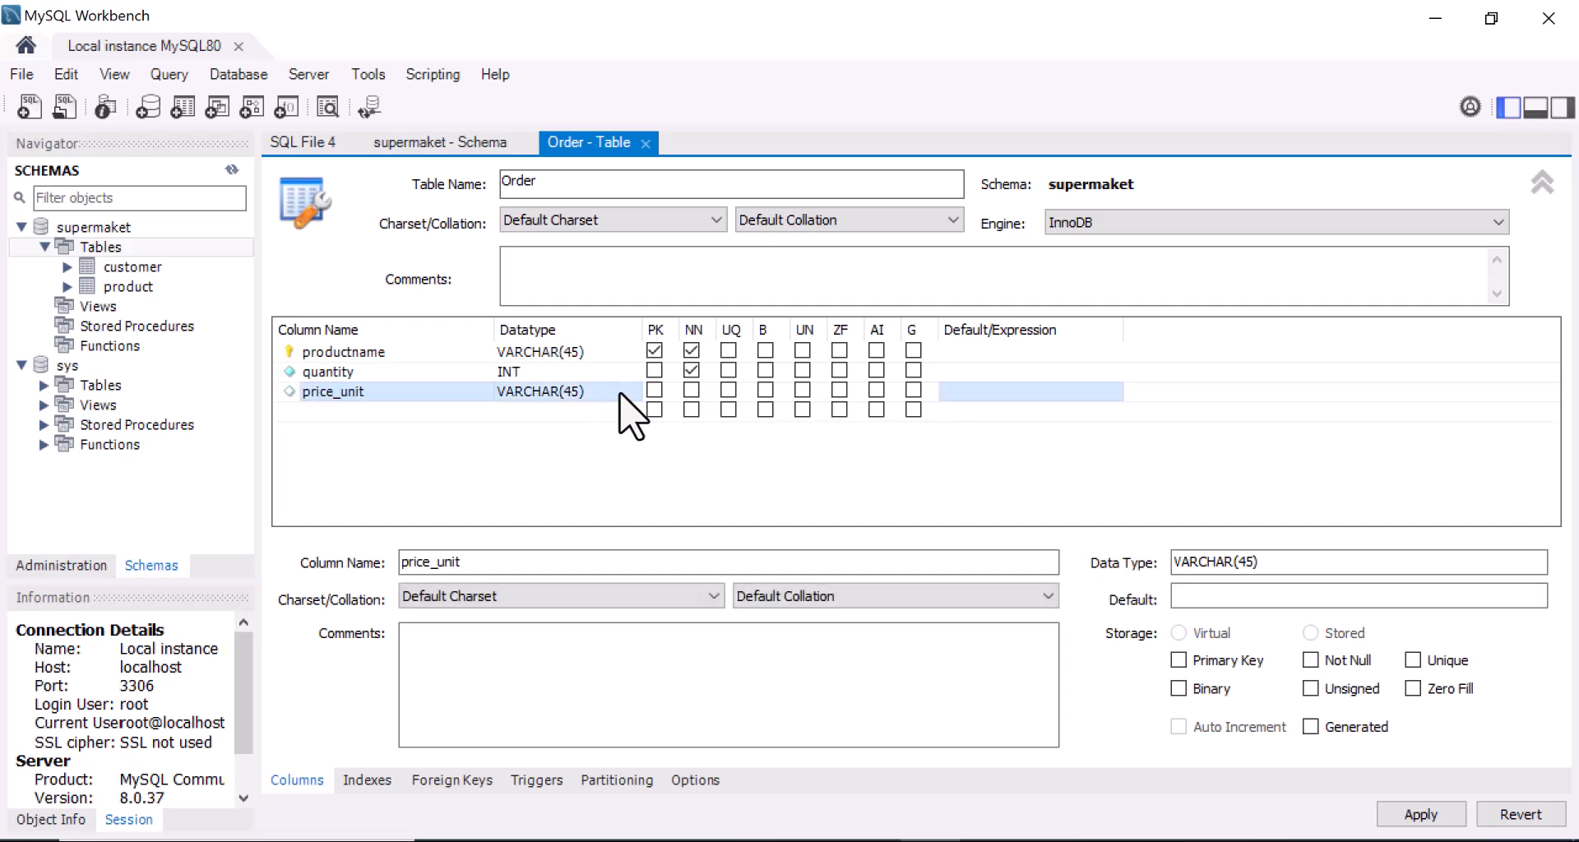
pyautogui.click(633, 392)
pyautogui.click(640, 391)
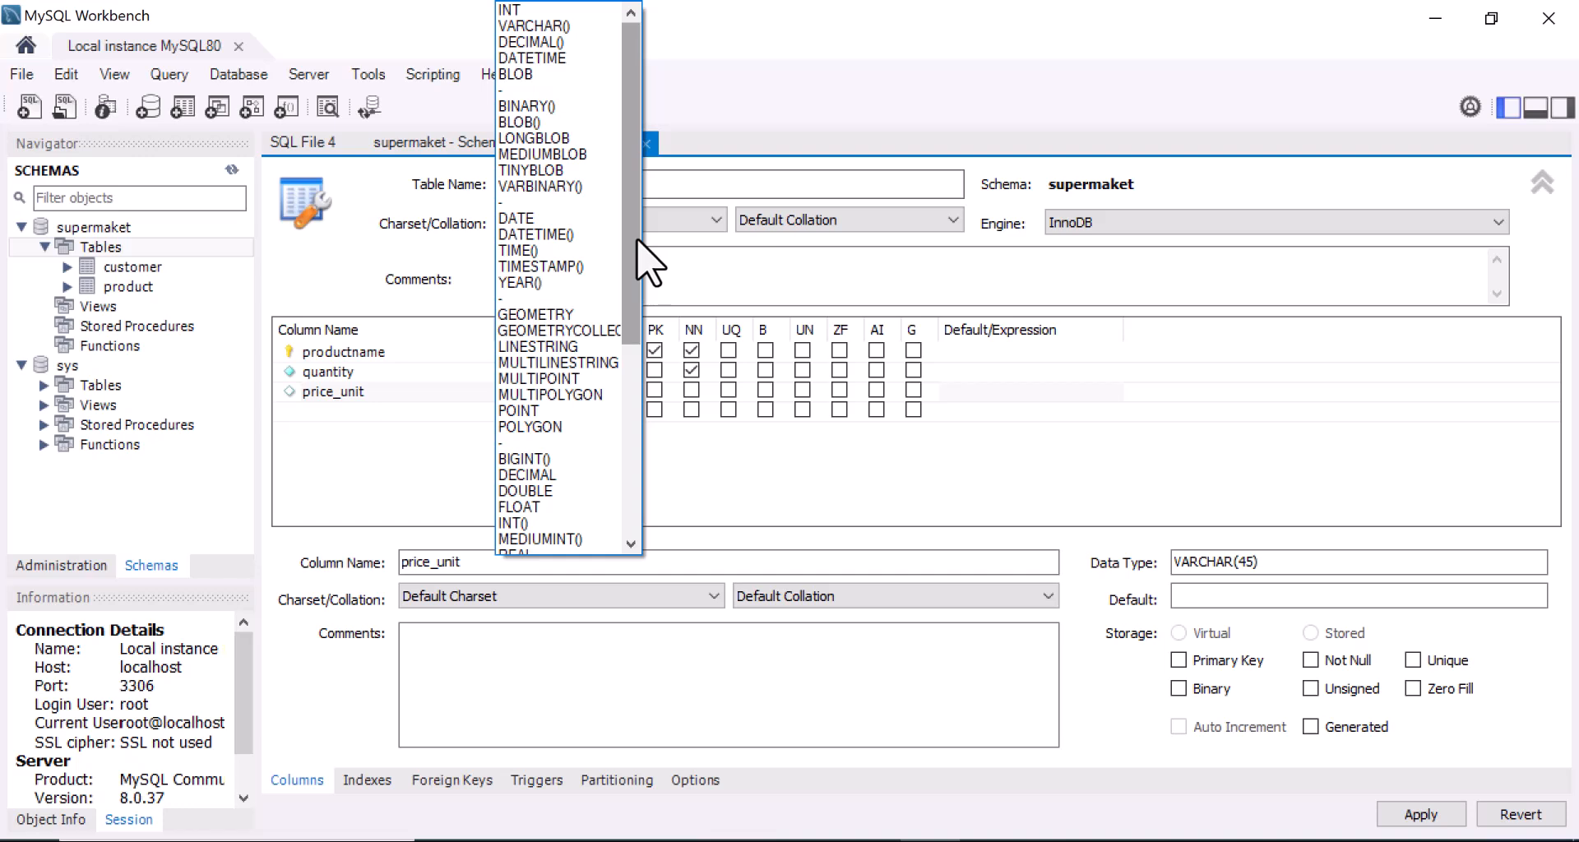
pyautogui.moveTo(638, 241); pyautogui.dragTo(629, 344)
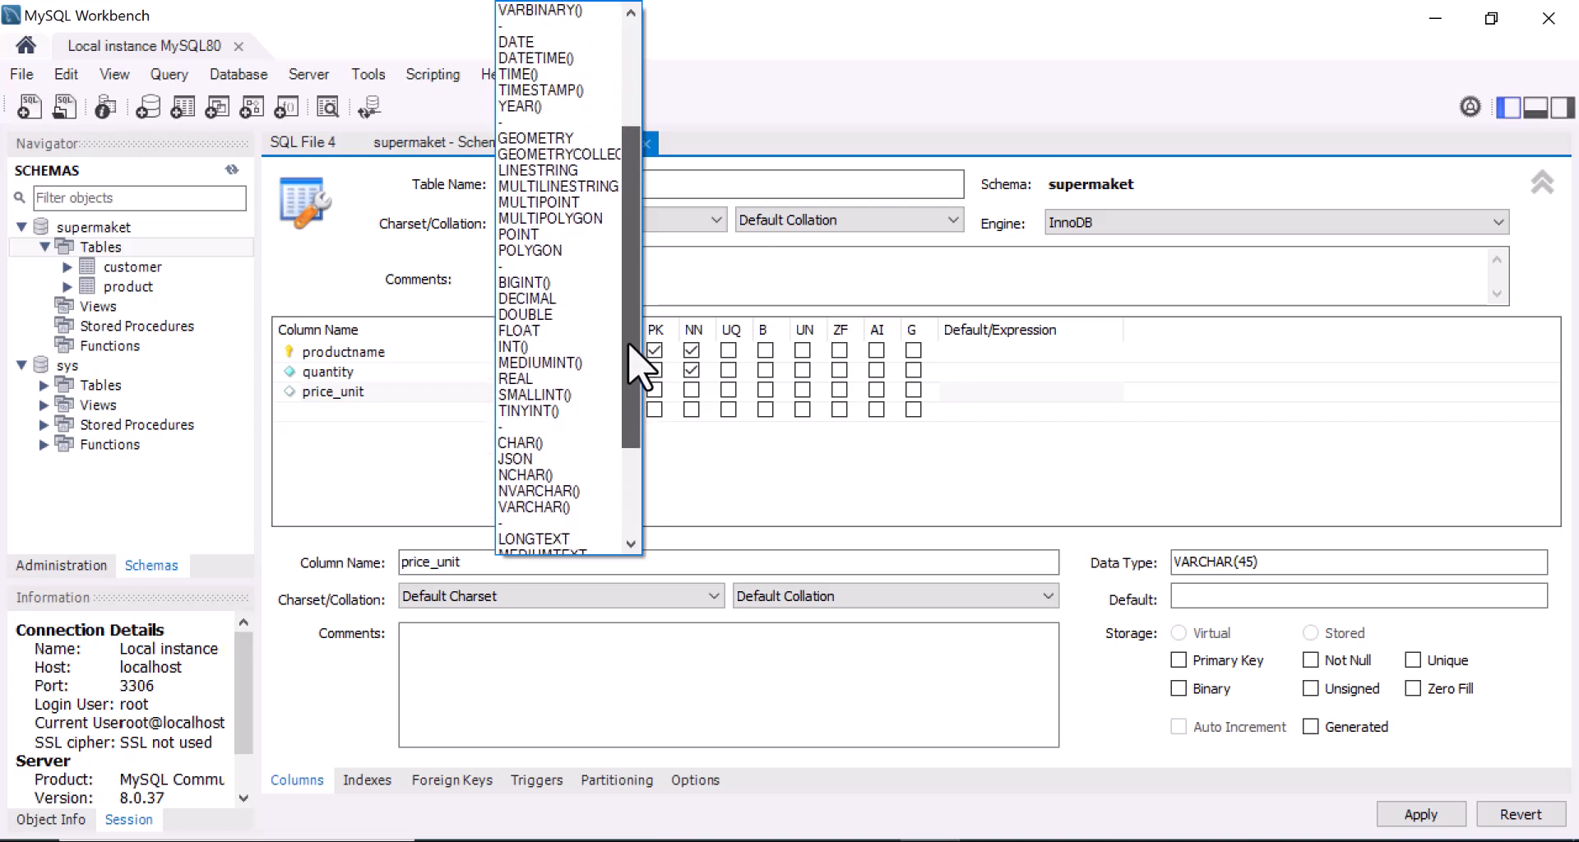
pyautogui.click(535, 332)
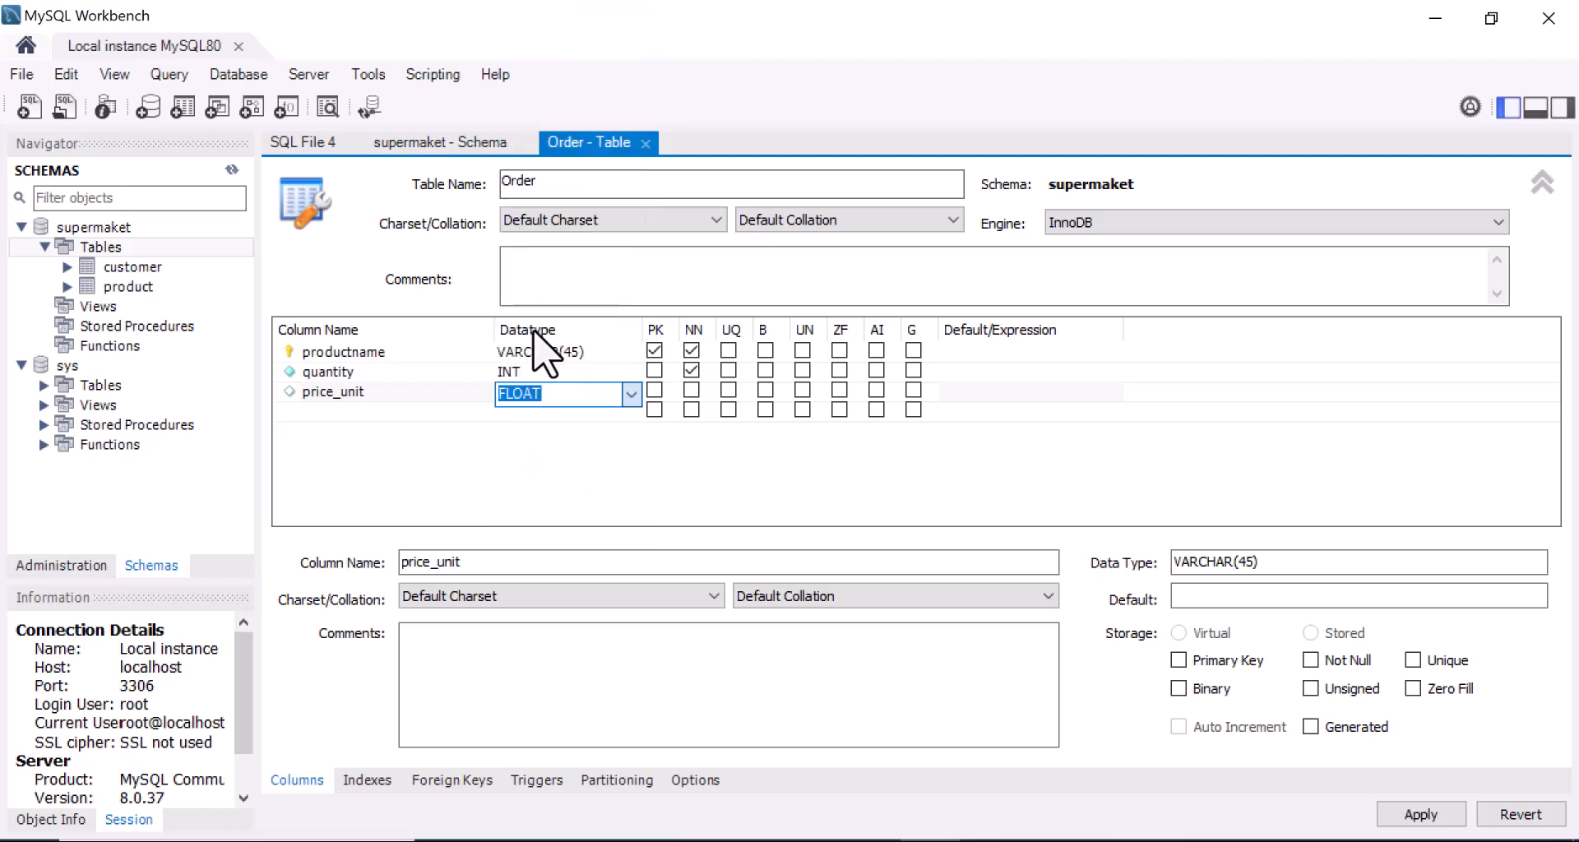
pyautogui.click(690, 393)
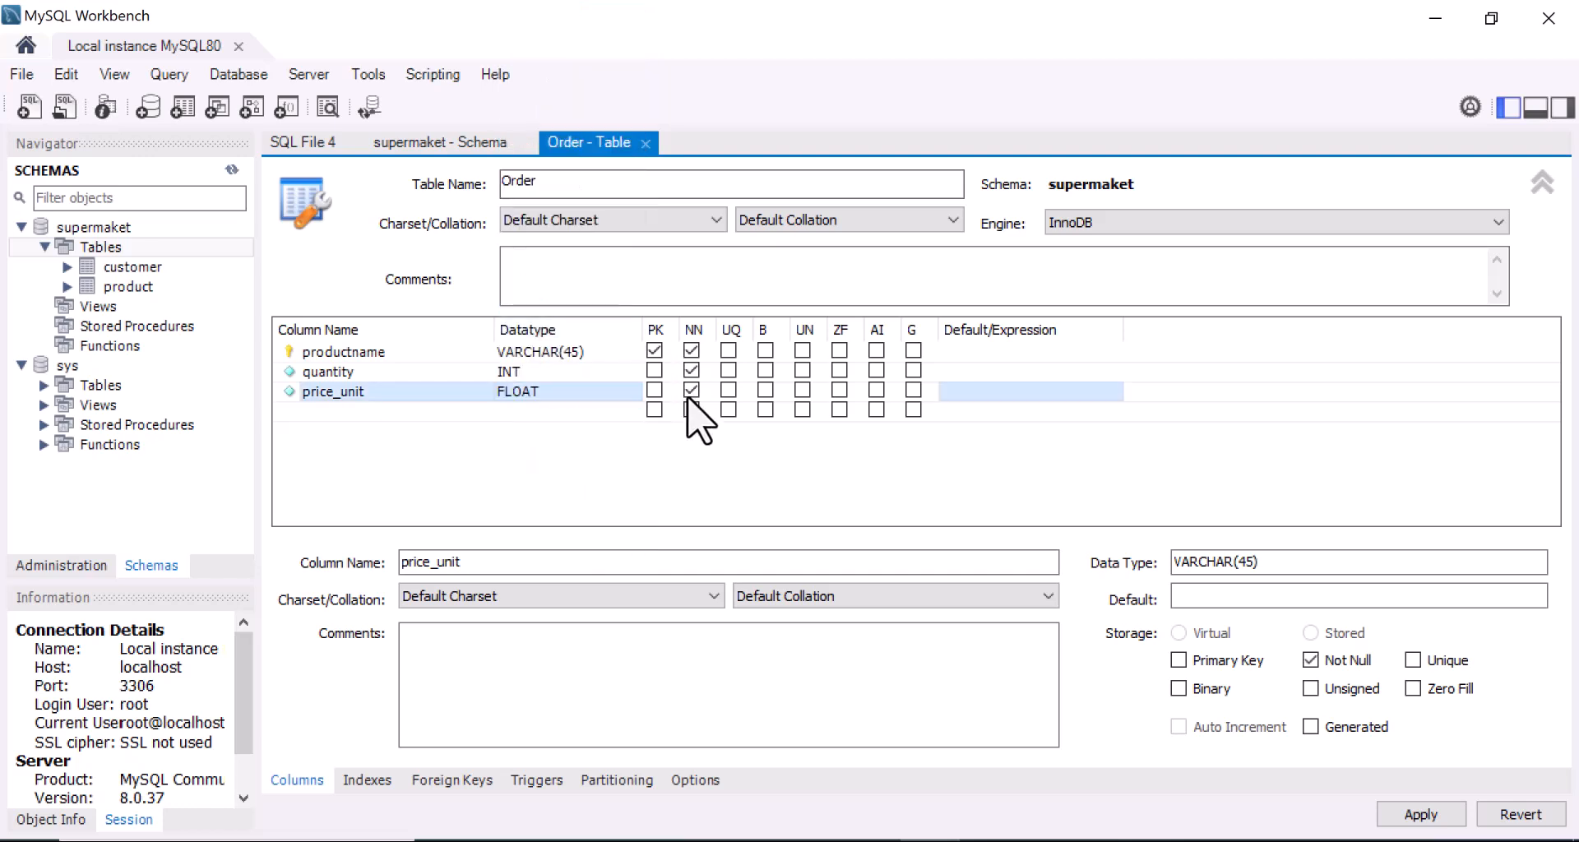
pyautogui.click(337, 412)
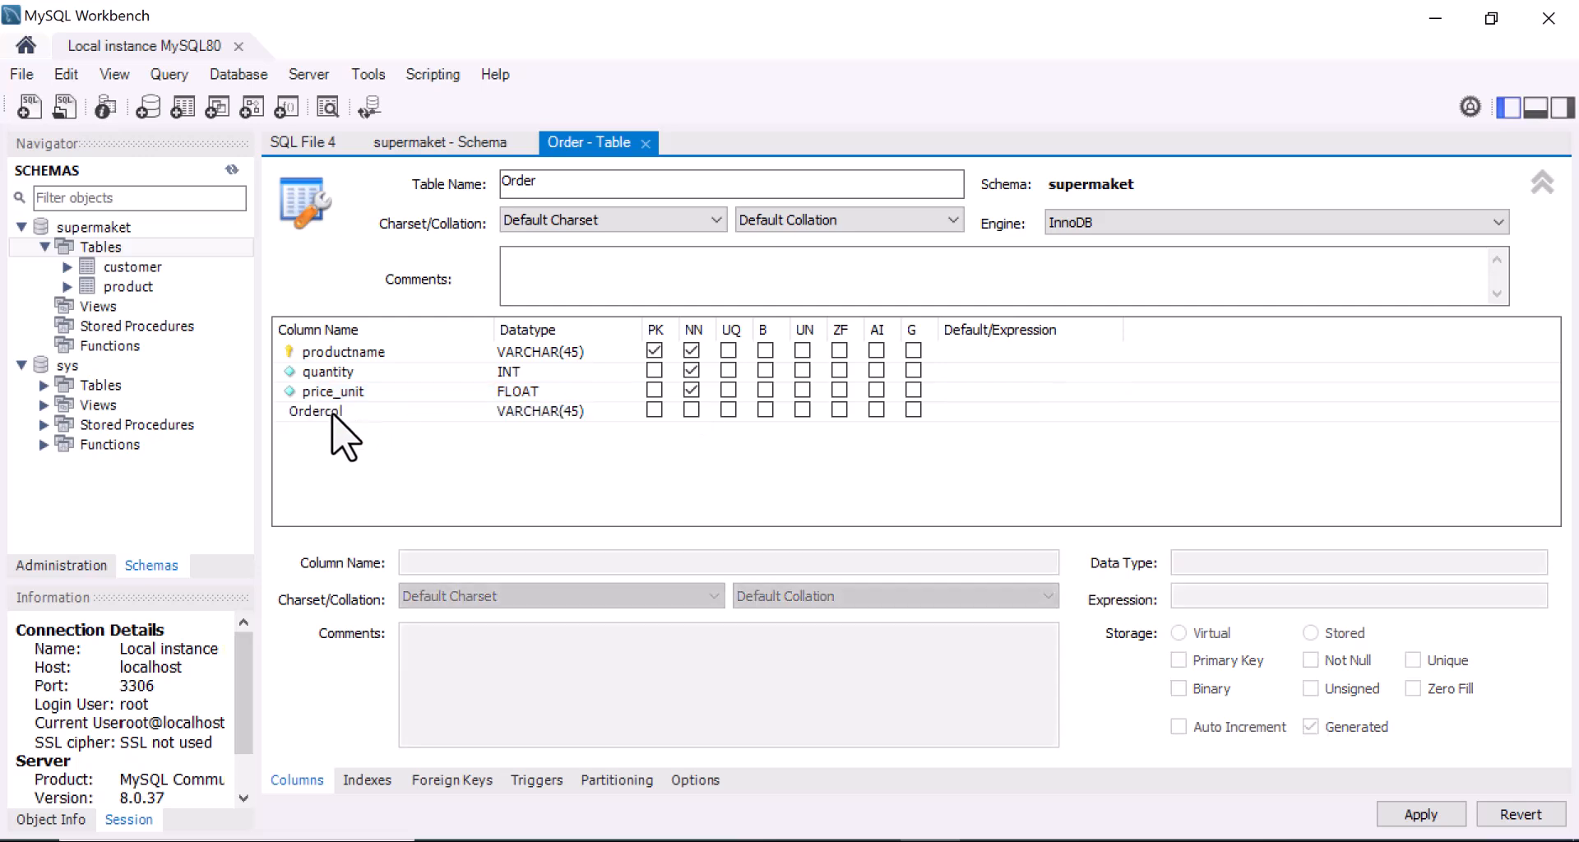
# Rename the placeholder column to total_unit_price.
pyautogui.click(354, 414)
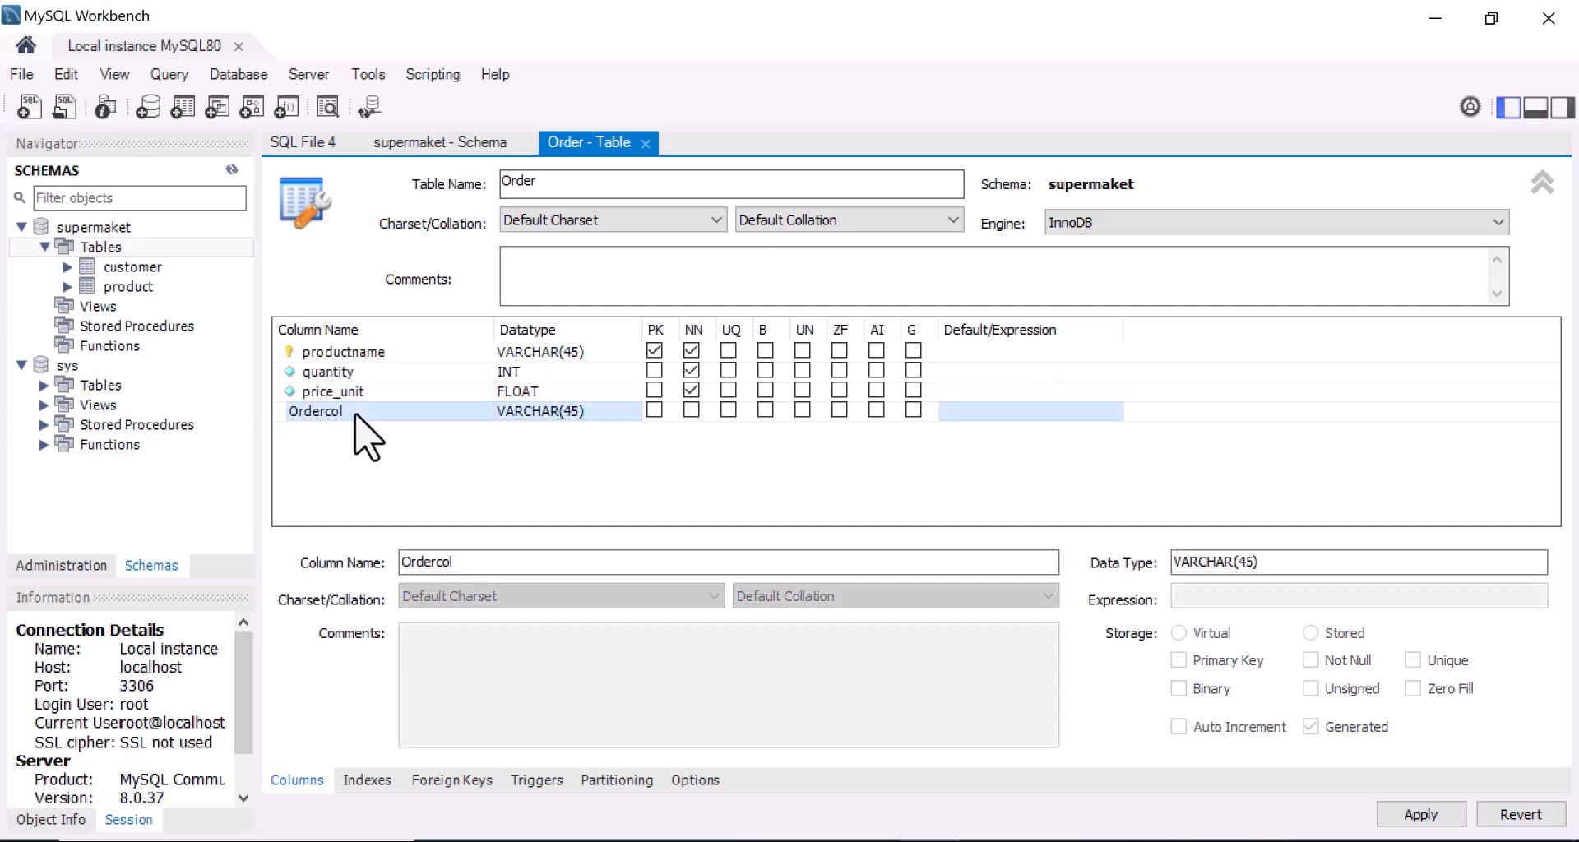
pyautogui.click(355, 414)
pyautogui.press('BackSpace')
pyautogui.write('total')
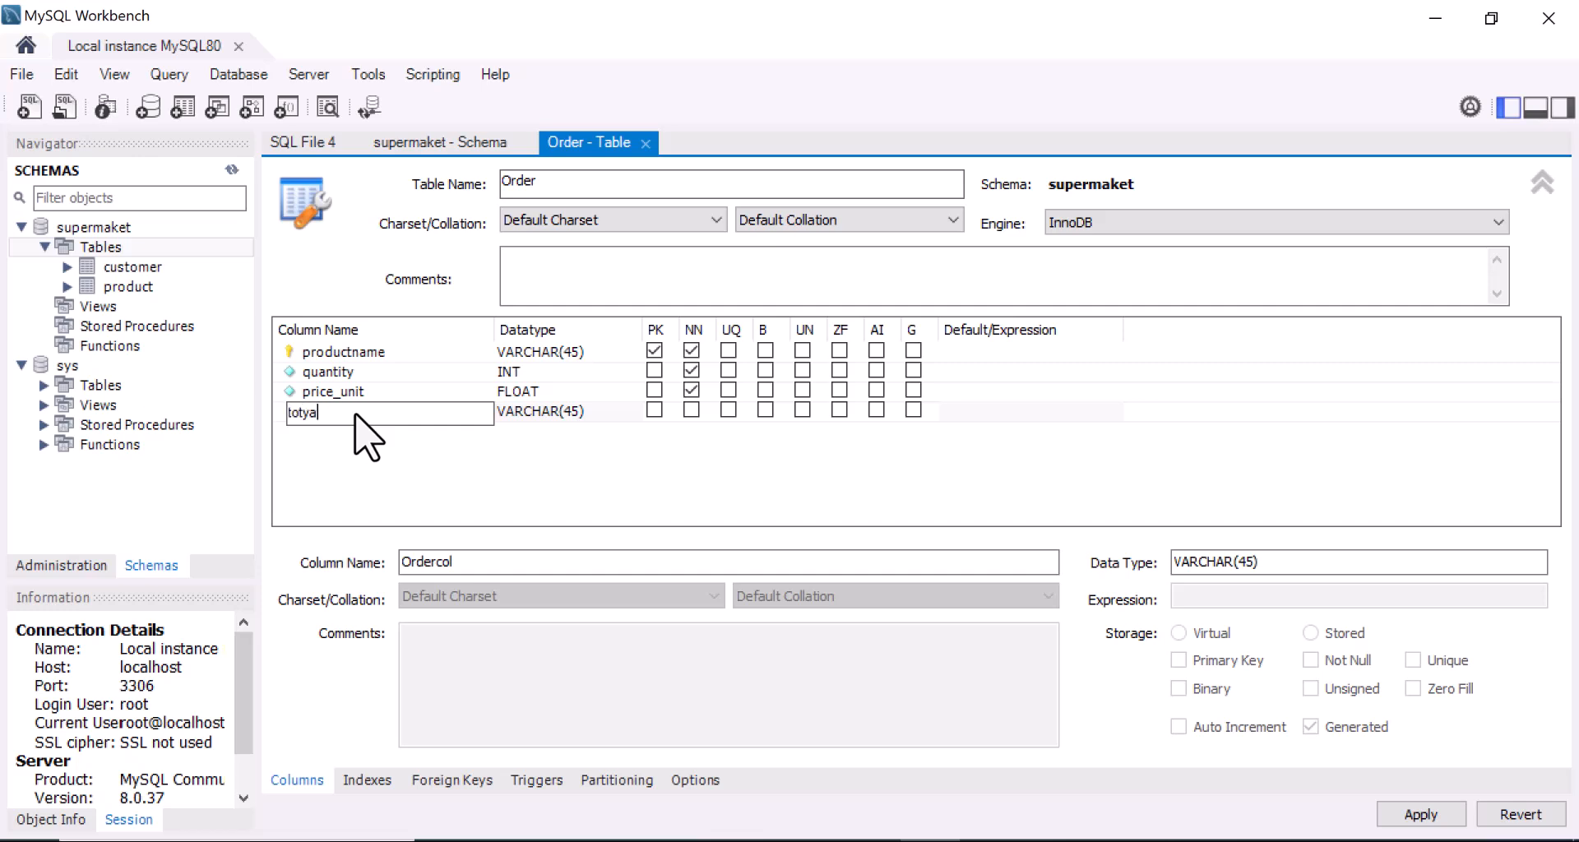
pyautogui.press('BackSpace')
pyautogui.press('BackSpace')
pyautogui.write('al')
pyautogui.write(' price')
pyautogui.press('BackSpace')
pyautogui.press('BackSpace')
pyautogui.press('BackSpace')
pyautogui.press('BackSpace')
pyautogui.press('BackSpace')
pyautogui.press('BackSpace')
pyautogui.write('_price')
pyautogui.press('BackSpace')
pyautogui.press('BackSpace')
pyautogui.press('BackSpace')
pyautogui.press('BackSpace')
pyautogui.press('BackSpace')
pyautogui.write('unit_price')
pyautogui.click(622, 410)
# Set total_unit_price's data type to DECIMAL and mark it not null.
pyautogui.click(622, 410)
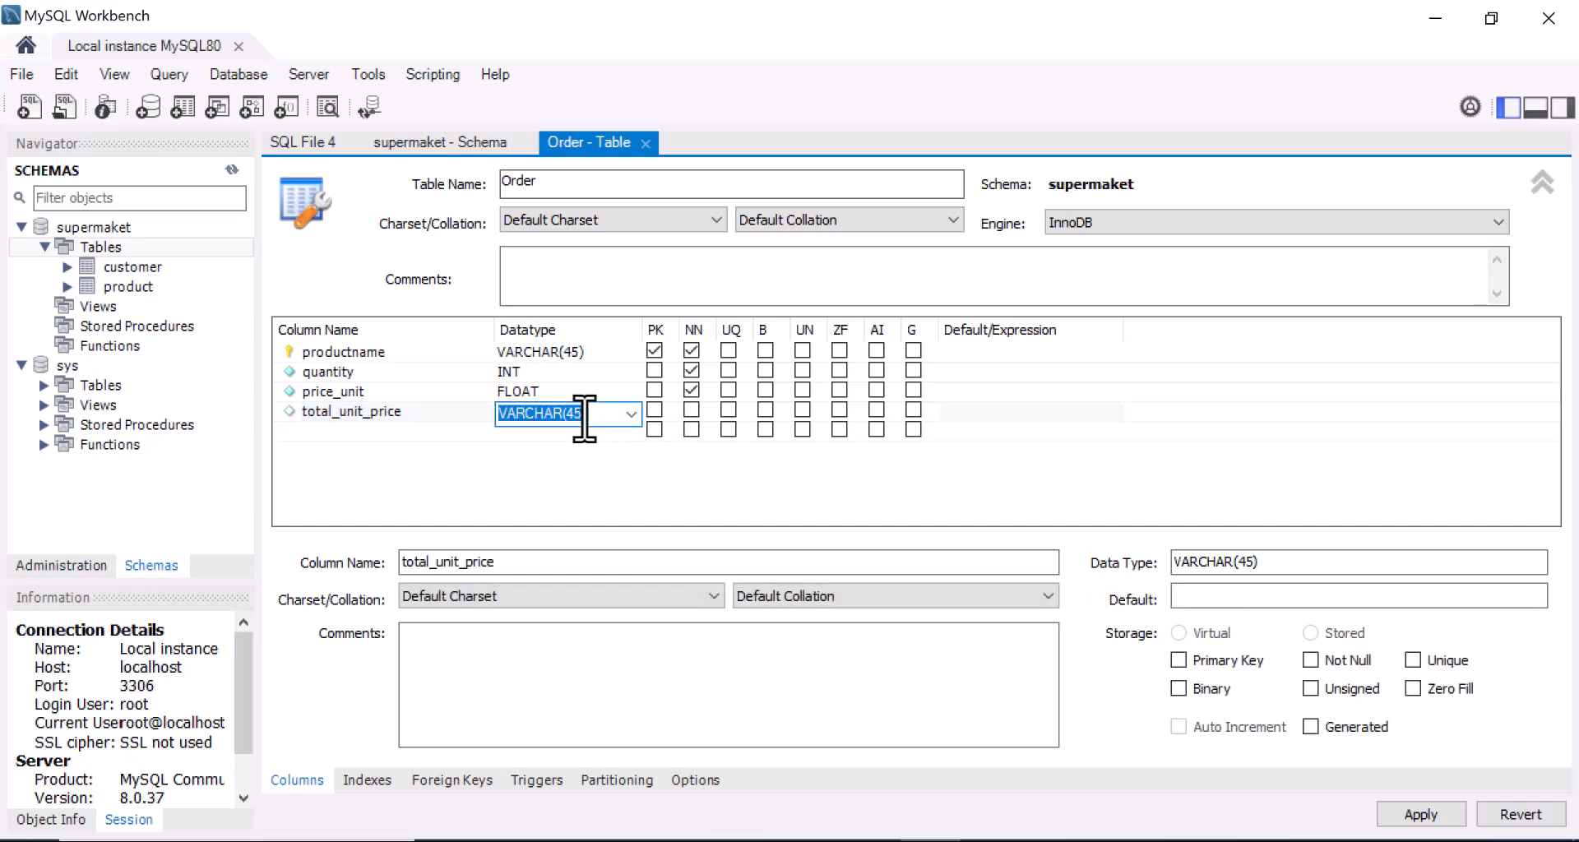
pyautogui.click(632, 412)
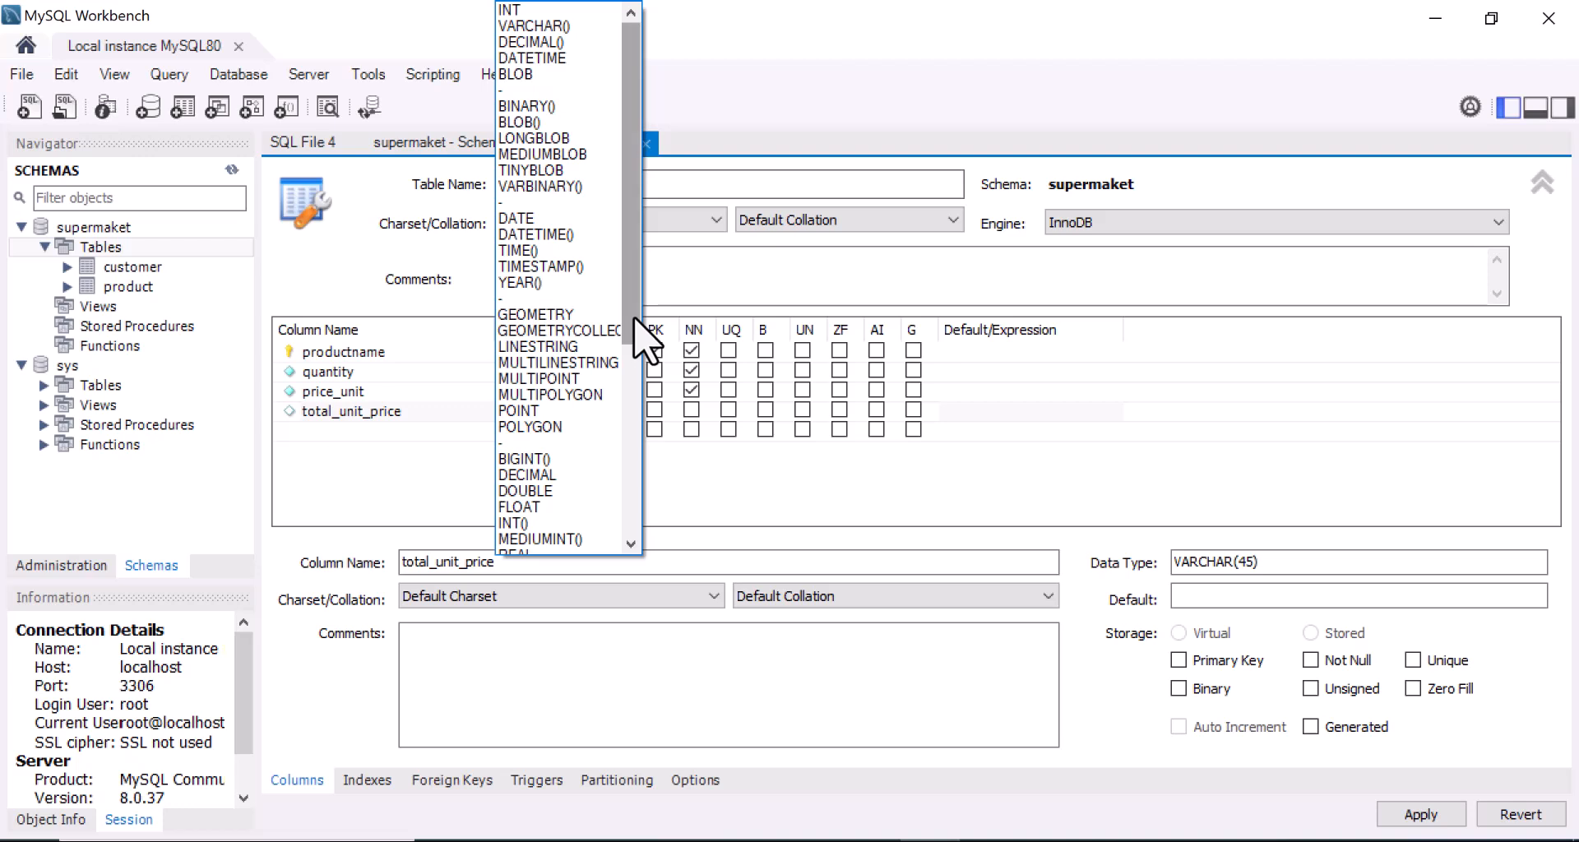
pyautogui.scroll(-2, 580, 379)
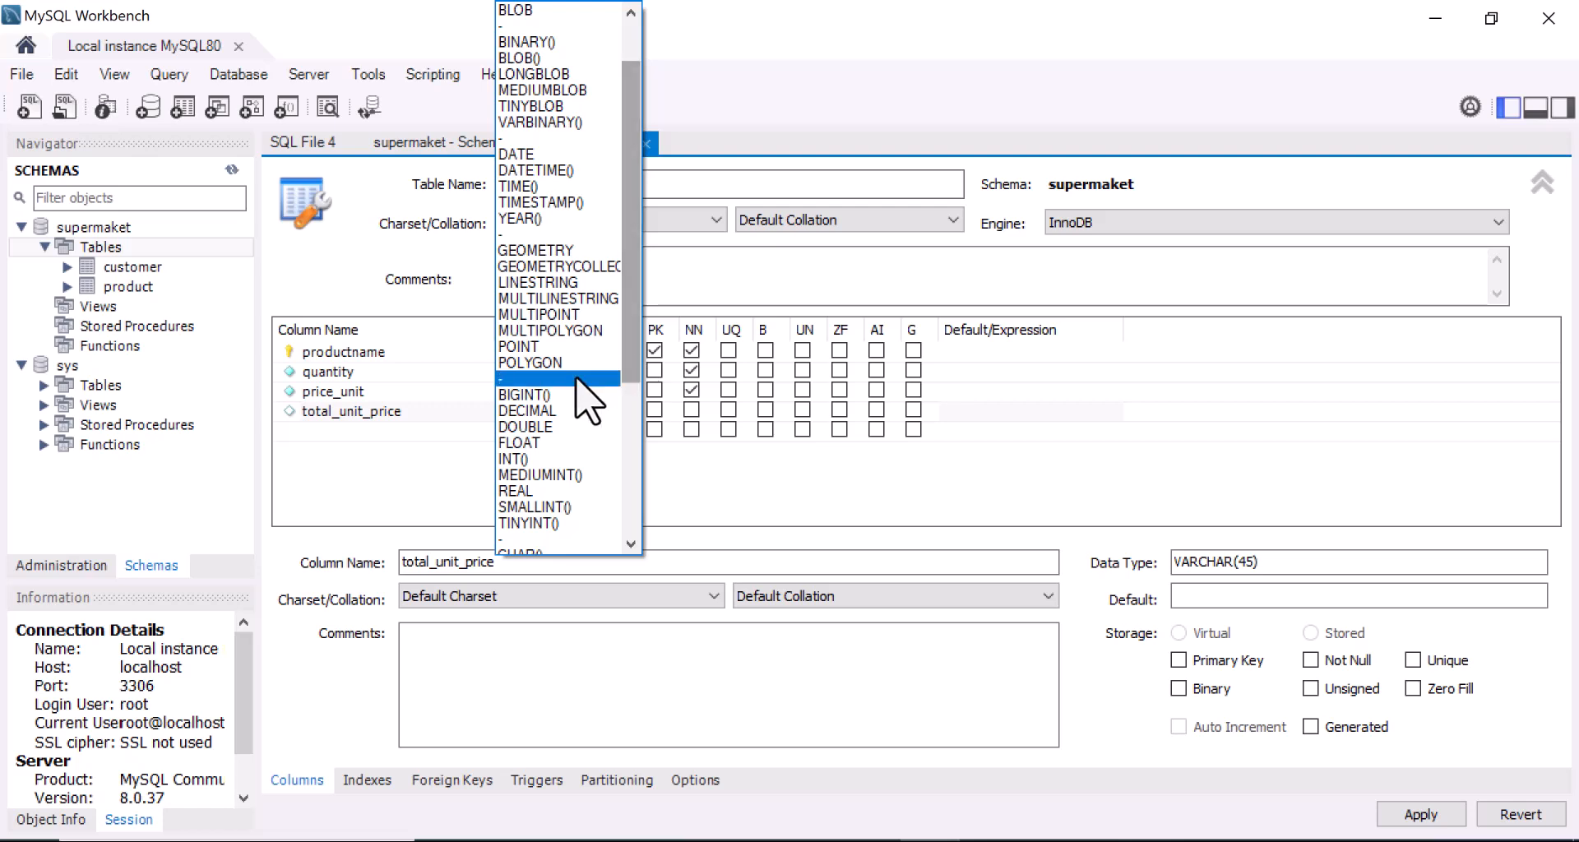
pyautogui.click(541, 411)
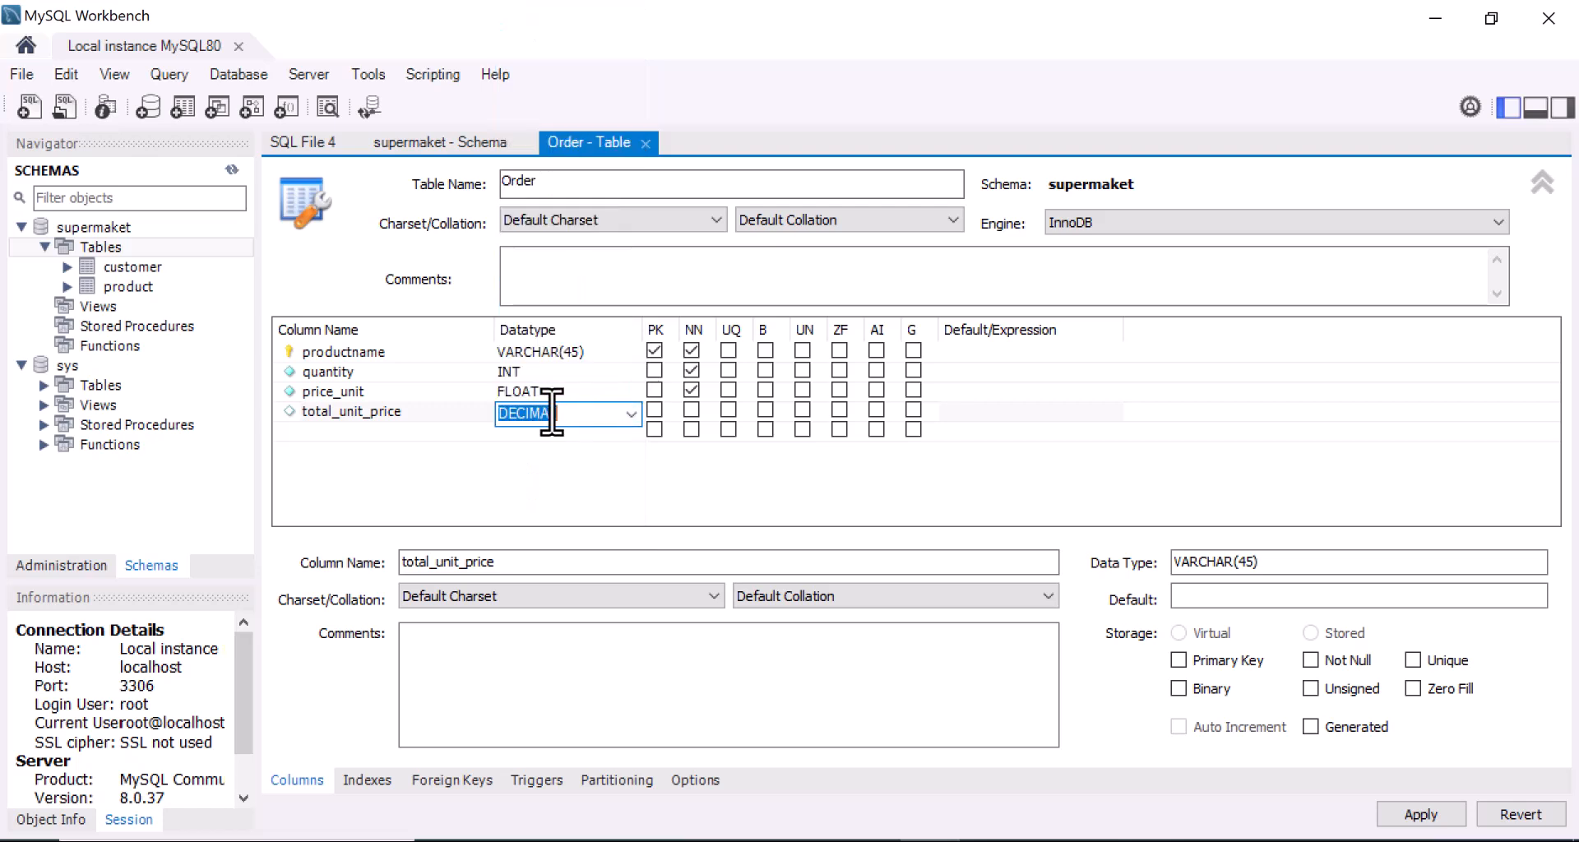
pyautogui.click(691, 410)
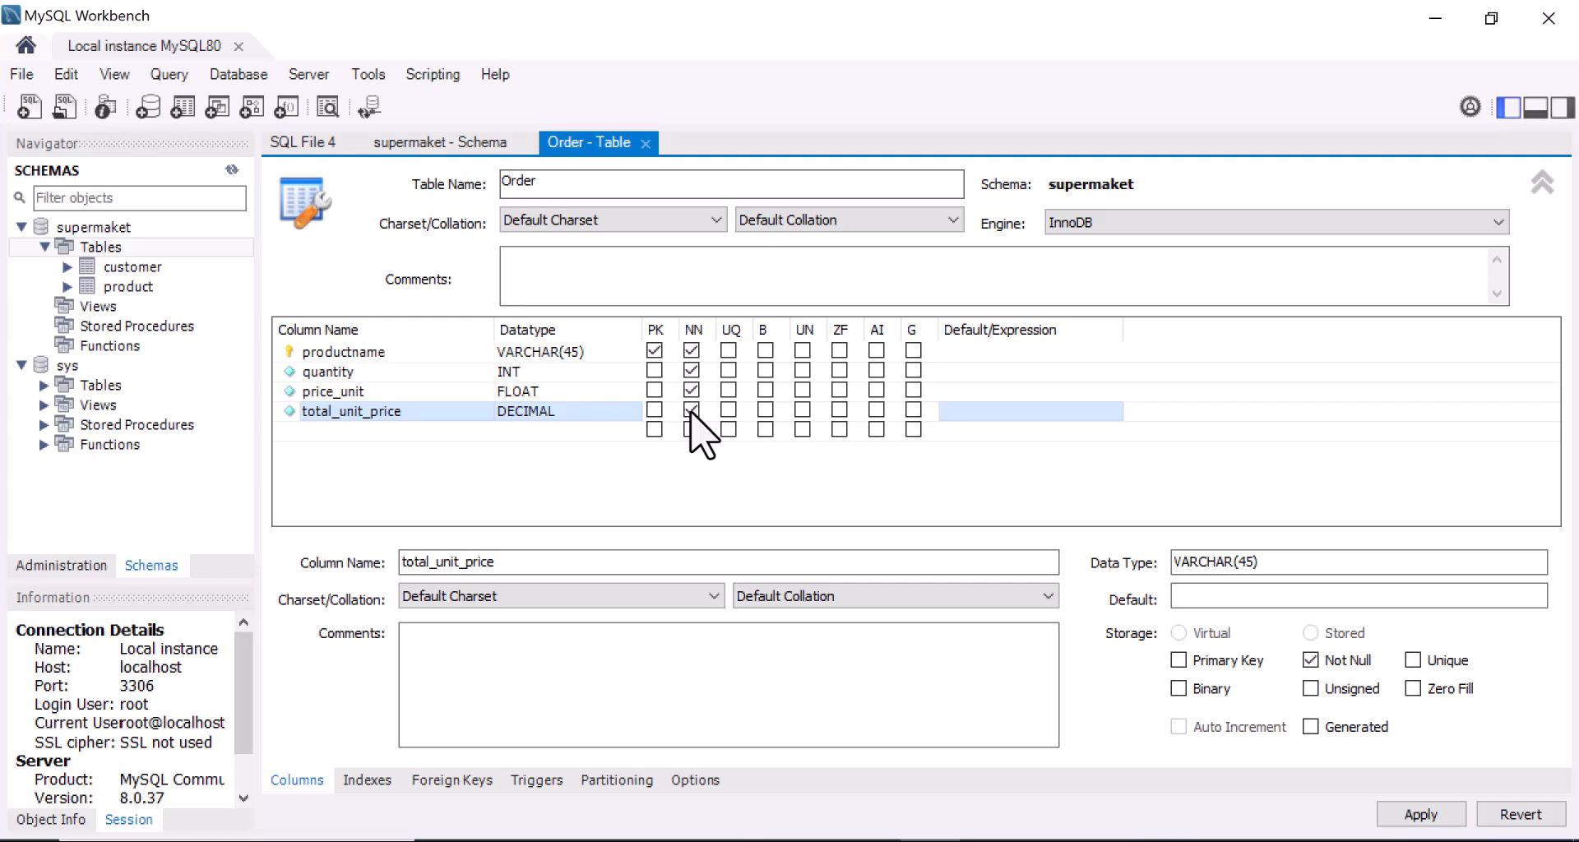
# Apply the Order table, accepting the lowercase name notice and running the CREATE TABLE script.
pyautogui.click(1410, 819)
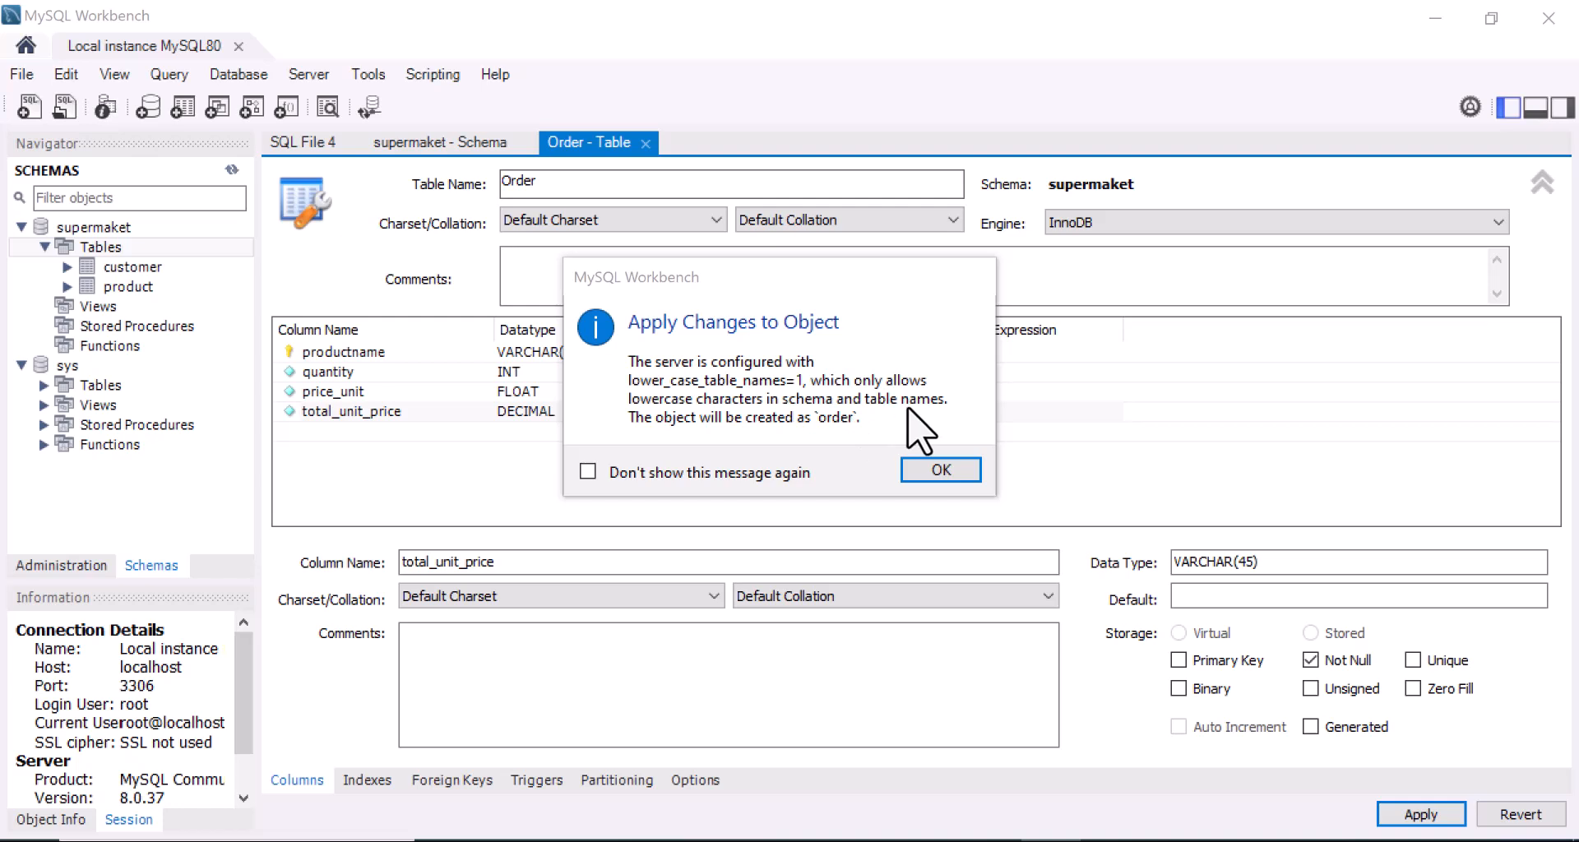
pyautogui.click(928, 474)
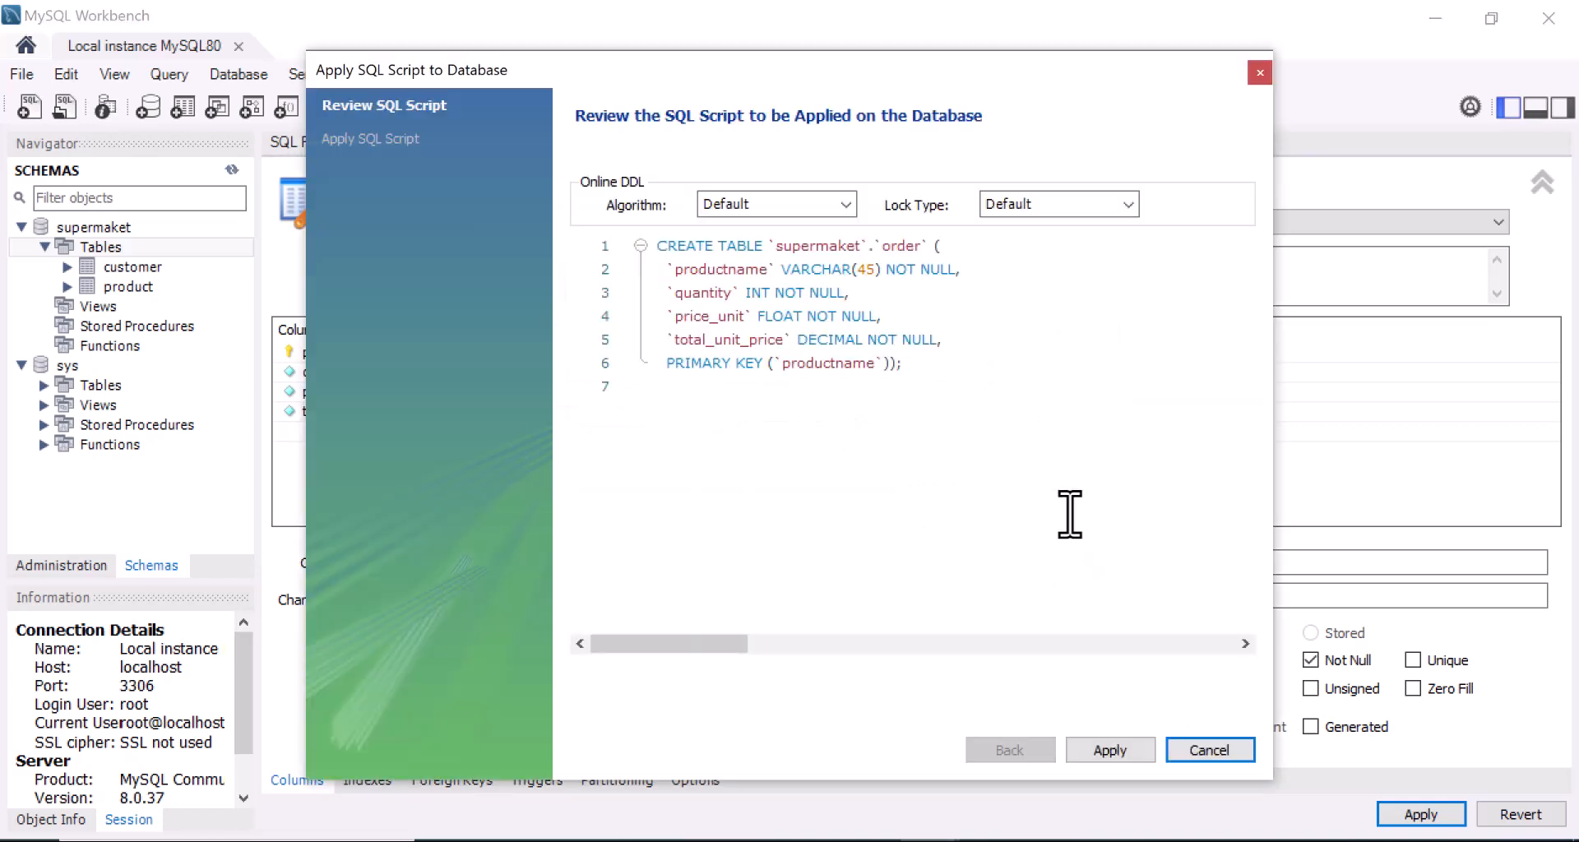
pyautogui.click(1124, 750)
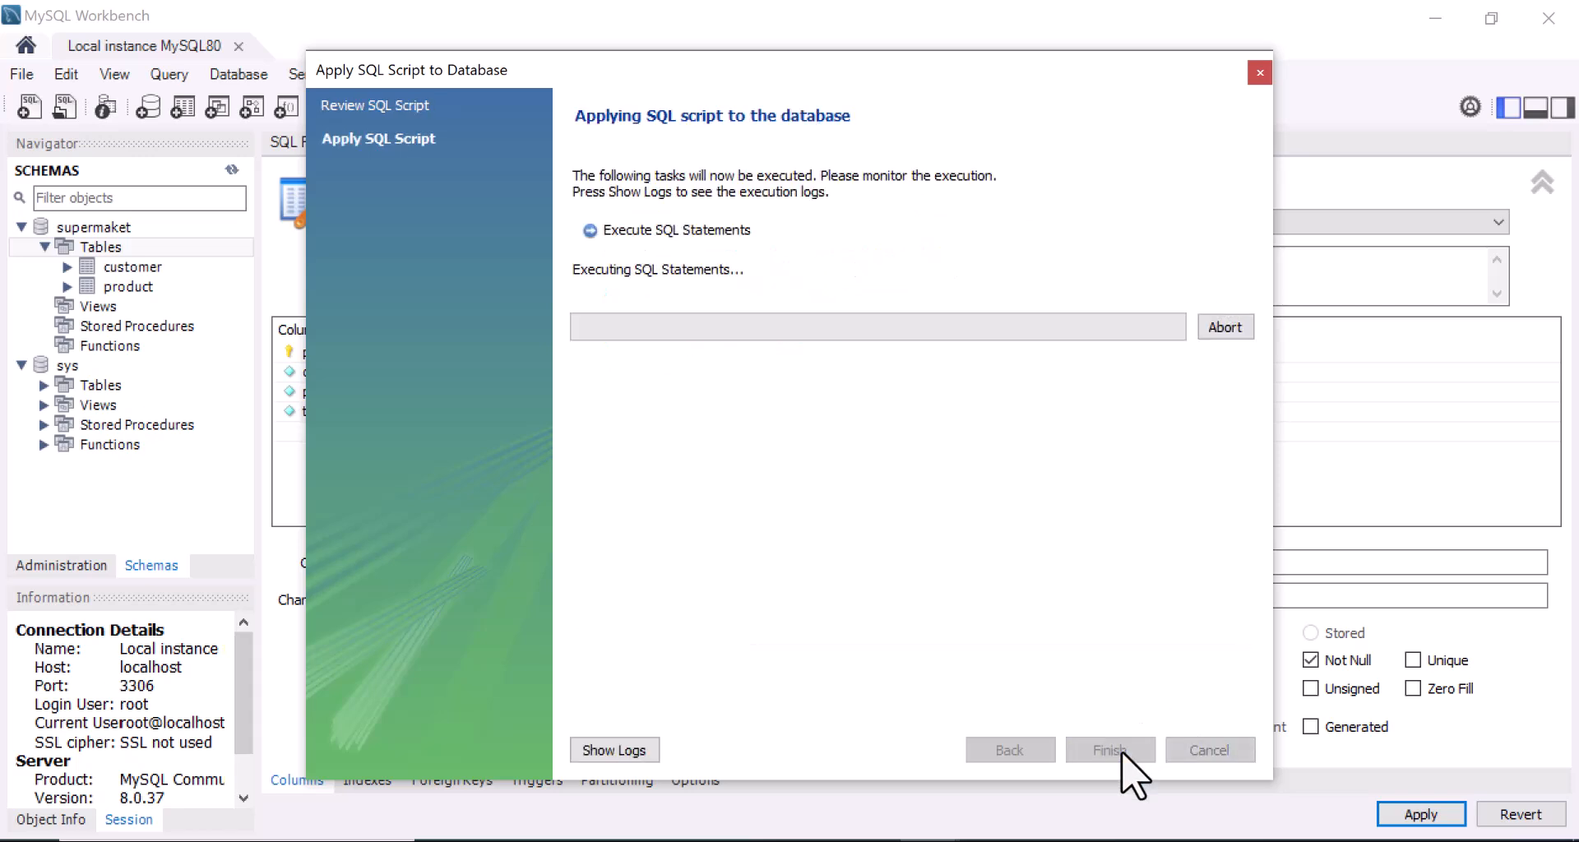
pyautogui.click(1110, 751)
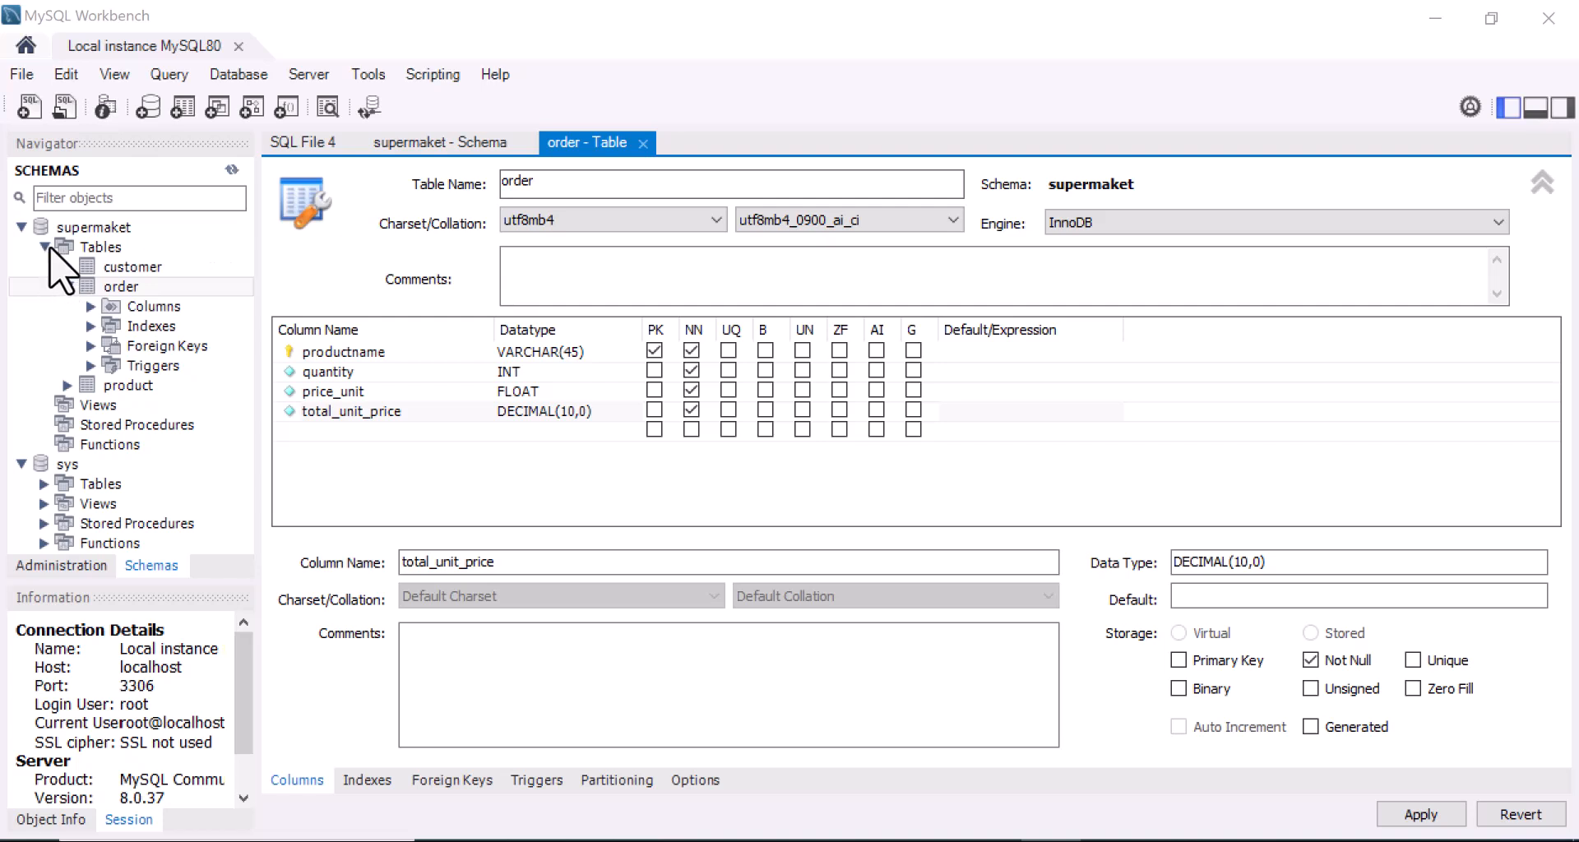
# Open the customer table's data grid via SELECT * FROM supermaket.customer.
pyautogui.click(67, 286)
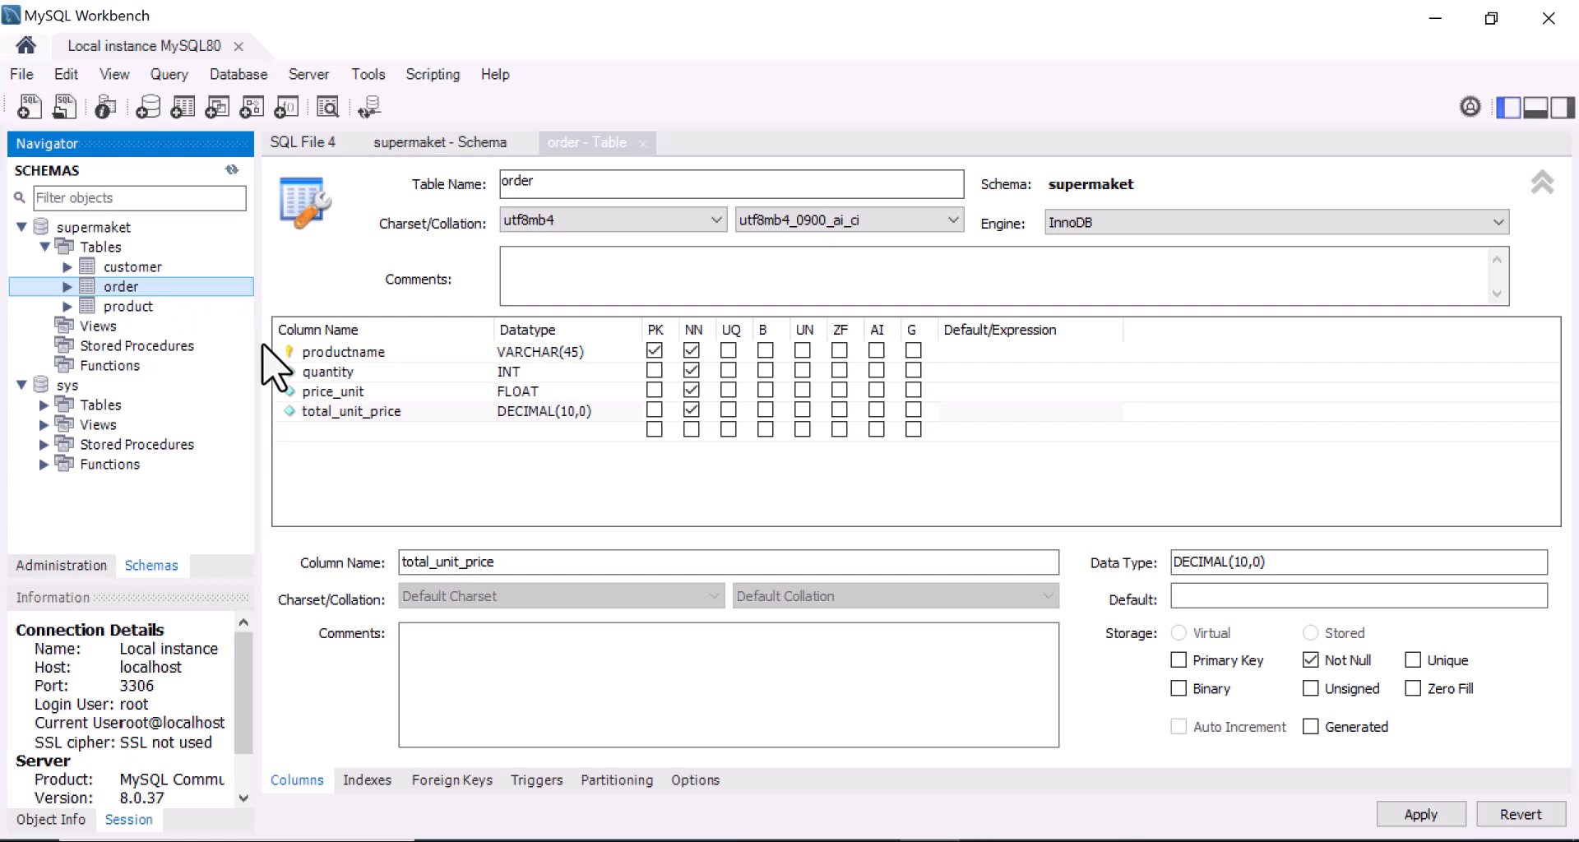
pyautogui.click(146, 273)
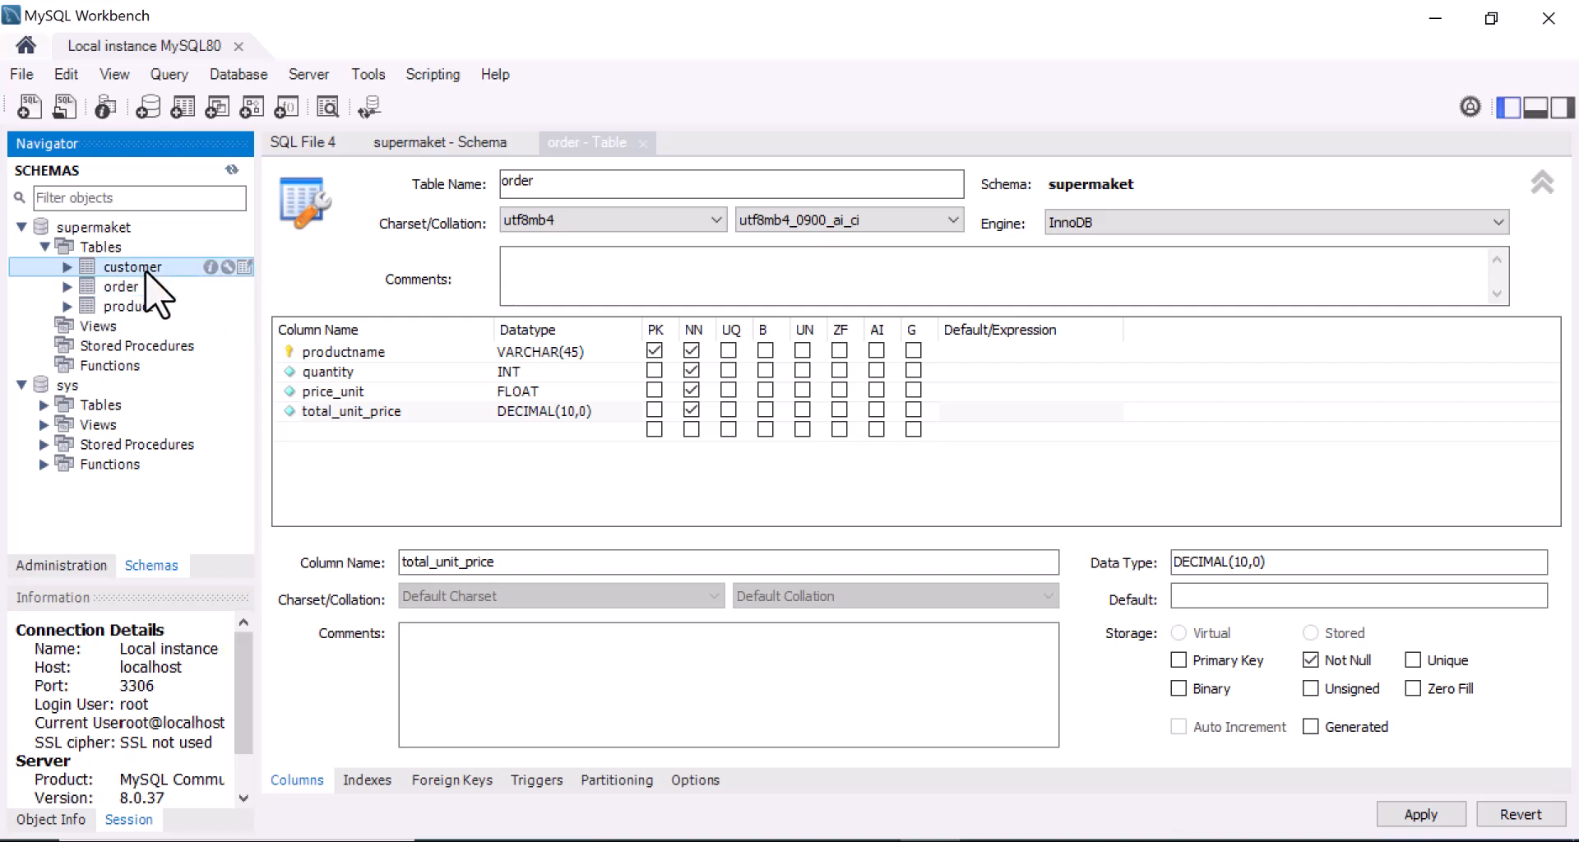
pyautogui.click(244, 267)
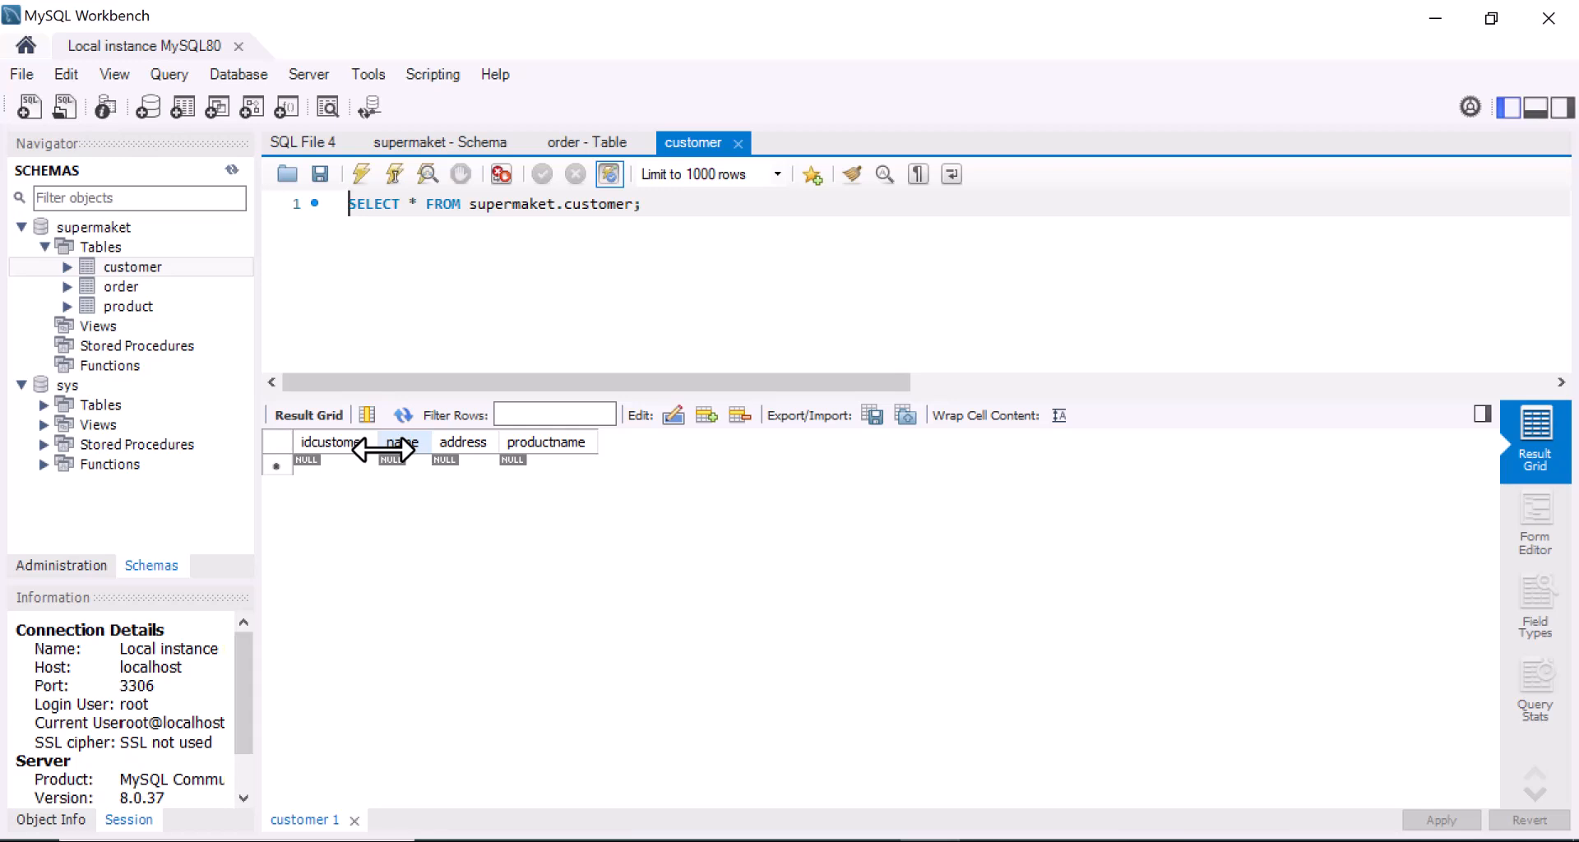
# Enter the first customer row: cus1, the customer's name, an address, and product Pizza.
pyautogui.click(340, 462)
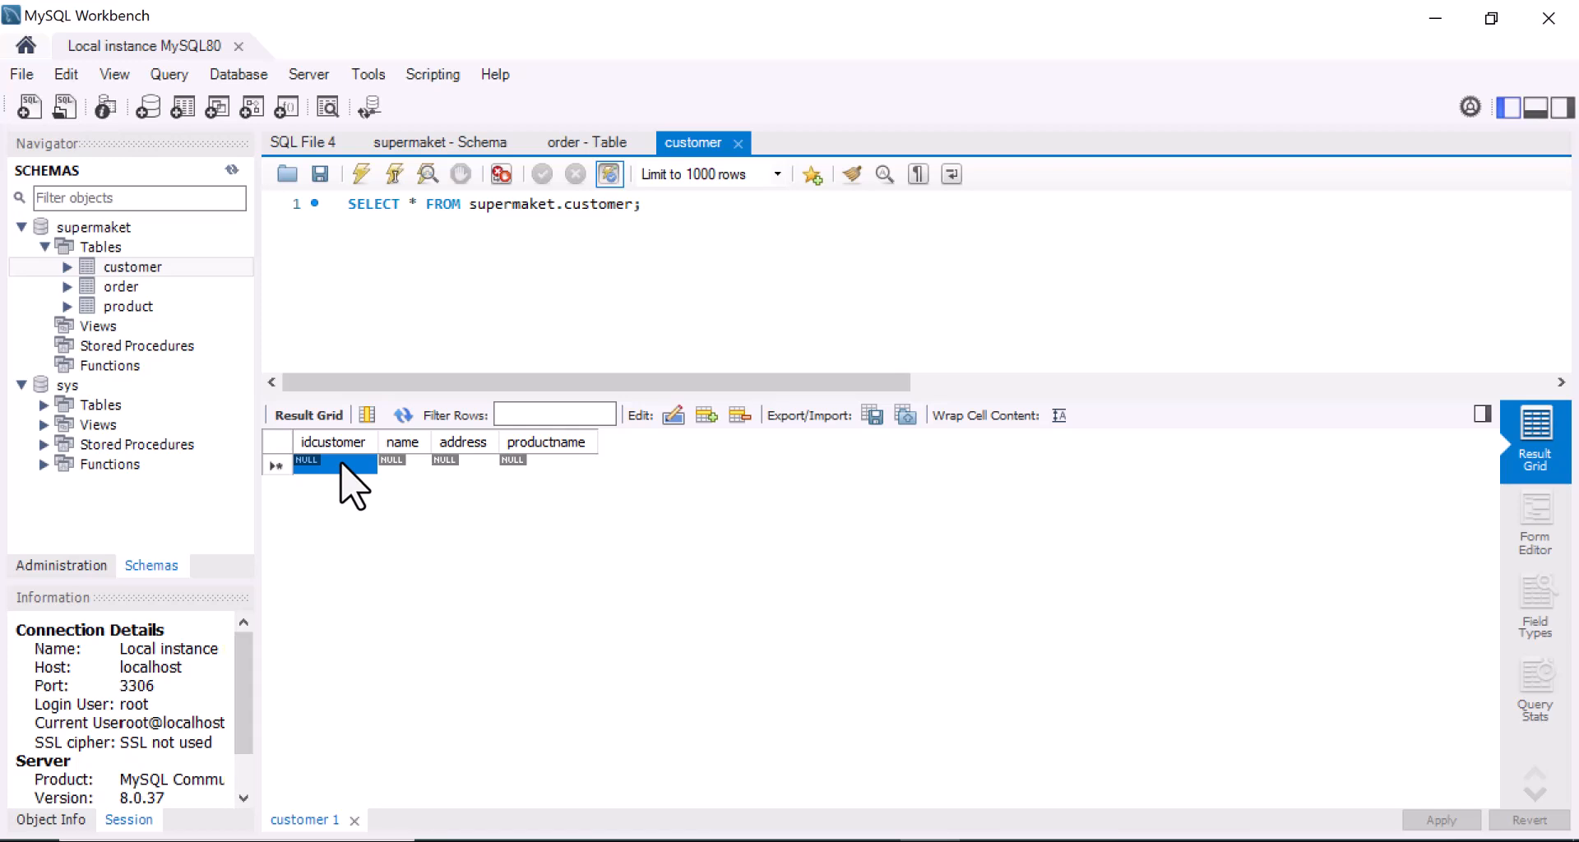
pyautogui.write('cus1')
pyautogui.click(408, 463)
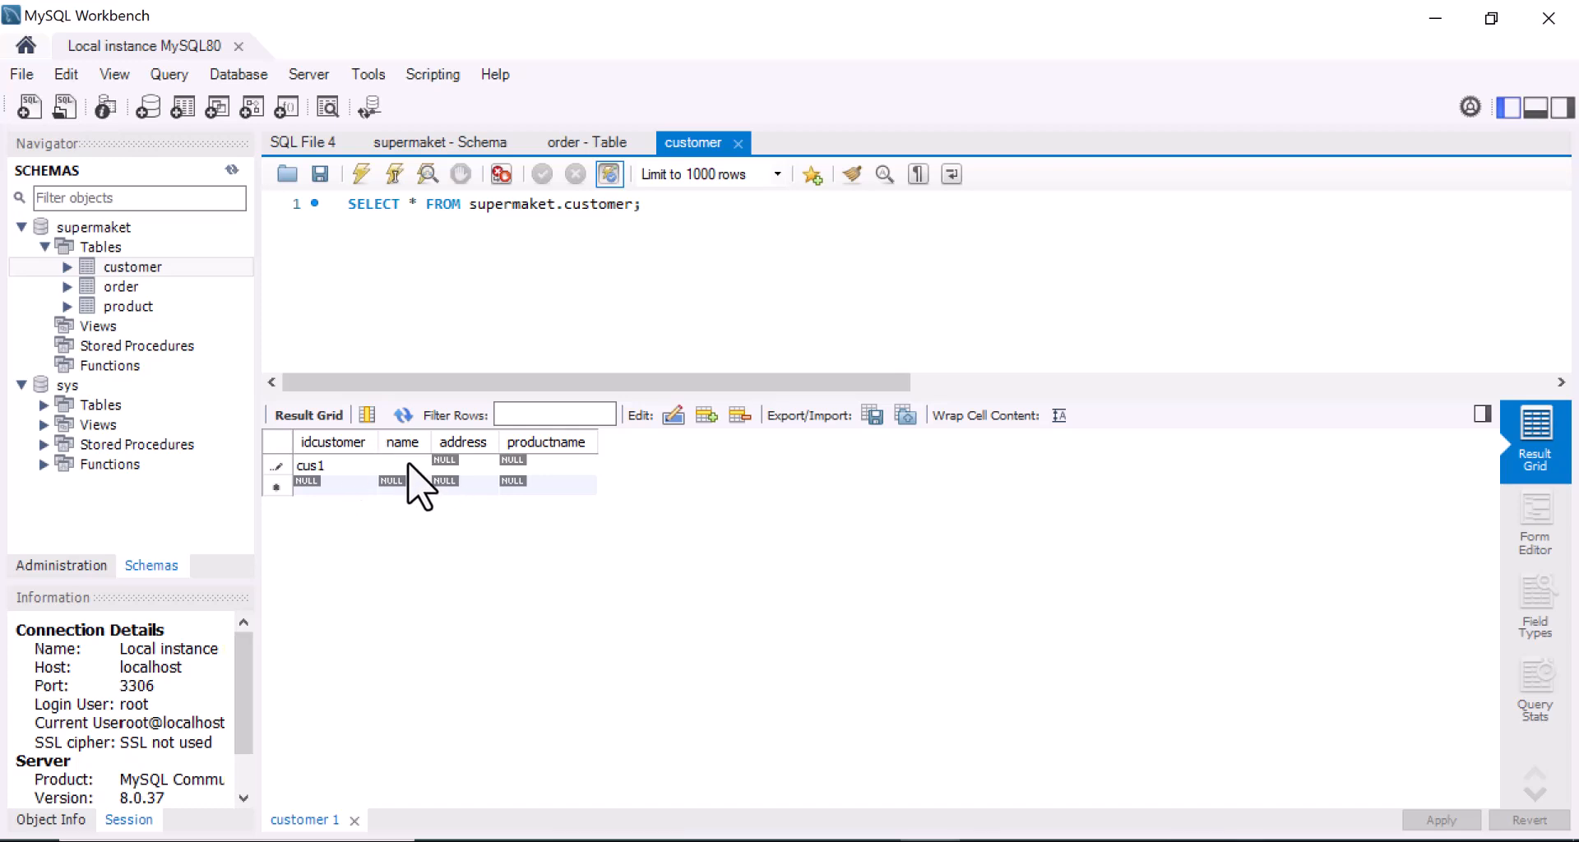
pyautogui.write('A')
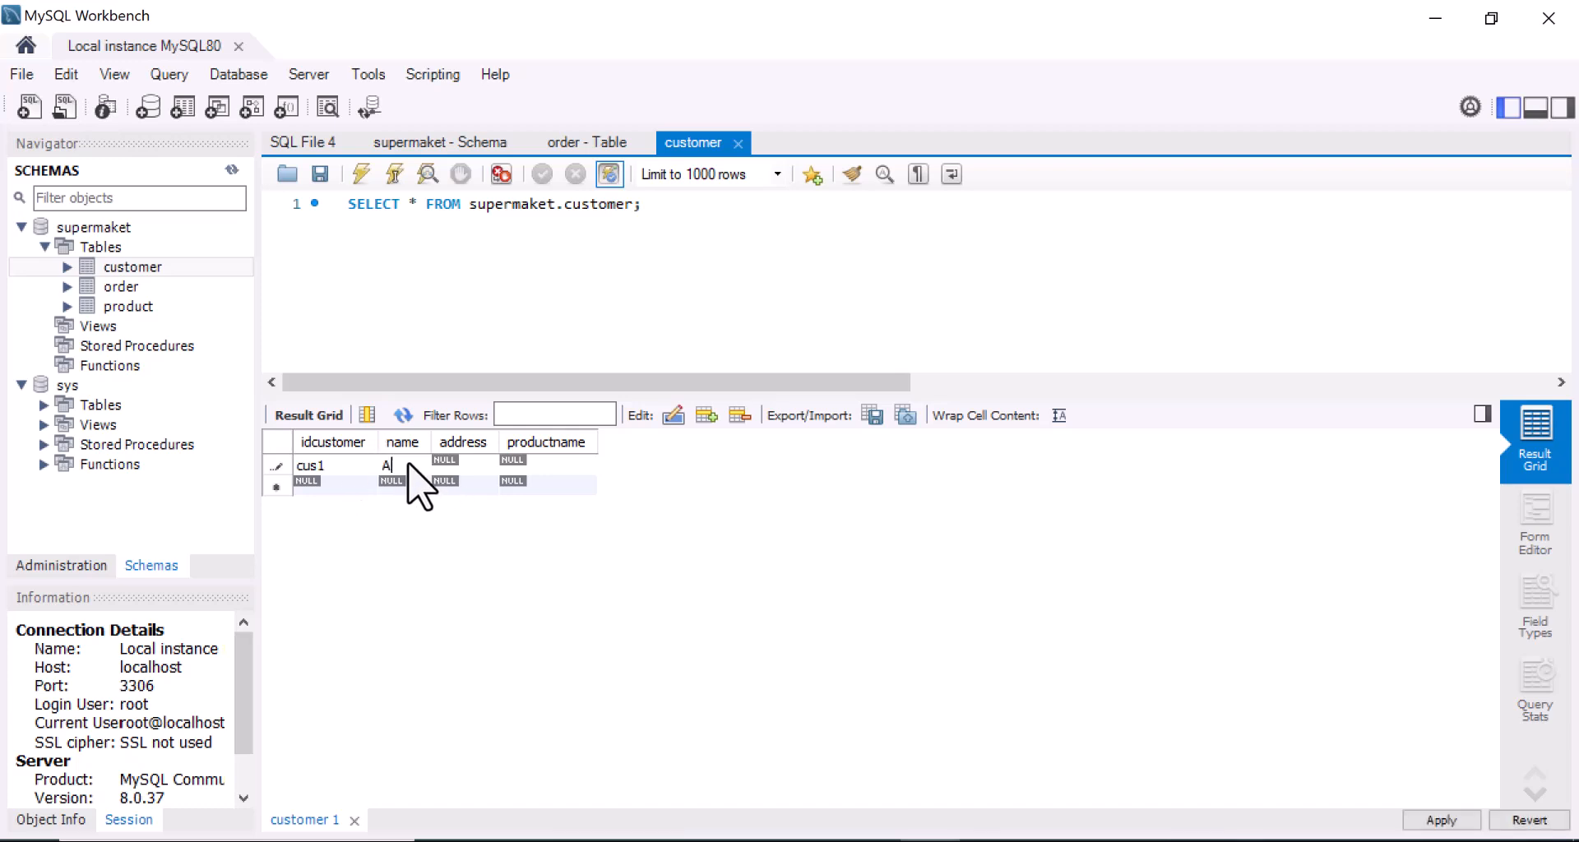
pyautogui.write('yo Wale')
pyautogui.doubleClick(480, 460)
pyautogui.write('Ilorin')
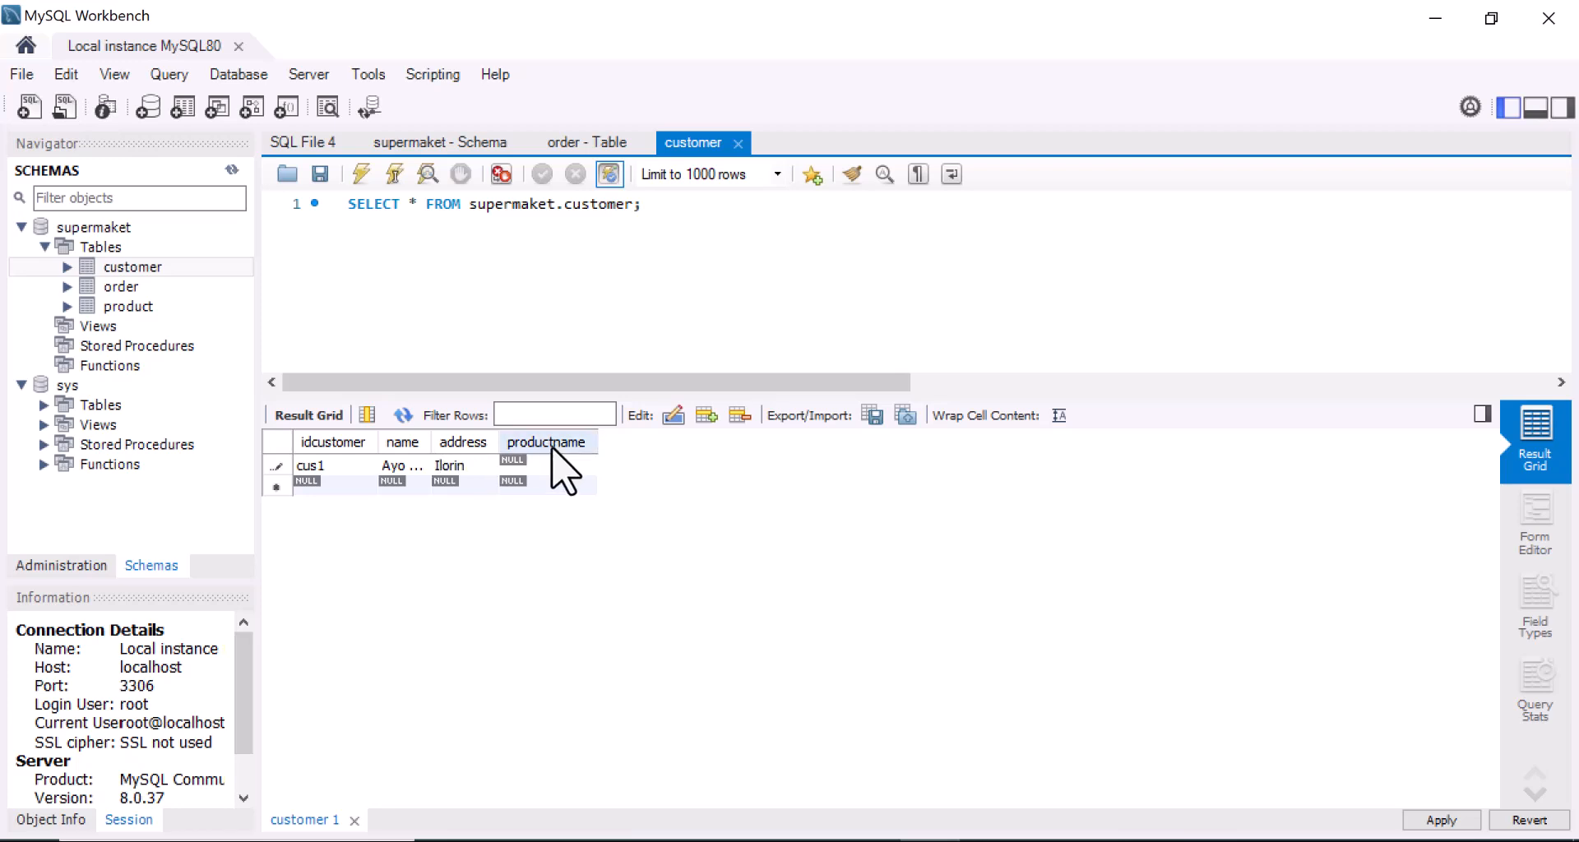
pyautogui.doubleClick(550, 462)
pyautogui.write('Pizaa')
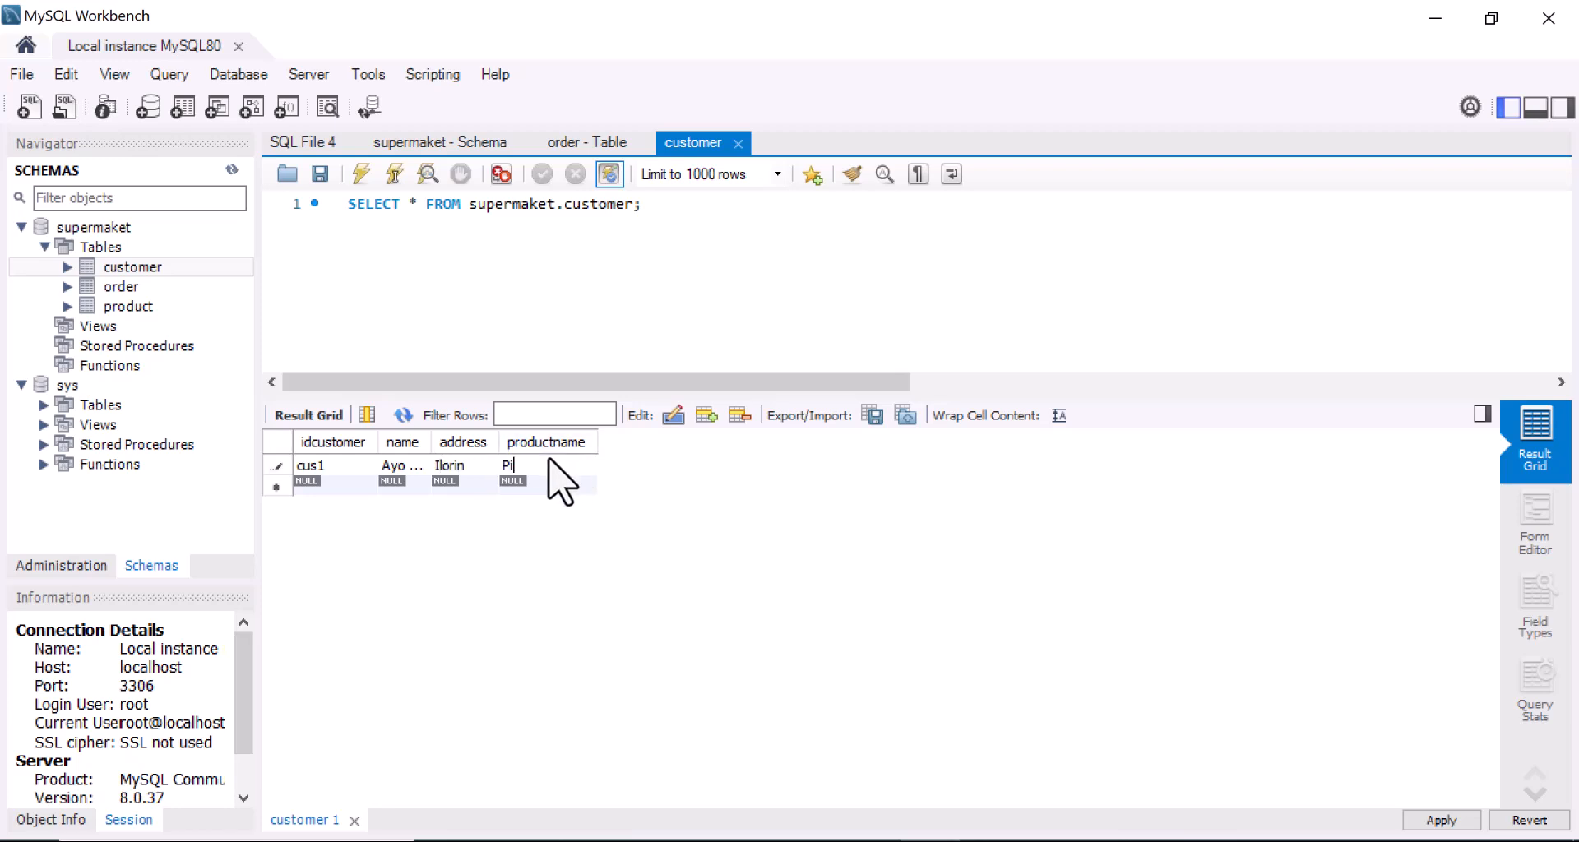
pyautogui.press('BackSpace')
pyautogui.press('BackSpace')
pyautogui.write('za')
pyautogui.doubleClick(335, 485)
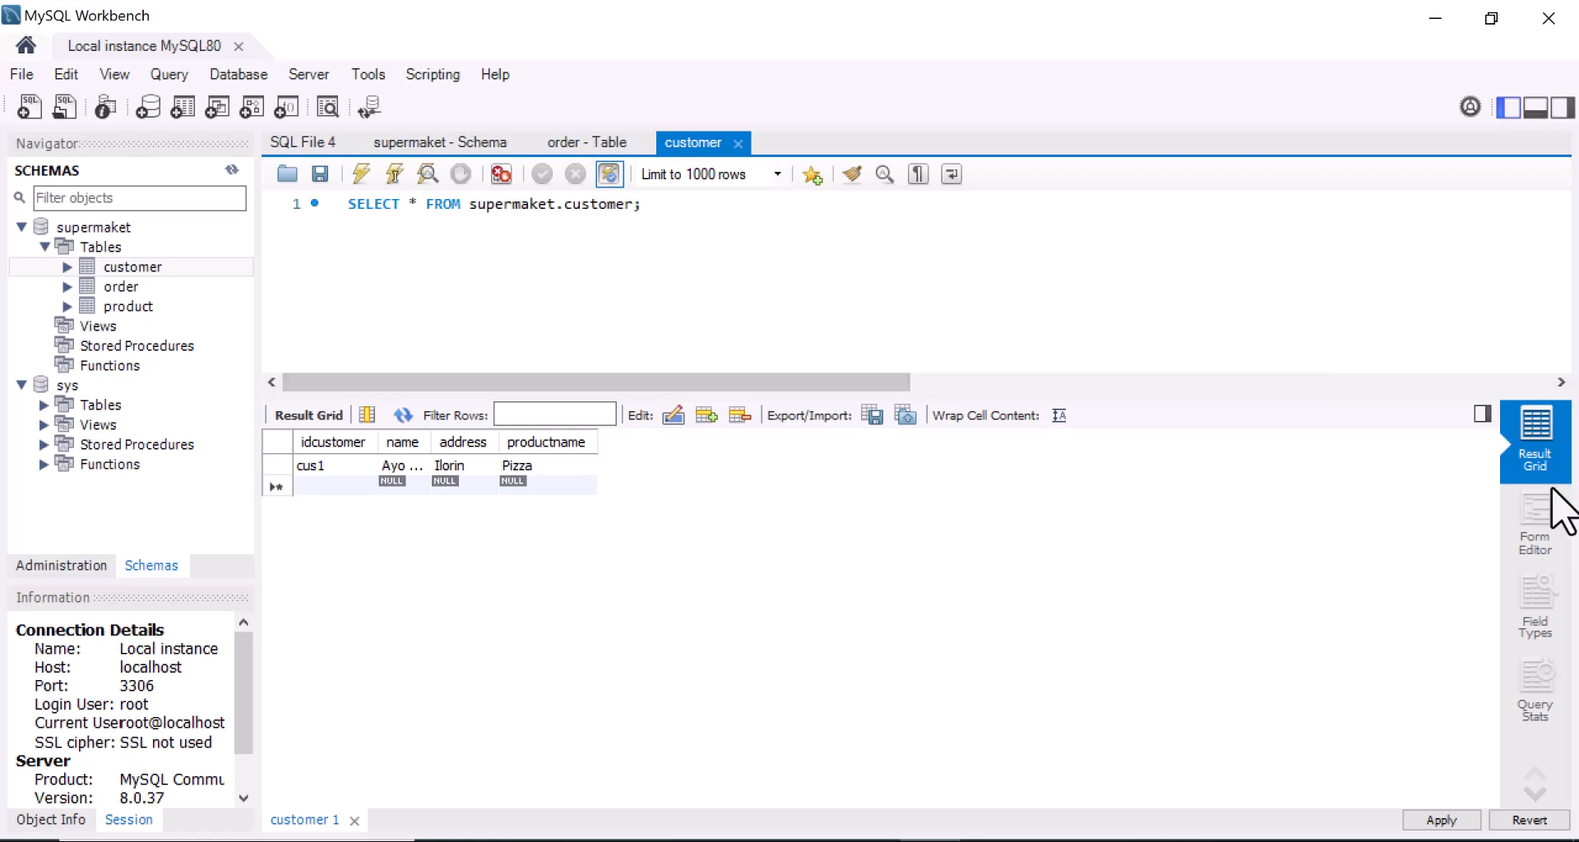
# Enter customer cus2 in the form editor with a name, address and product Ice Cream.
pyautogui.click(1538, 519)
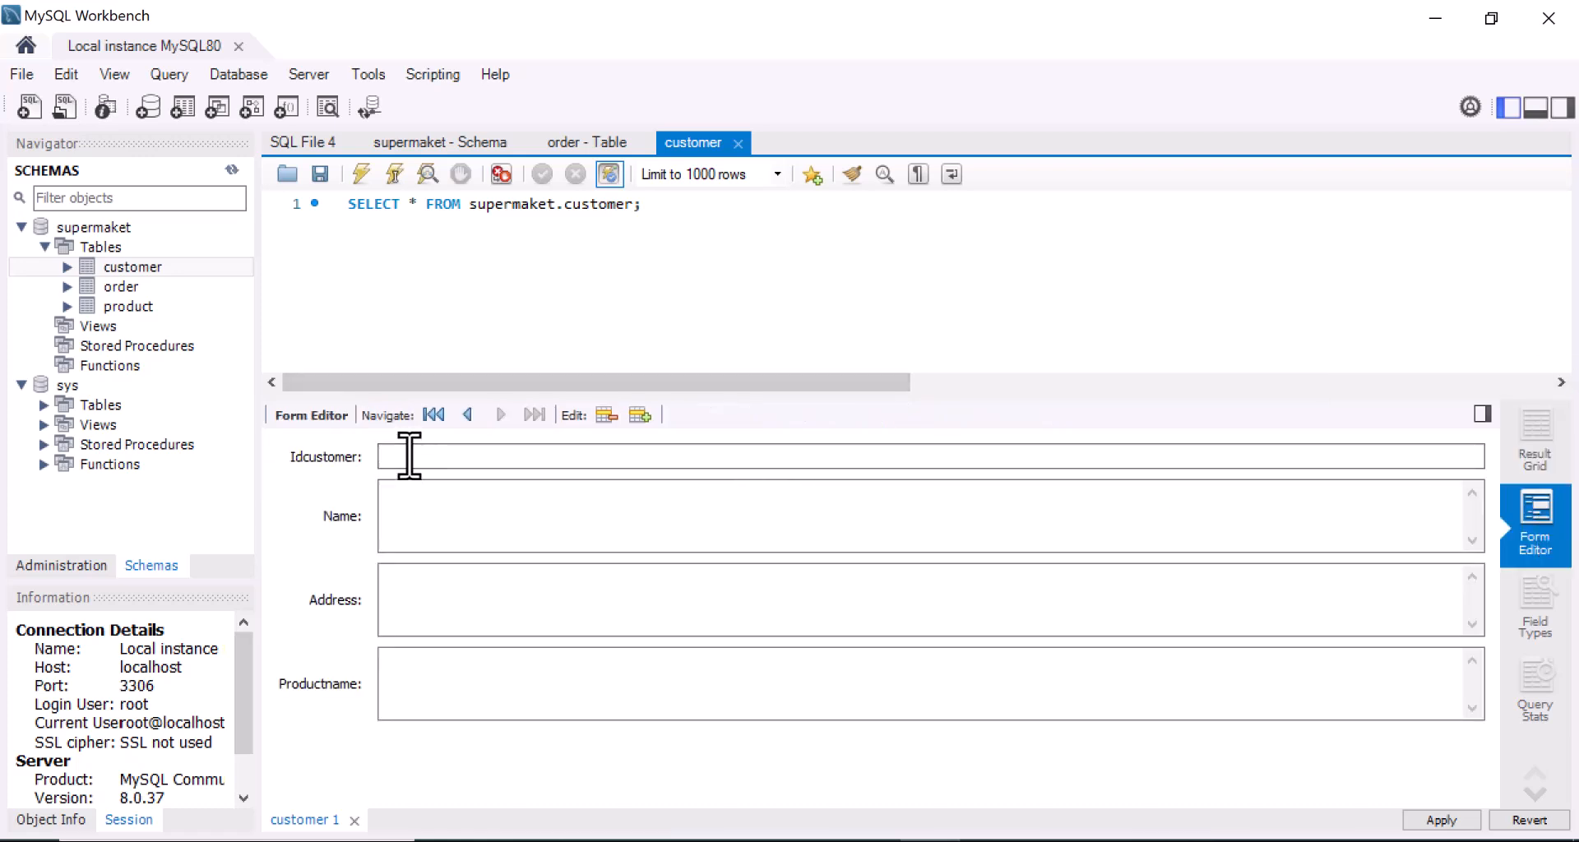
pyautogui.write('cus2')
pyautogui.click(403, 535)
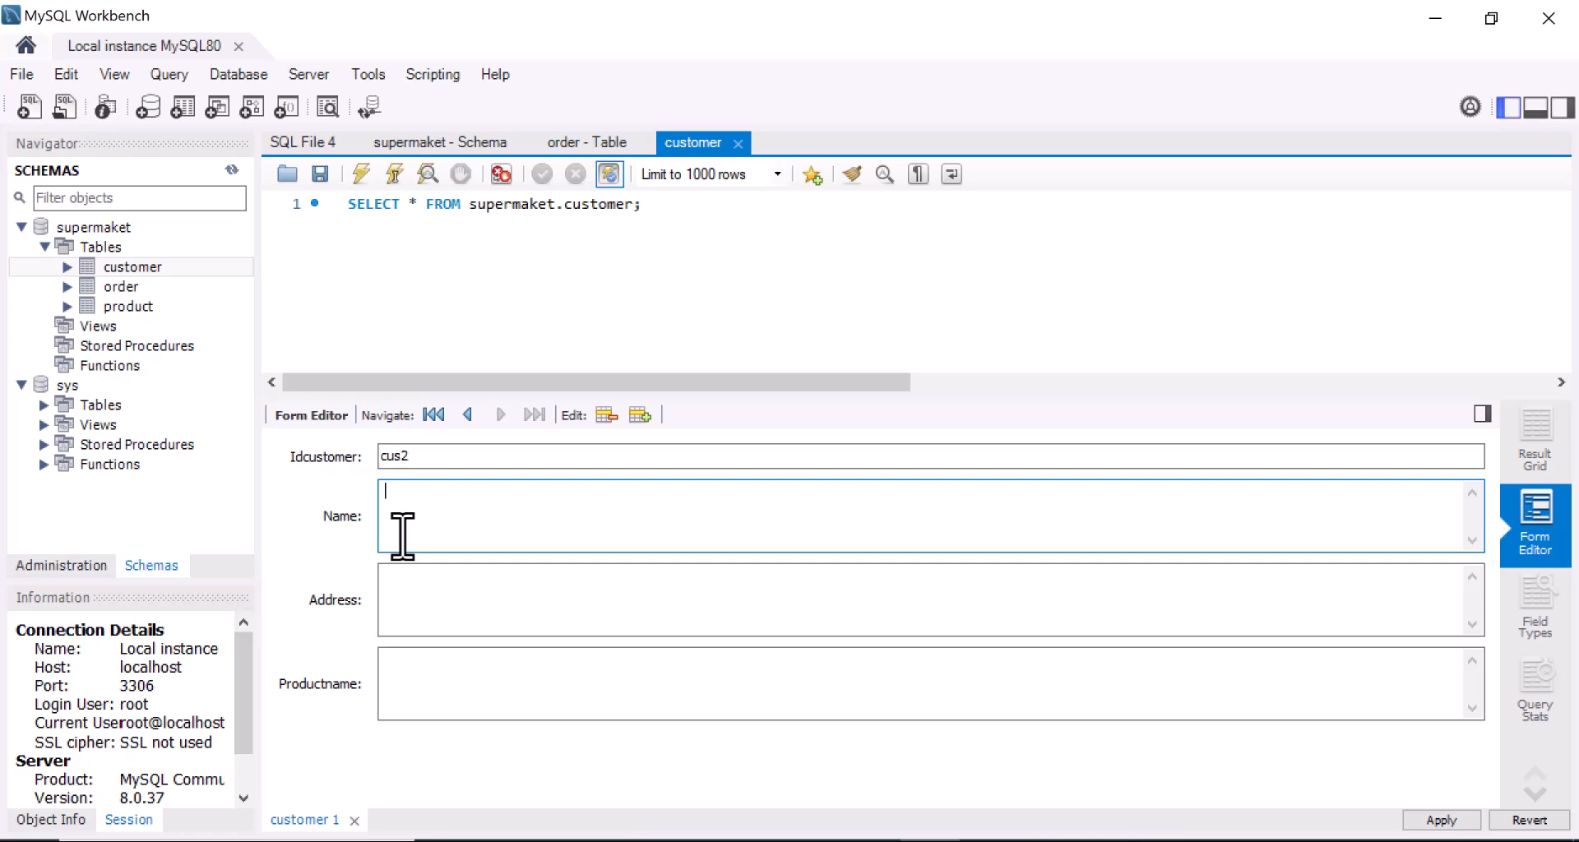
pyautogui.write('Blessing Wasiu')
pyautogui.click(398, 600)
pyautogui.write('La')
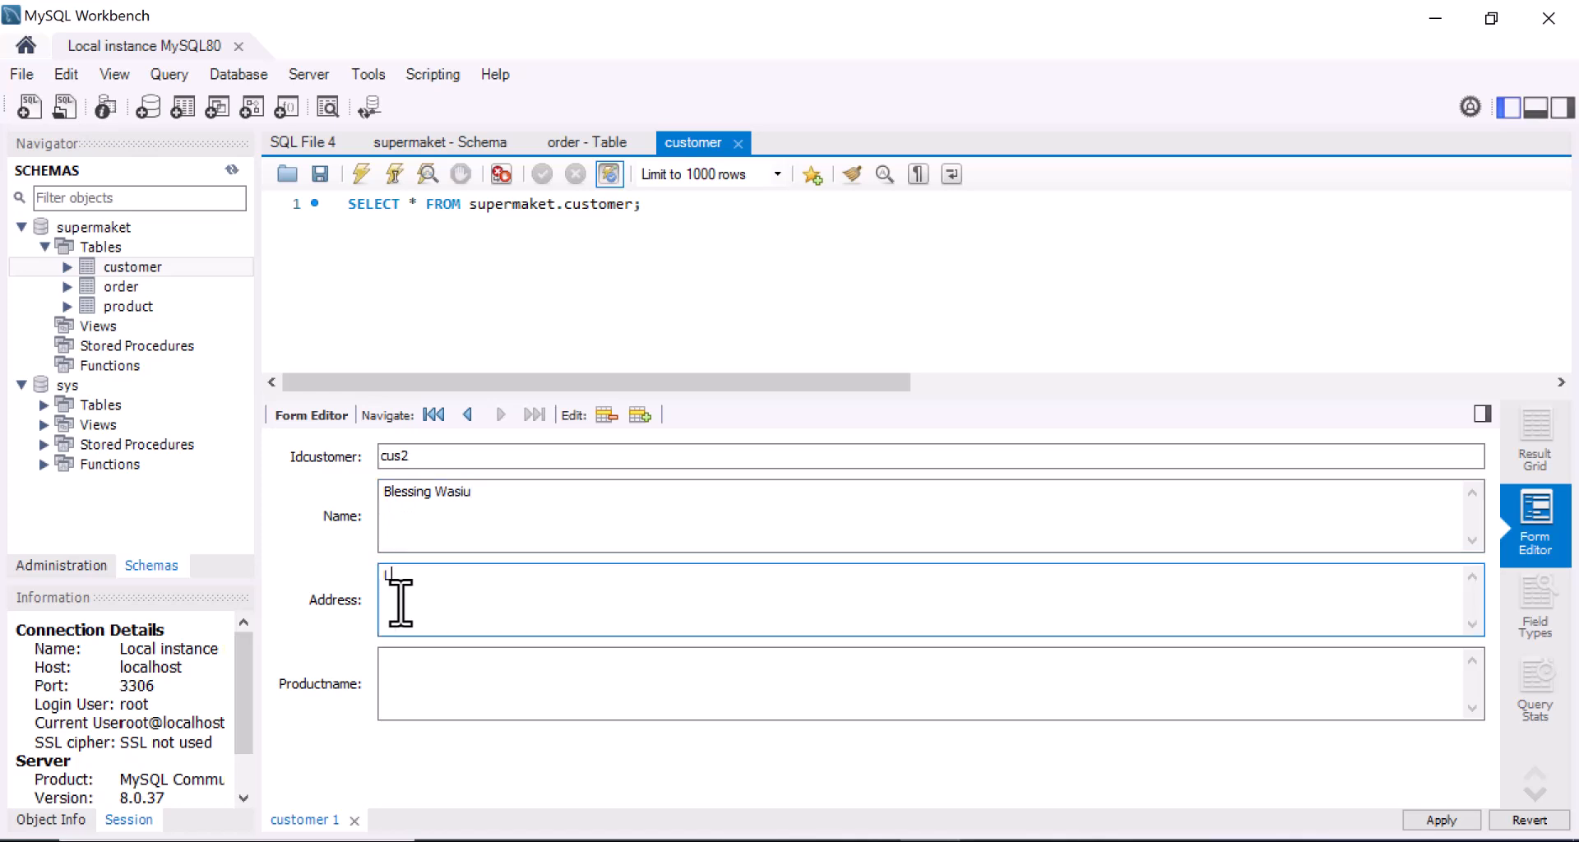
pyautogui.write('gos')
pyautogui.click(407, 683)
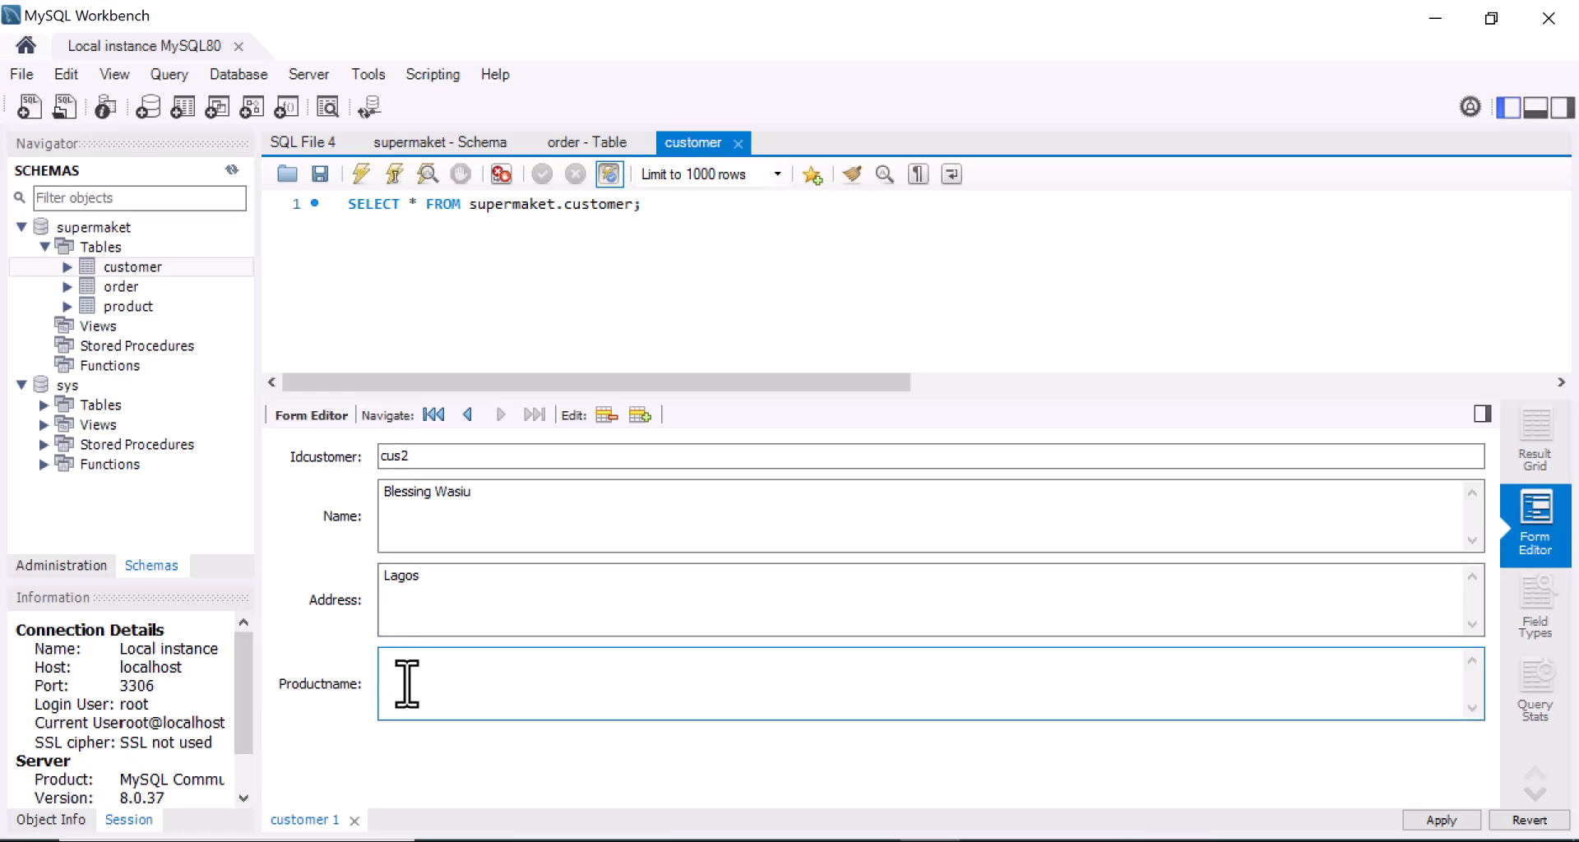
pyautogui.write('Ice Cream')
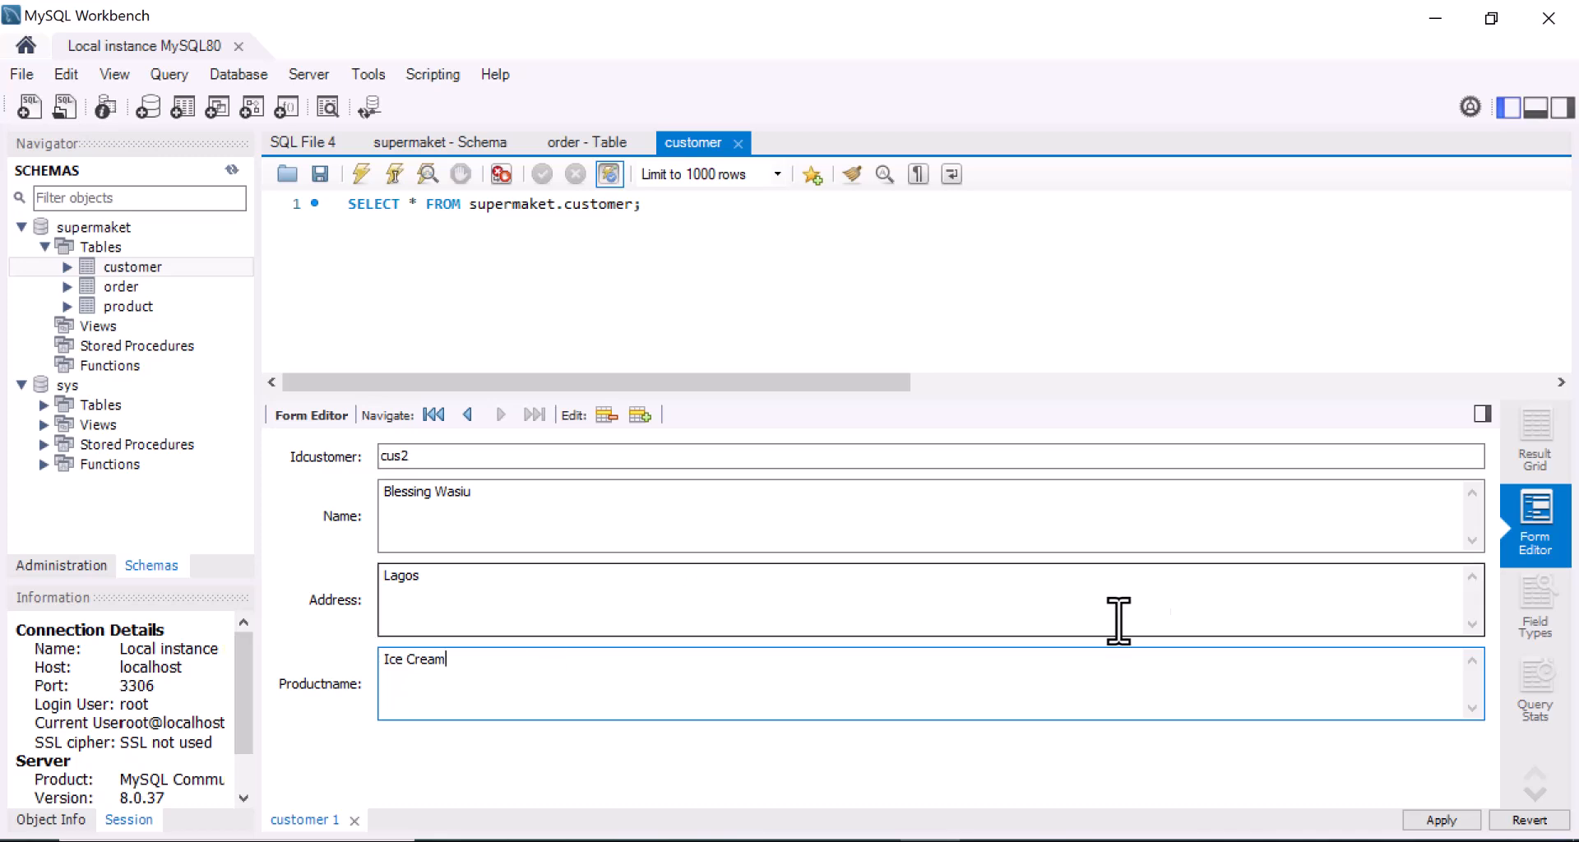
pyautogui.click(1441, 820)
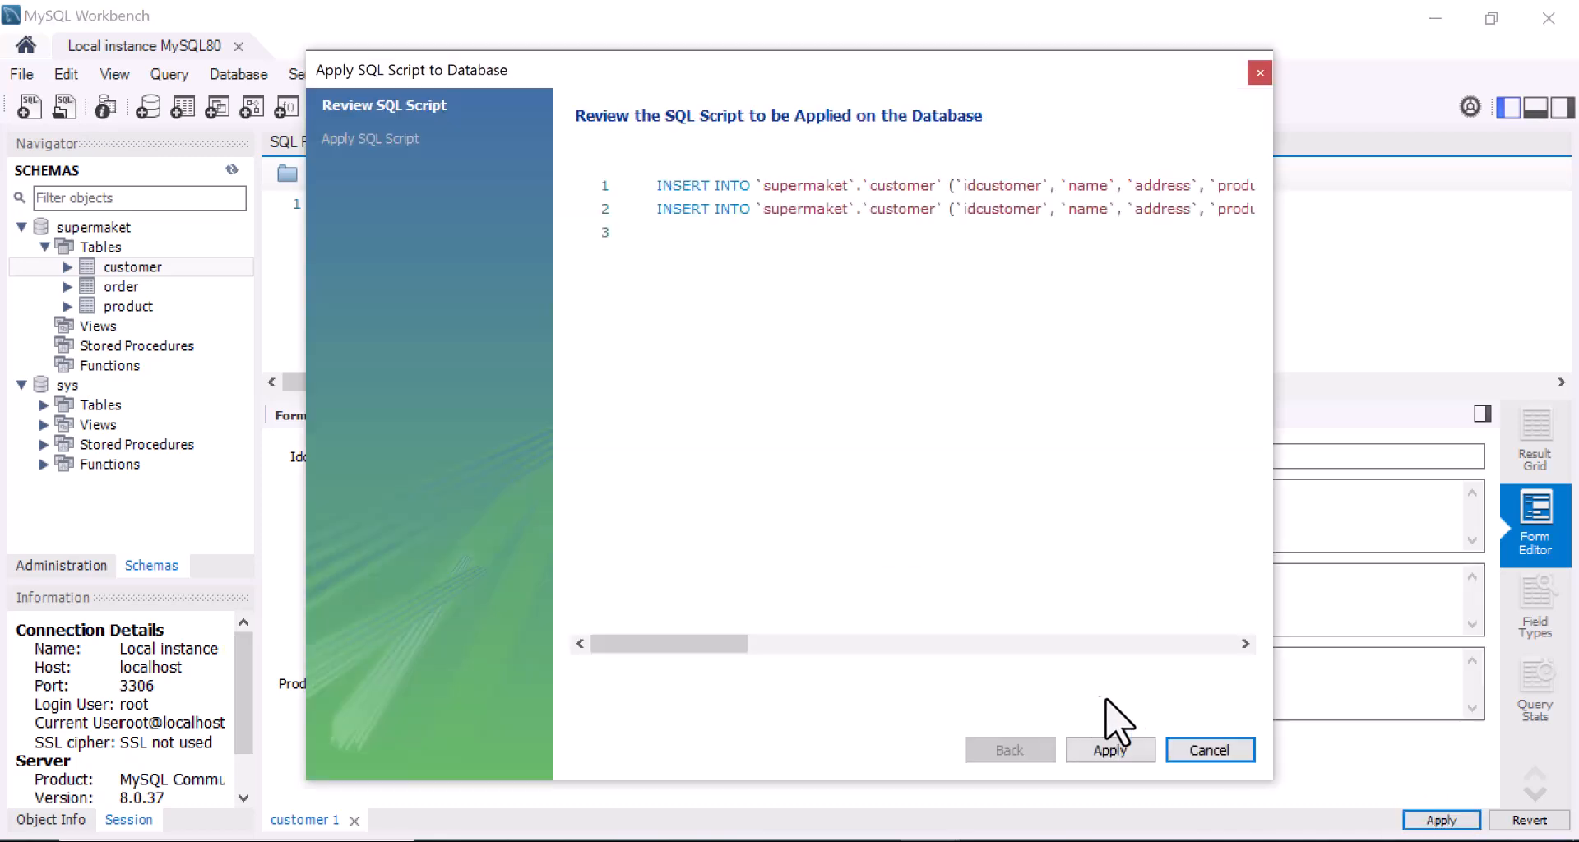
# Try applying the two customer inserts, review the error, and cancel.
pyautogui.click(1112, 749)
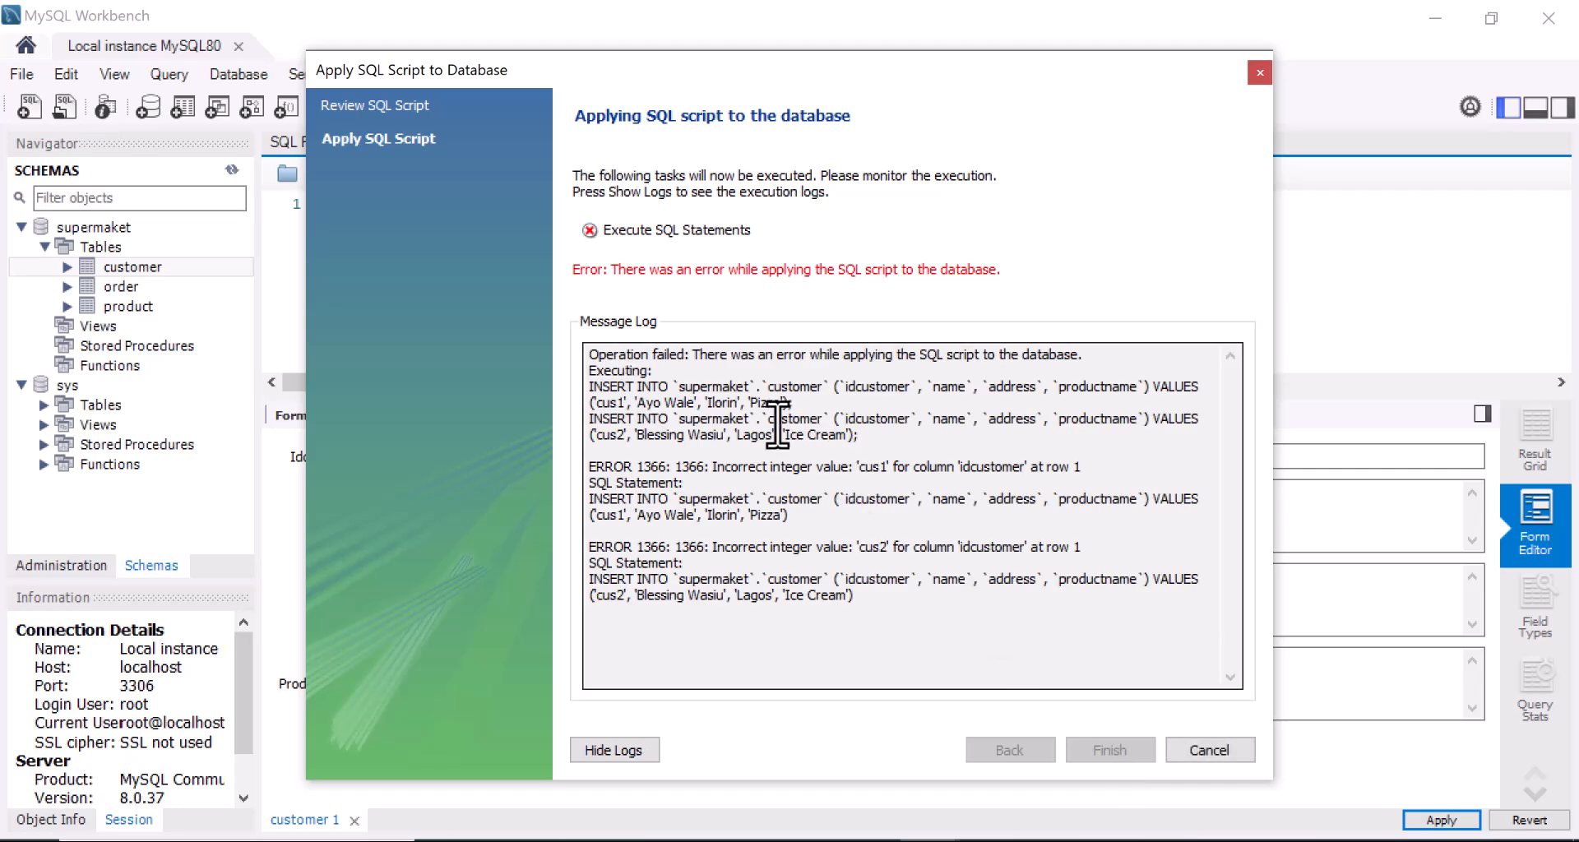
pyautogui.click(1259, 48)
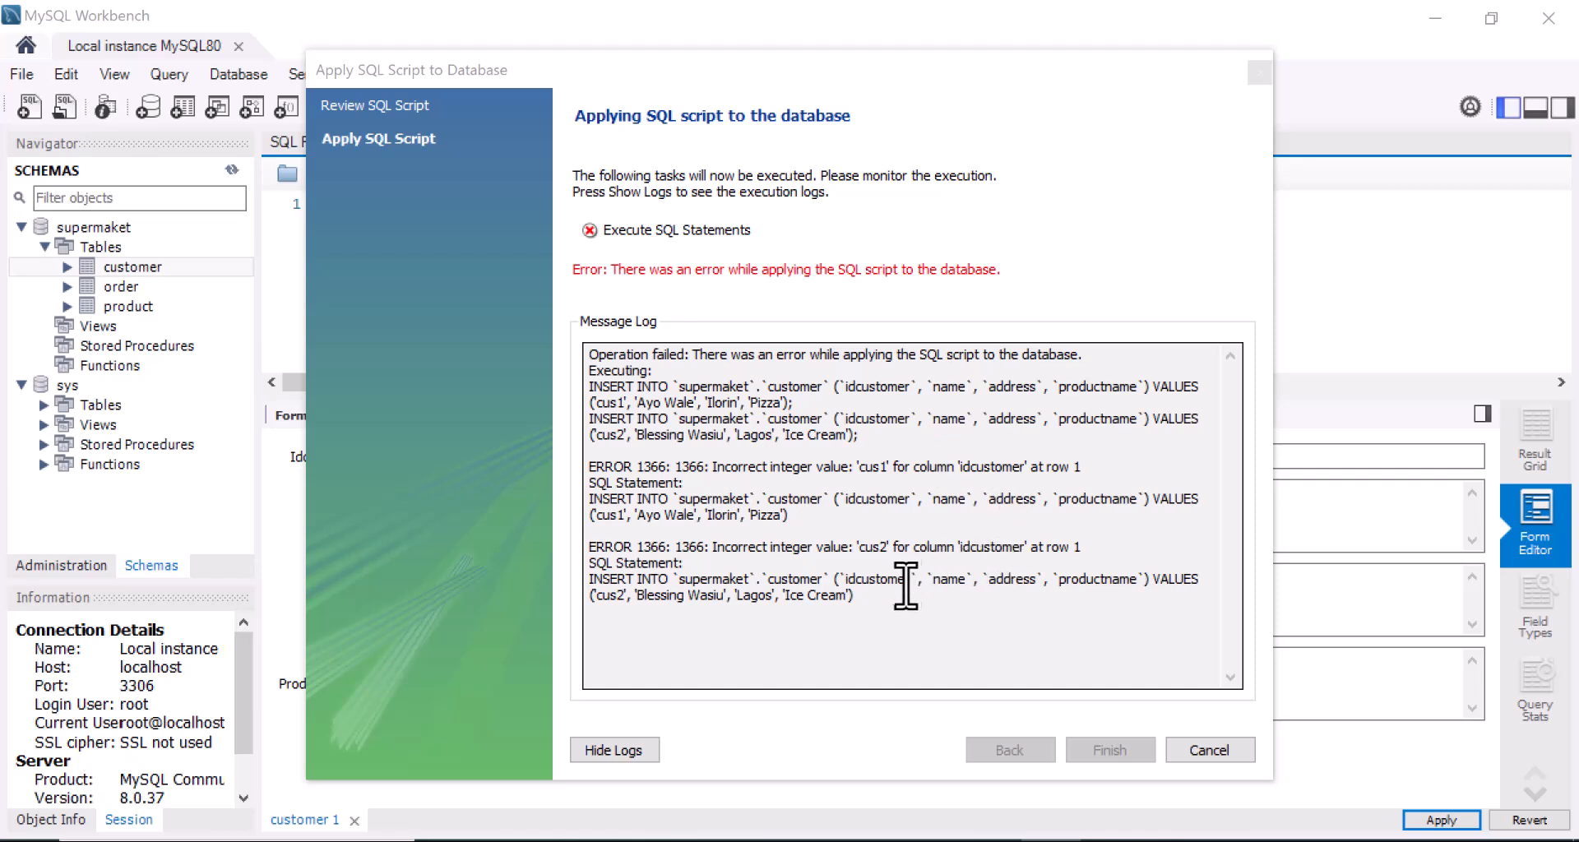
pyautogui.click(1216, 750)
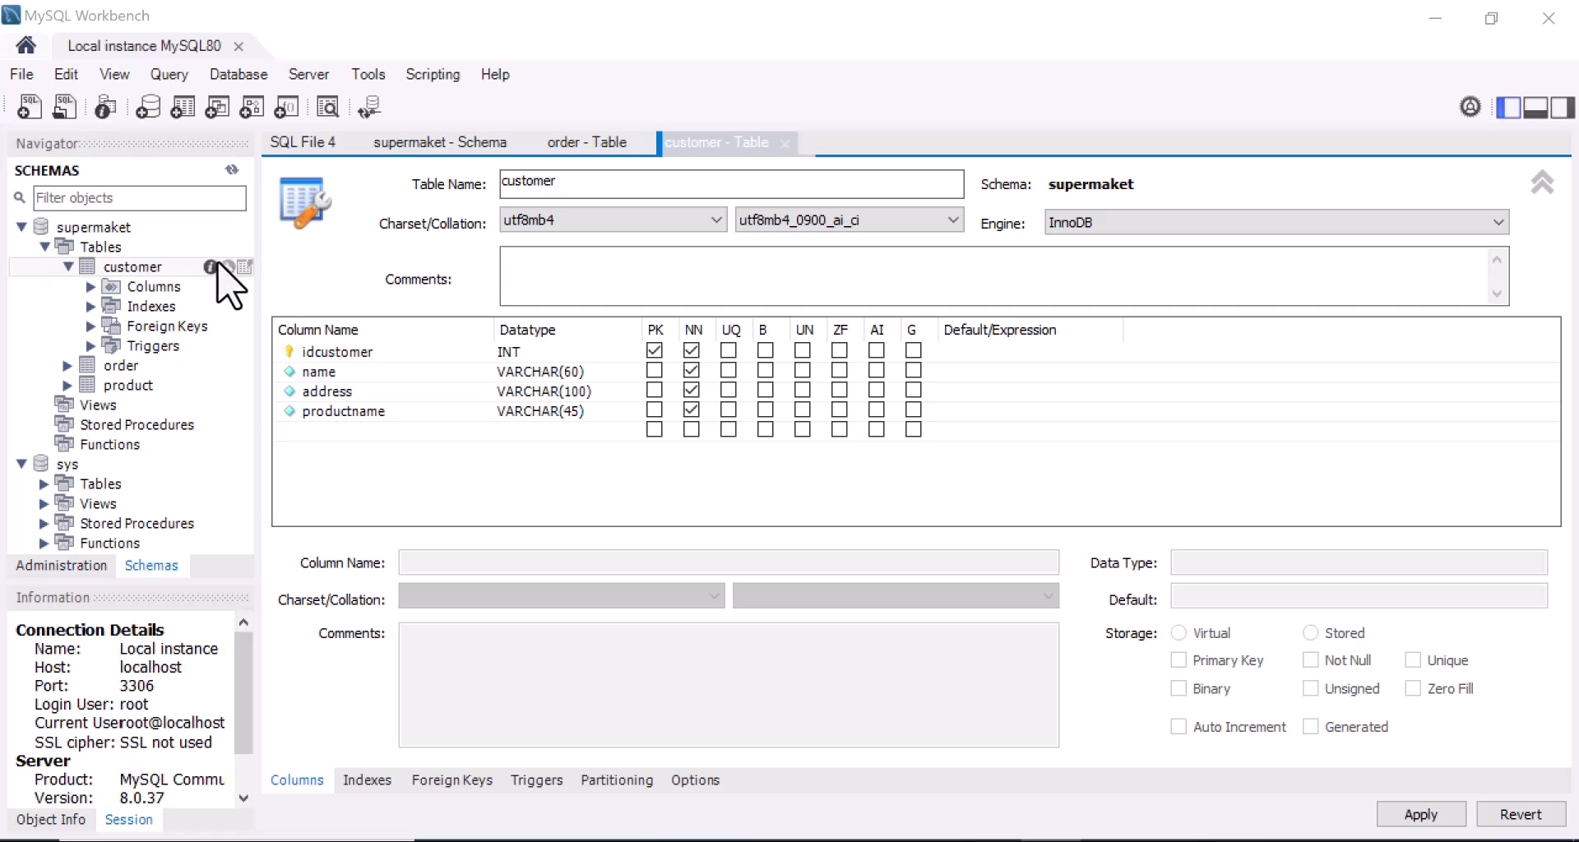
# Collapse the customer node, open the order and product table definitions, and expand their nodes.
pyautogui.click(67, 267)
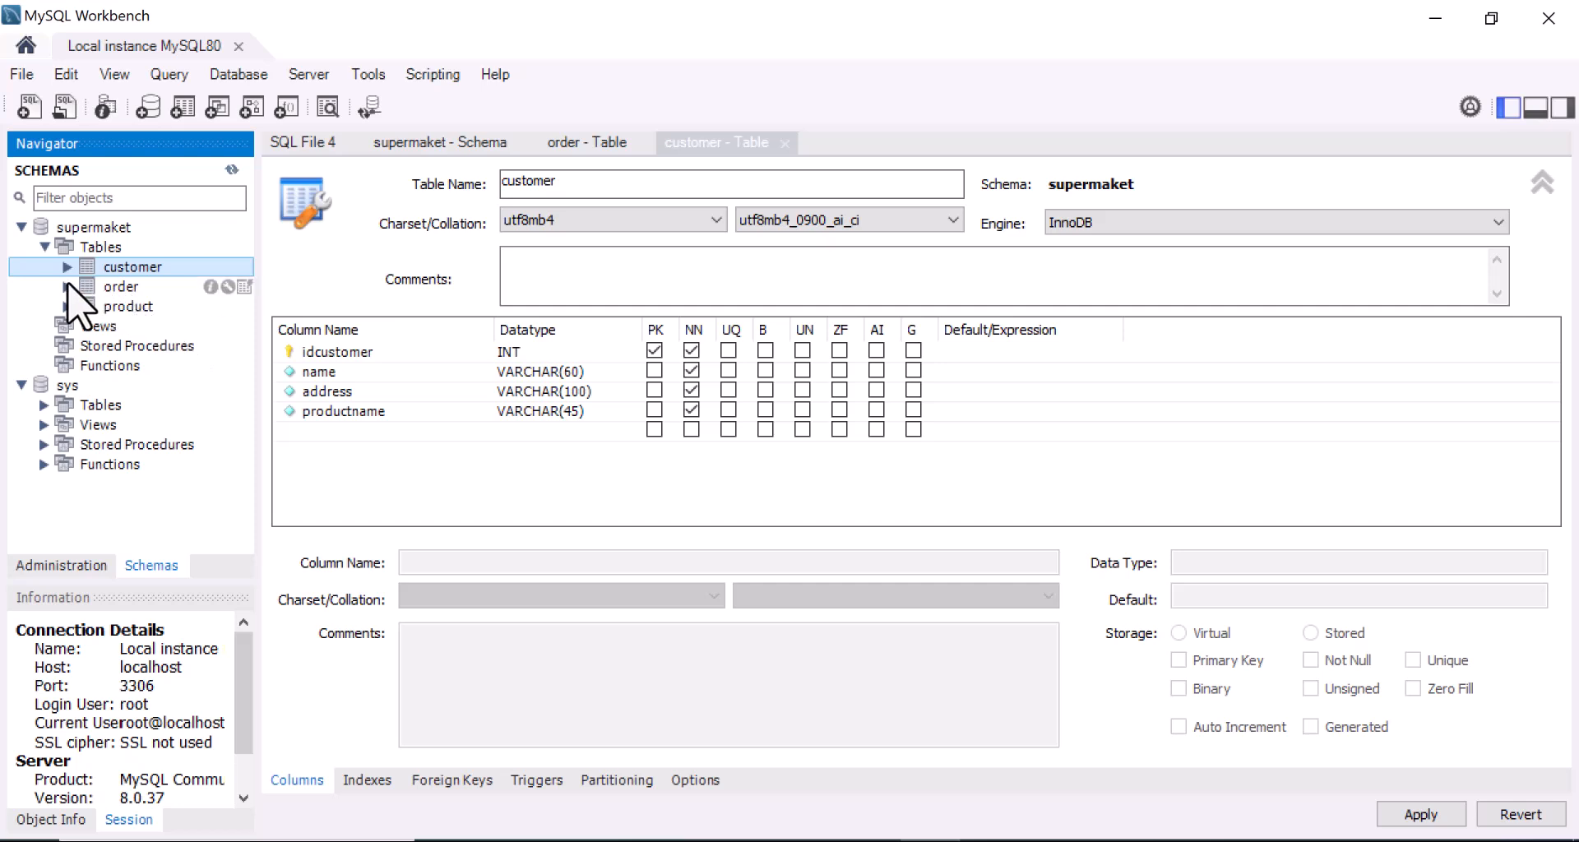
pyautogui.click(228, 287)
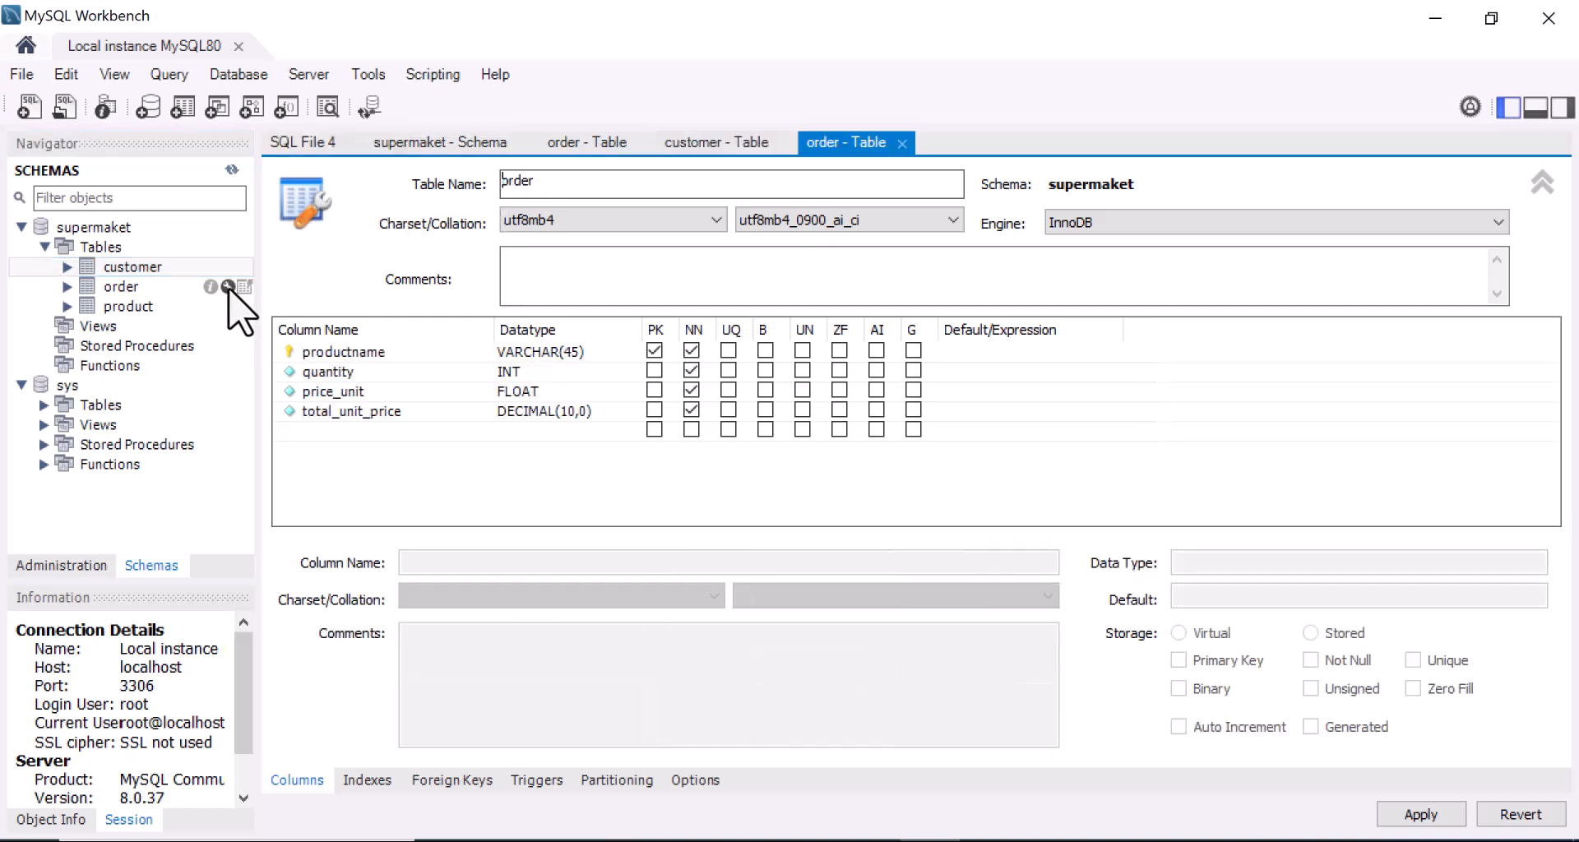
pyautogui.click(66, 308)
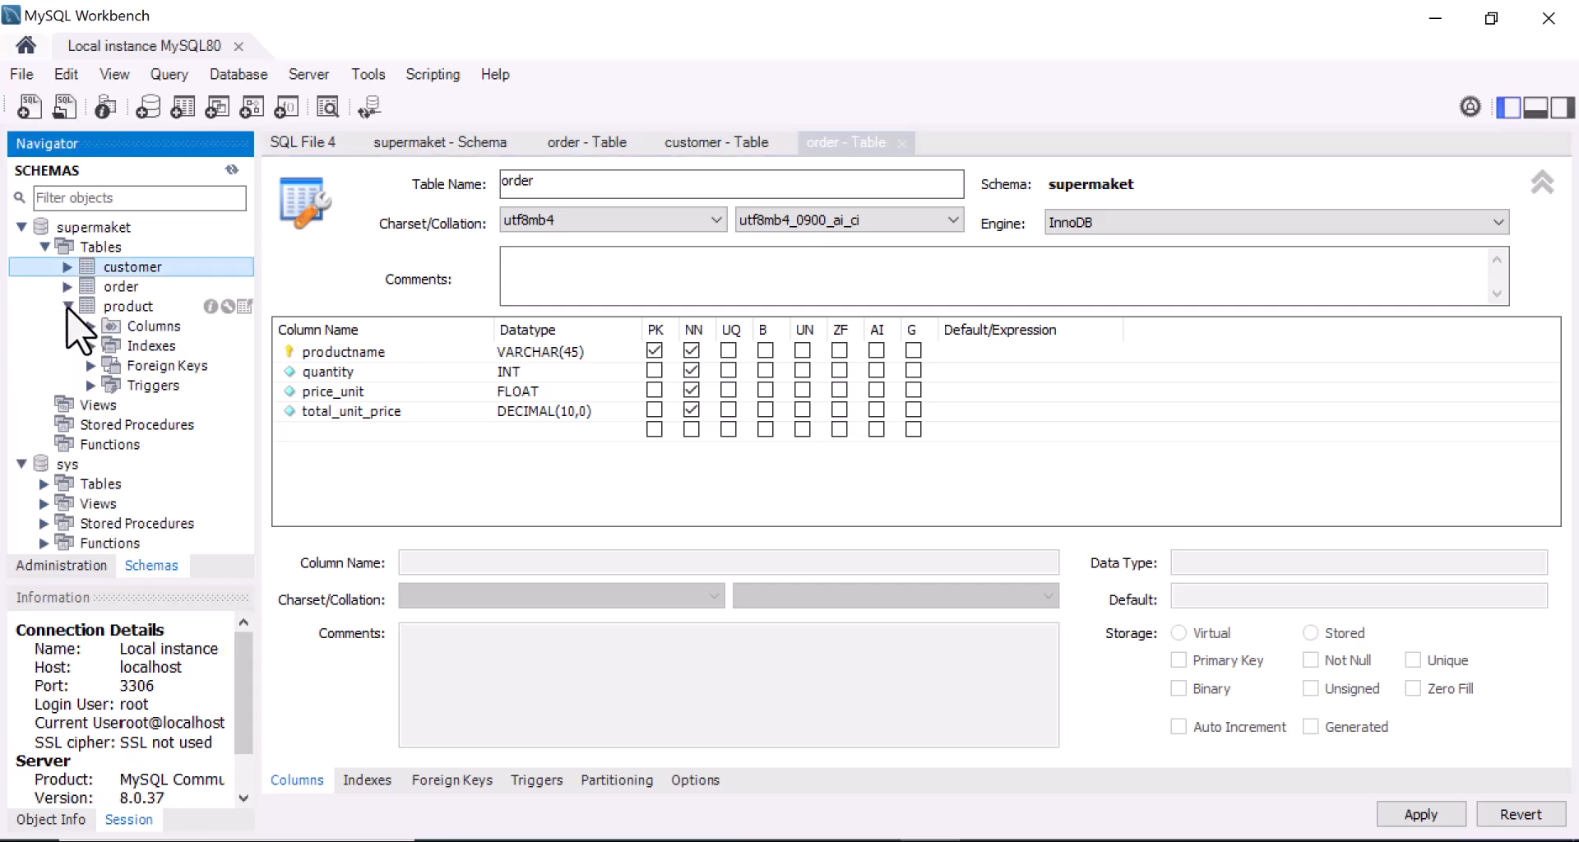
pyautogui.click(228, 306)
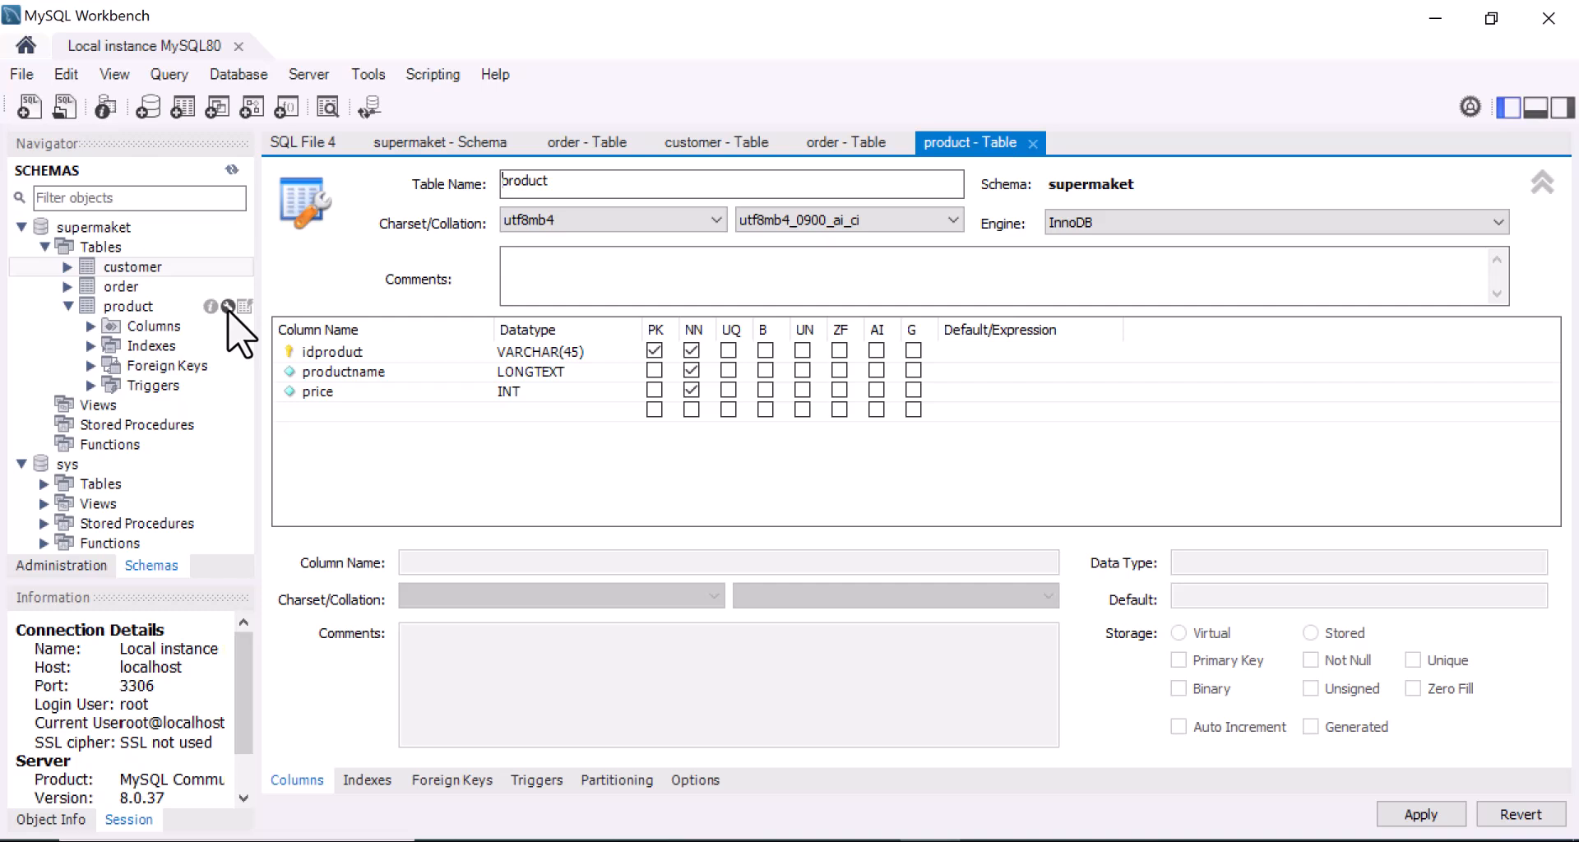
pyautogui.click(68, 287)
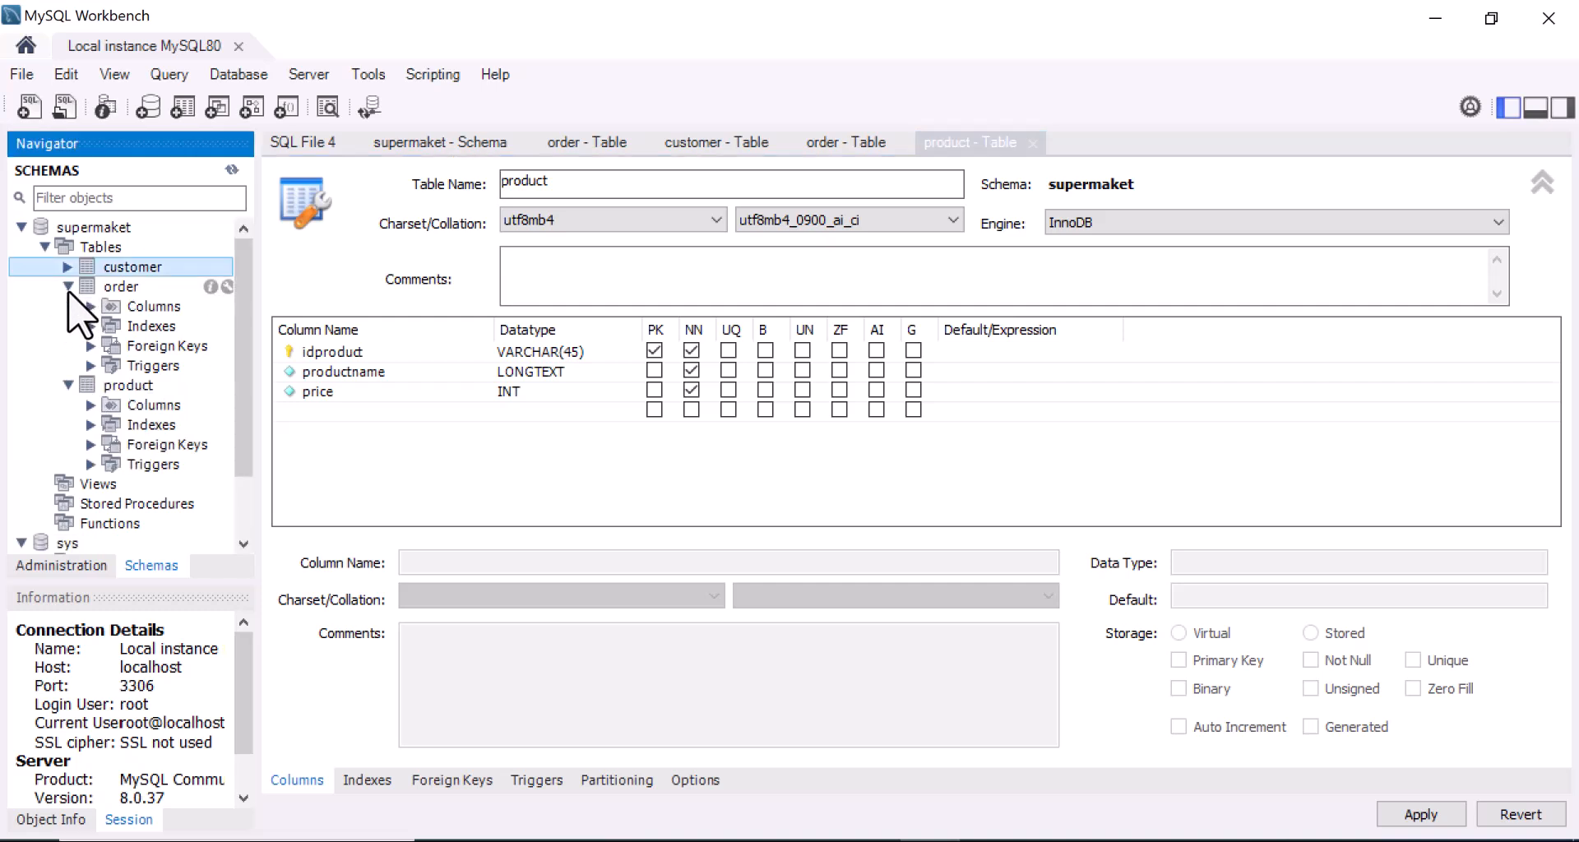
# Close the product, customer and both order table editor tabs.
pyautogui.click(601, 148)
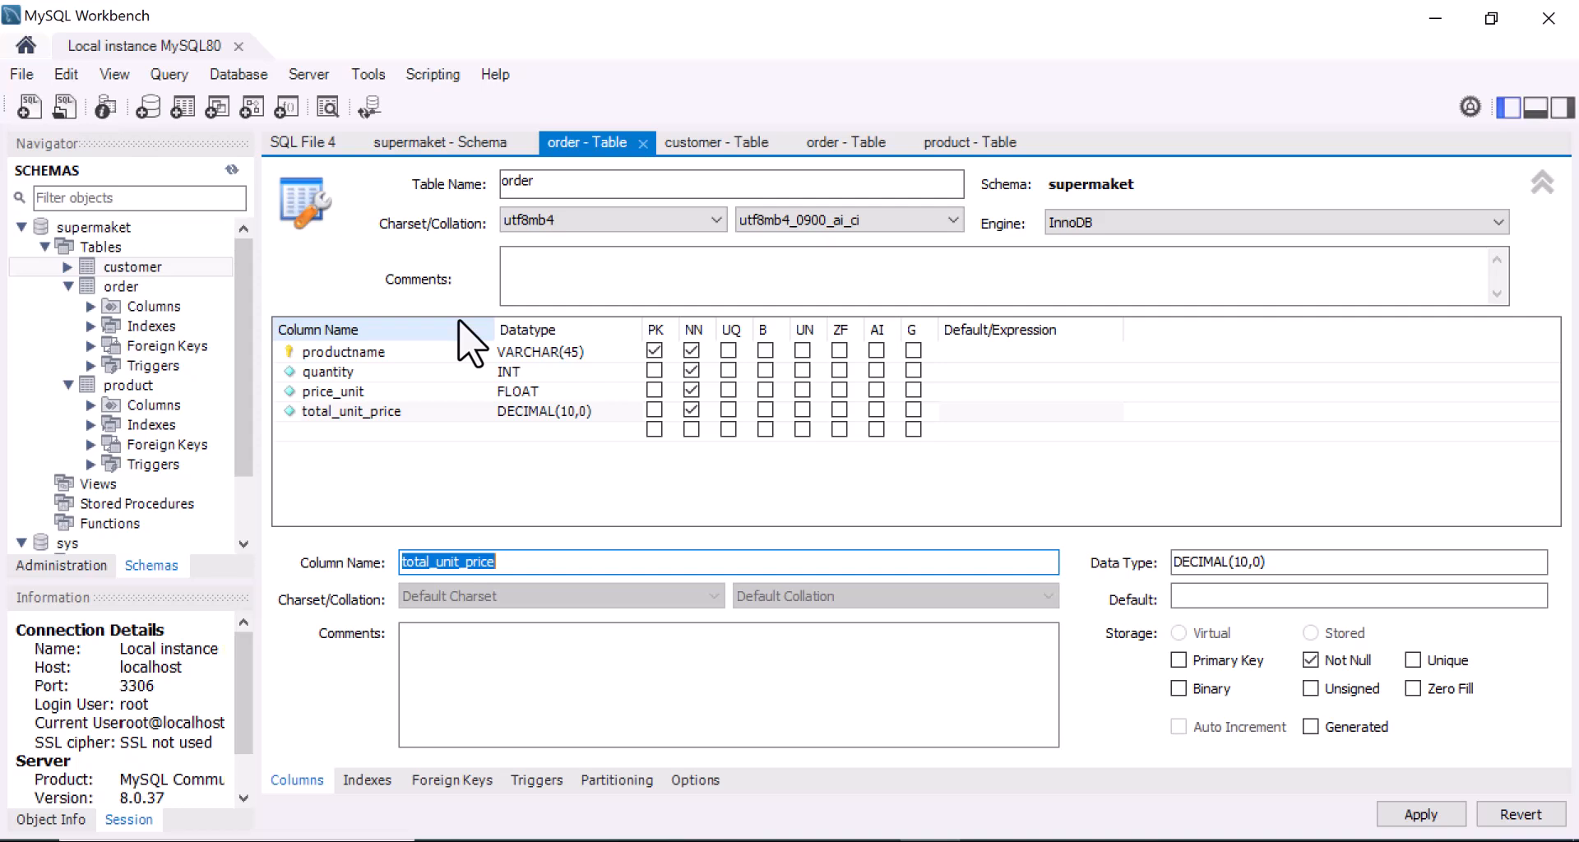
pyautogui.click(1025, 147)
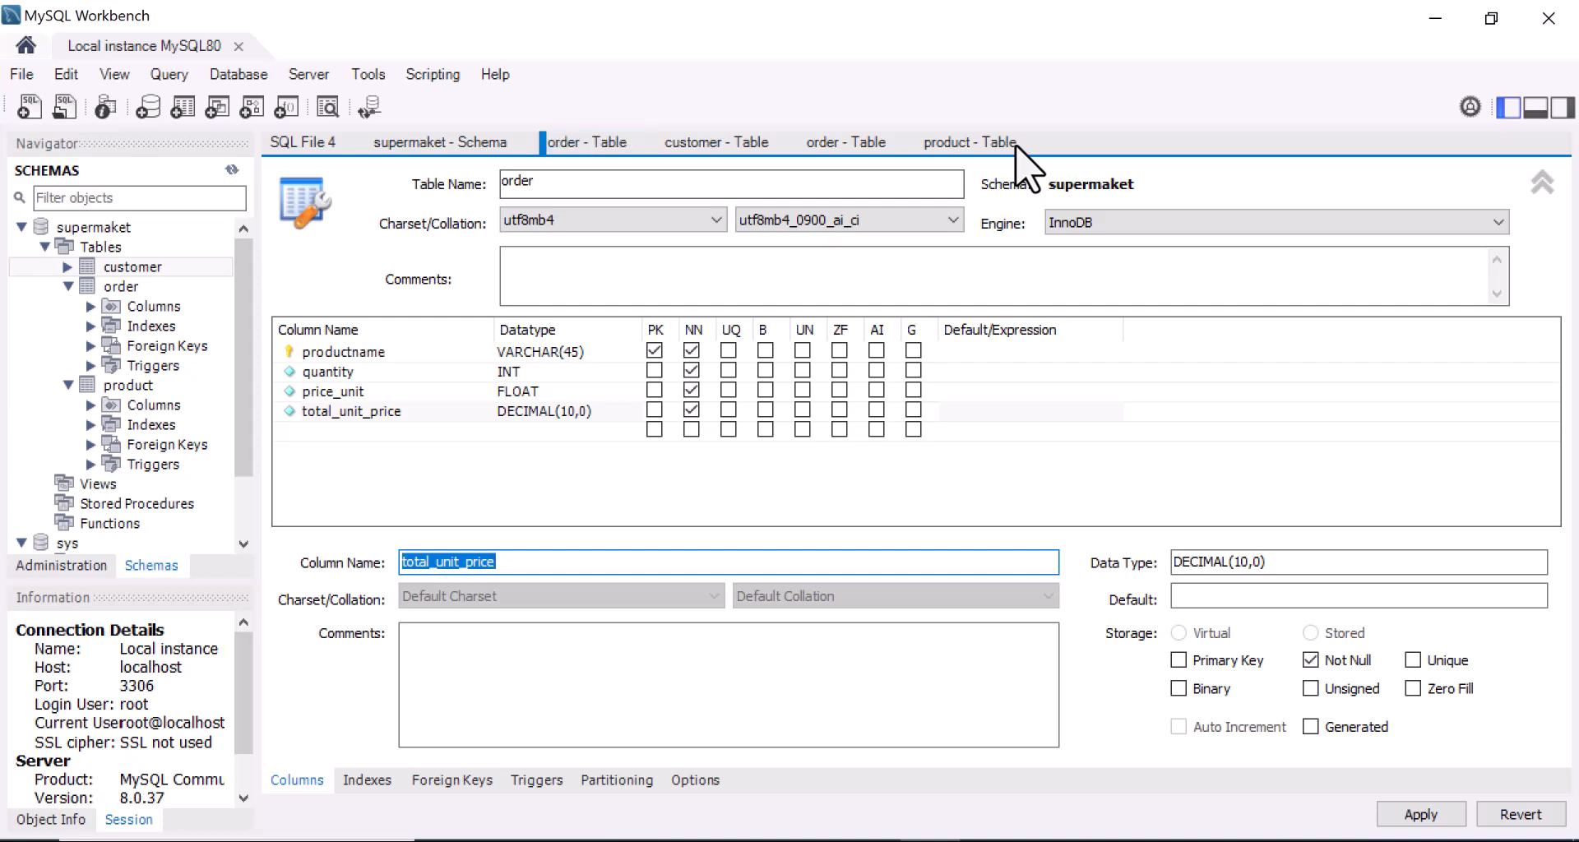
pyautogui.click(1032, 143)
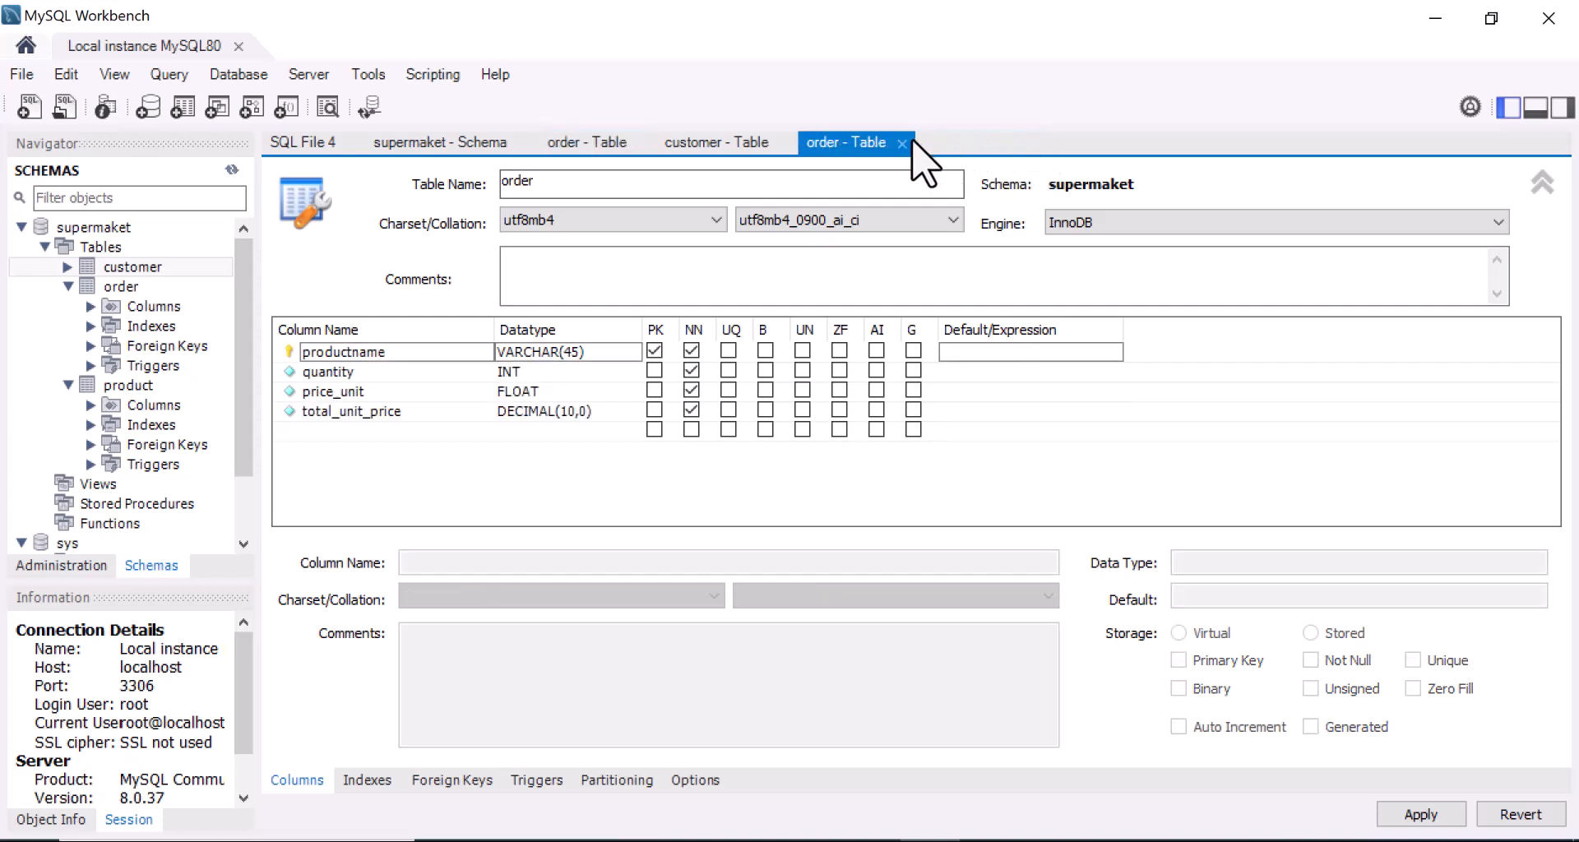
pyautogui.click(902, 144)
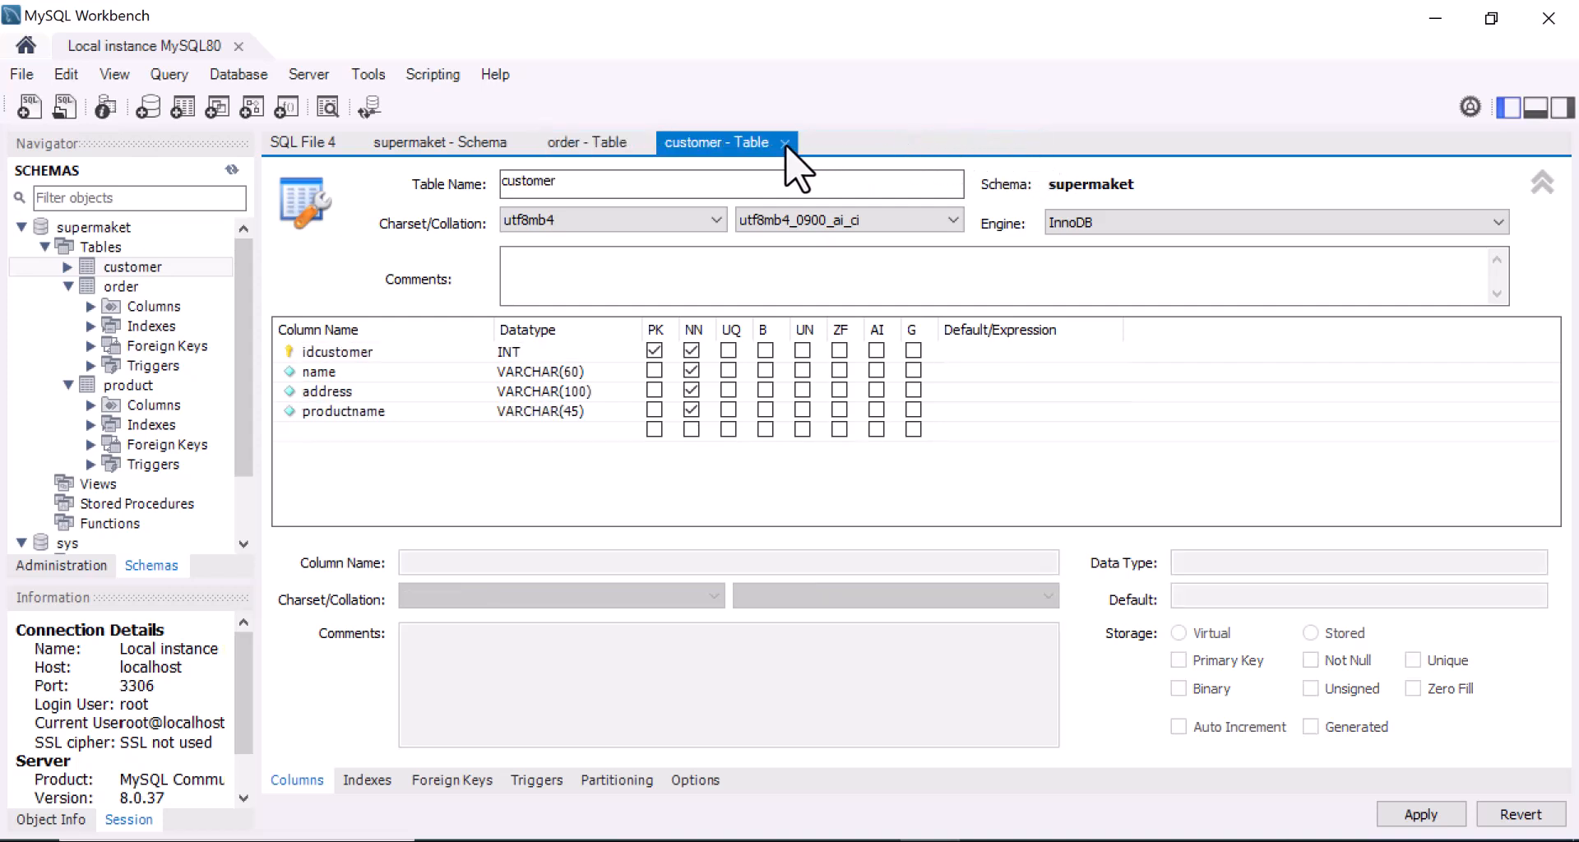
pyautogui.click(790, 143)
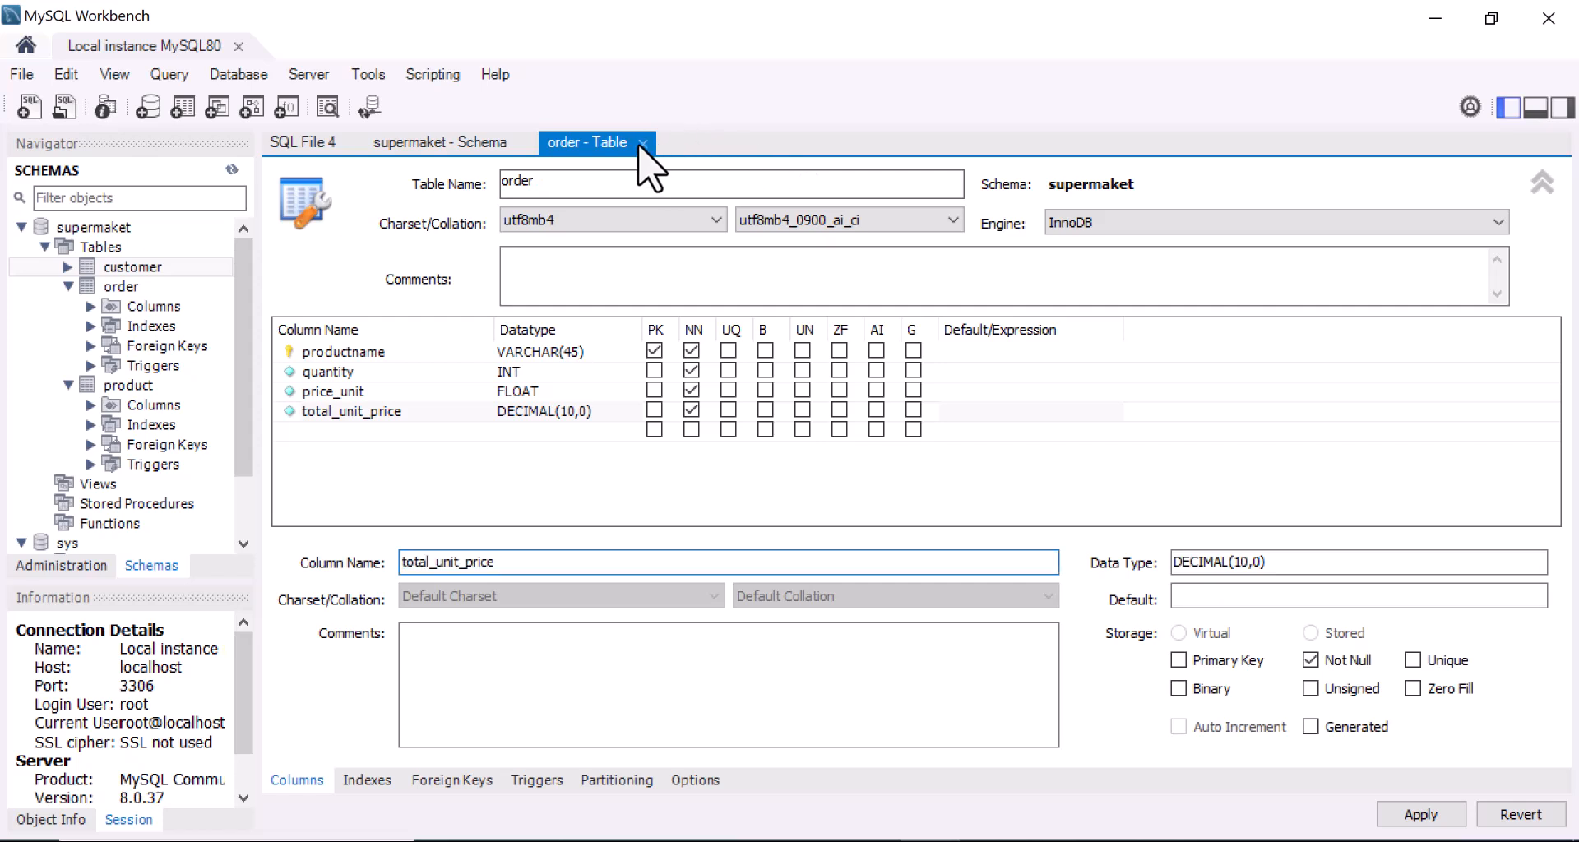
pyautogui.click(643, 145)
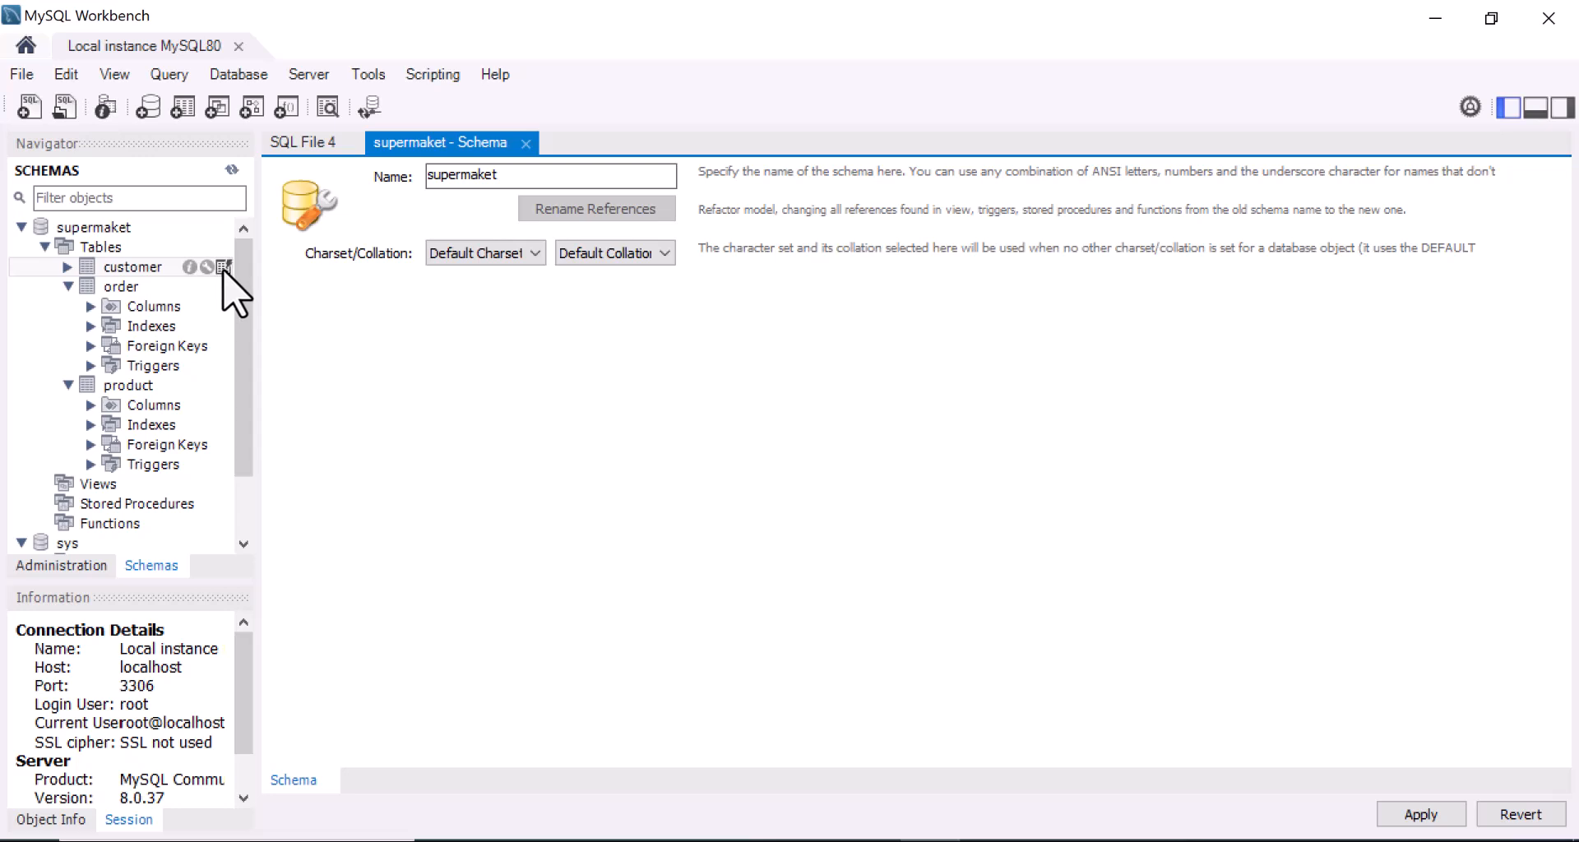
# Open the customer rows and enter row 1: id 1, the customer's name, Lagos, Pizza.
pyautogui.click(223, 268)
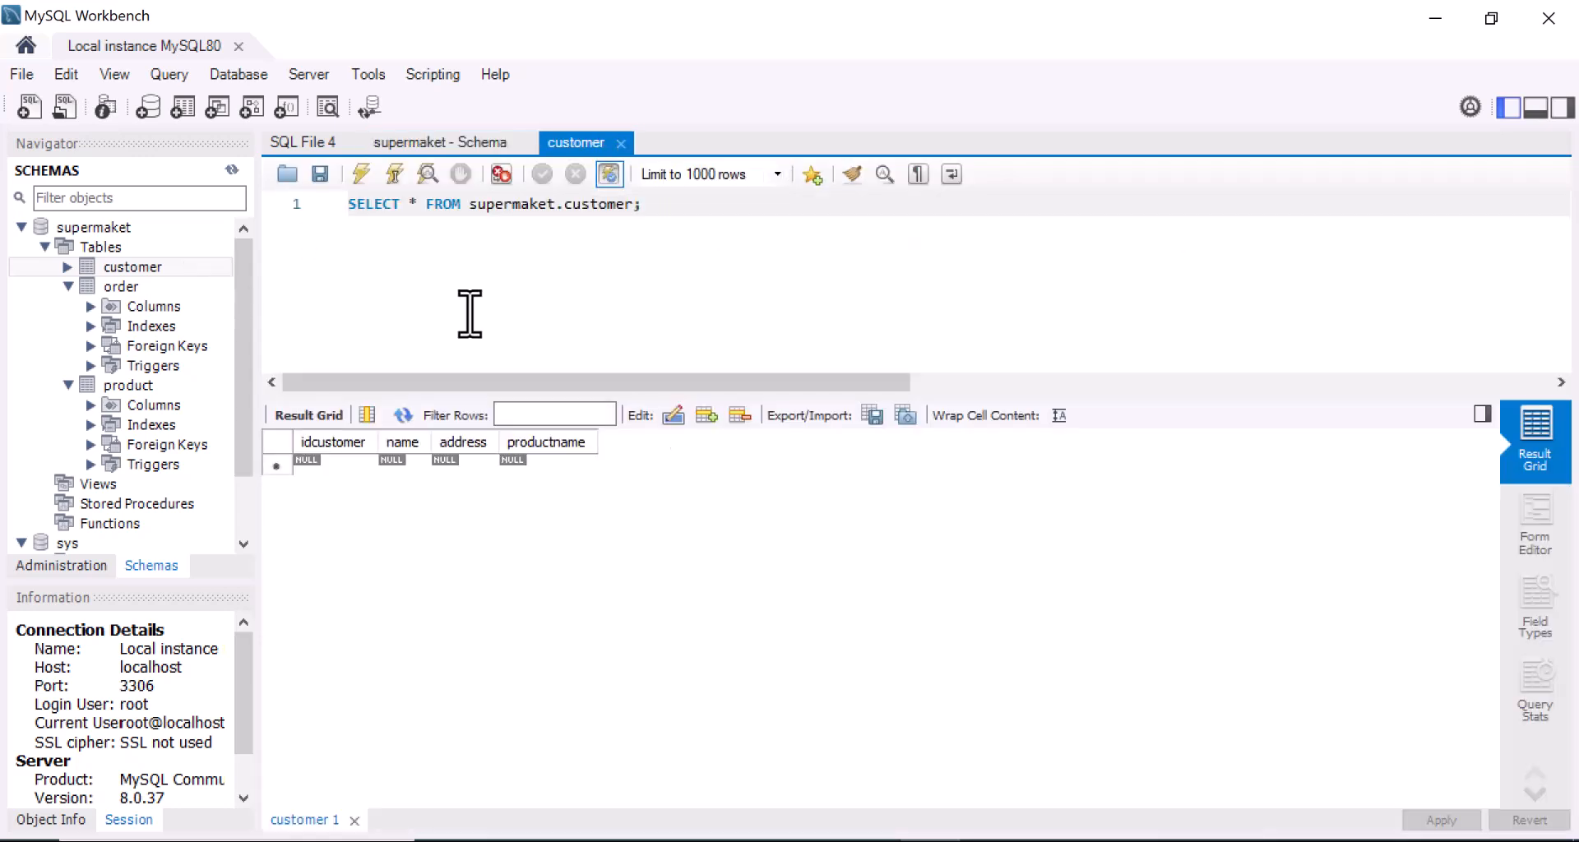
pyautogui.click(342, 466)
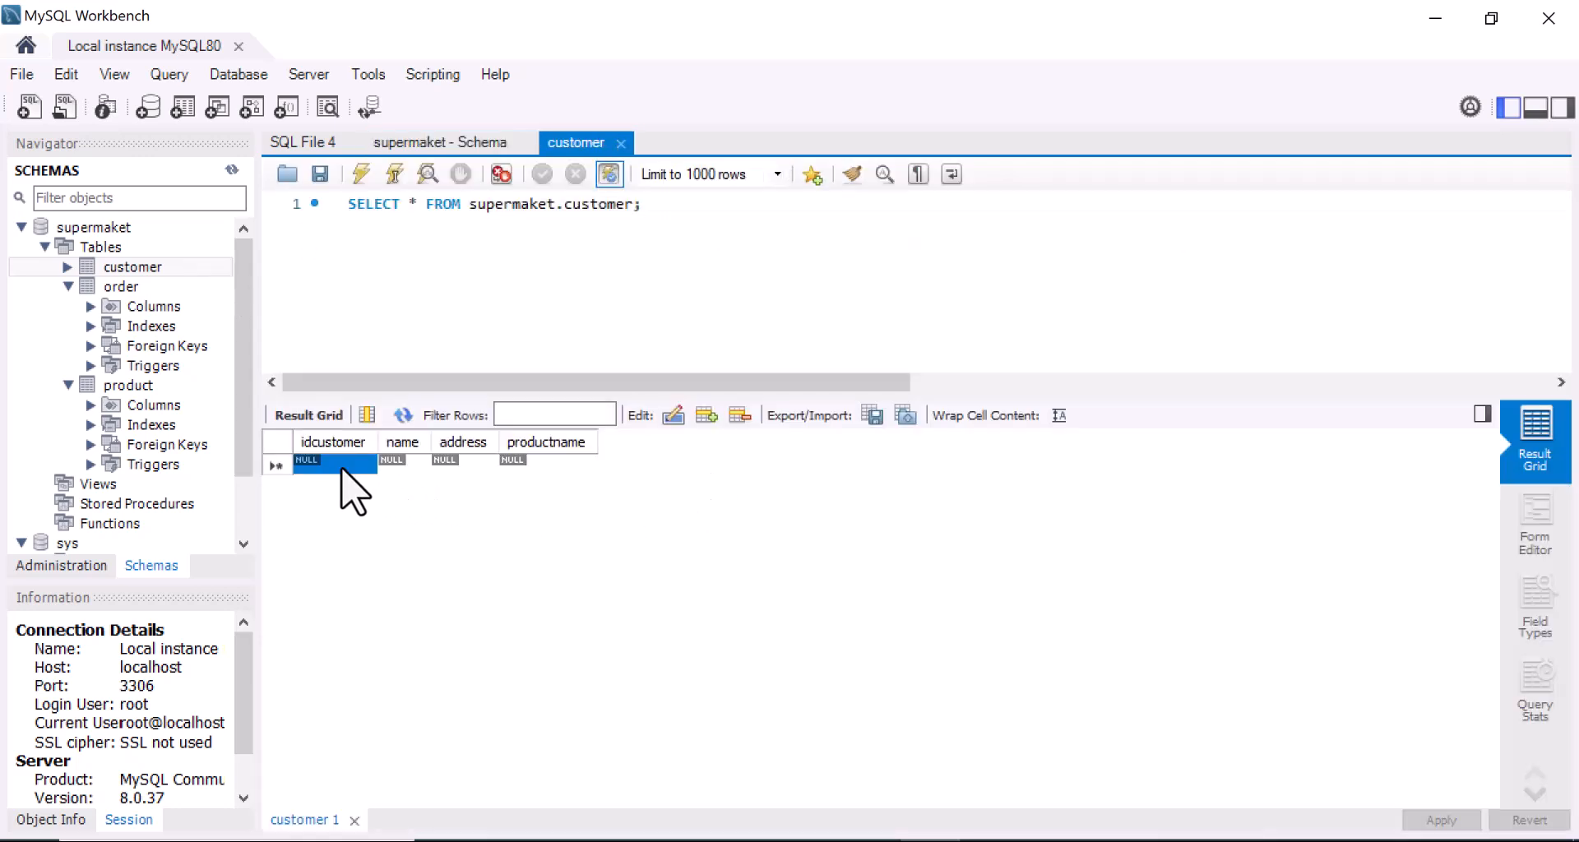
pyautogui.doubleClick(342, 466)
pyautogui.write('1')
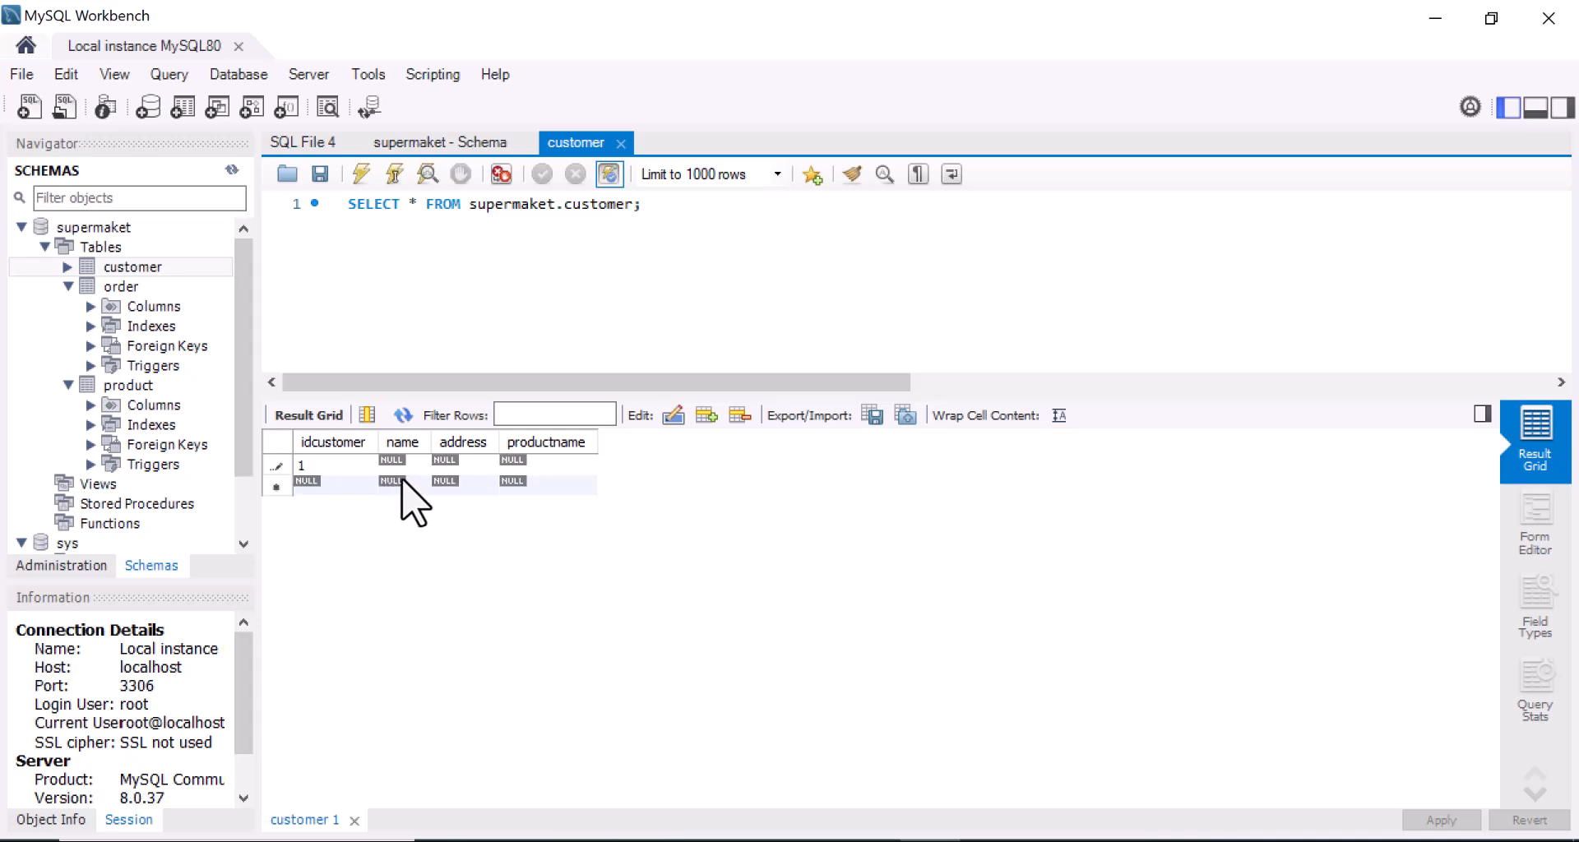
pyautogui.press('Tab')
pyautogui.write('Ayo')
pyautogui.write(' Wale')
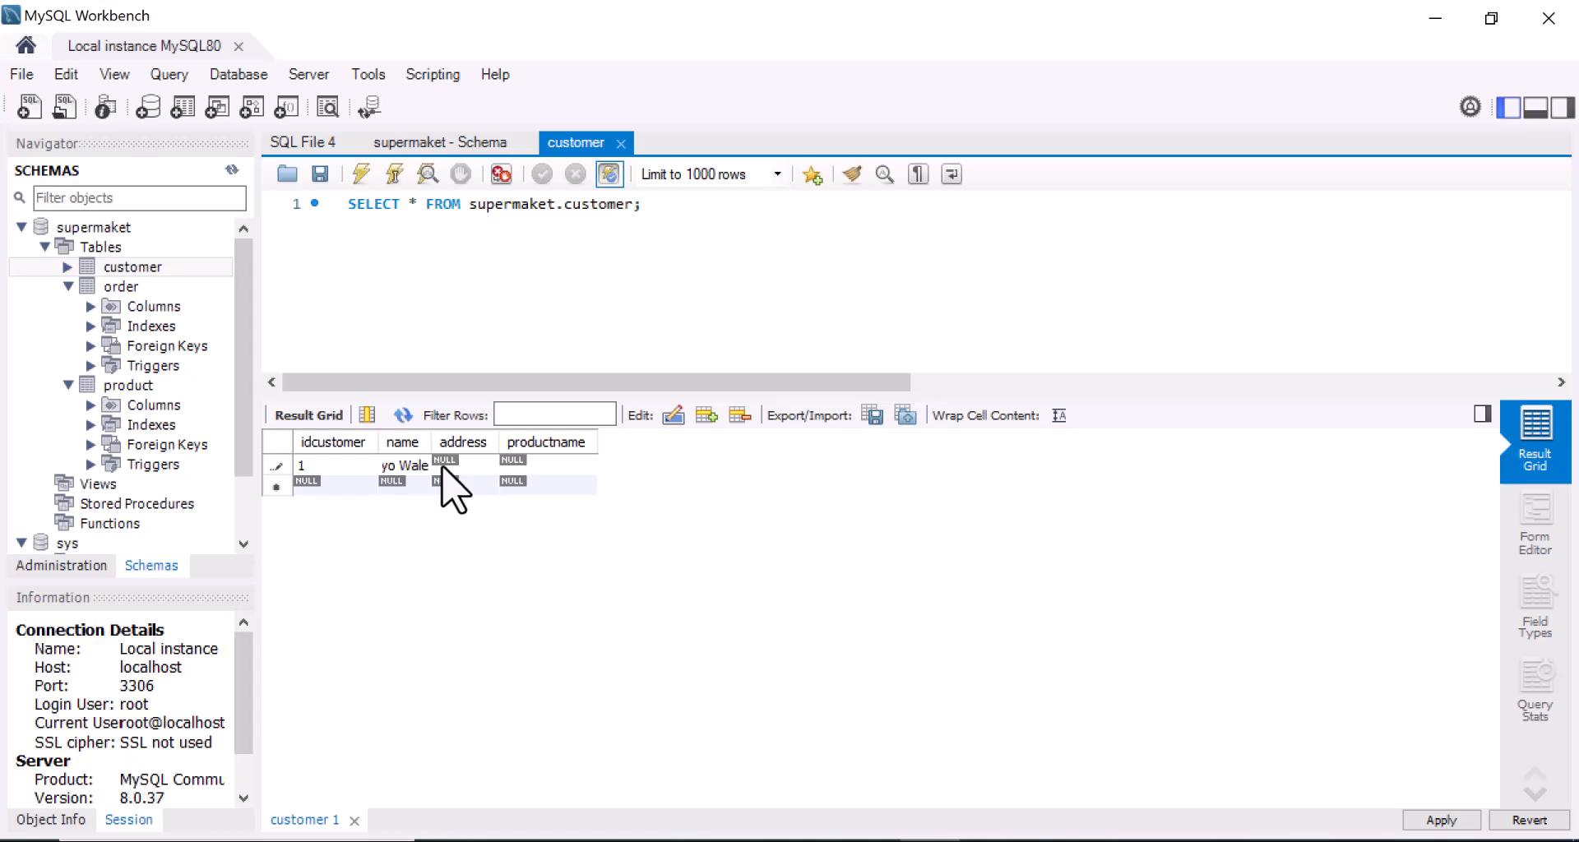
pyautogui.doubleClick(460, 465)
pyautogui.write('Lo')
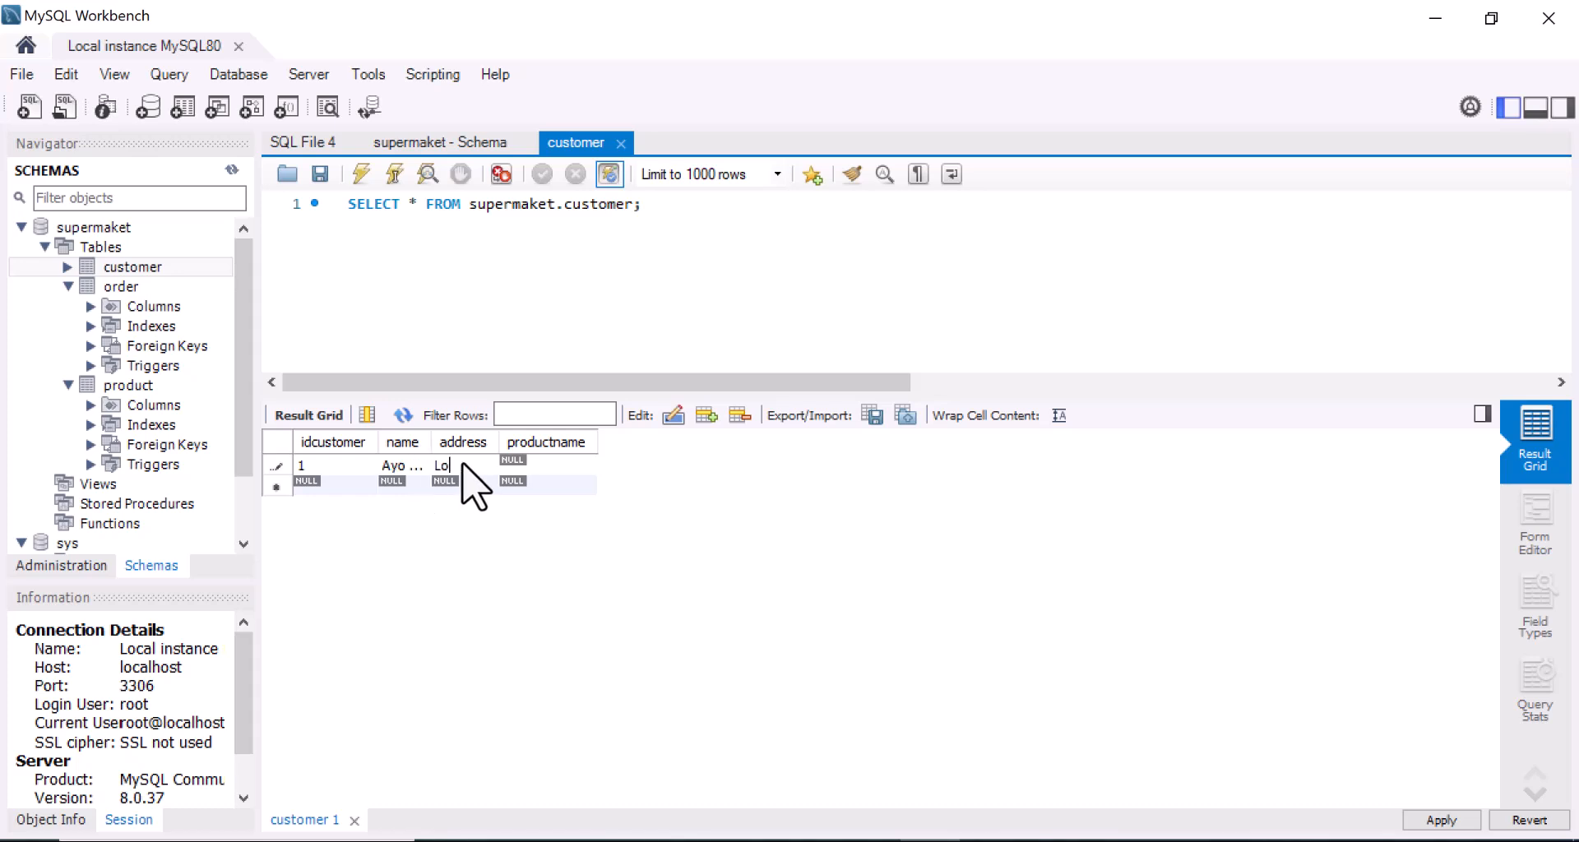
pyautogui.press('BackSpace')
pyautogui.write('agos')
pyautogui.doubleClick(543, 465)
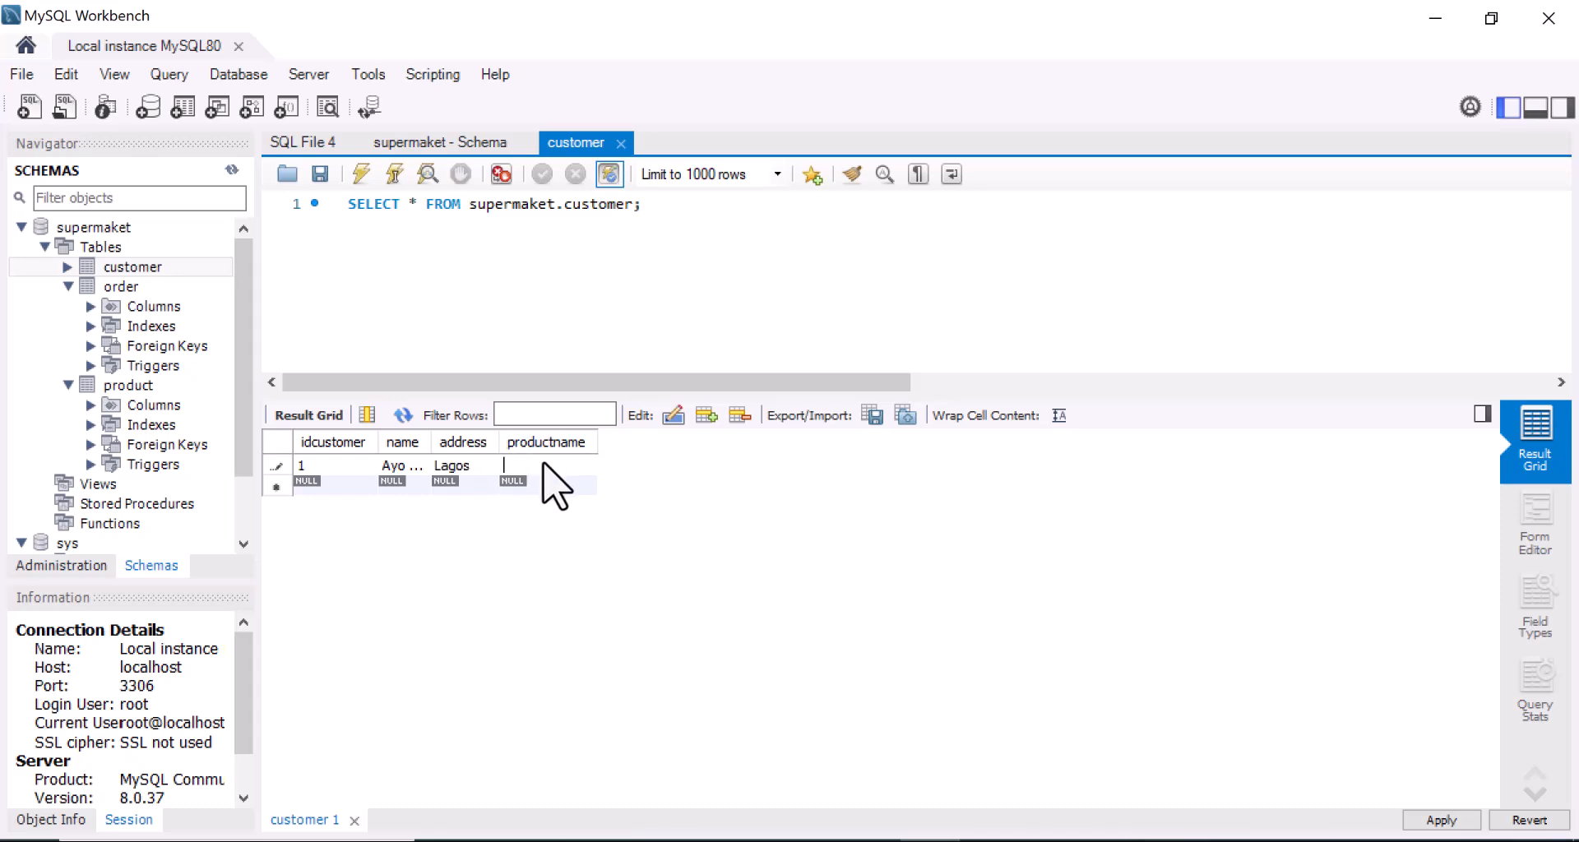
pyautogui.write('Pizza')
# Enter customer row 2: id 2, the customer's name, Cameroon, Ice Cream.
pyautogui.doubleClick(330, 483)
pyautogui.write('2')
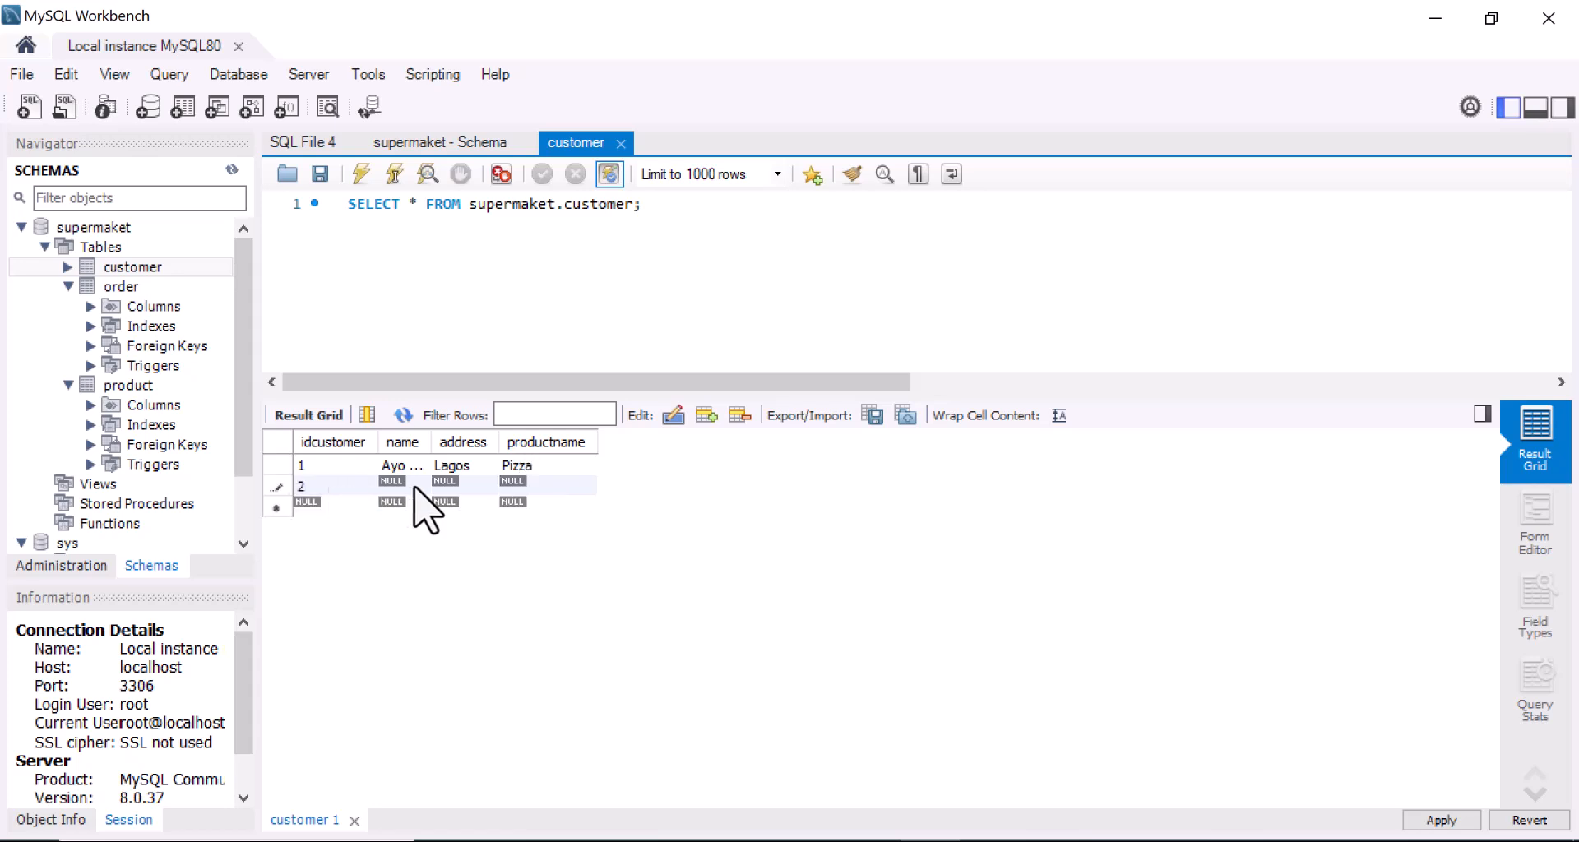
pyautogui.doubleClick(414, 487)
pyautogui.write('Blessing')
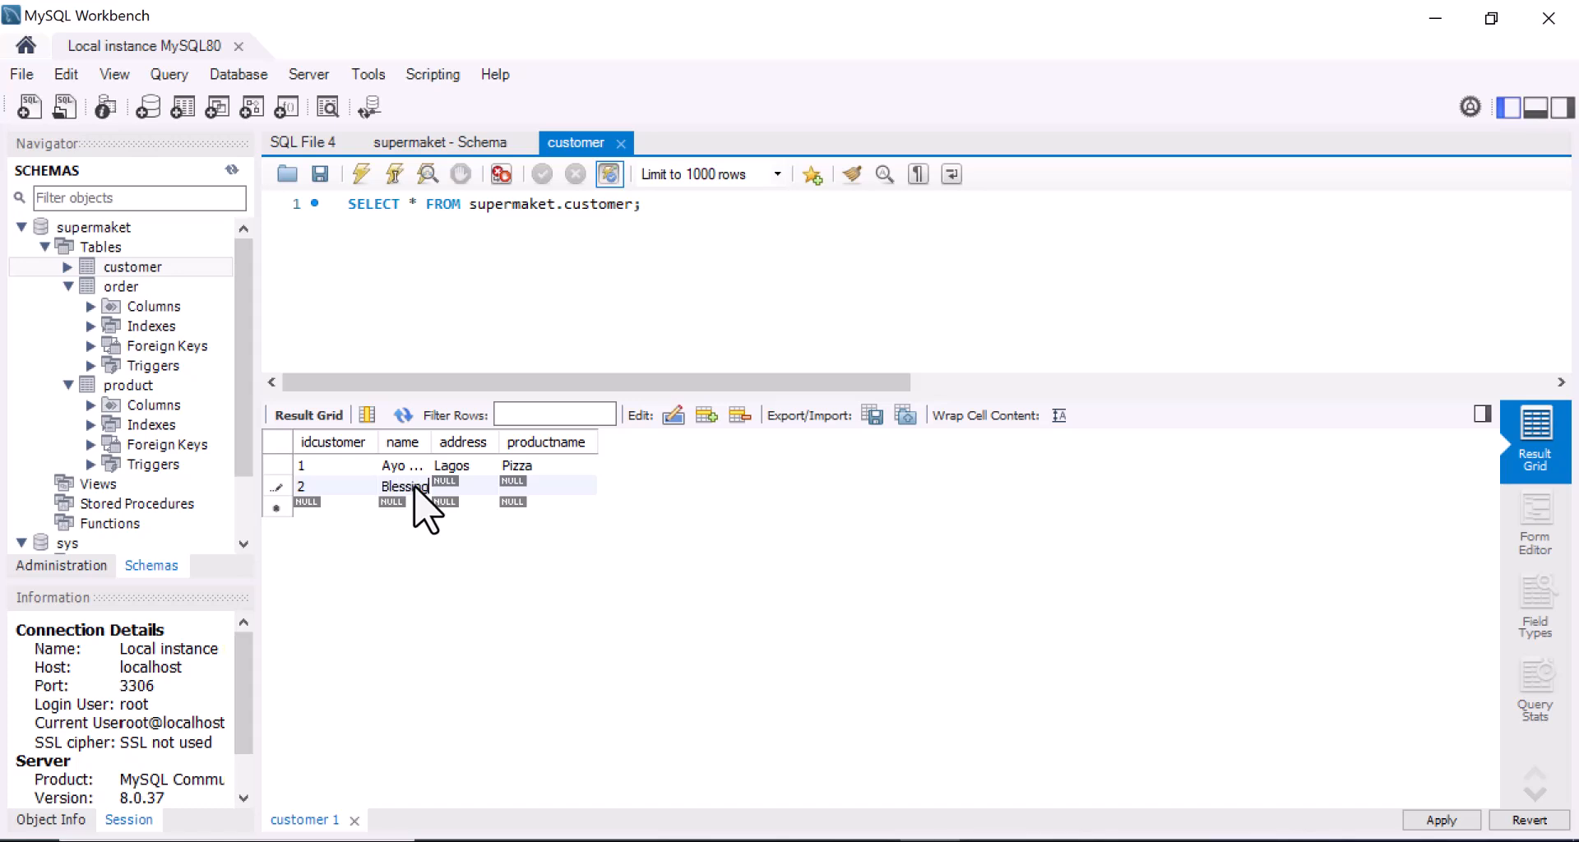
pyautogui.doubleClick(474, 486)
pyautogui.write('Cameroon')
pyautogui.click(534, 486)
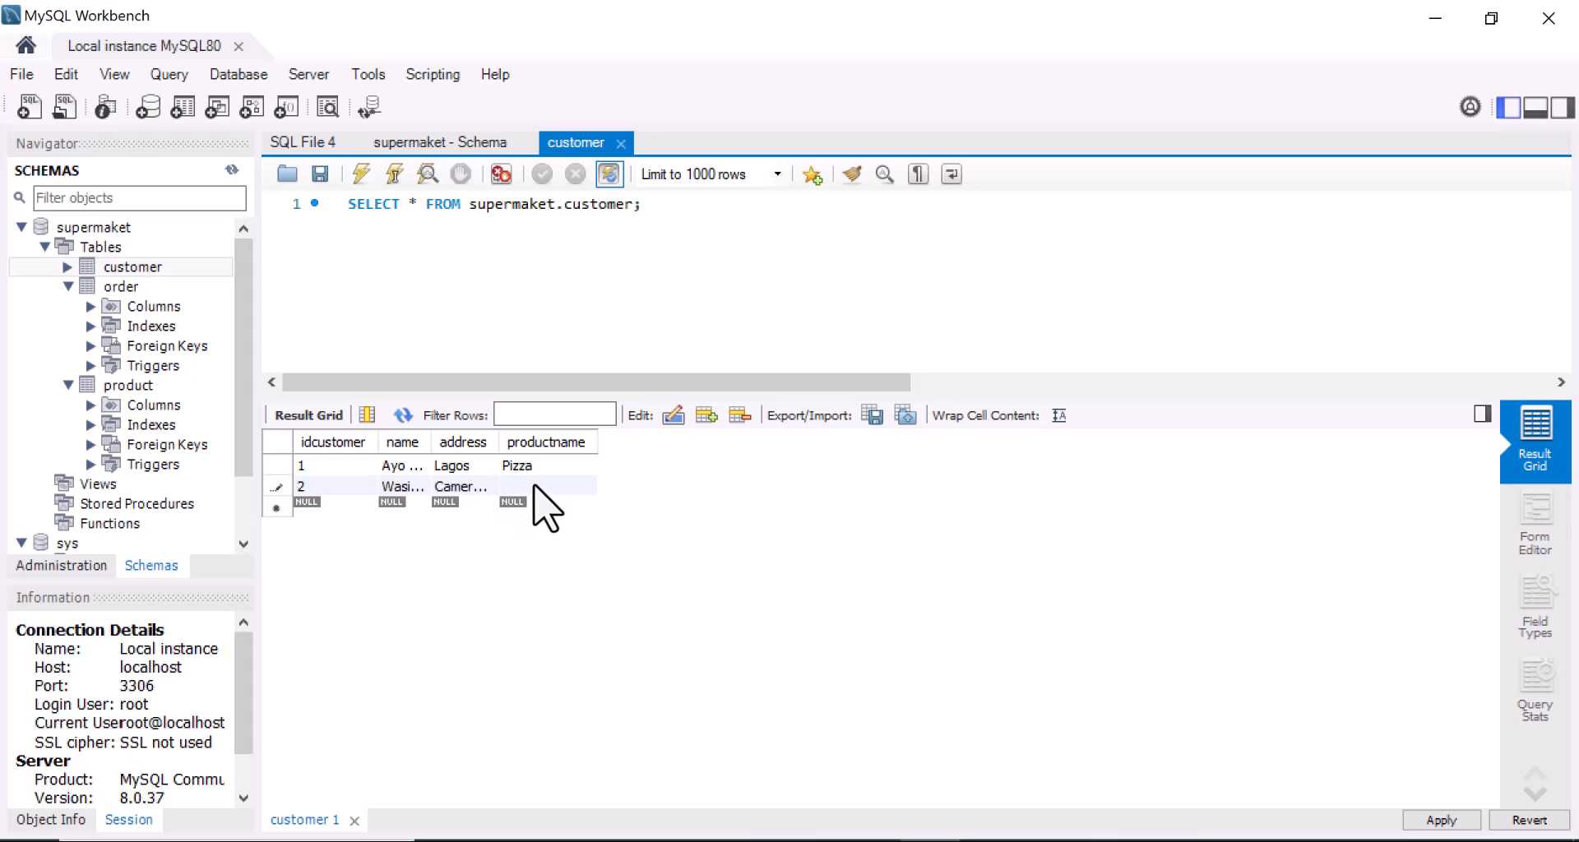
pyautogui.write('Ice Cream')
# In Form Editor, fill record 3 with id 3, the customer's name, Rwanda and Book.
pyautogui.click(1535, 521)
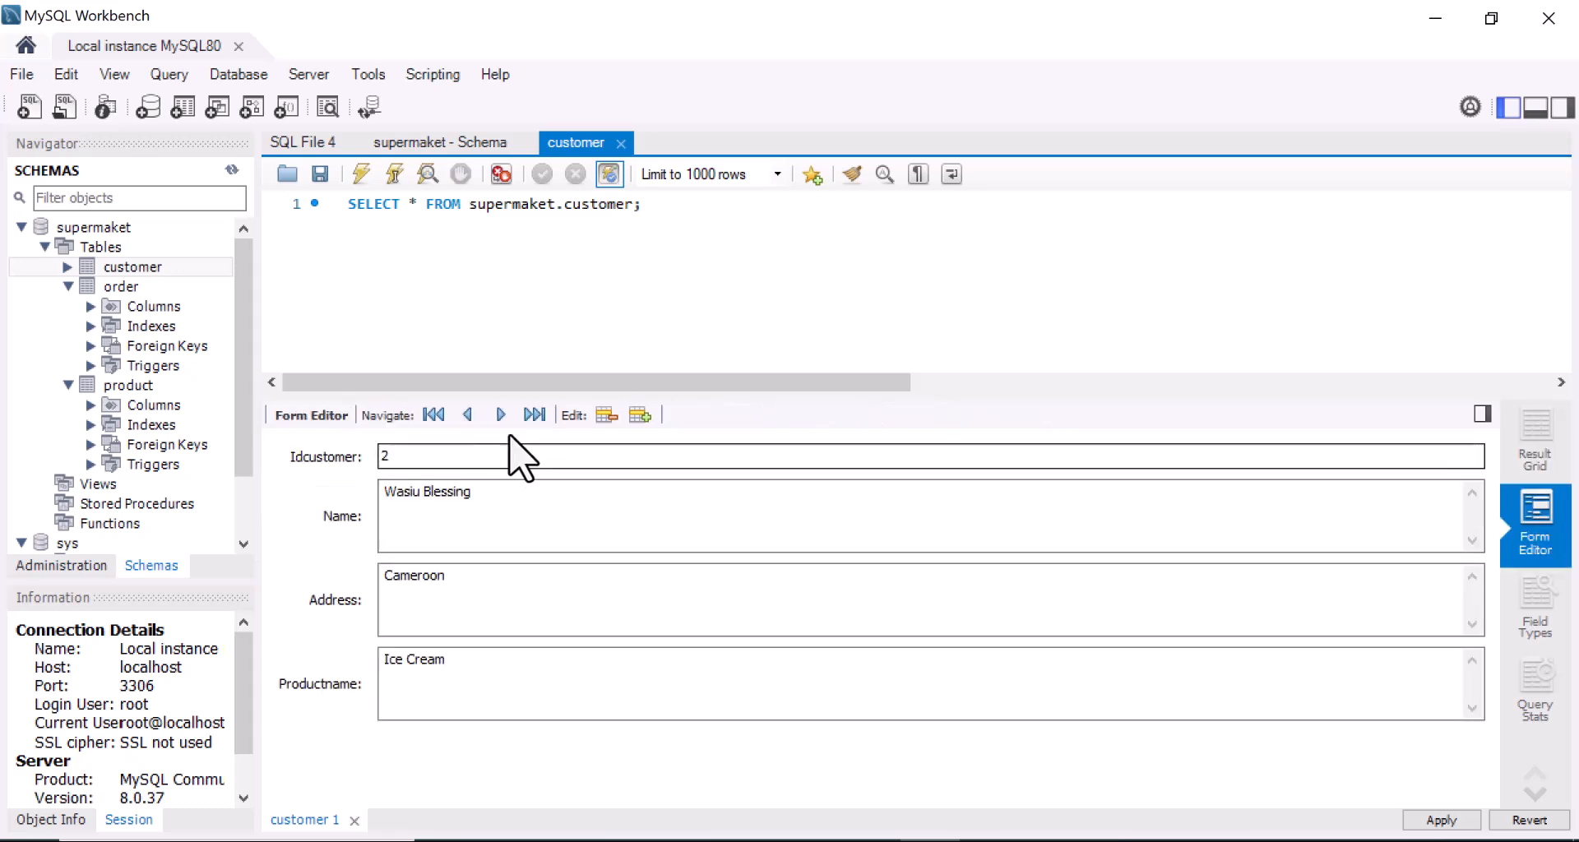
pyautogui.click(500, 416)
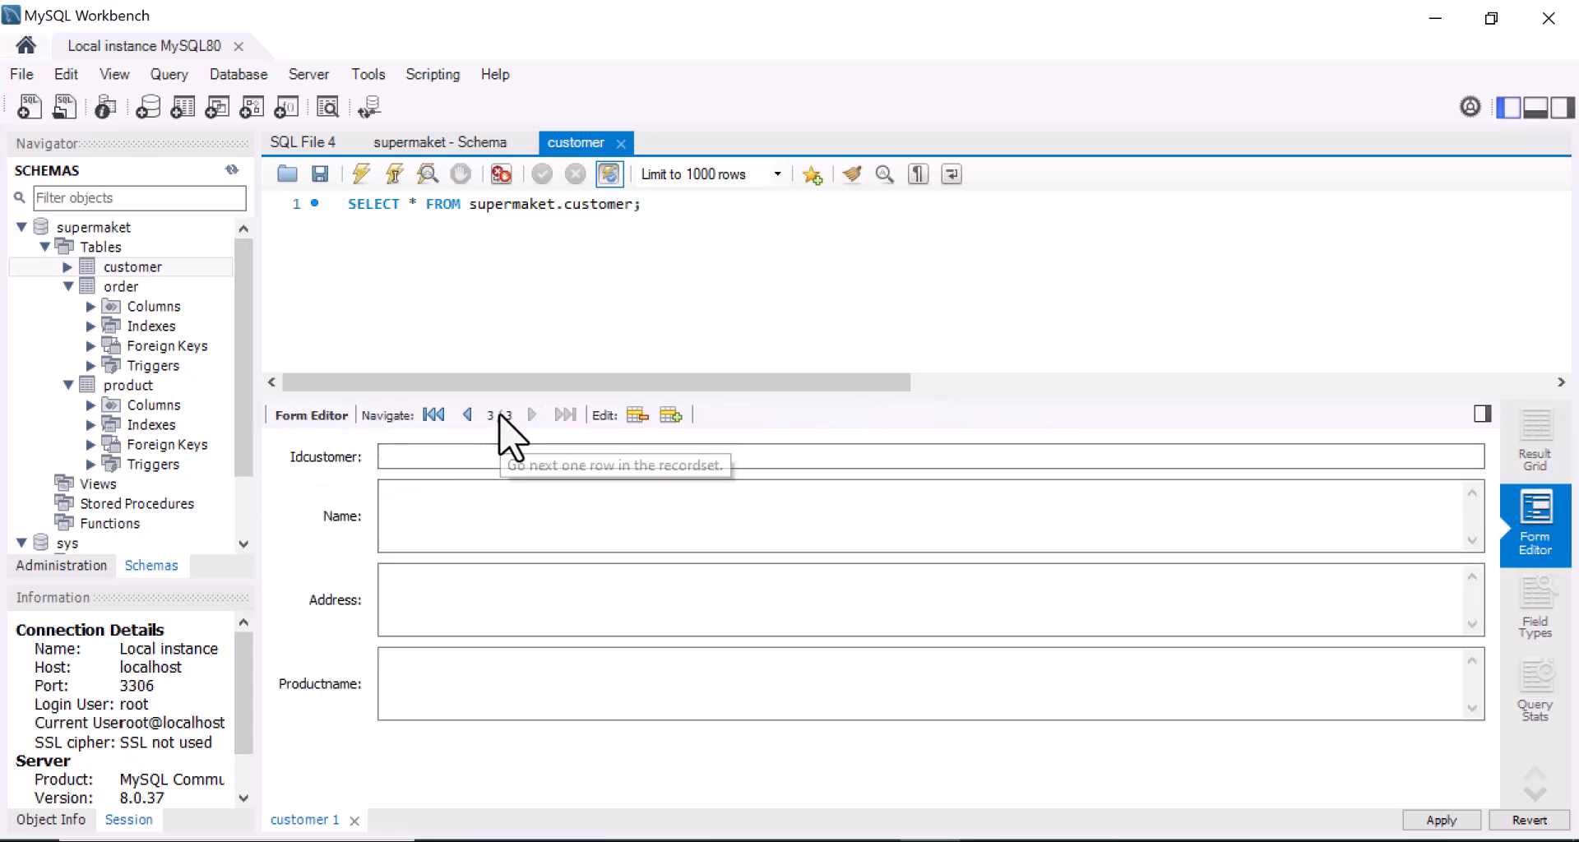
pyautogui.click(423, 458)
pyautogui.write('3')
pyautogui.click(418, 502)
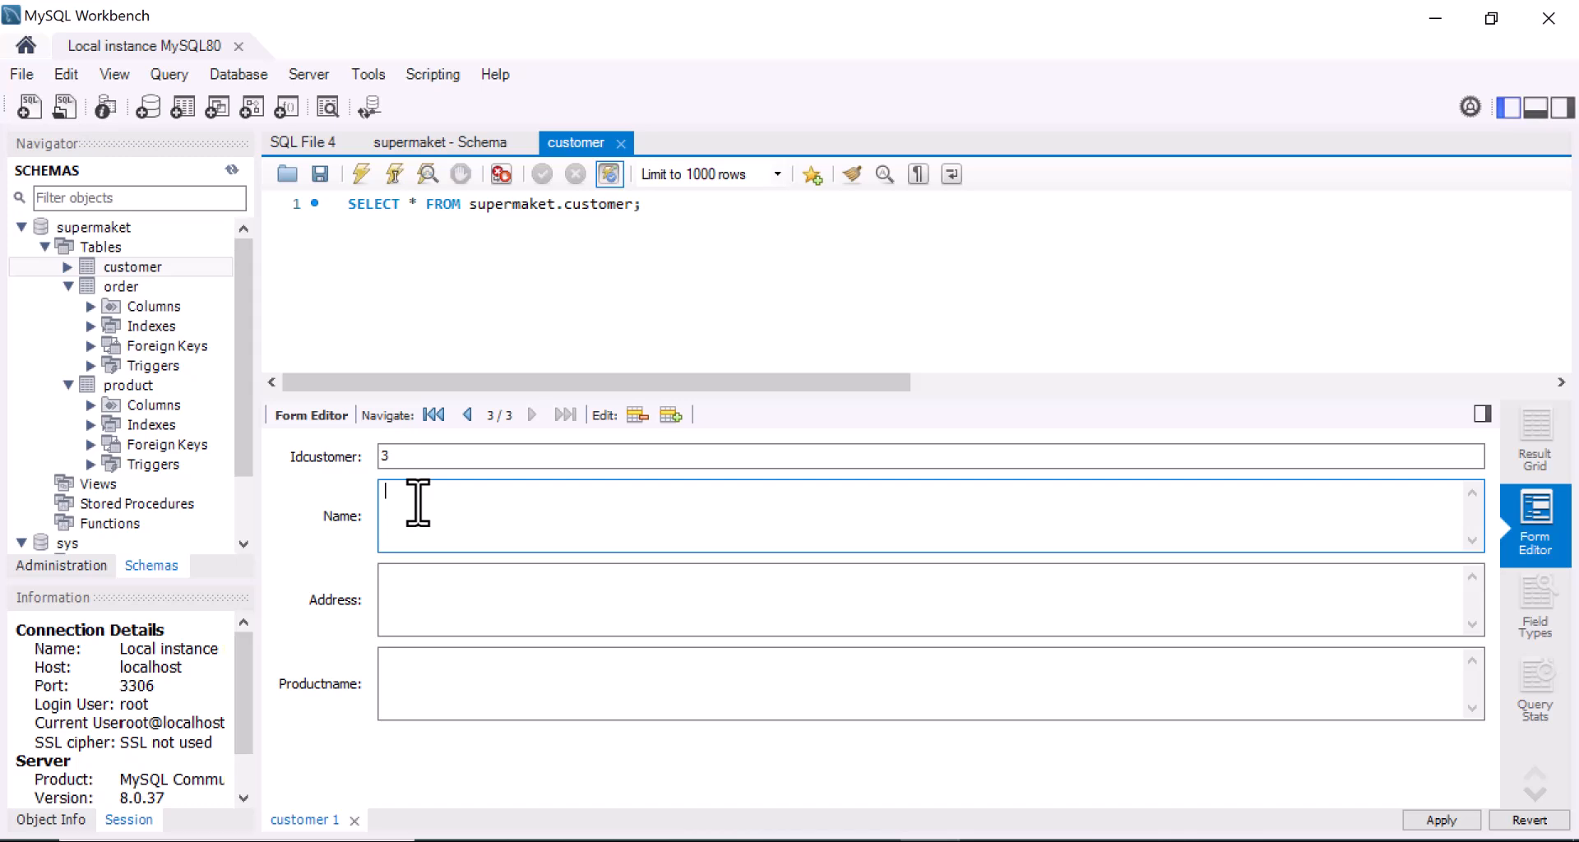
pyautogui.write('Lekeanju Cyril')
pyautogui.click(430, 602)
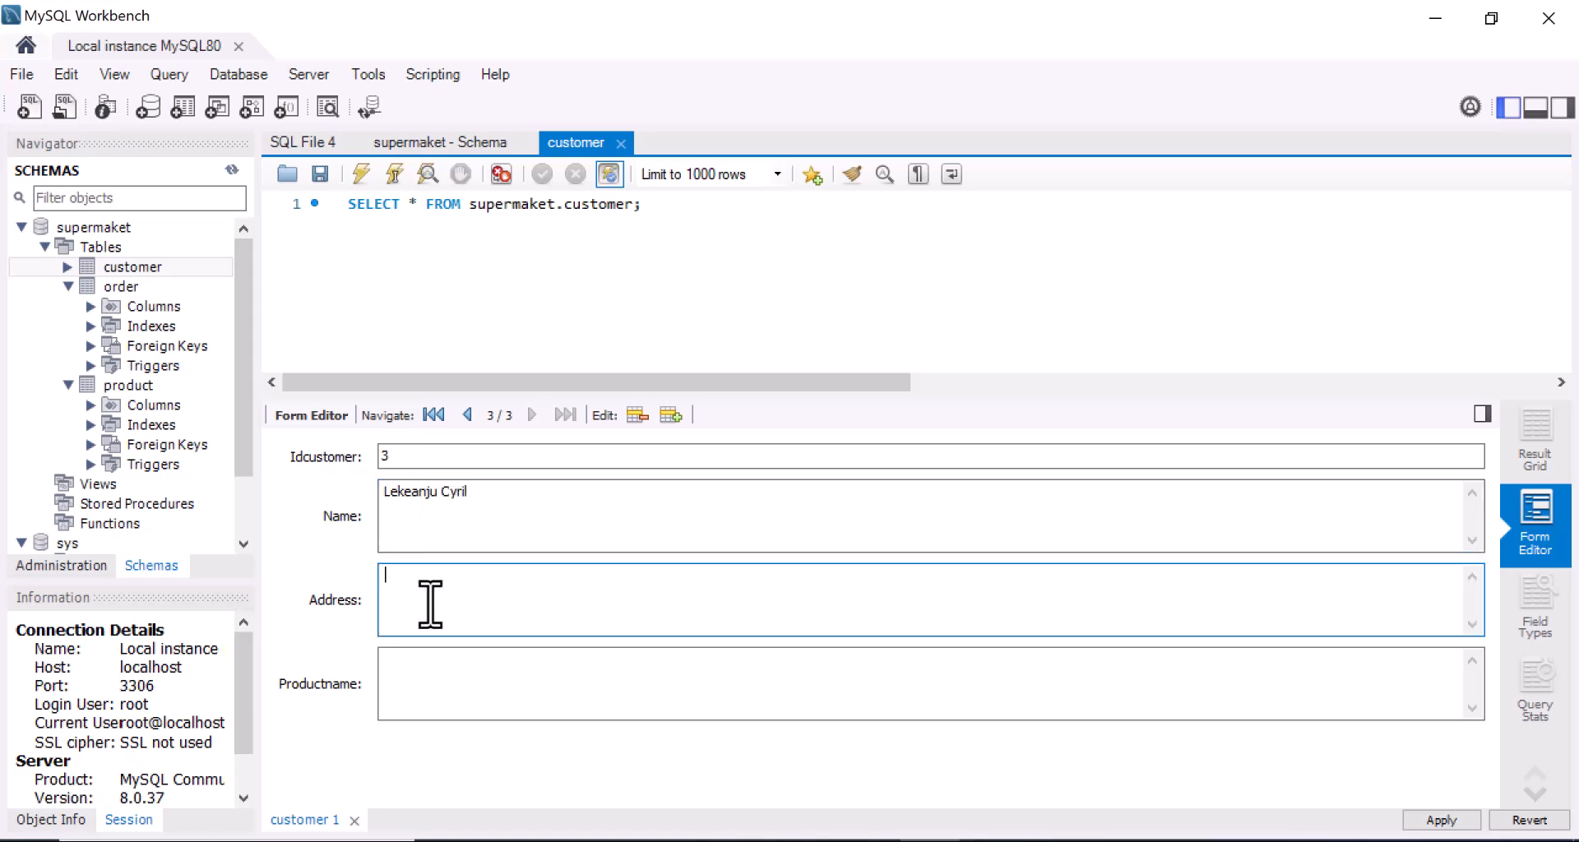
pyautogui.write('Rwanda')
pyautogui.click(428, 684)
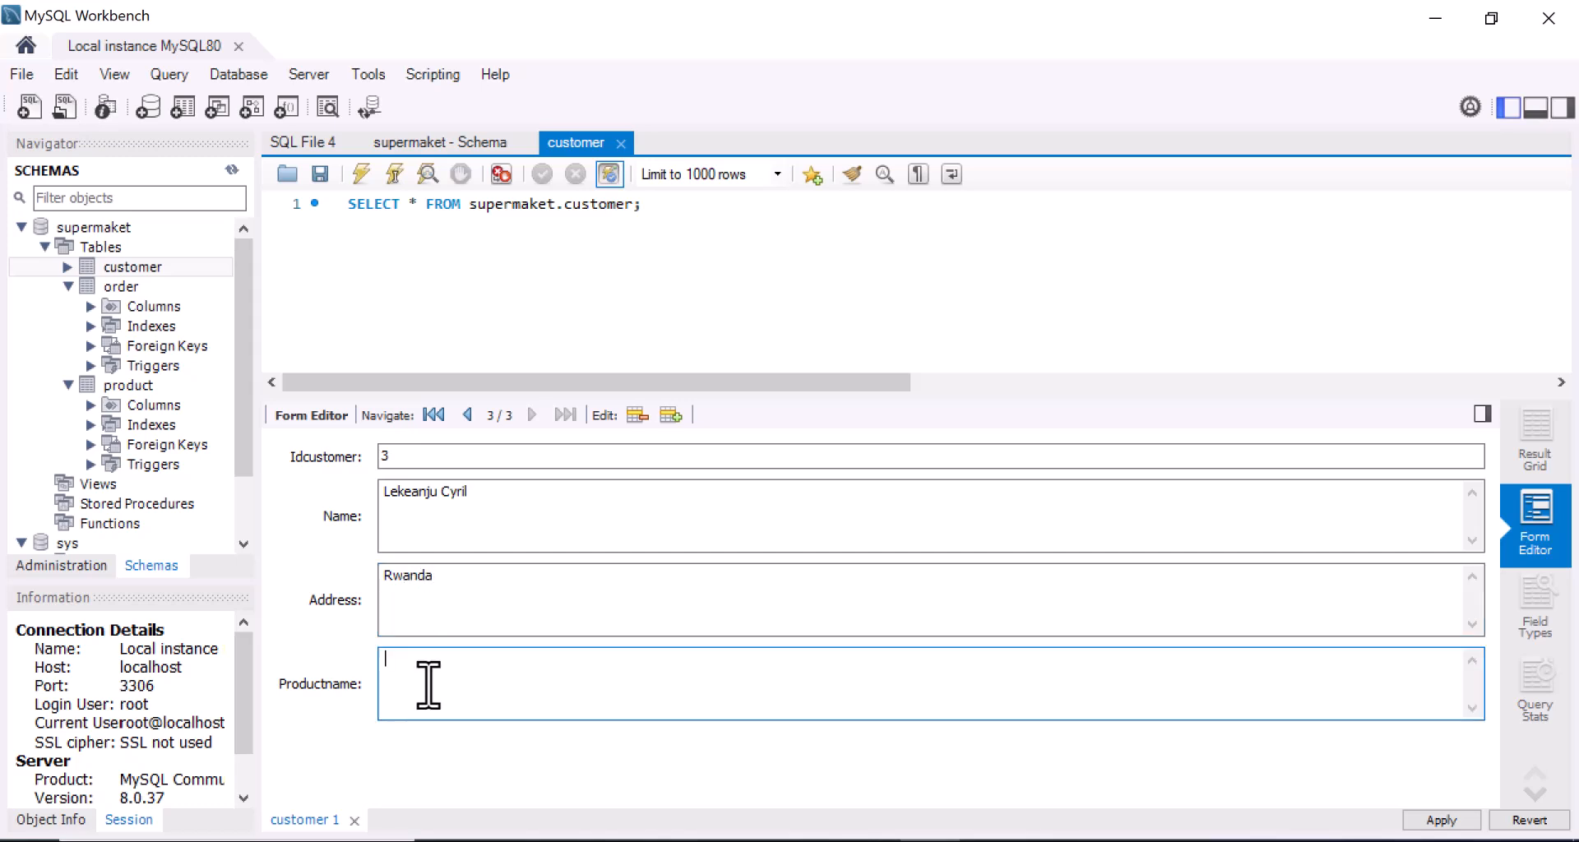
pyautogui.write('Book')
# Apply the three pending customer INSERT statements and close the finished dialog.
pyautogui.click(1431, 826)
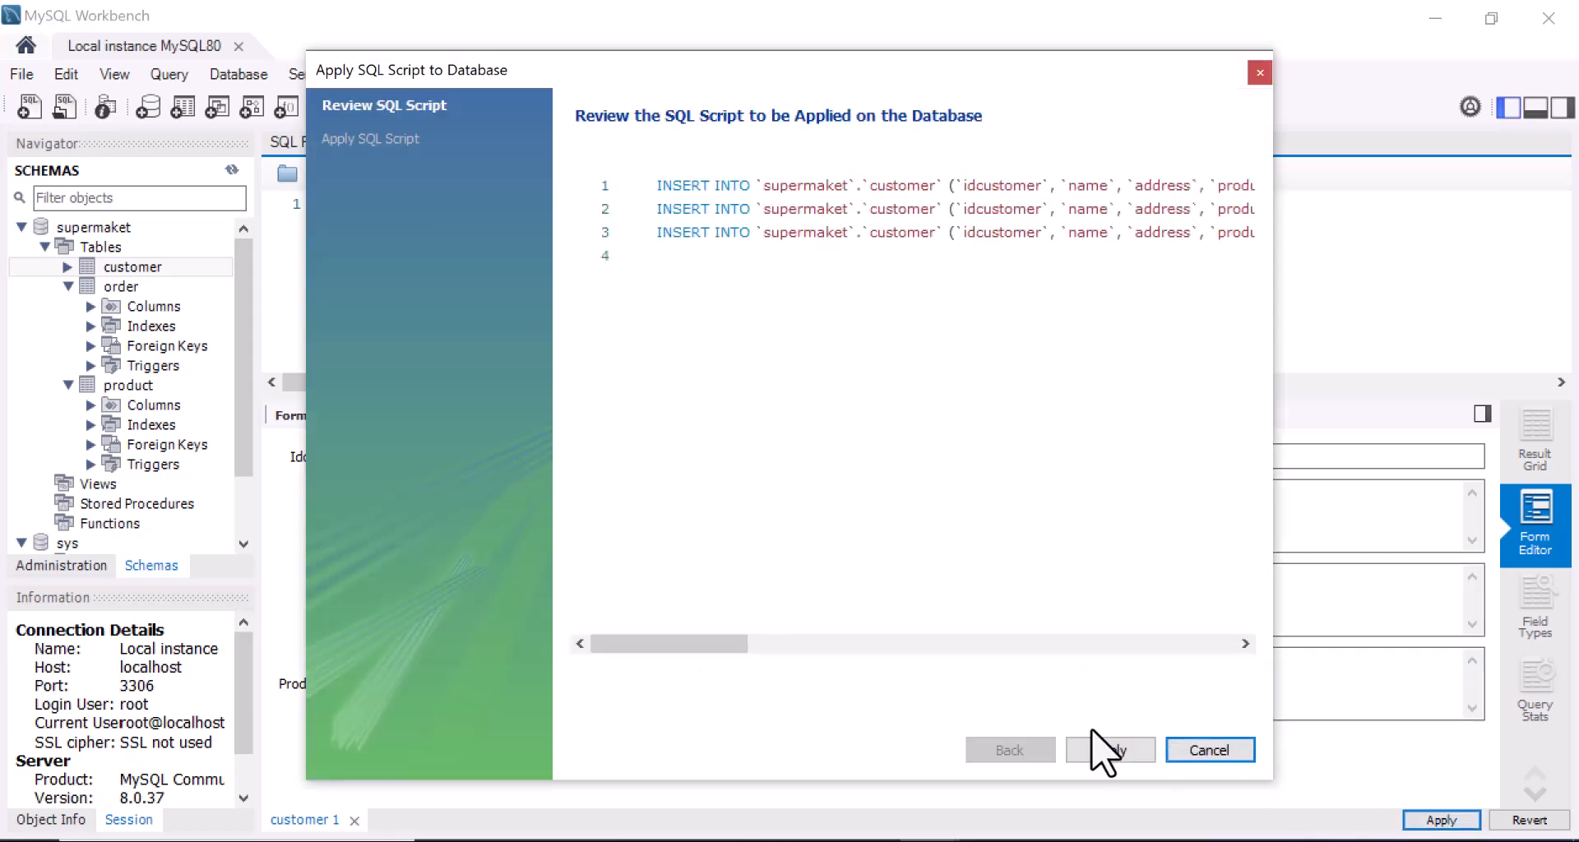
pyautogui.click(1102, 750)
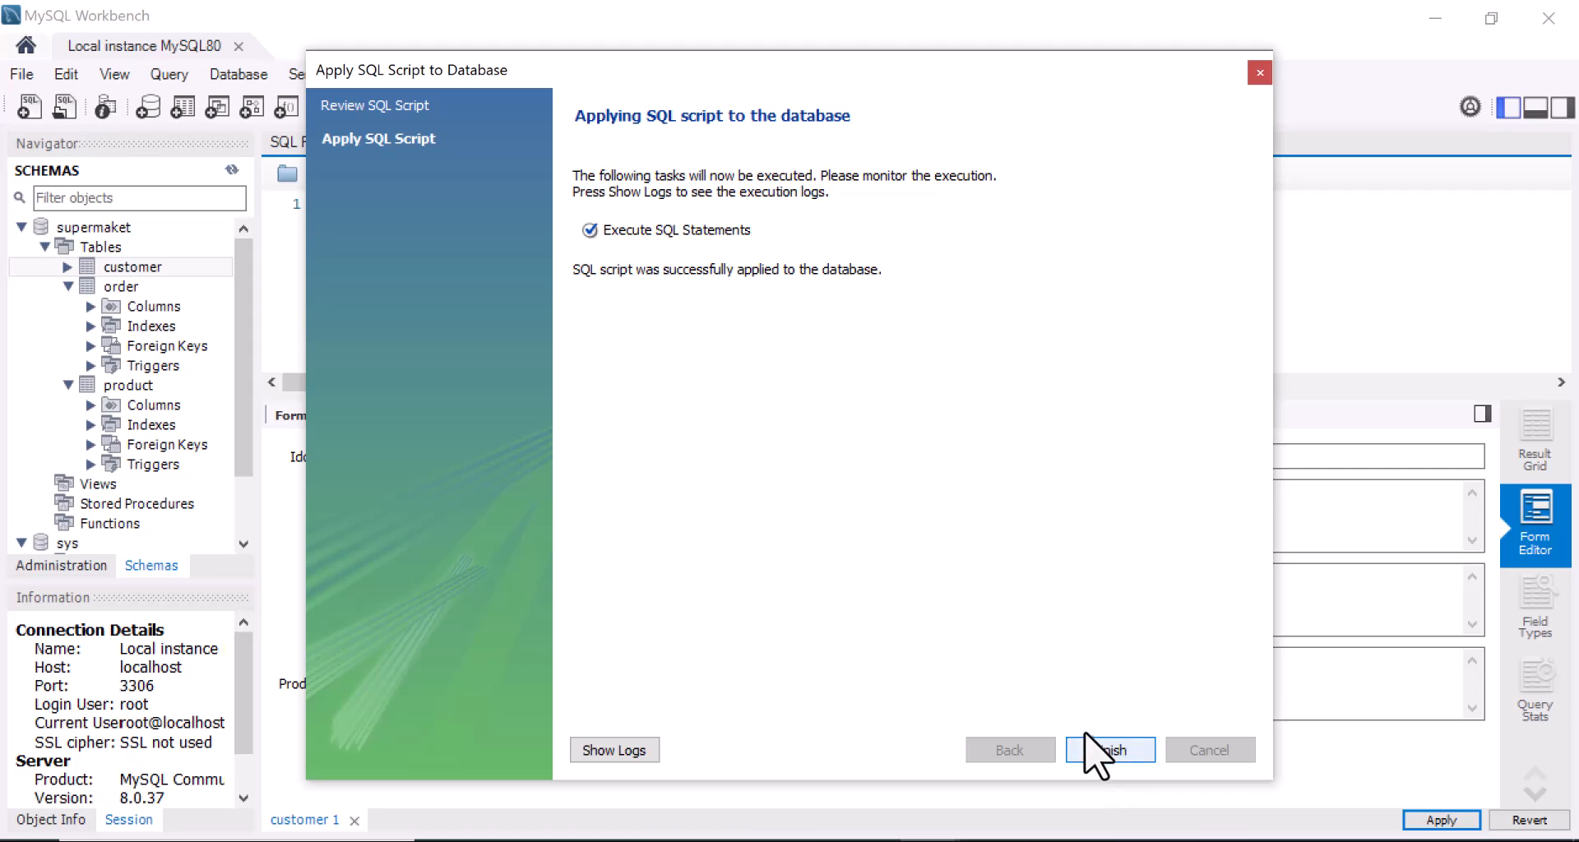
pyautogui.click(1102, 751)
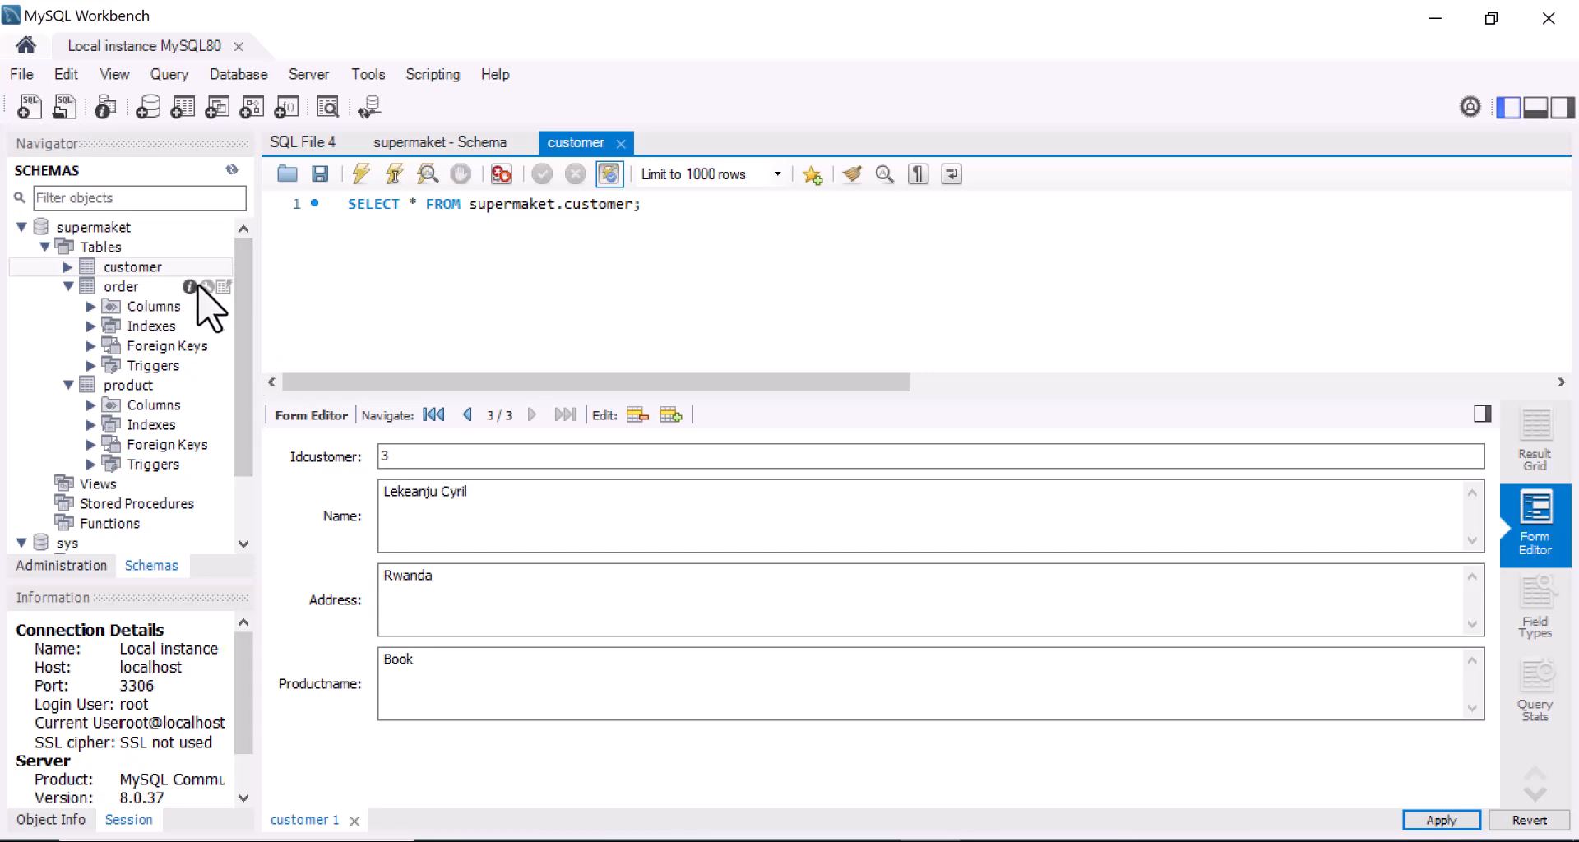
# Open the order rows and enter row p1 with quantity 2, price_unit 2300, total 4600.
pyautogui.click(226, 286)
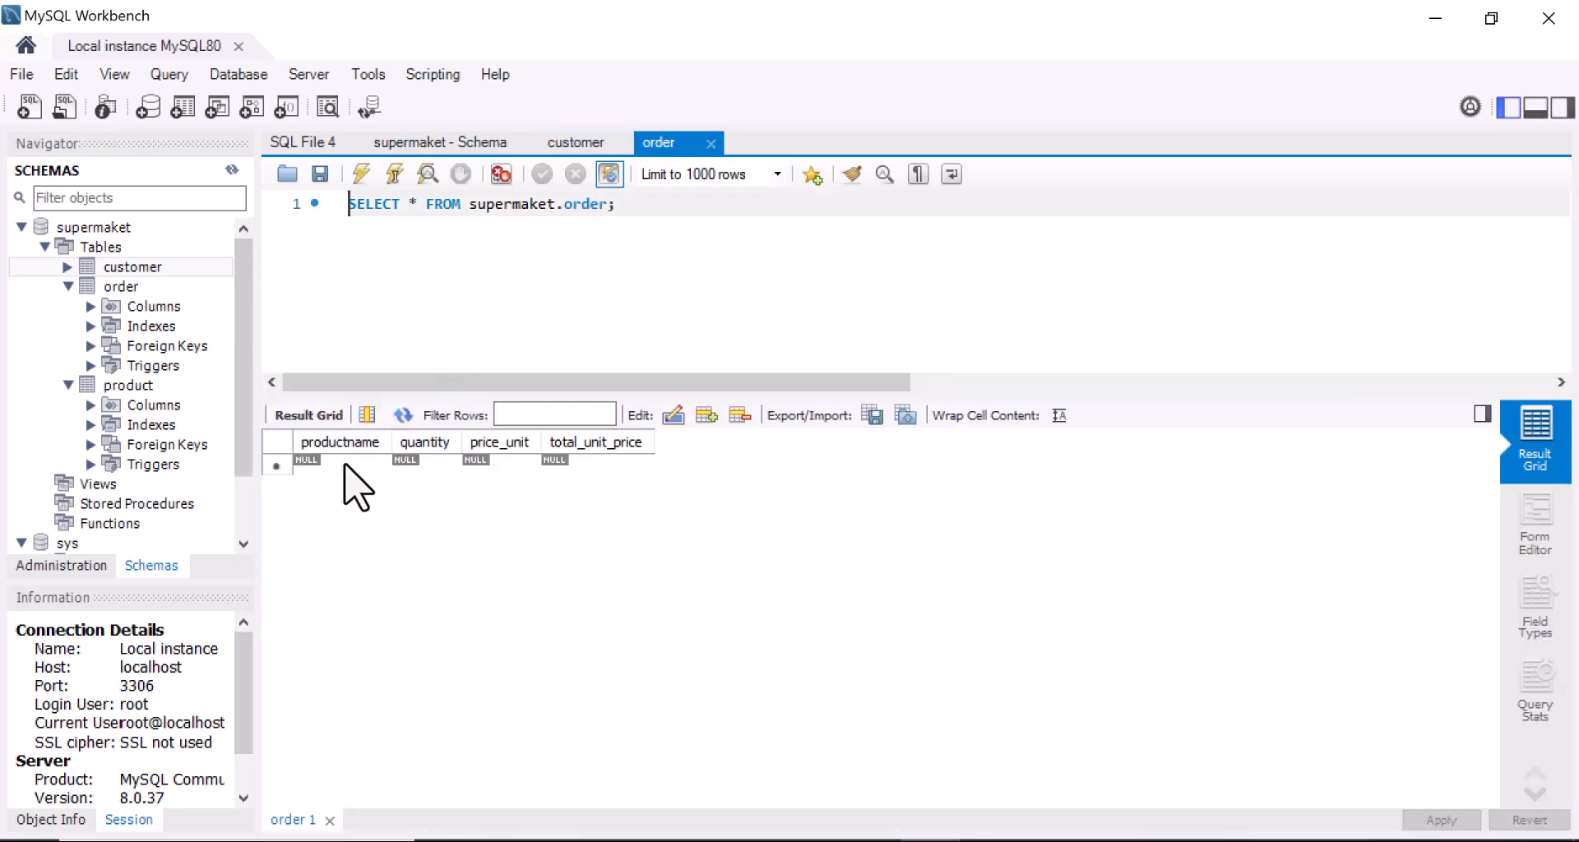
pyautogui.click(343, 465)
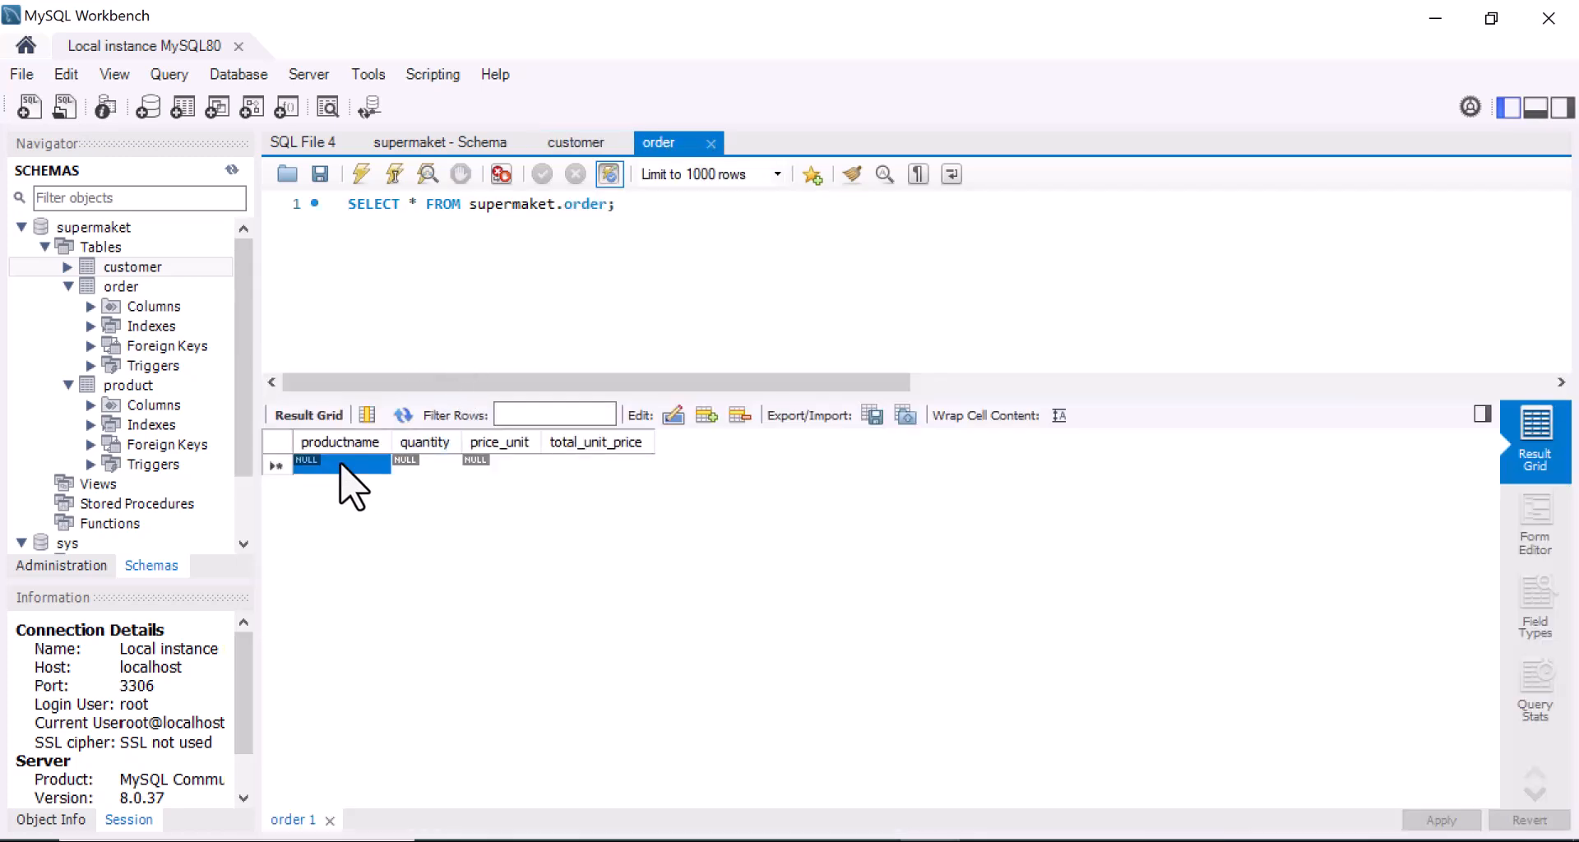
pyautogui.click(339, 466)
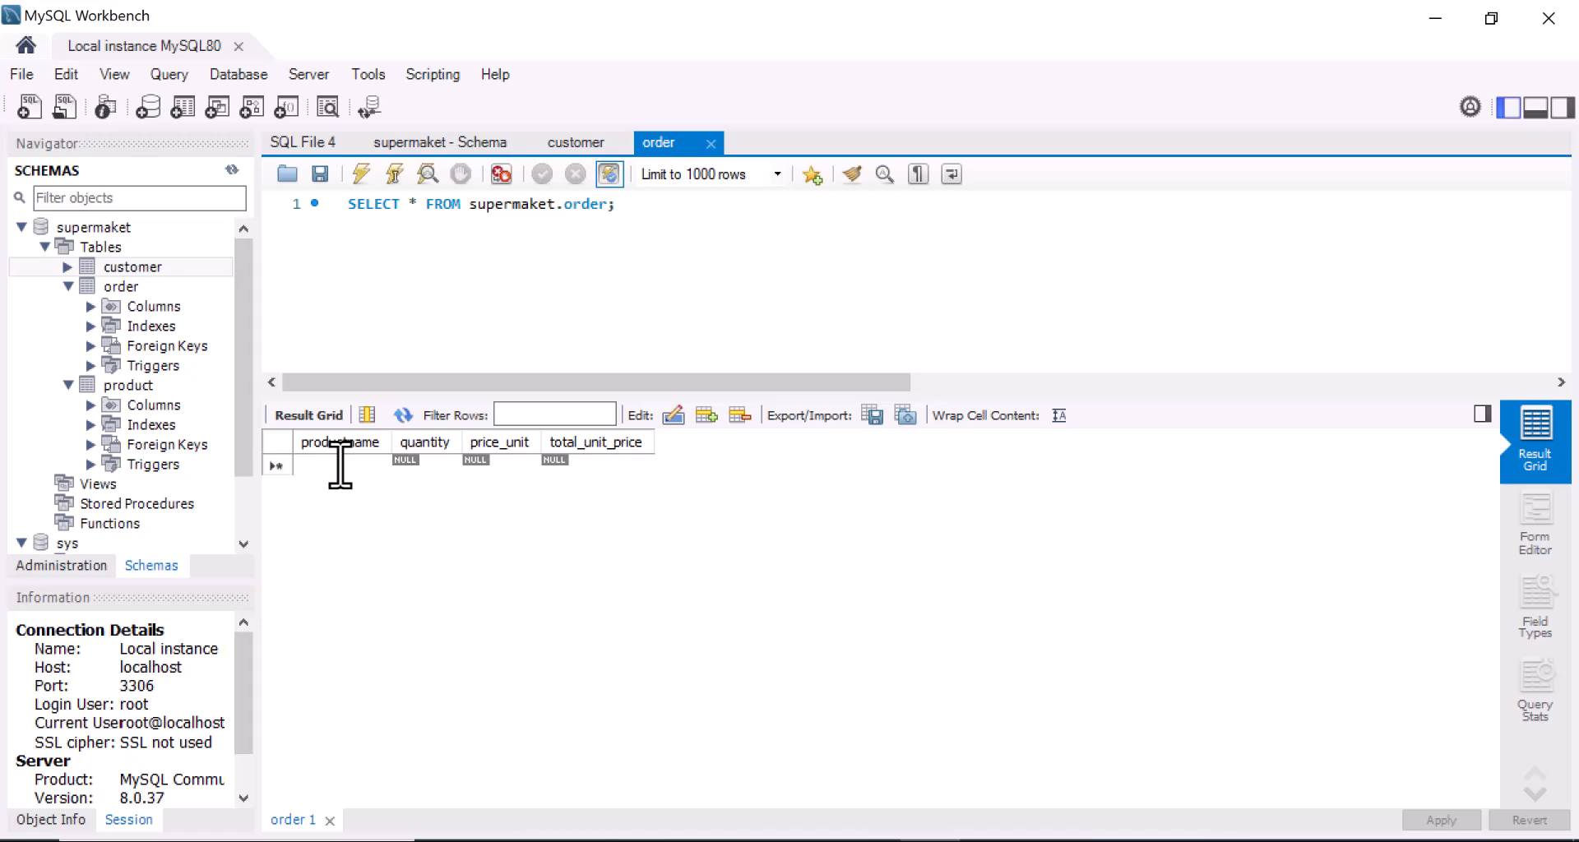
pyautogui.write('p1')
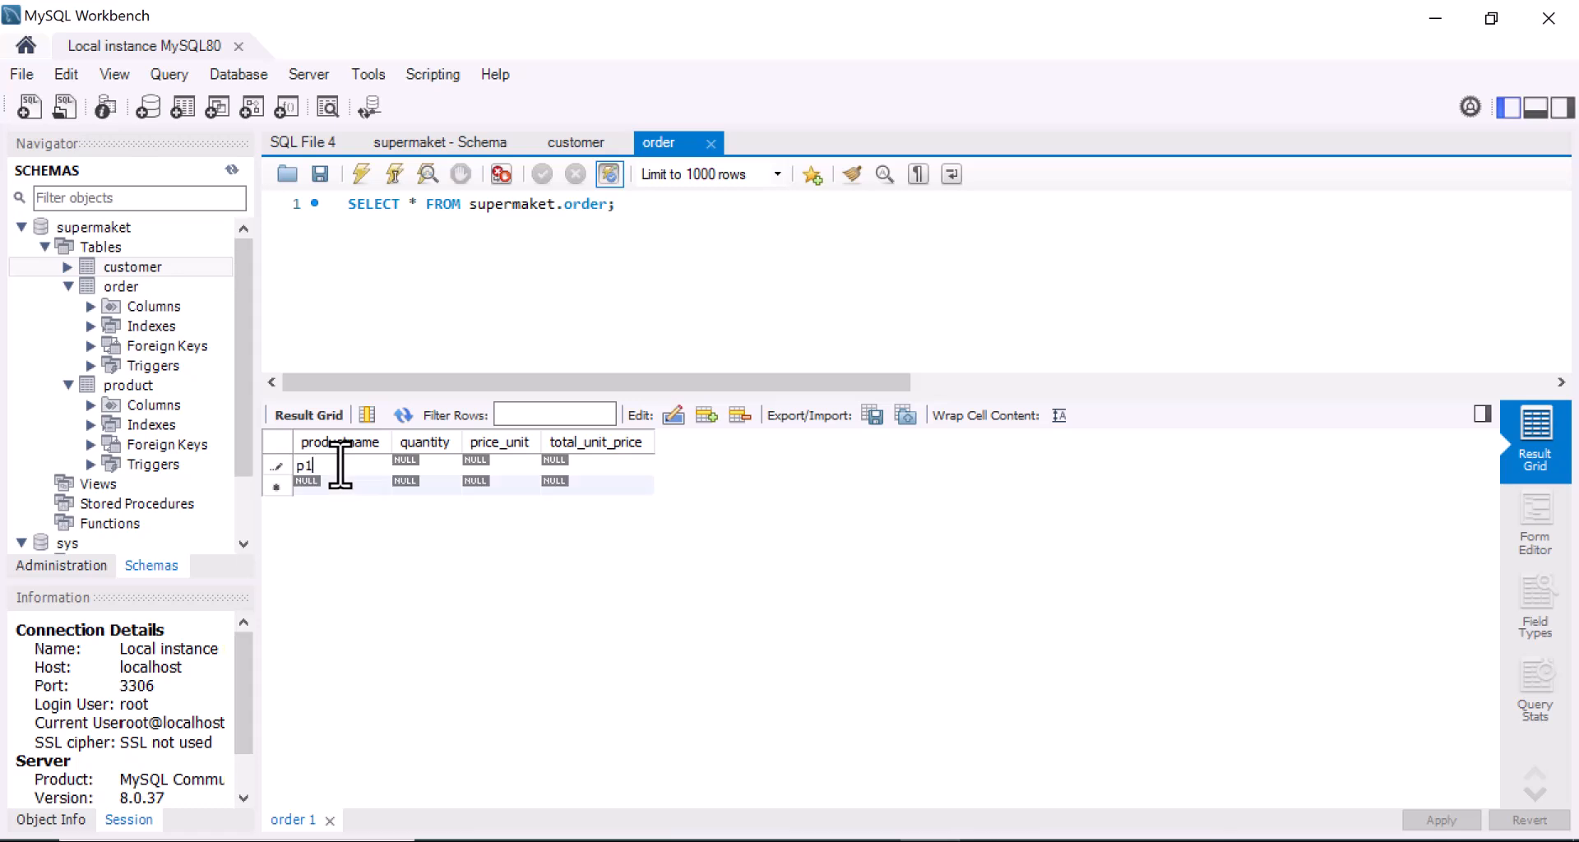
pyautogui.press('Tab')
pyautogui.write('2')
pyautogui.press('Tab')
pyautogui.write('2300')
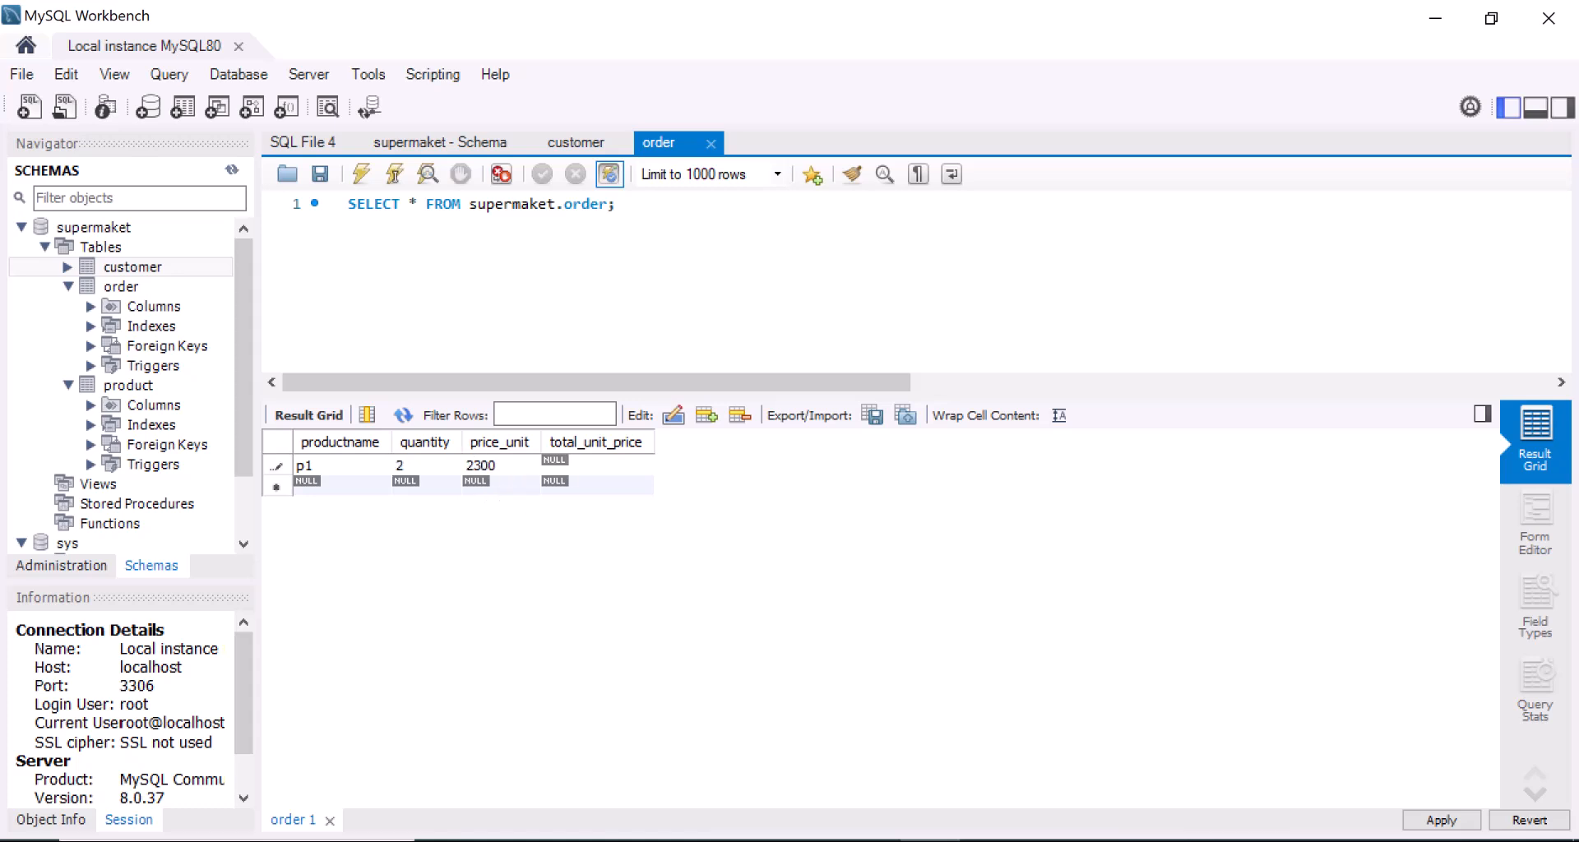
pyautogui.doubleClick(575, 467)
pyautogui.write('4600')
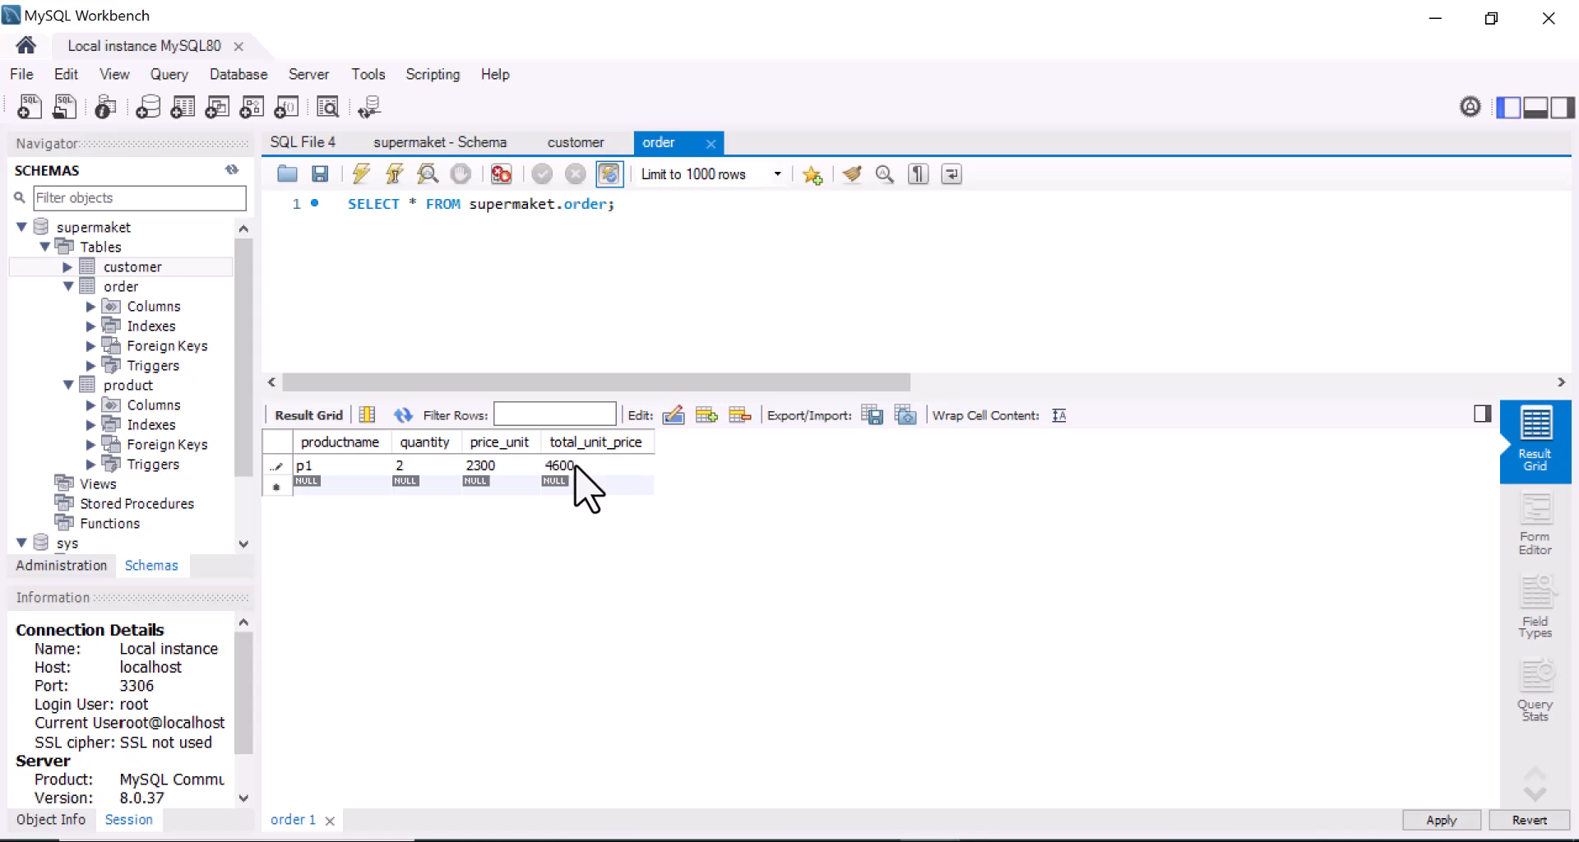
# Add order rows p2 (quantity 1, price 300) and p3 (quantity 1, price 400, total 400).
pyautogui.doubleClick(328, 487)
pyautogui.write('p2')
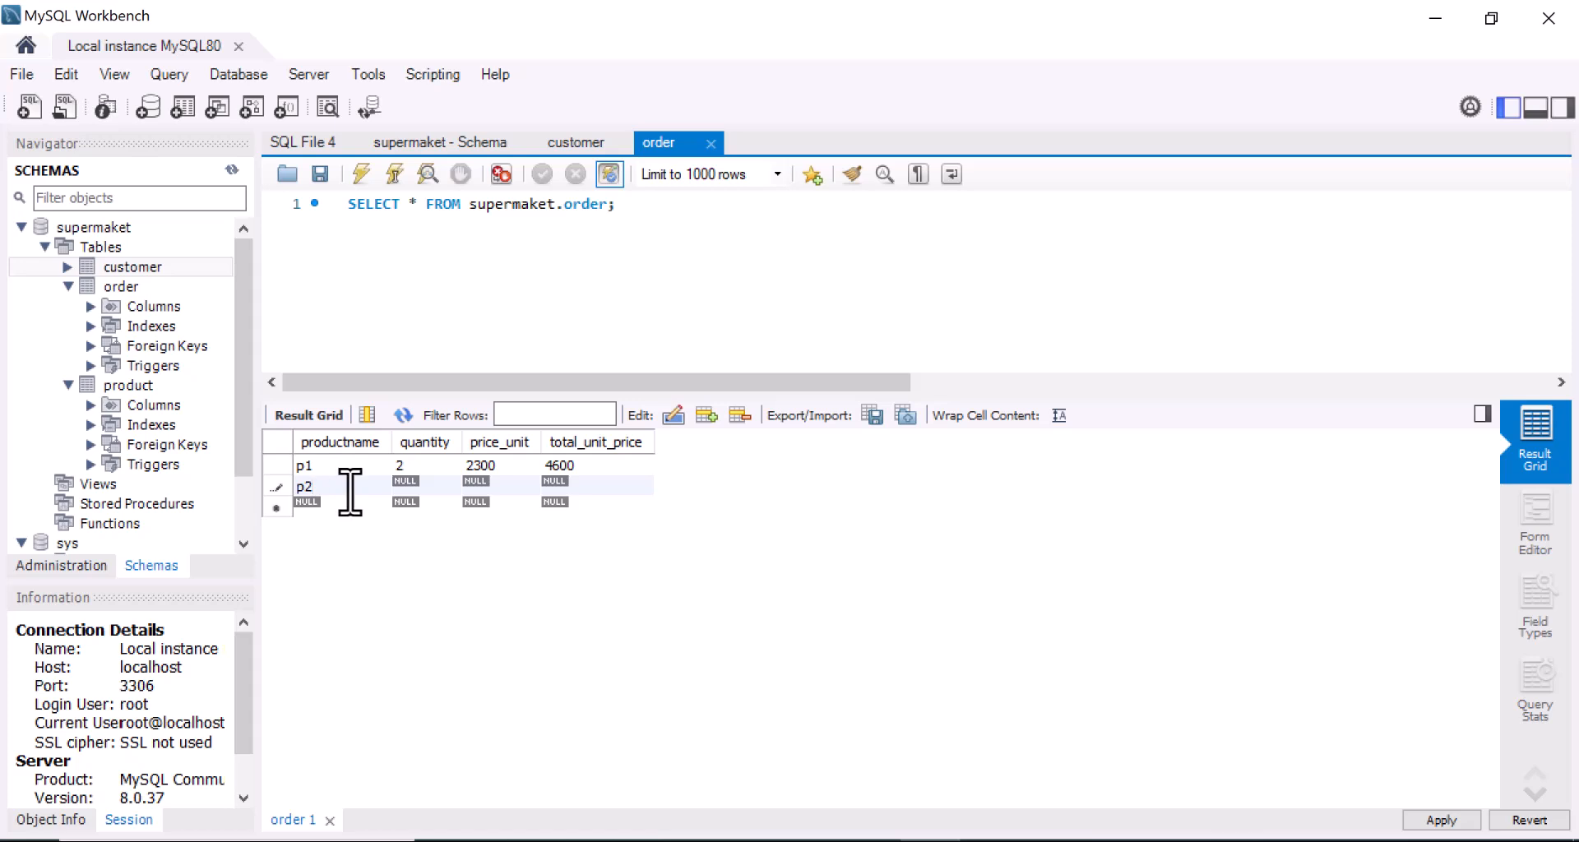
pyautogui.doubleClick(426, 486)
pyautogui.write('1')
pyautogui.doubleClick(510, 486)
pyautogui.write('300')
pyautogui.doubleClick(594, 489)
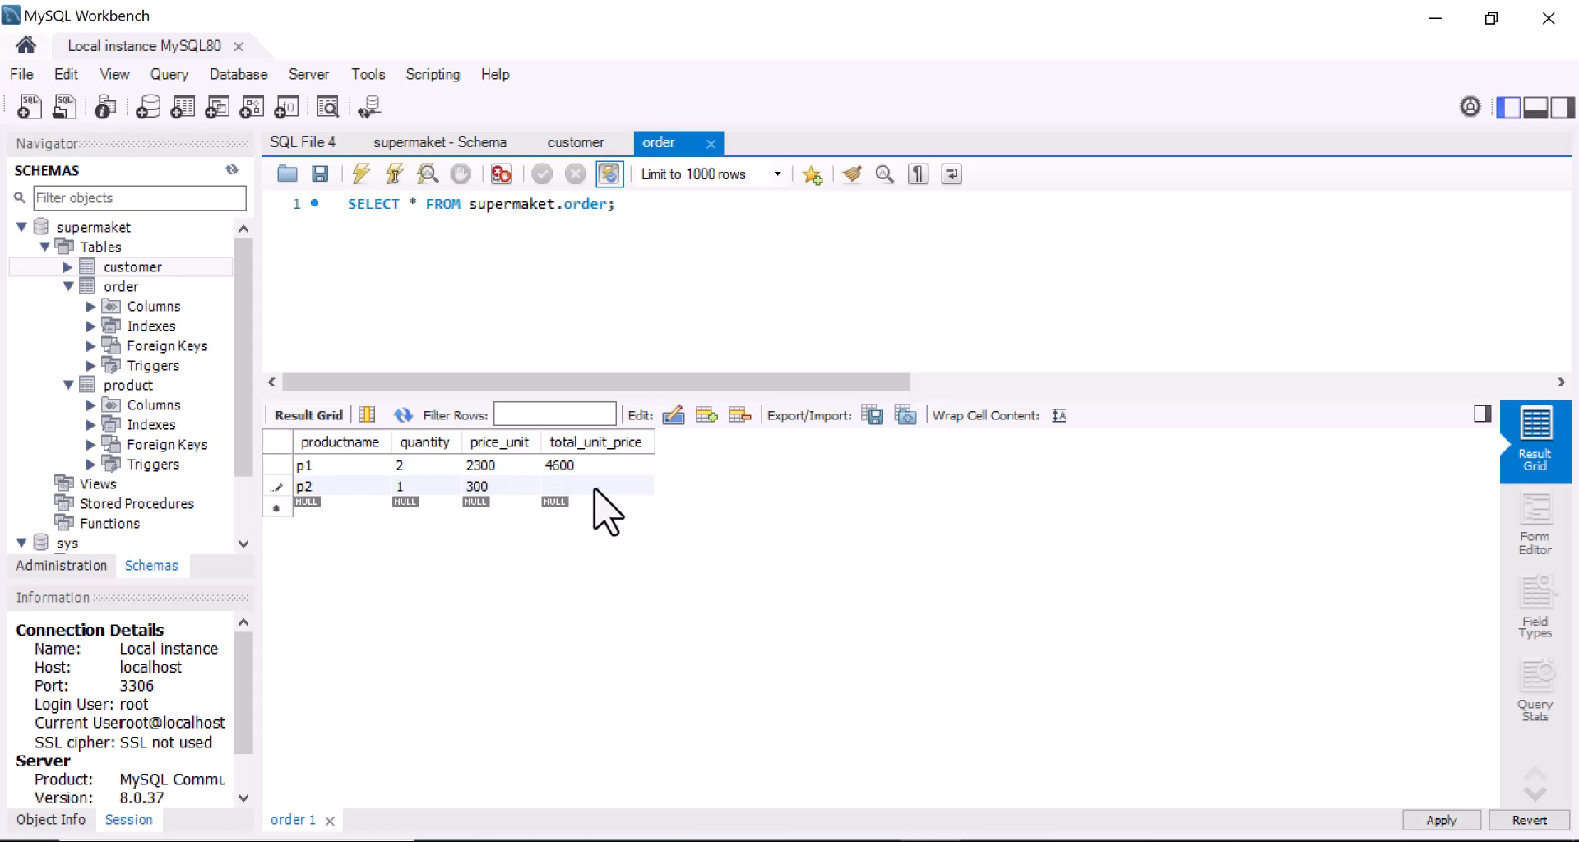
pyautogui.doubleClick(340, 505)
pyautogui.write('p3')
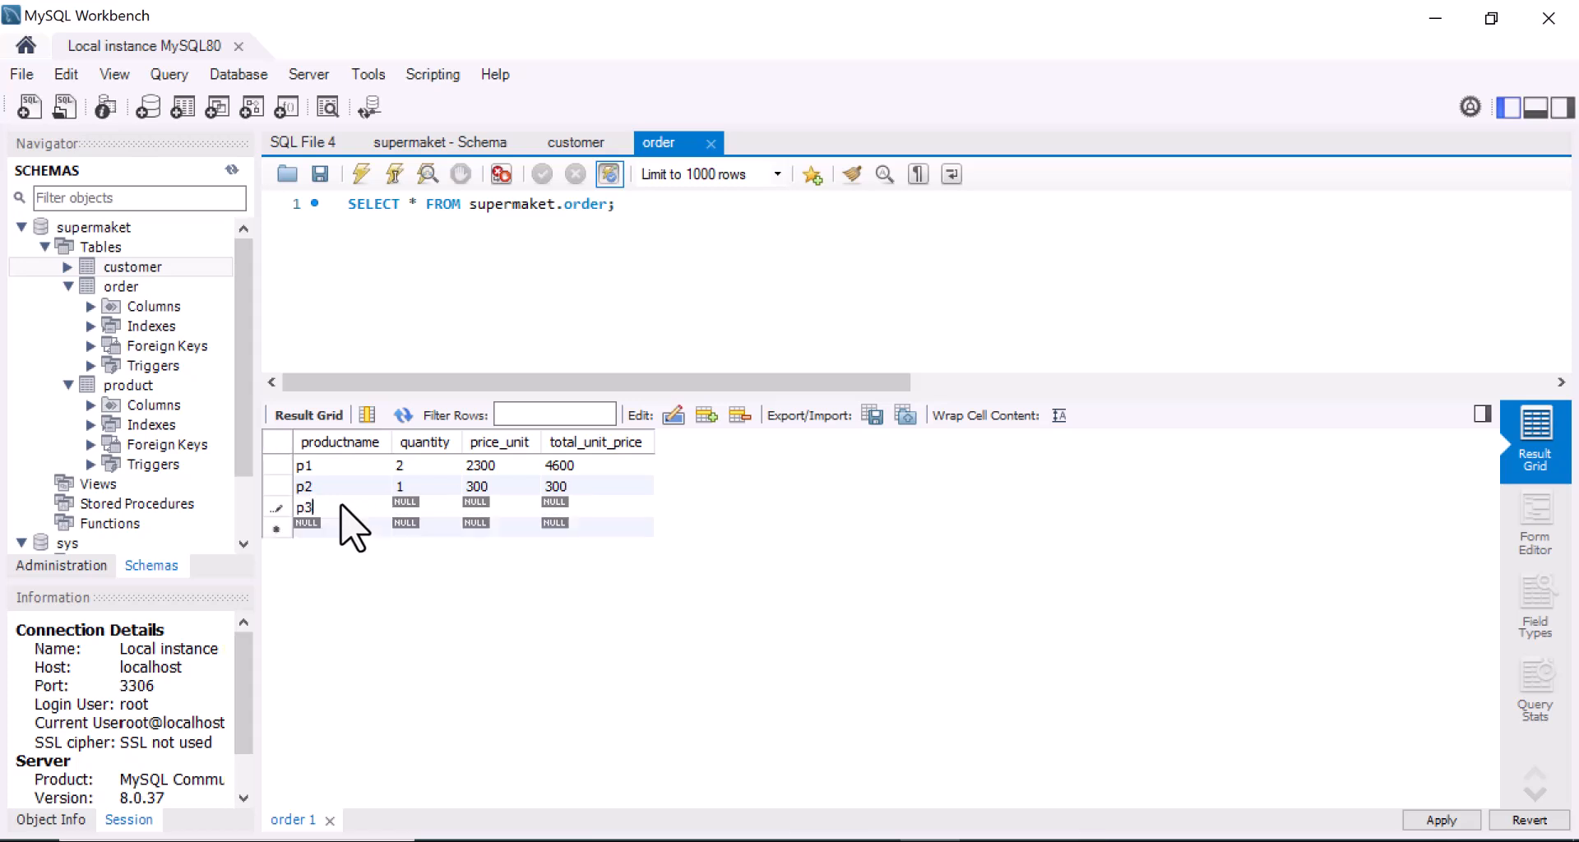
pyautogui.doubleClick(419, 507)
pyautogui.write('1')
pyautogui.doubleClick(497, 506)
pyautogui.write('400')
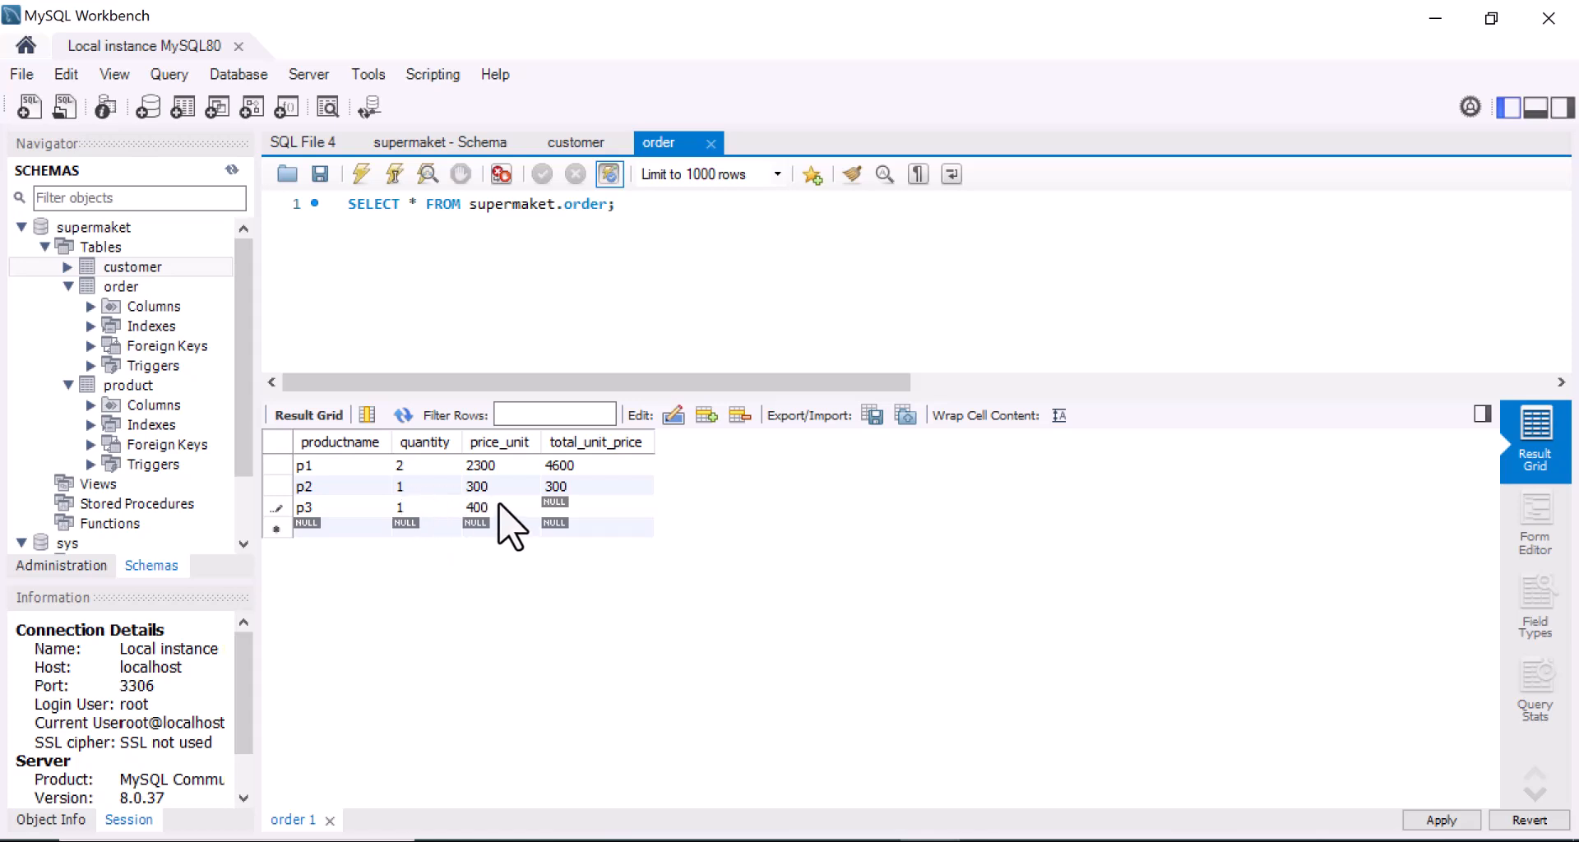
pyautogui.doubleClick(586, 512)
pyautogui.write('400')
# Rename the order product names p1, p2, p3 to pizza, ice cream and book.
pyautogui.doubleClick(309, 467)
pyautogui.press('BackSpace')
pyautogui.write('oinio')
pyautogui.press('BackSpace')
pyautogui.press('BackSpace')
pyautogui.press('BackSpace')
pyautogui.press('BackSpace')
pyautogui.press('BackSpace')
pyautogui.write('piza')
pyautogui.write('a')
pyautogui.doubleClick(317, 486)
pyautogui.write('ice cream')
pyautogui.doubleClick(311, 507)
pyautogui.write('book')
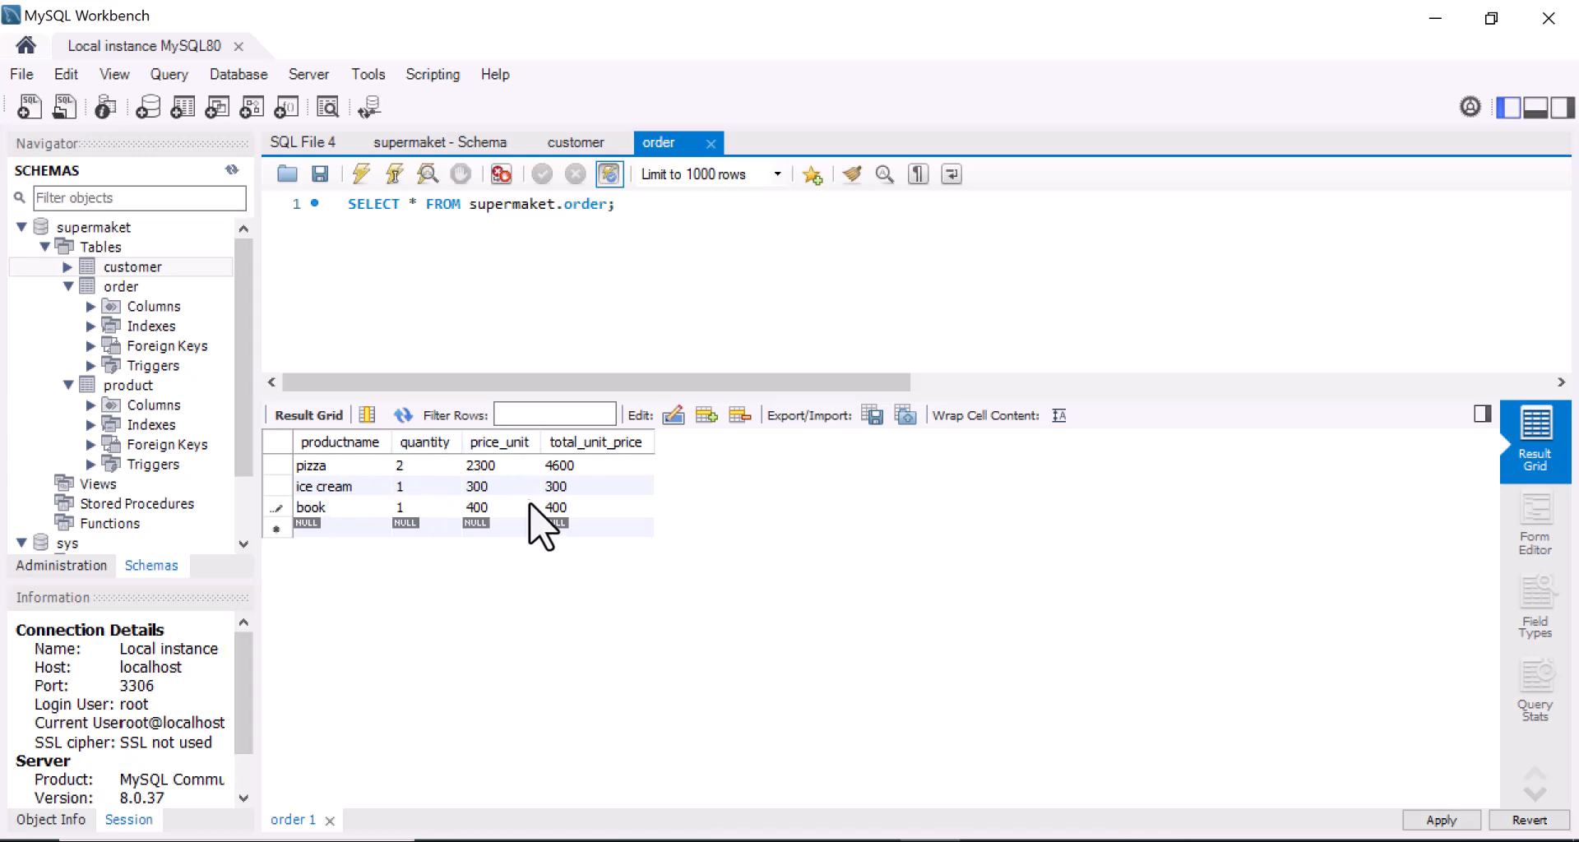
# Apply the three order inserts, close the dialog, and collapse the order node.
pyautogui.click(1441, 821)
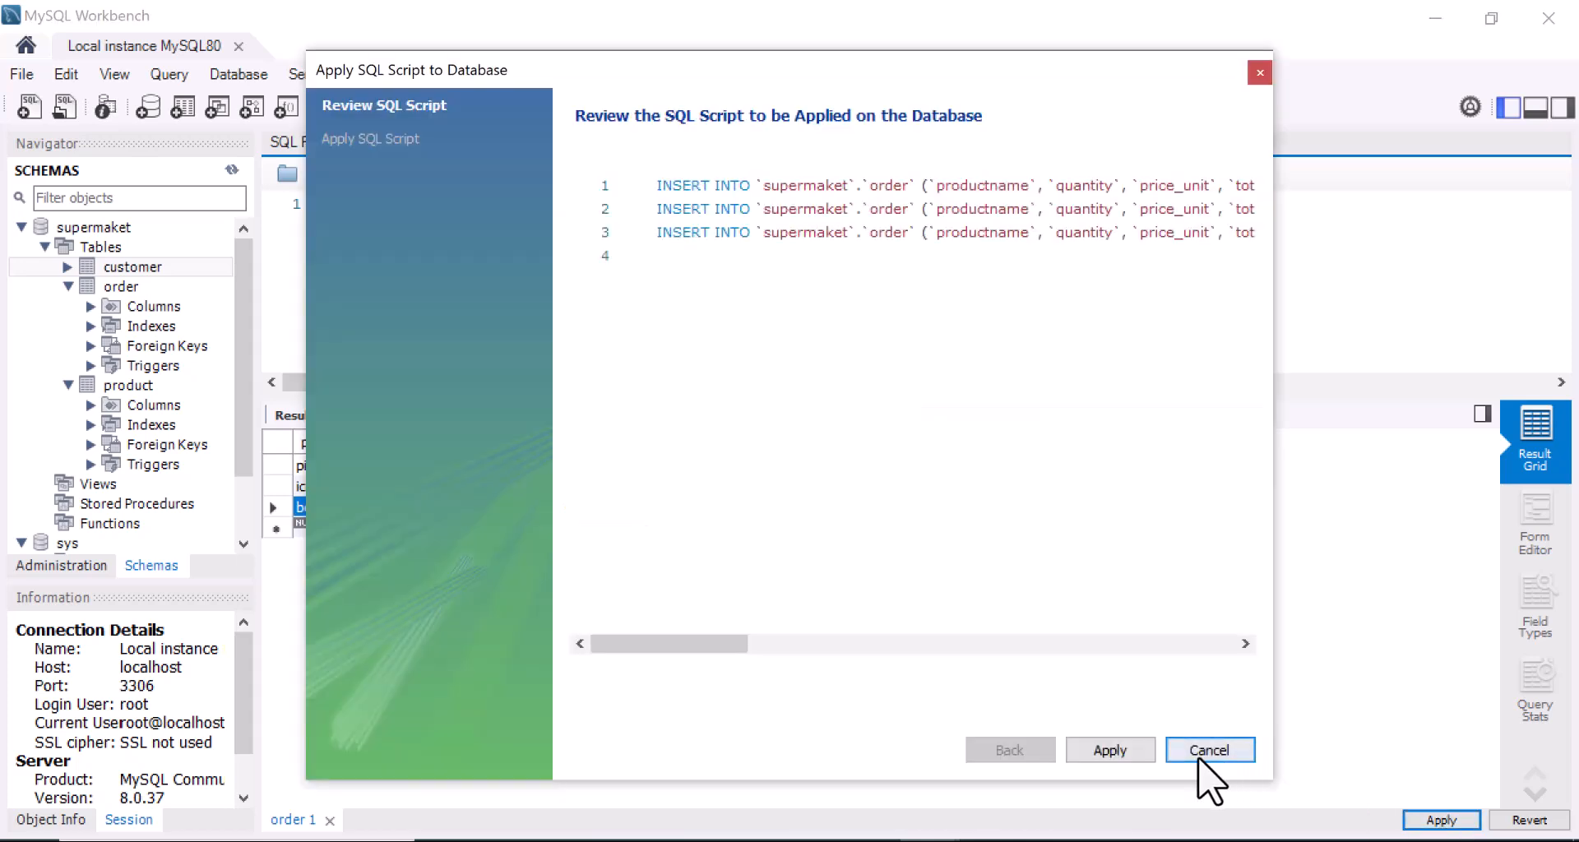
pyautogui.click(1126, 750)
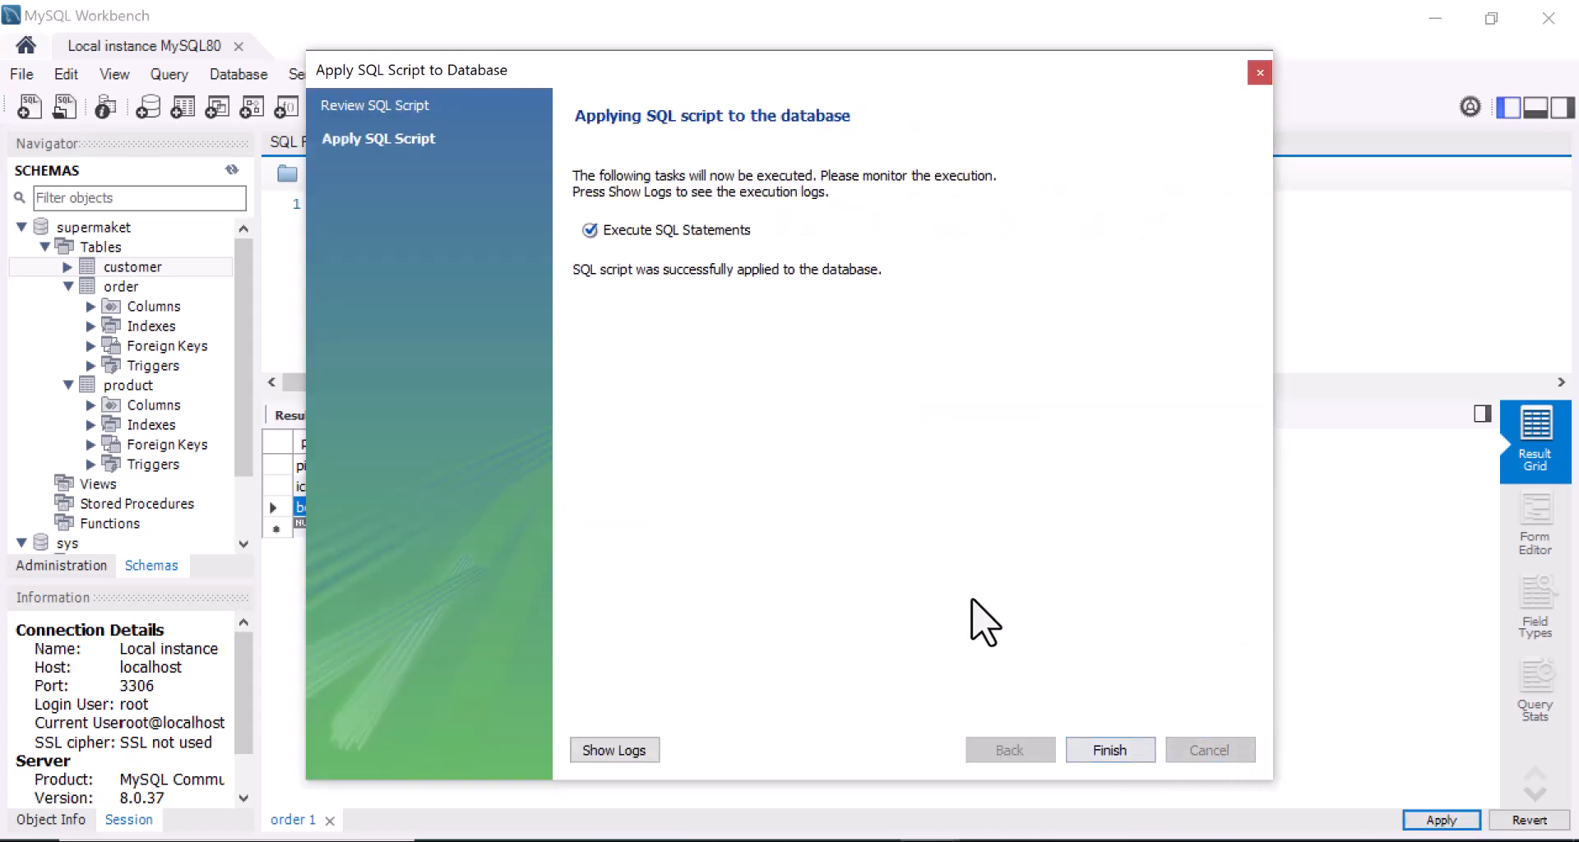
pyautogui.click(1089, 749)
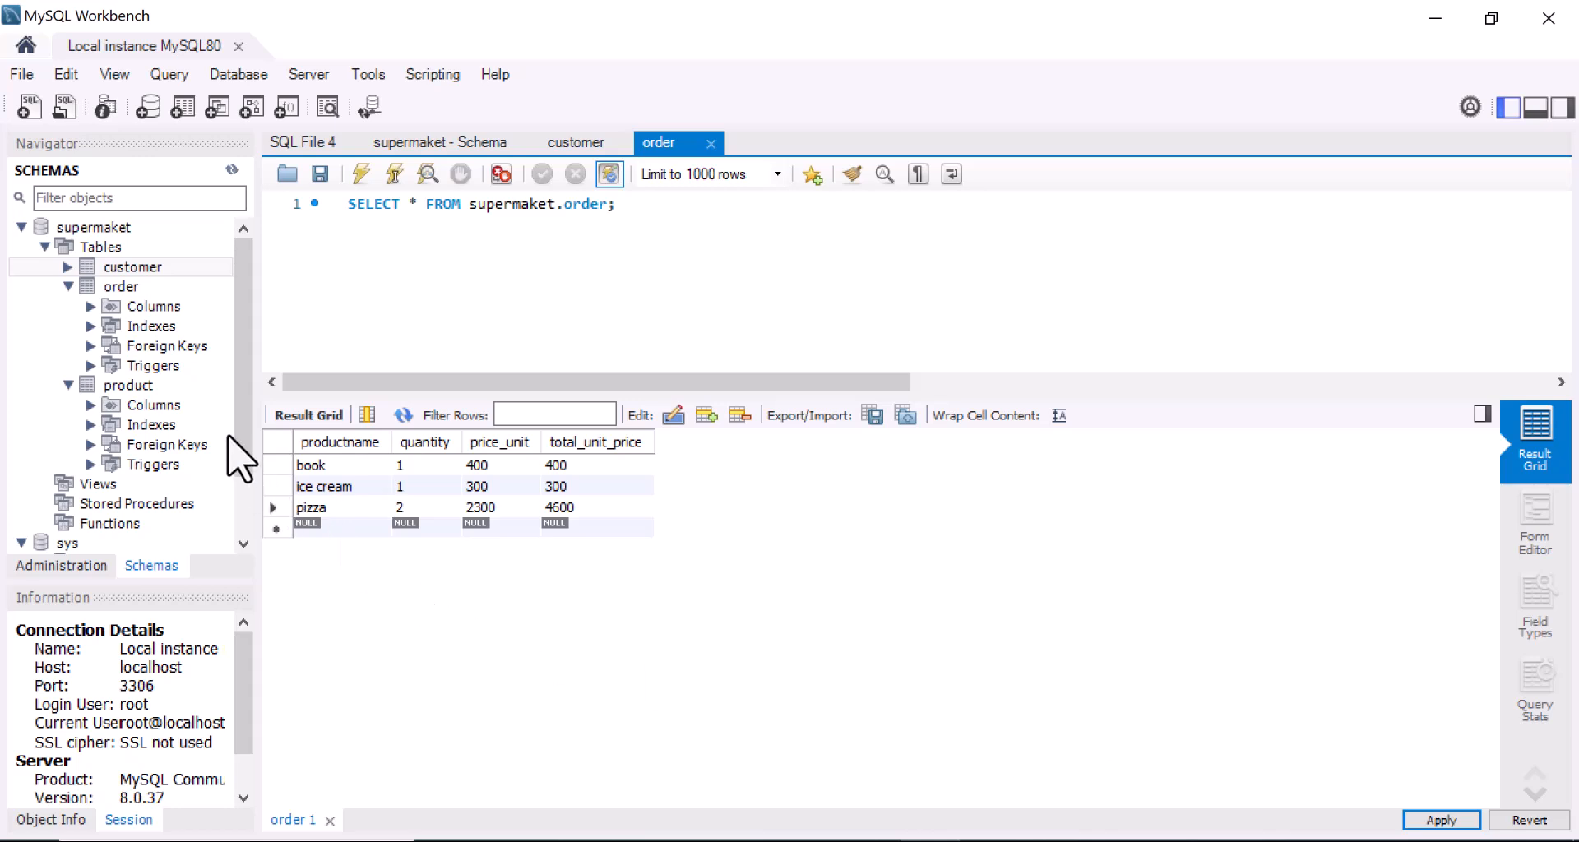
pyautogui.click(67, 285)
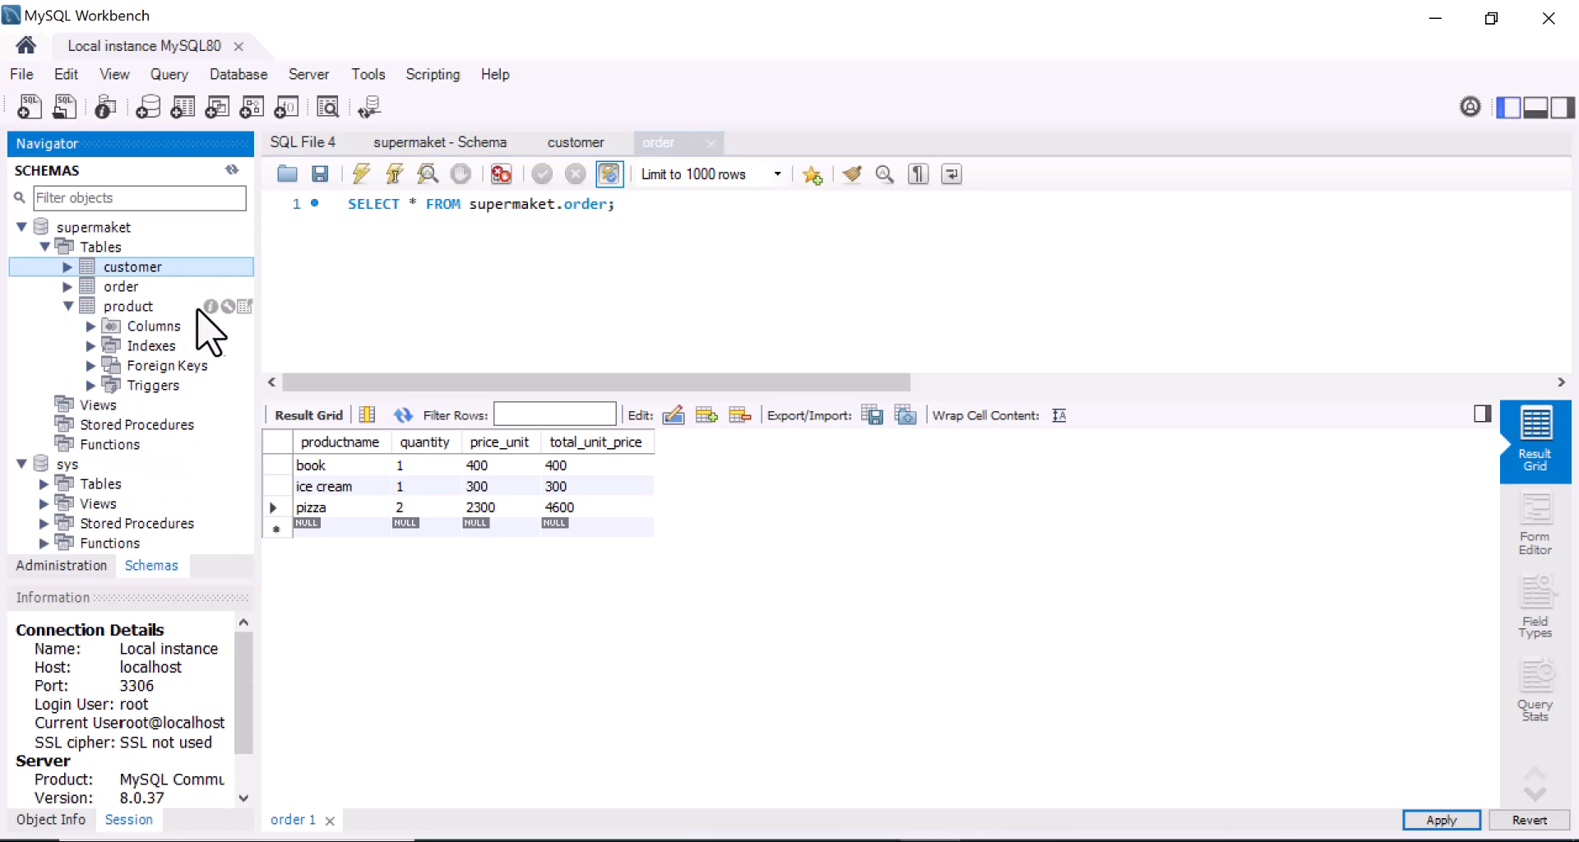
# Open the product rows and enter ids p1, p2, p3 named pizza, ice cream and book.
pyautogui.click(244, 306)
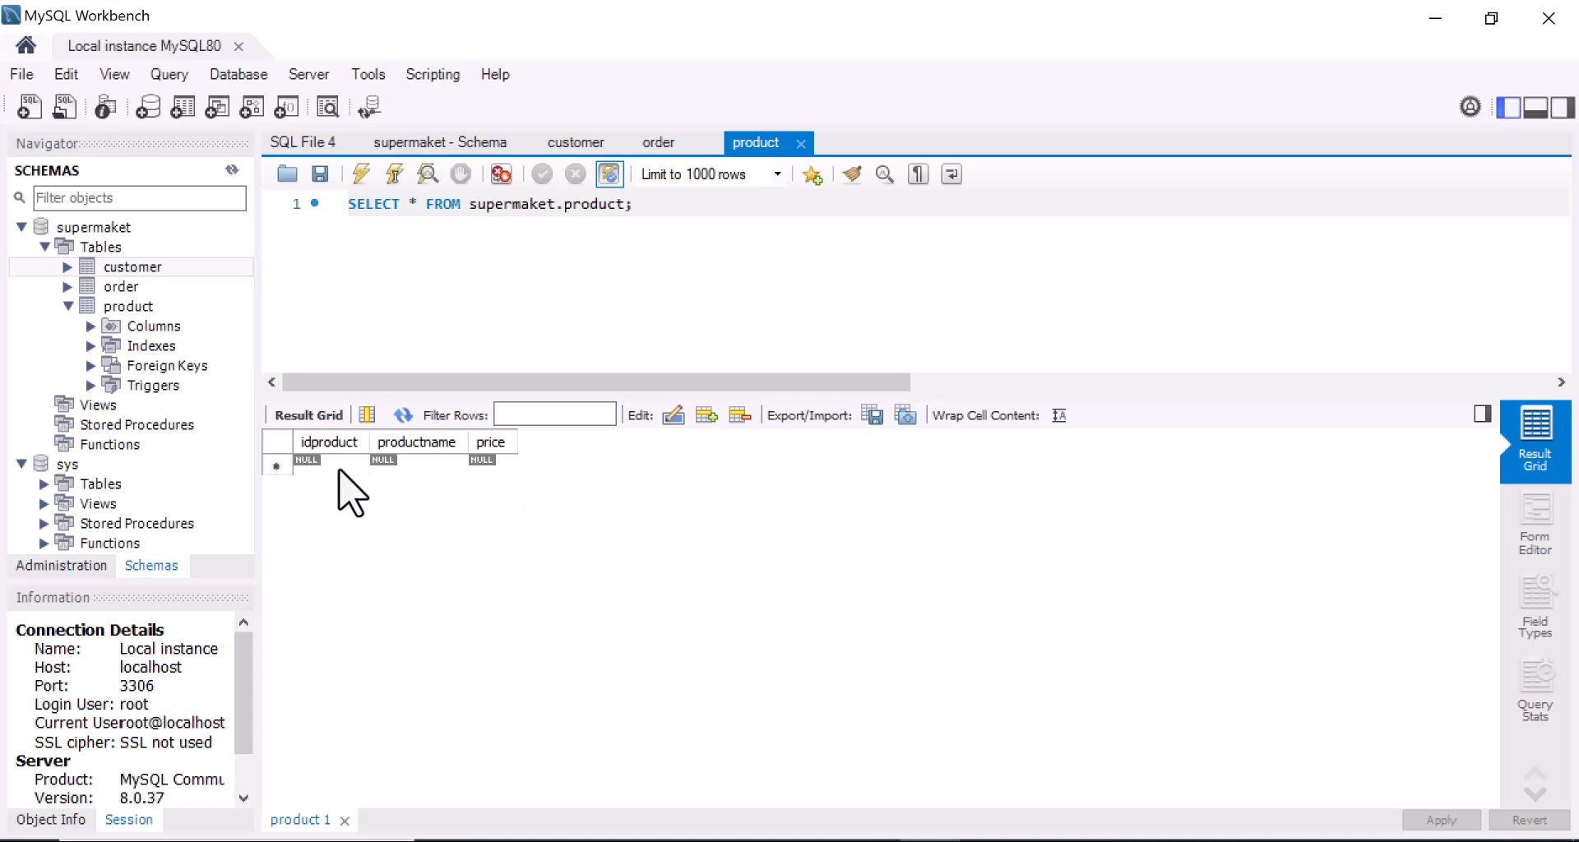
pyautogui.click(330, 464)
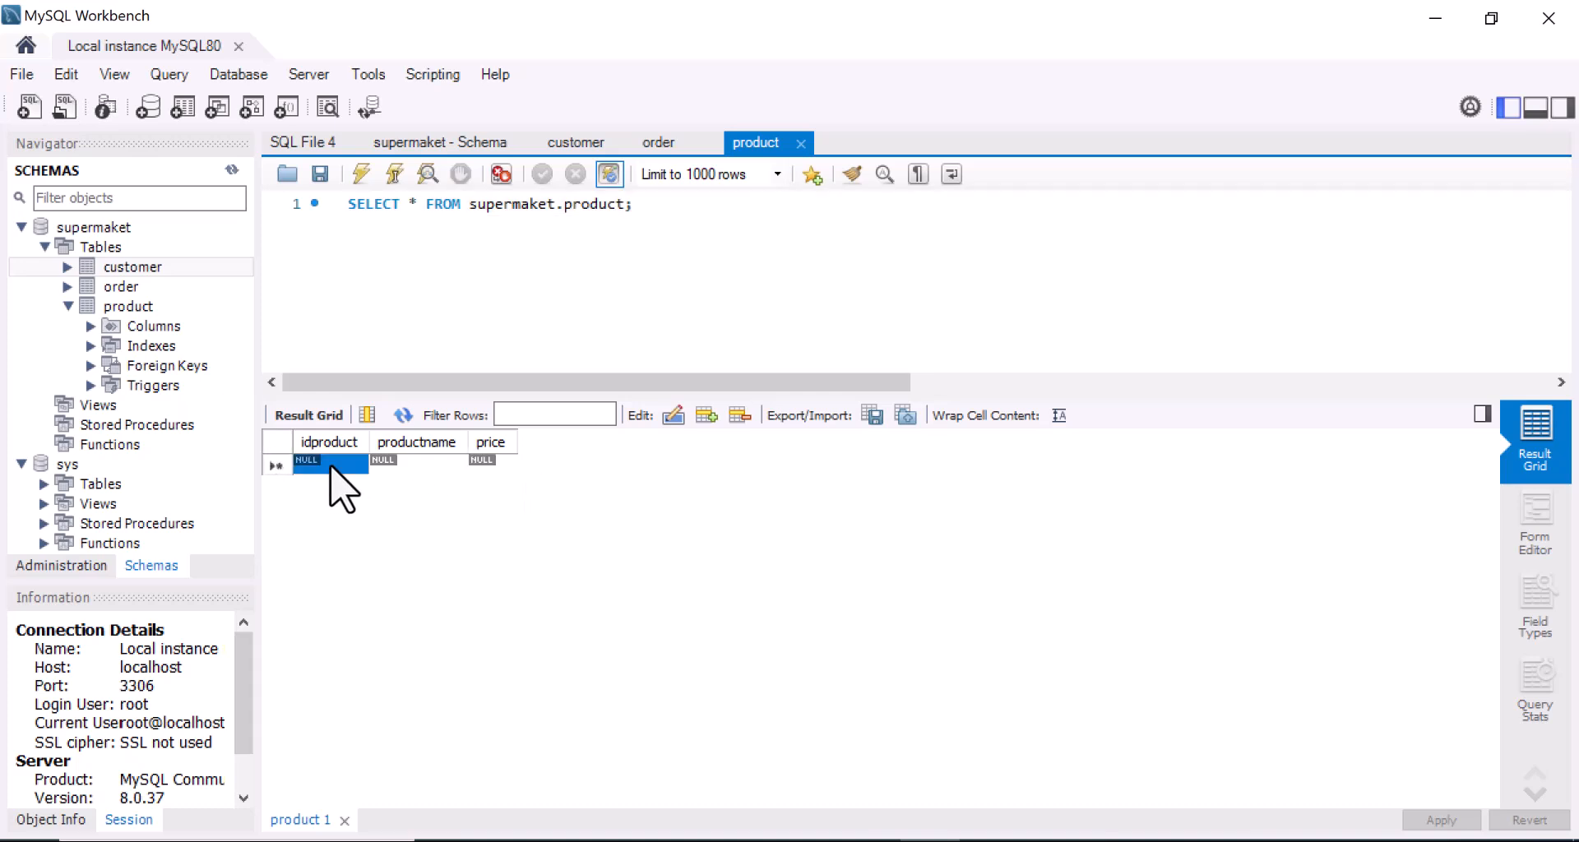
pyautogui.write('p1')
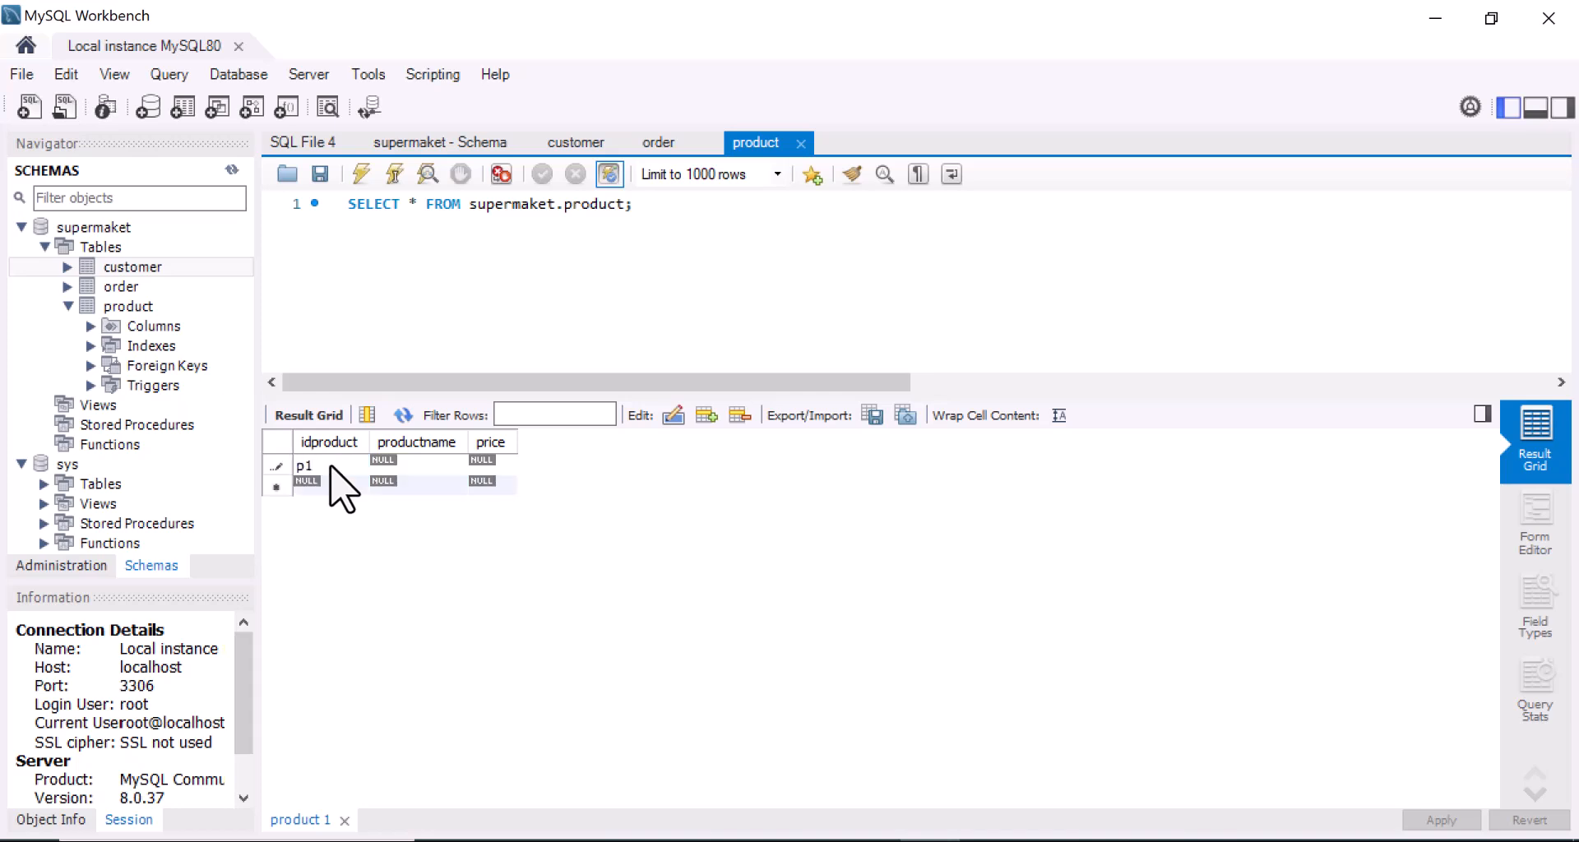
pyautogui.doubleClick(420, 467)
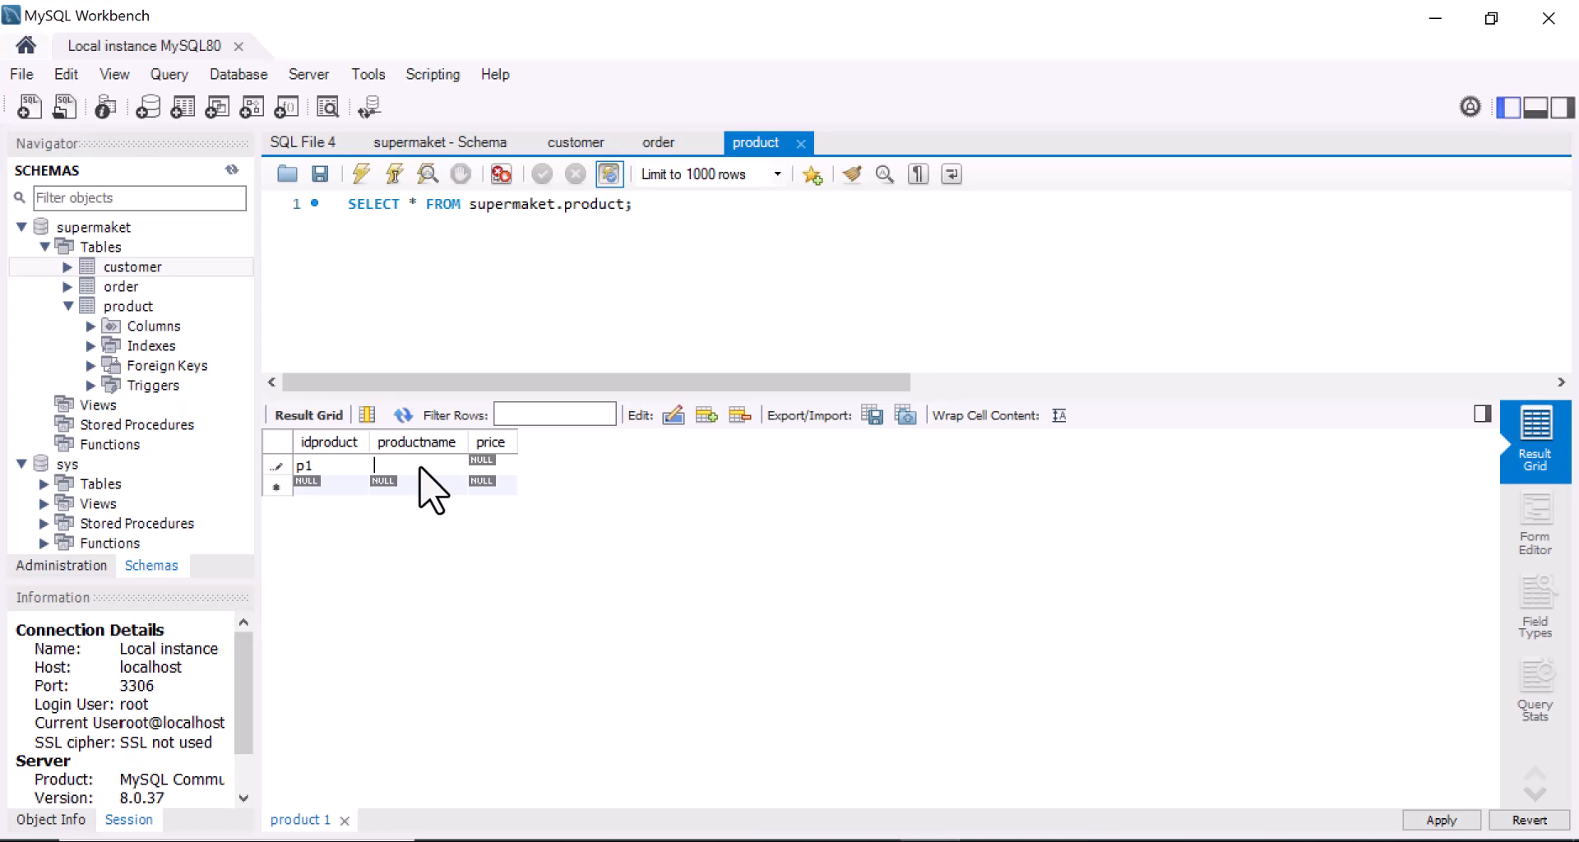
pyautogui.write('pizza')
pyautogui.doubleClick(338, 485)
pyautogui.write('p2')
pyautogui.doubleClick(420, 487)
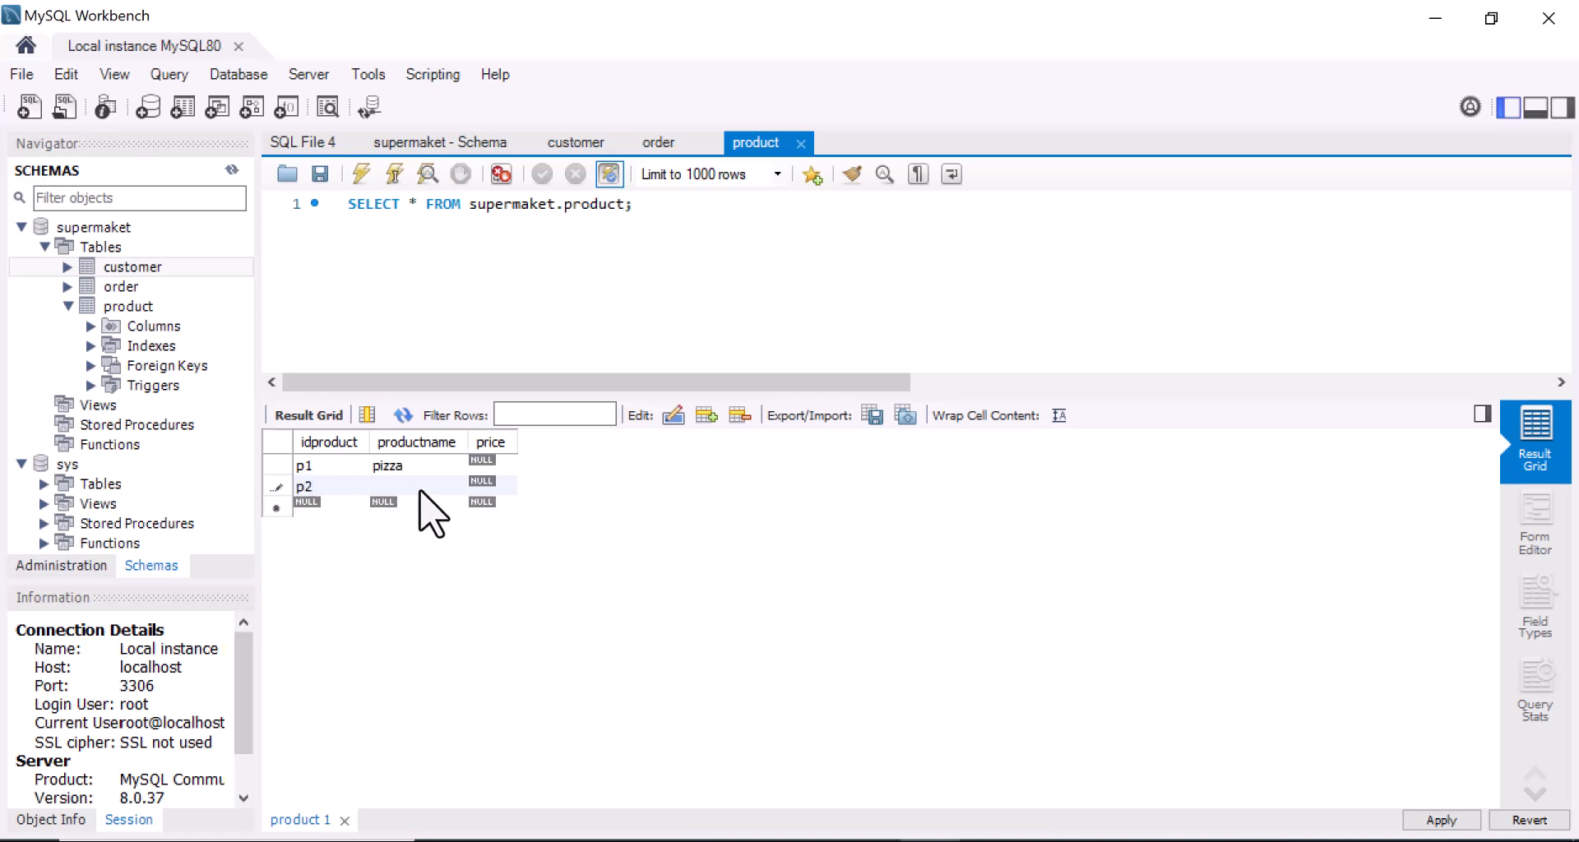
pyautogui.write('ice cream')
pyautogui.doubleClick(350, 506)
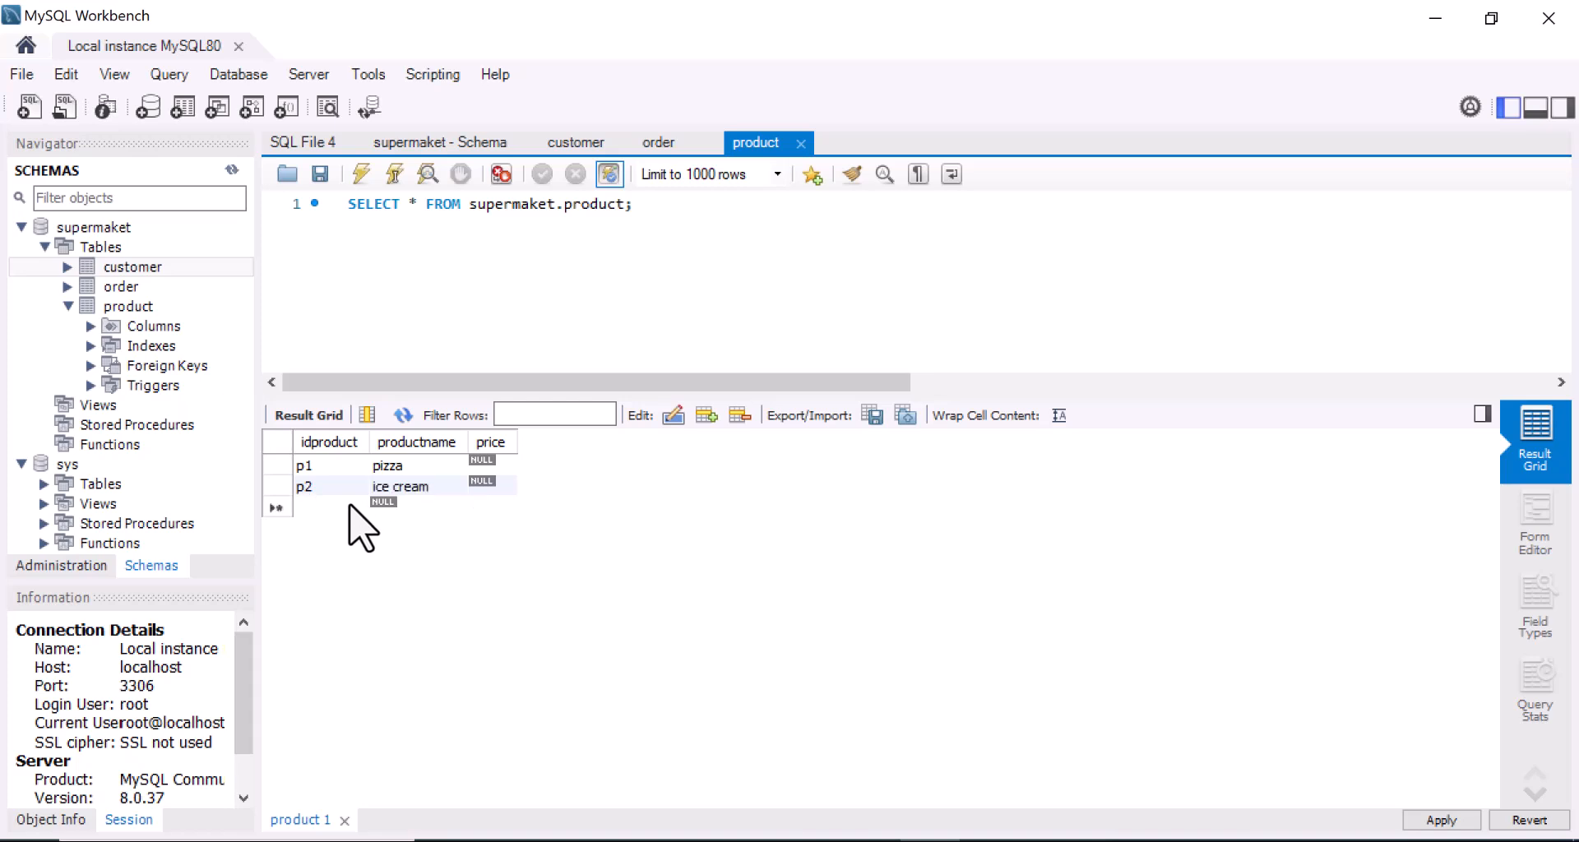
pyautogui.write('p3')
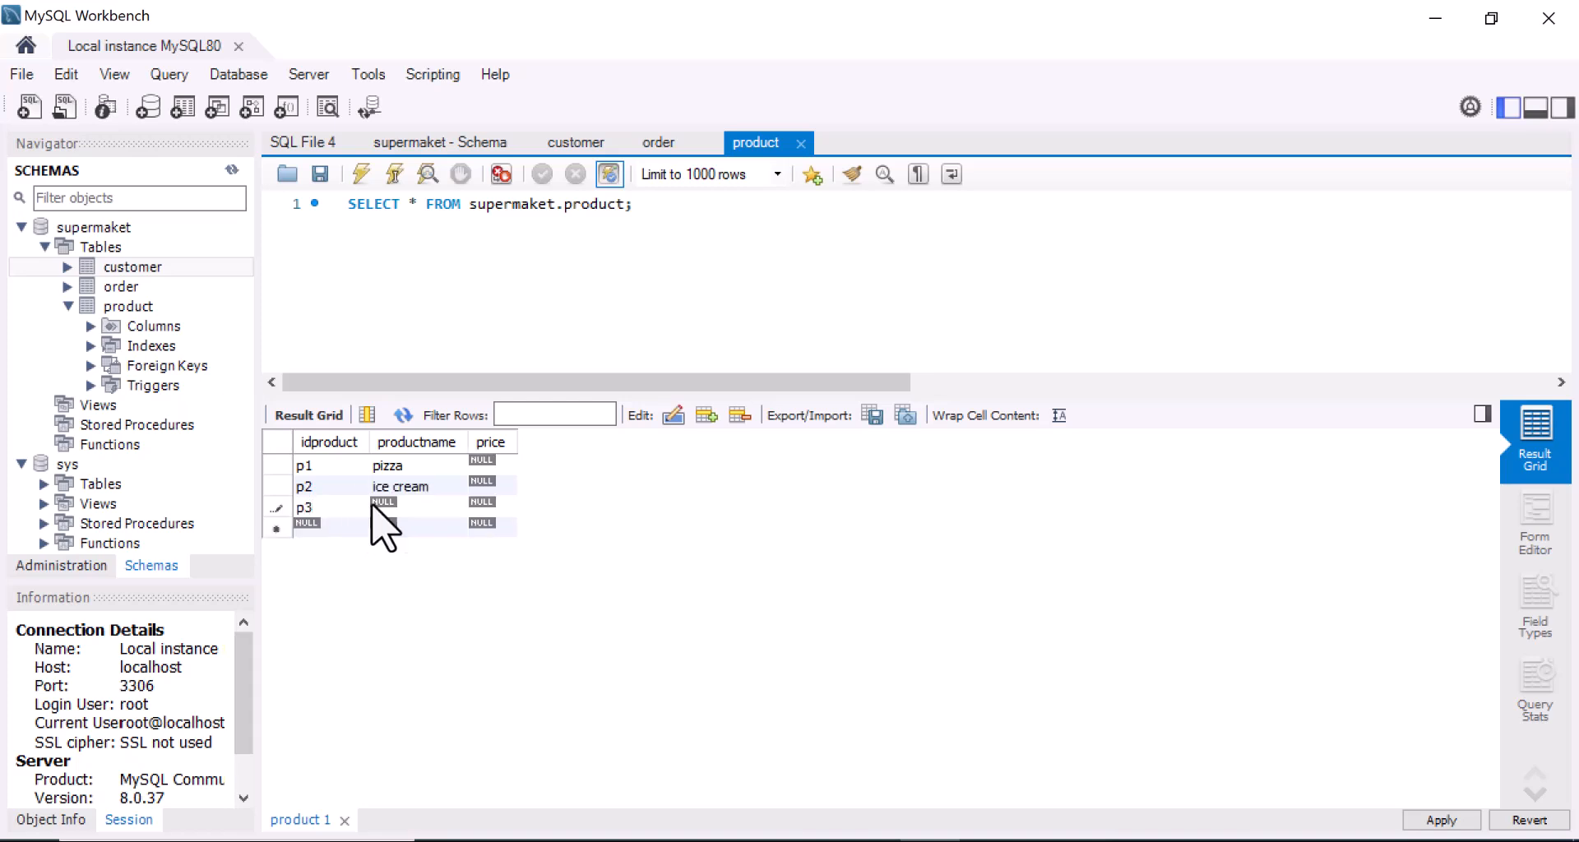
pyautogui.doubleClick(431, 506)
pyautogui.write('book')
# Fill in product prices 4300, 300 and 400 for the three rows.
pyautogui.doubleClick(508, 465)
pyautogui.write('4300')
pyautogui.press('Down')
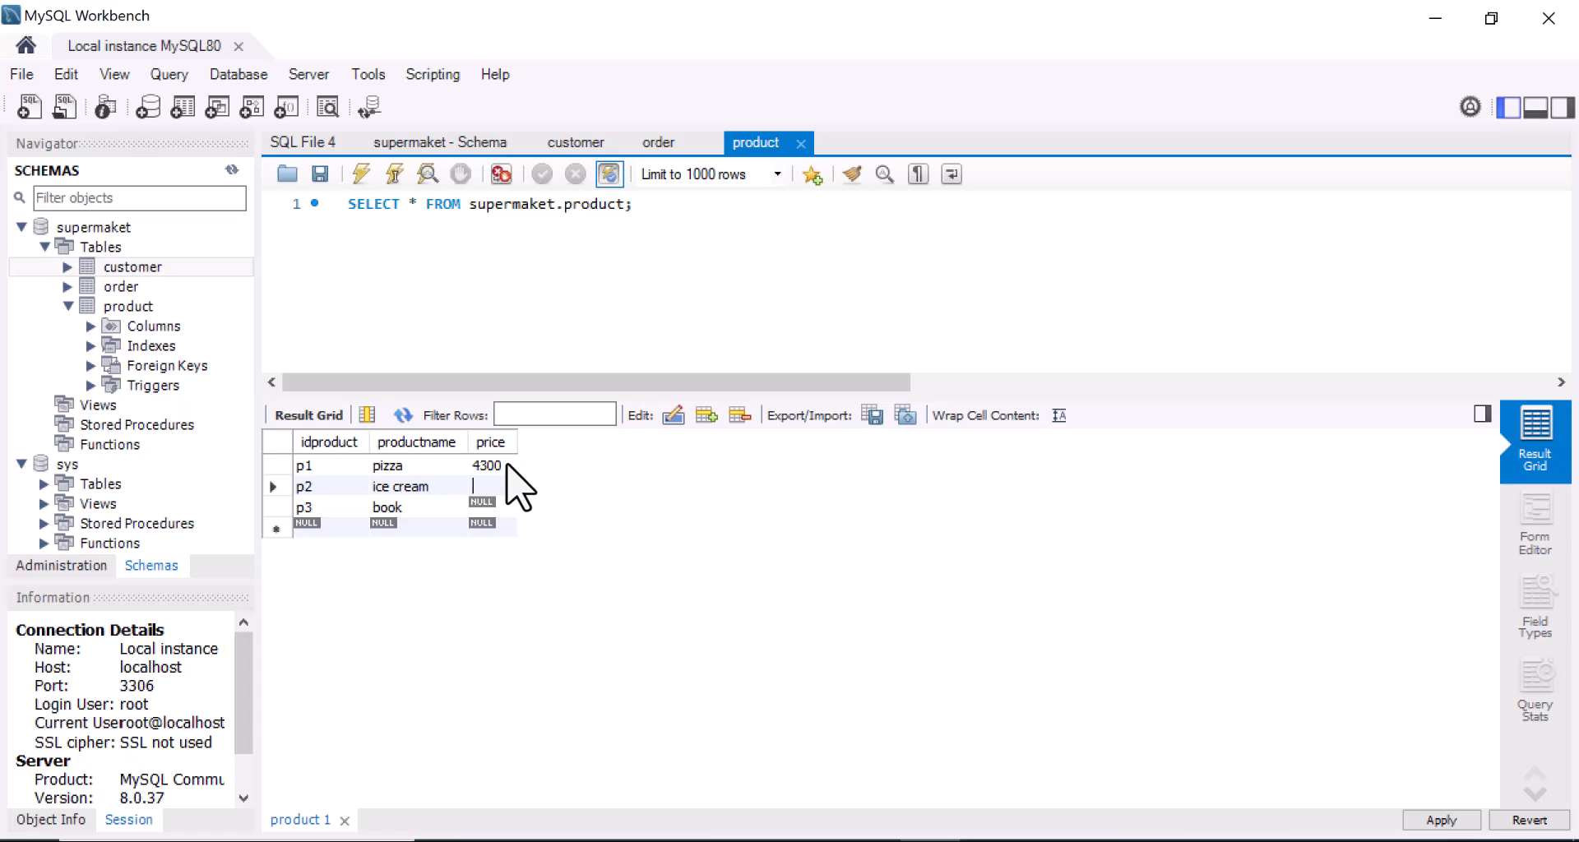
pyautogui.write('300')
pyautogui.press('Down')
pyautogui.write('400')
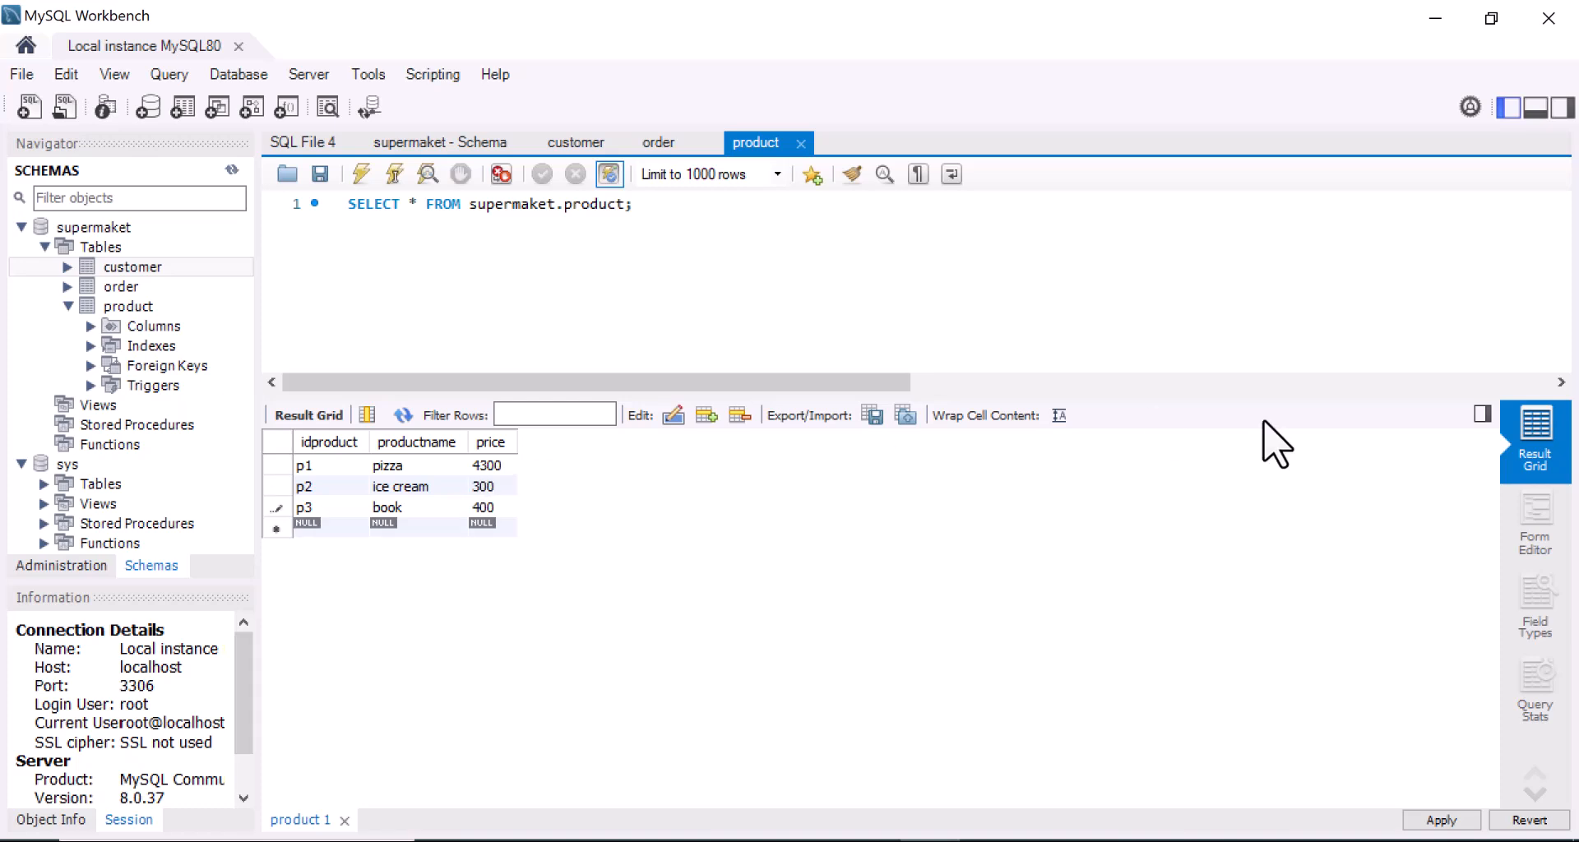
# Apply the three product INSERT statements to the database and close the dialog.
pyautogui.click(1428, 824)
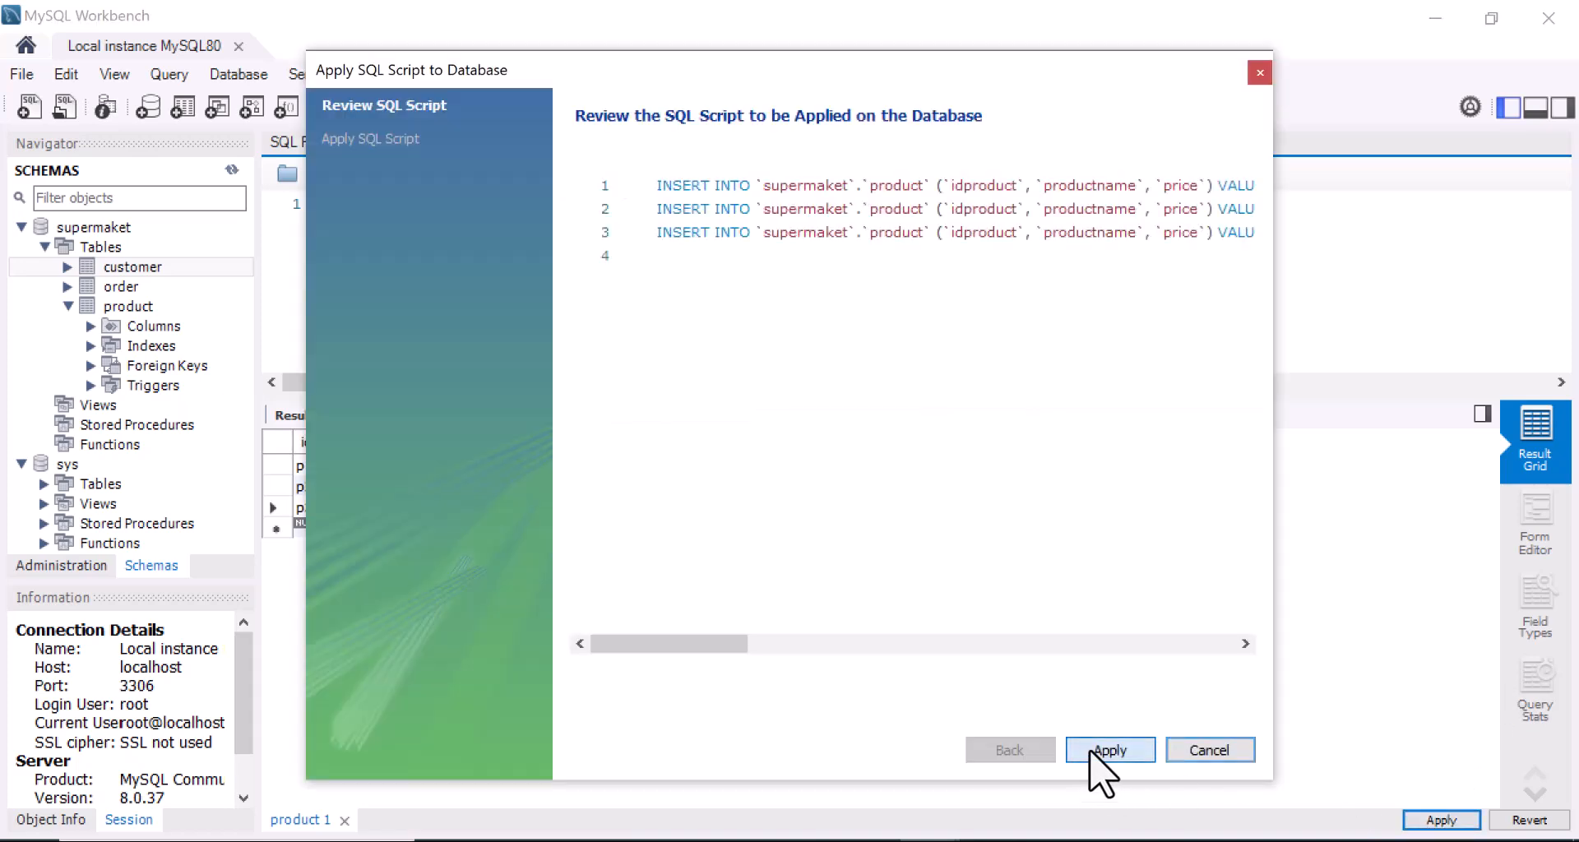
pyautogui.click(1103, 750)
pyautogui.click(1092, 750)
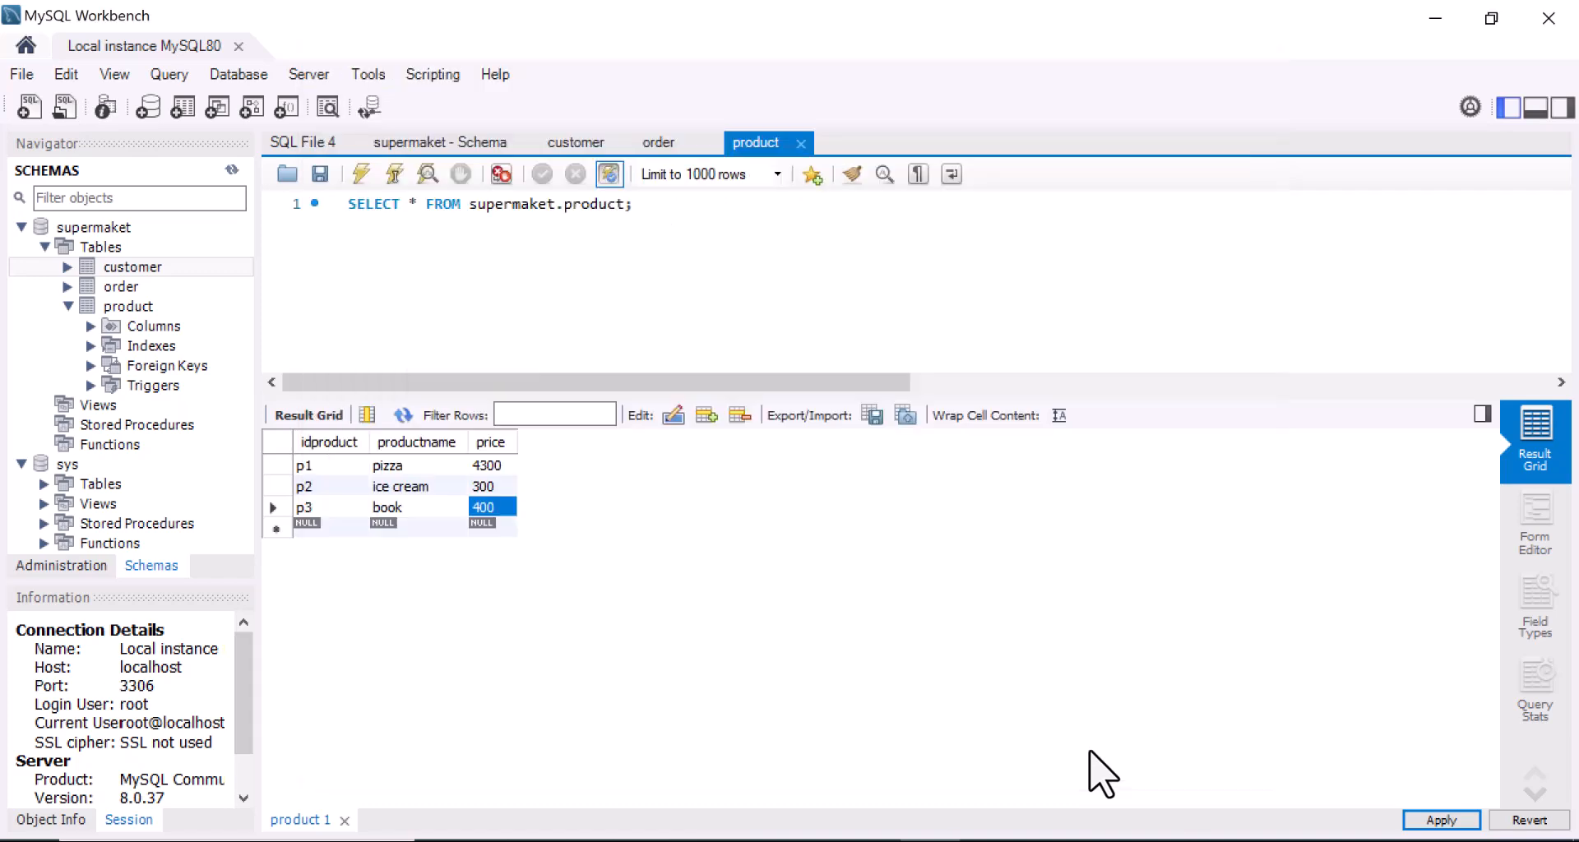